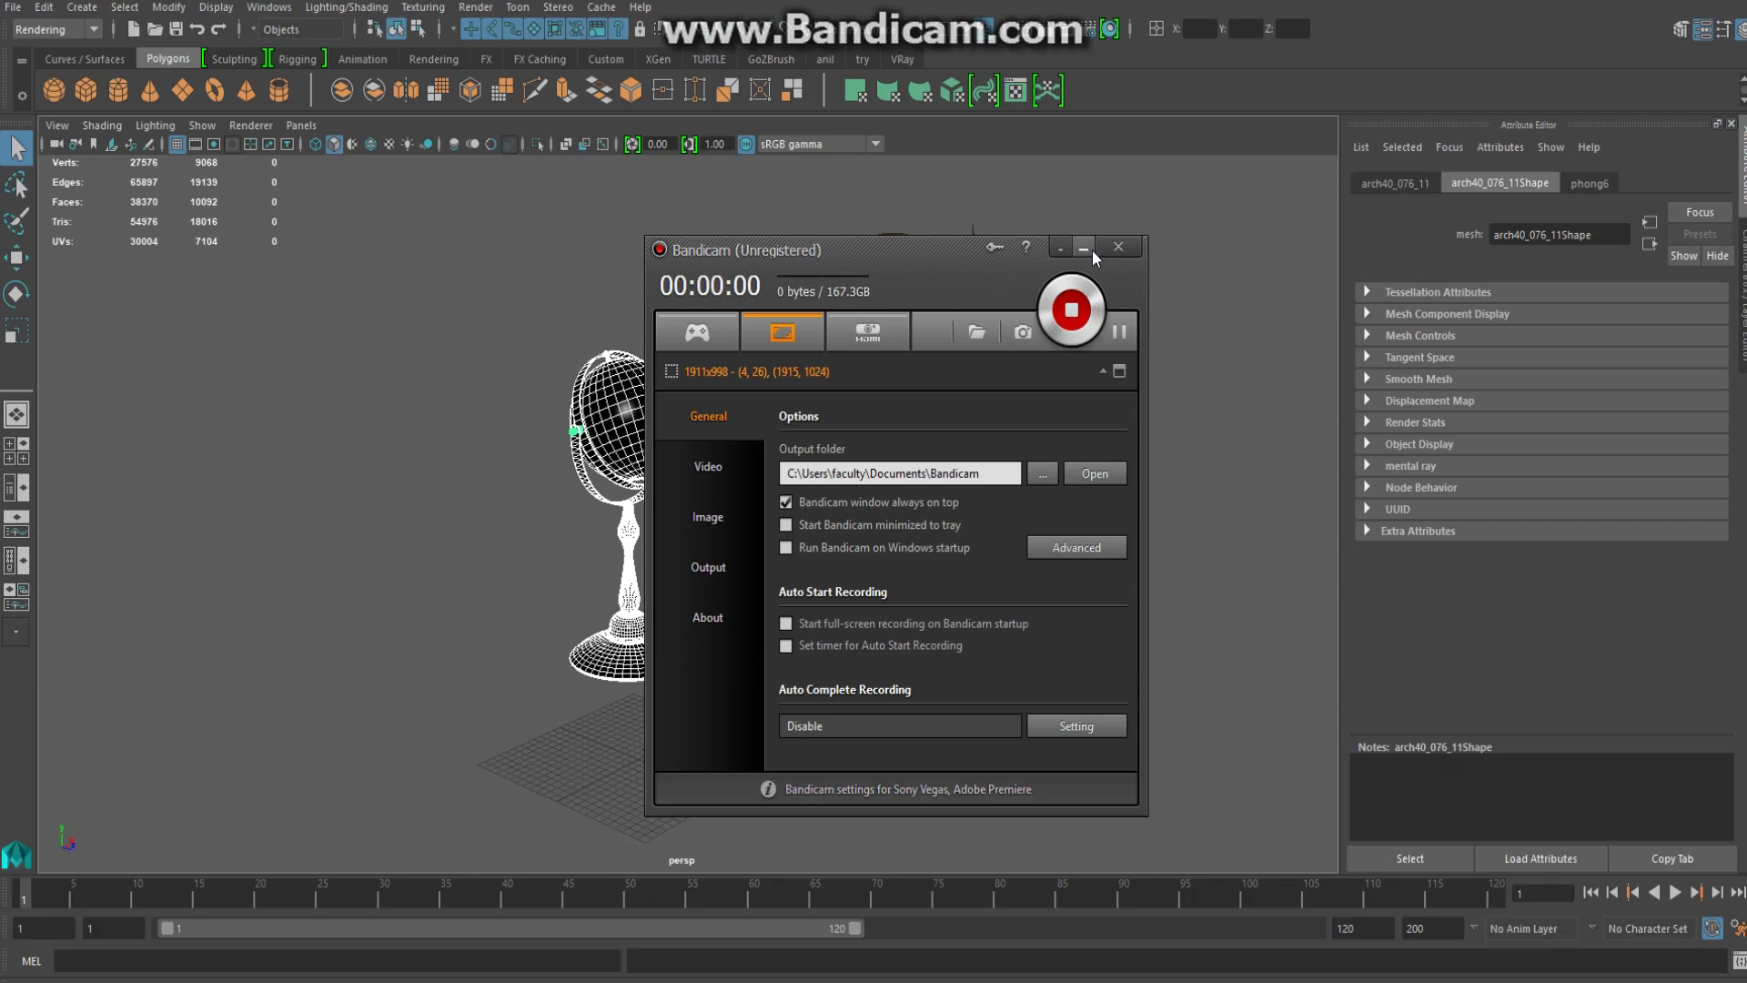
Clear the overlapping window and show the top, front, side and perspective views together
click(1085, 247)
mouse_move(1086, 589)
alt+mouse_down()
mouse_move(1025, 487)
mouse_move(1014, 534)
mouse_move(682, 624)
alt+mouse_up()
click(682, 624)
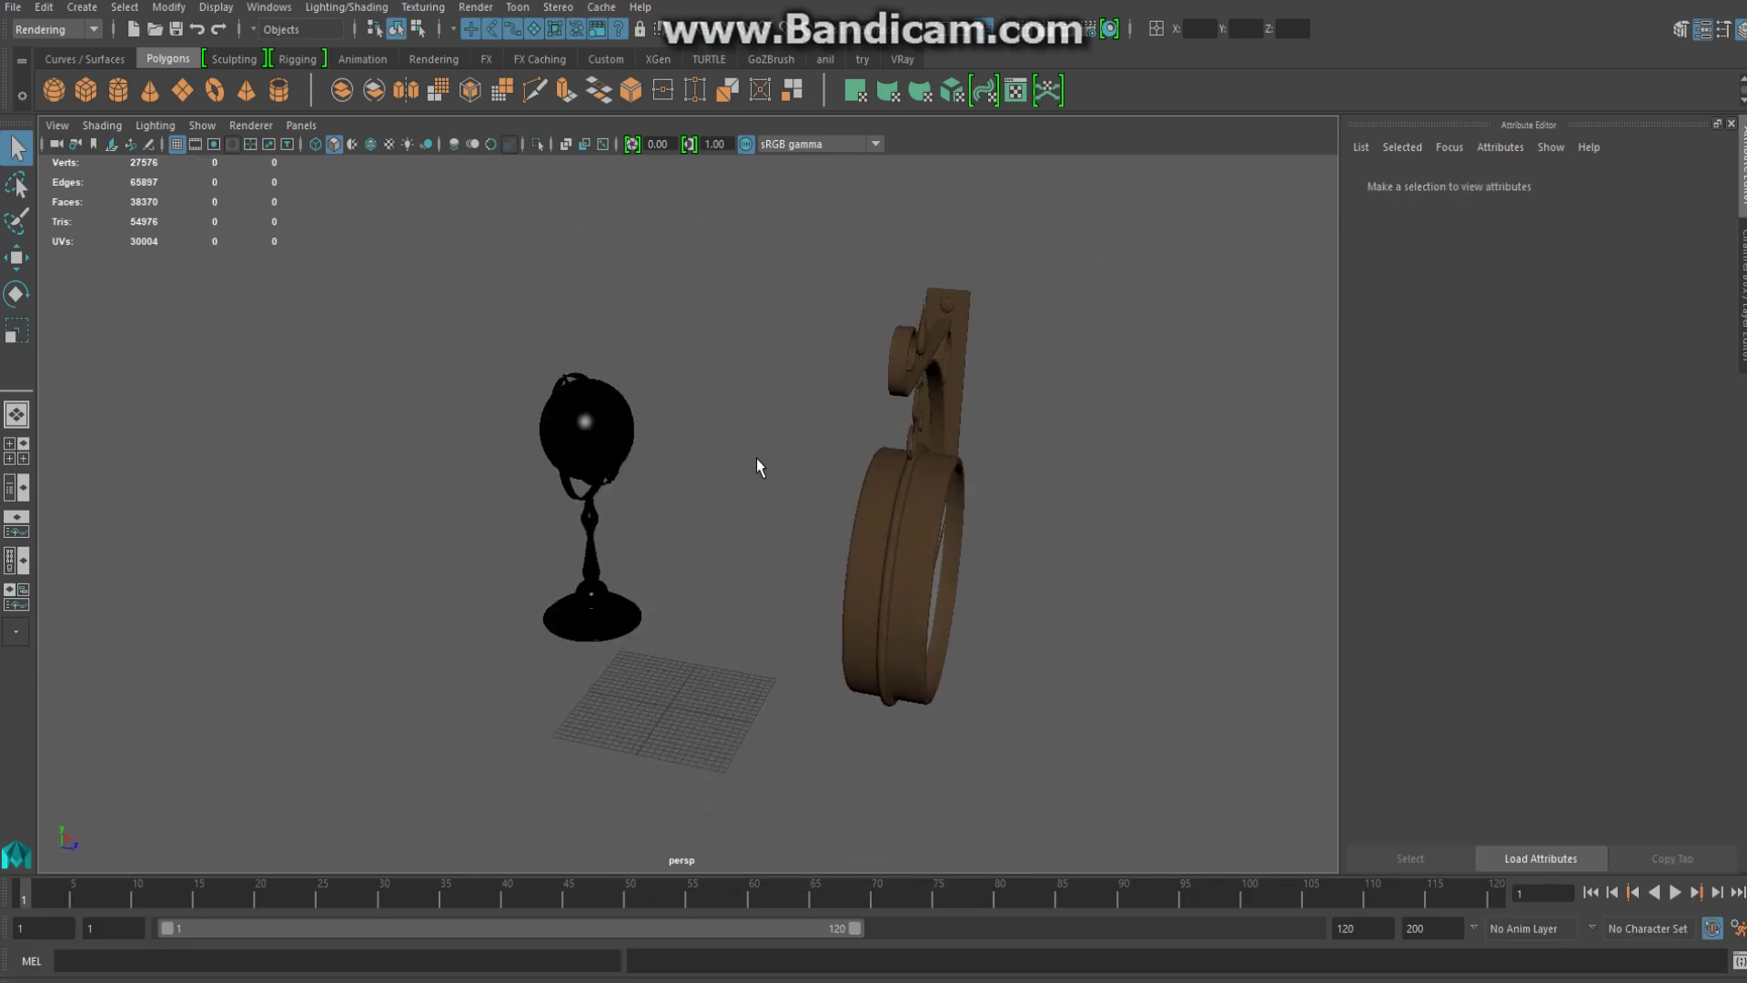
alt+drag(756, 458, 741, 476)
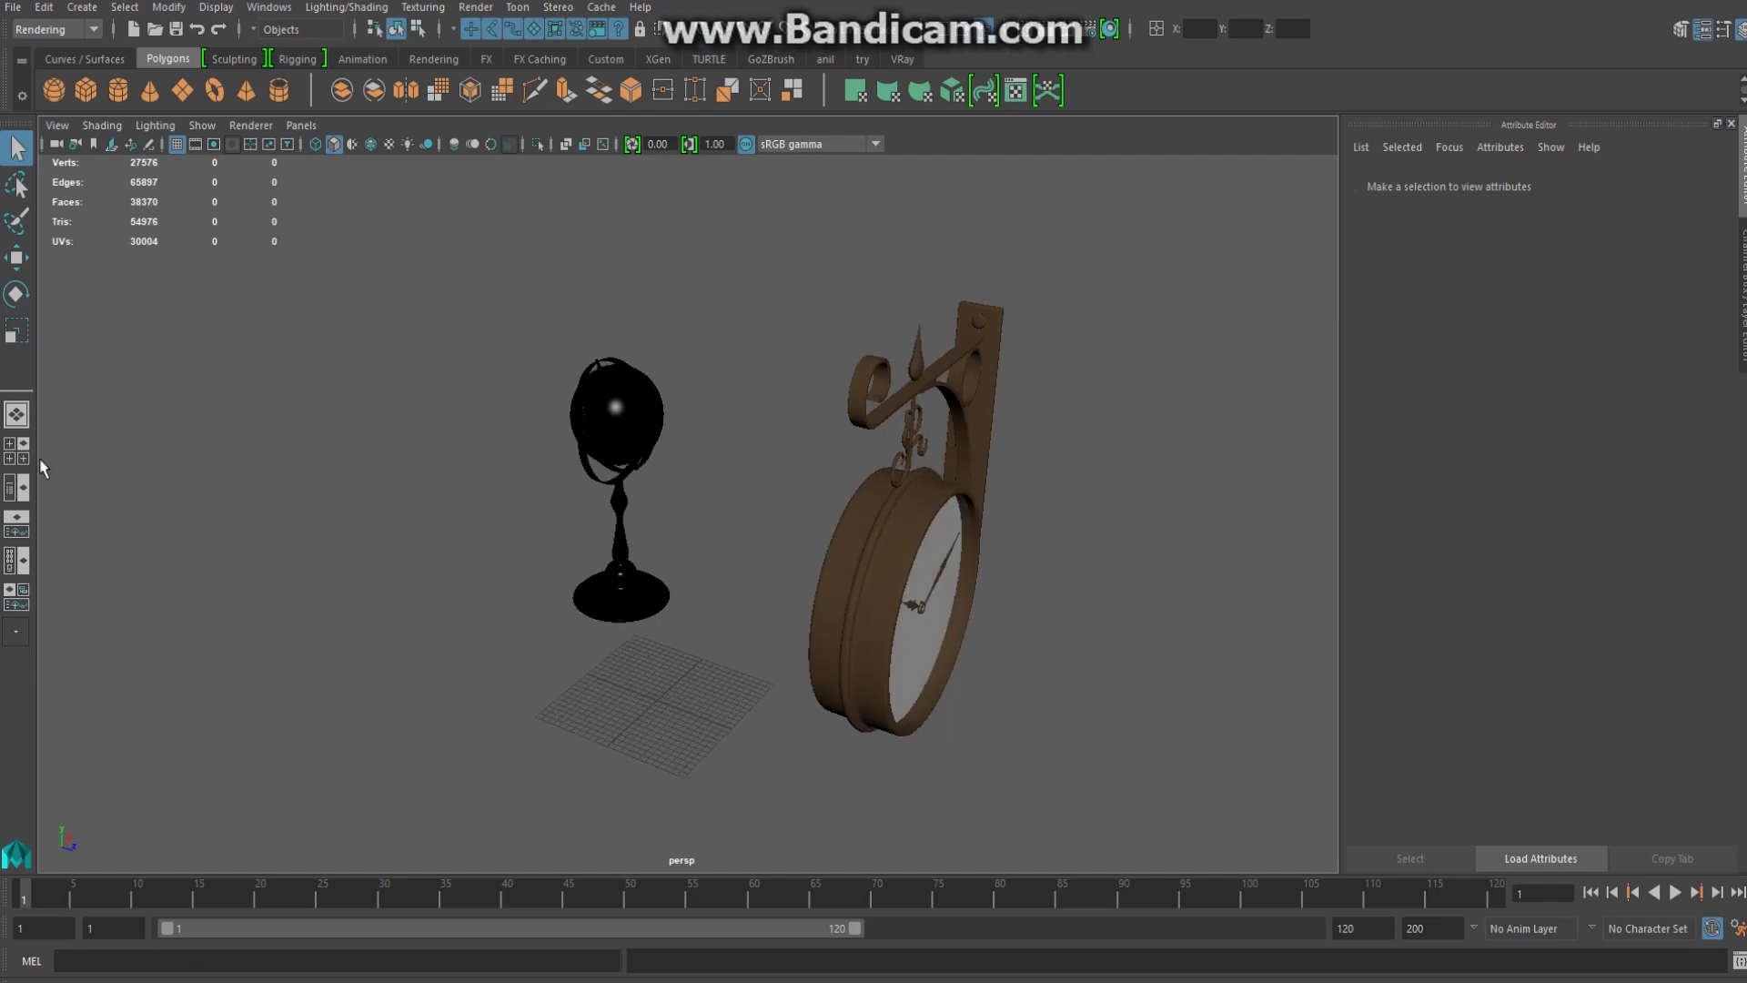
key(space)
scroll(538, 737, down, 3)
scroll(370, 686, down, 3)
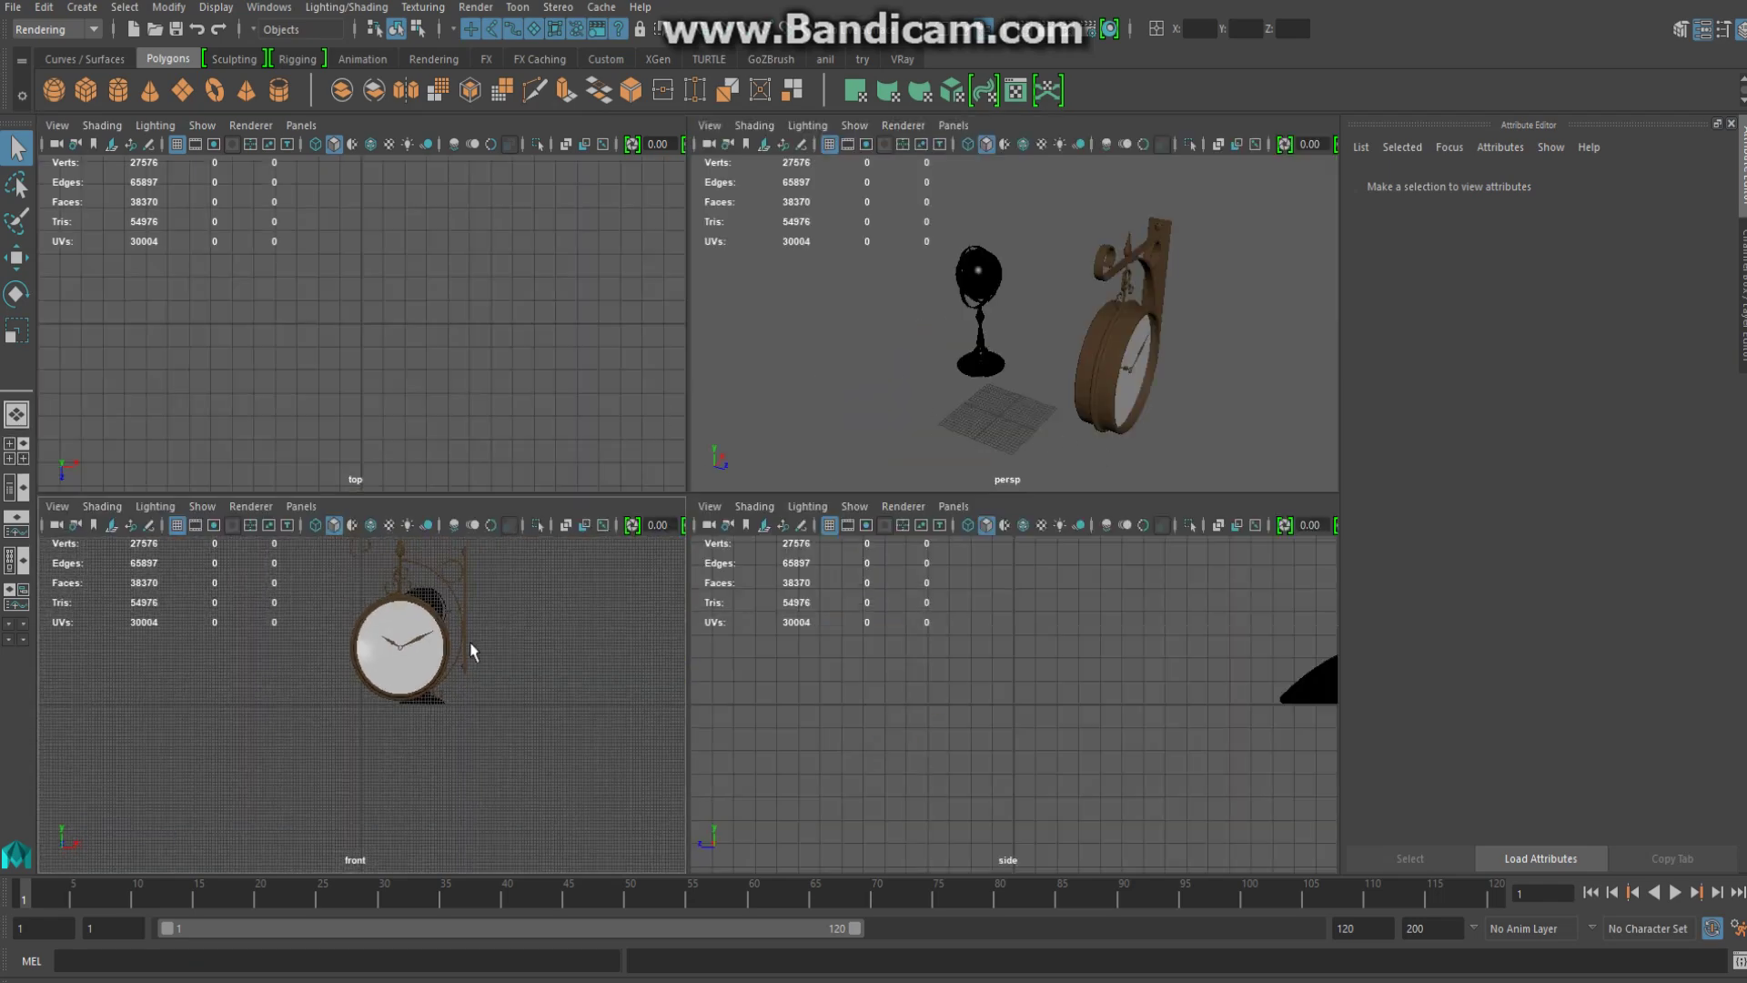
Move the globe lamp left so it sits beside the clock
click(988, 268)
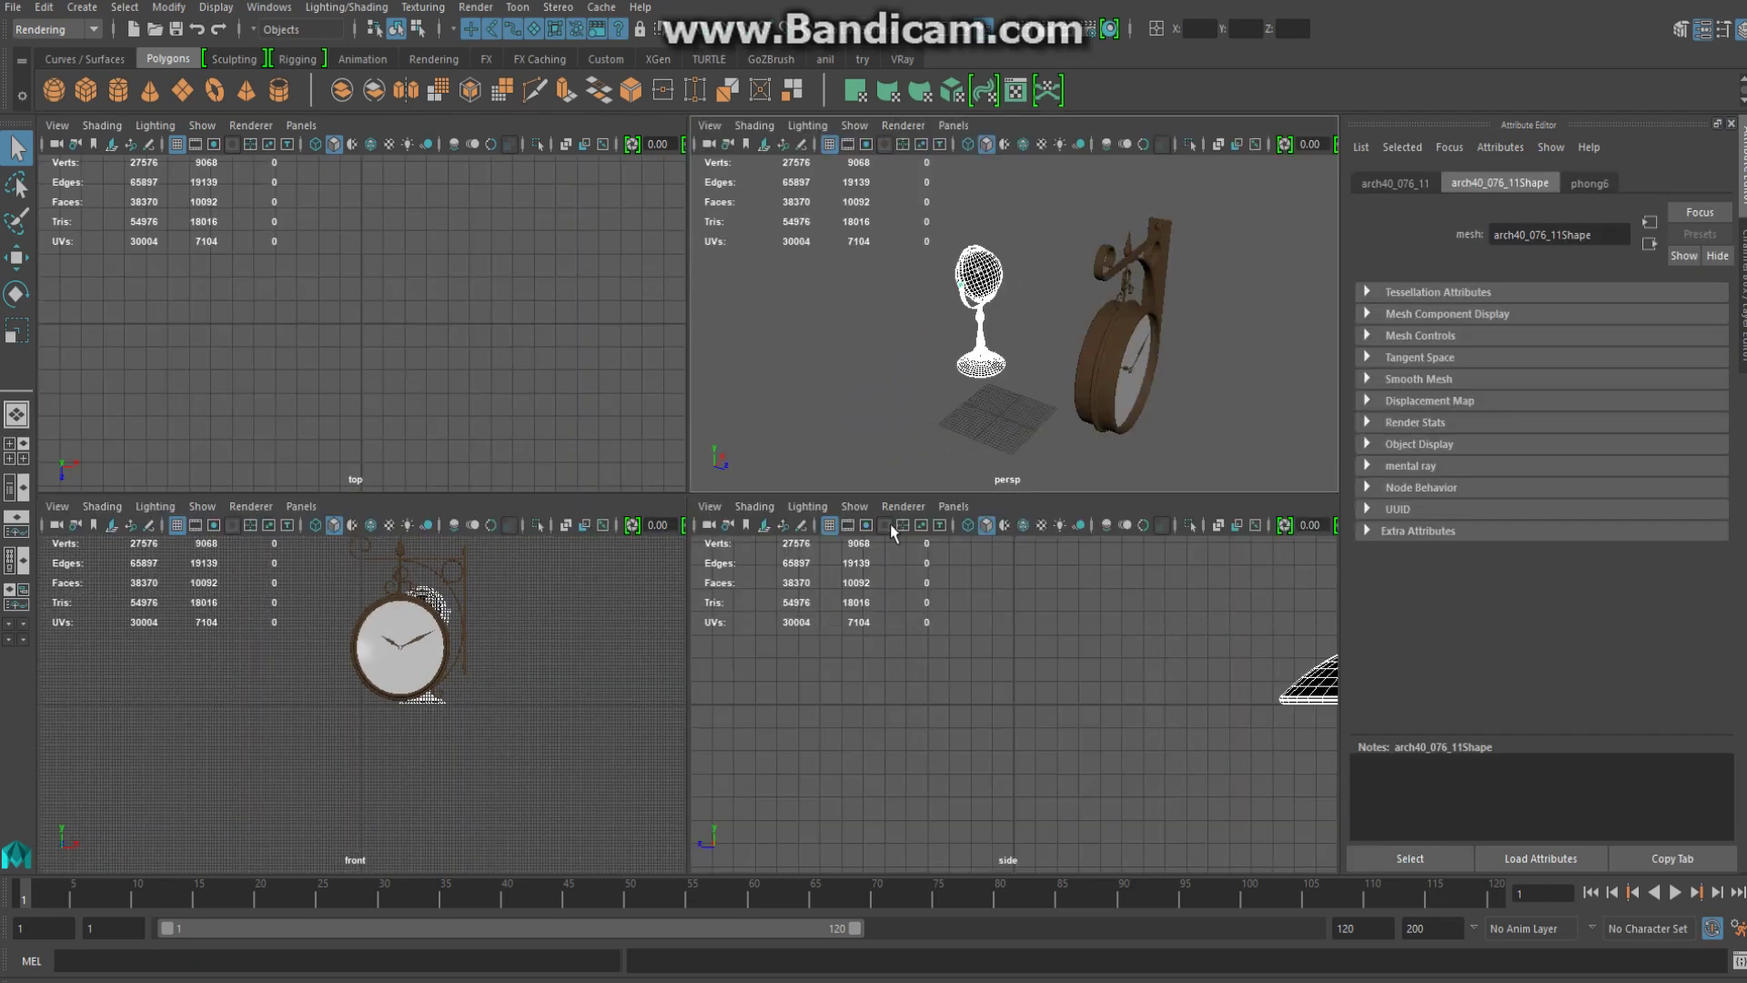
key(f)
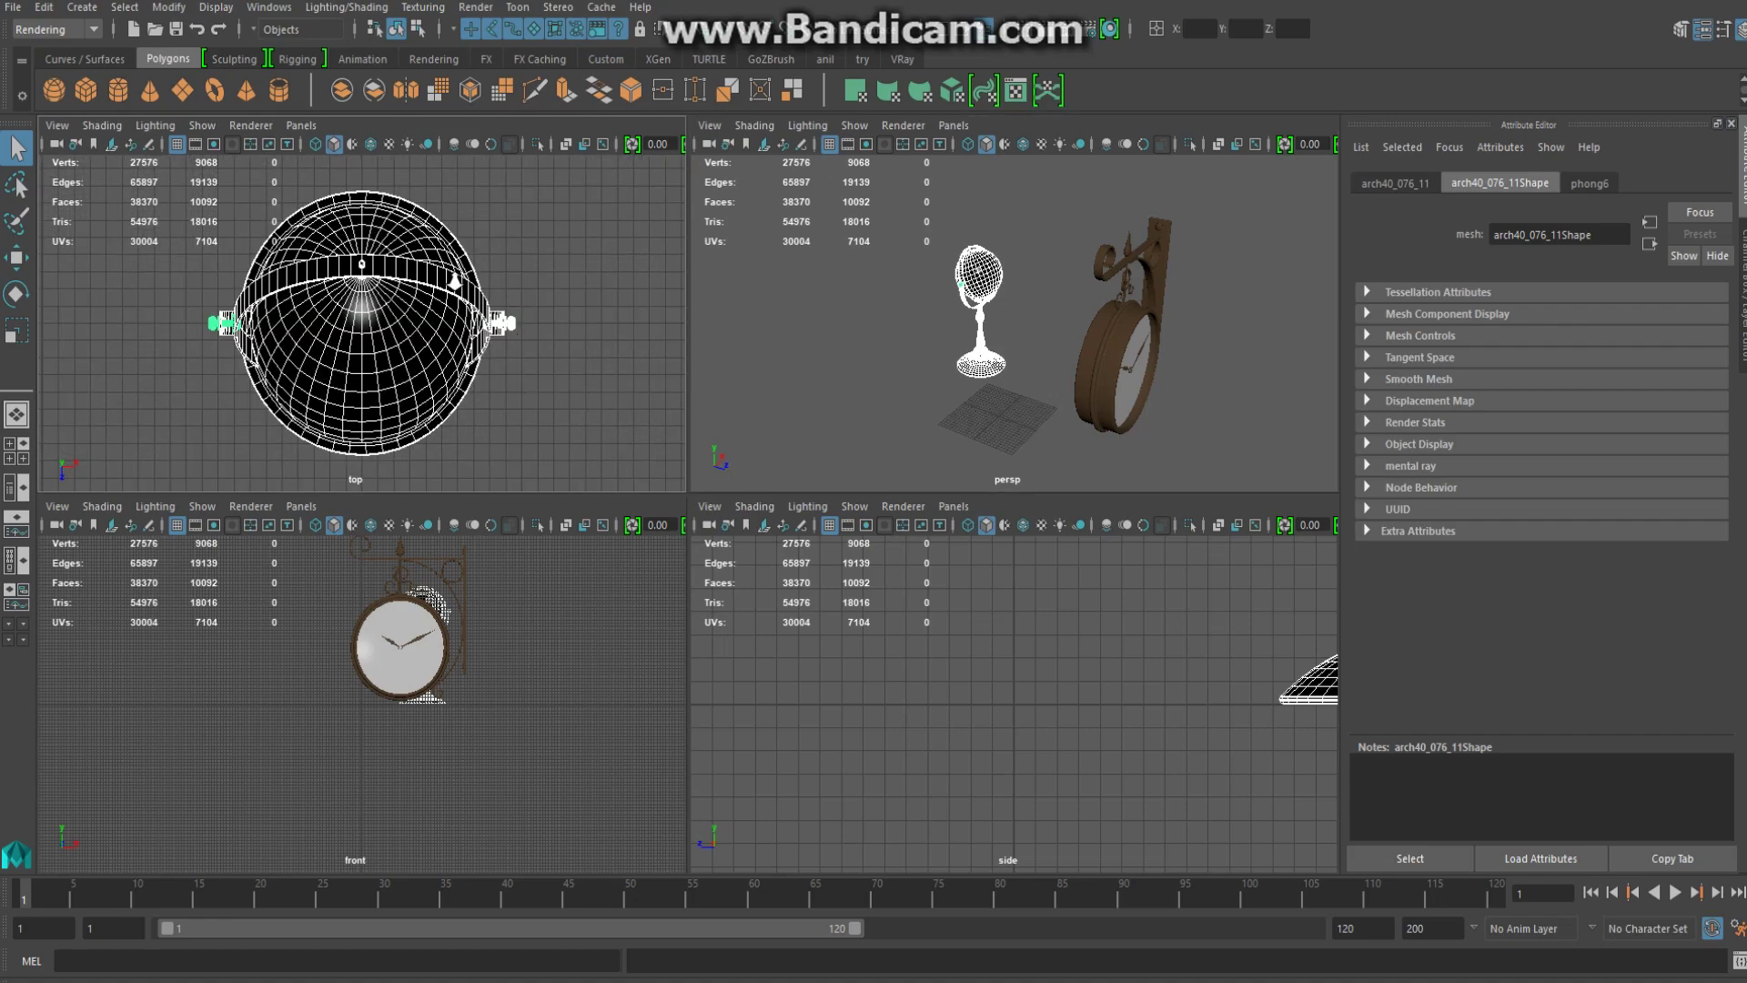
scroll(467, 311, down, 3)
scroll(467, 311, down, 2)
alt+middle_drag(436, 445, 537, 383)
key(w)
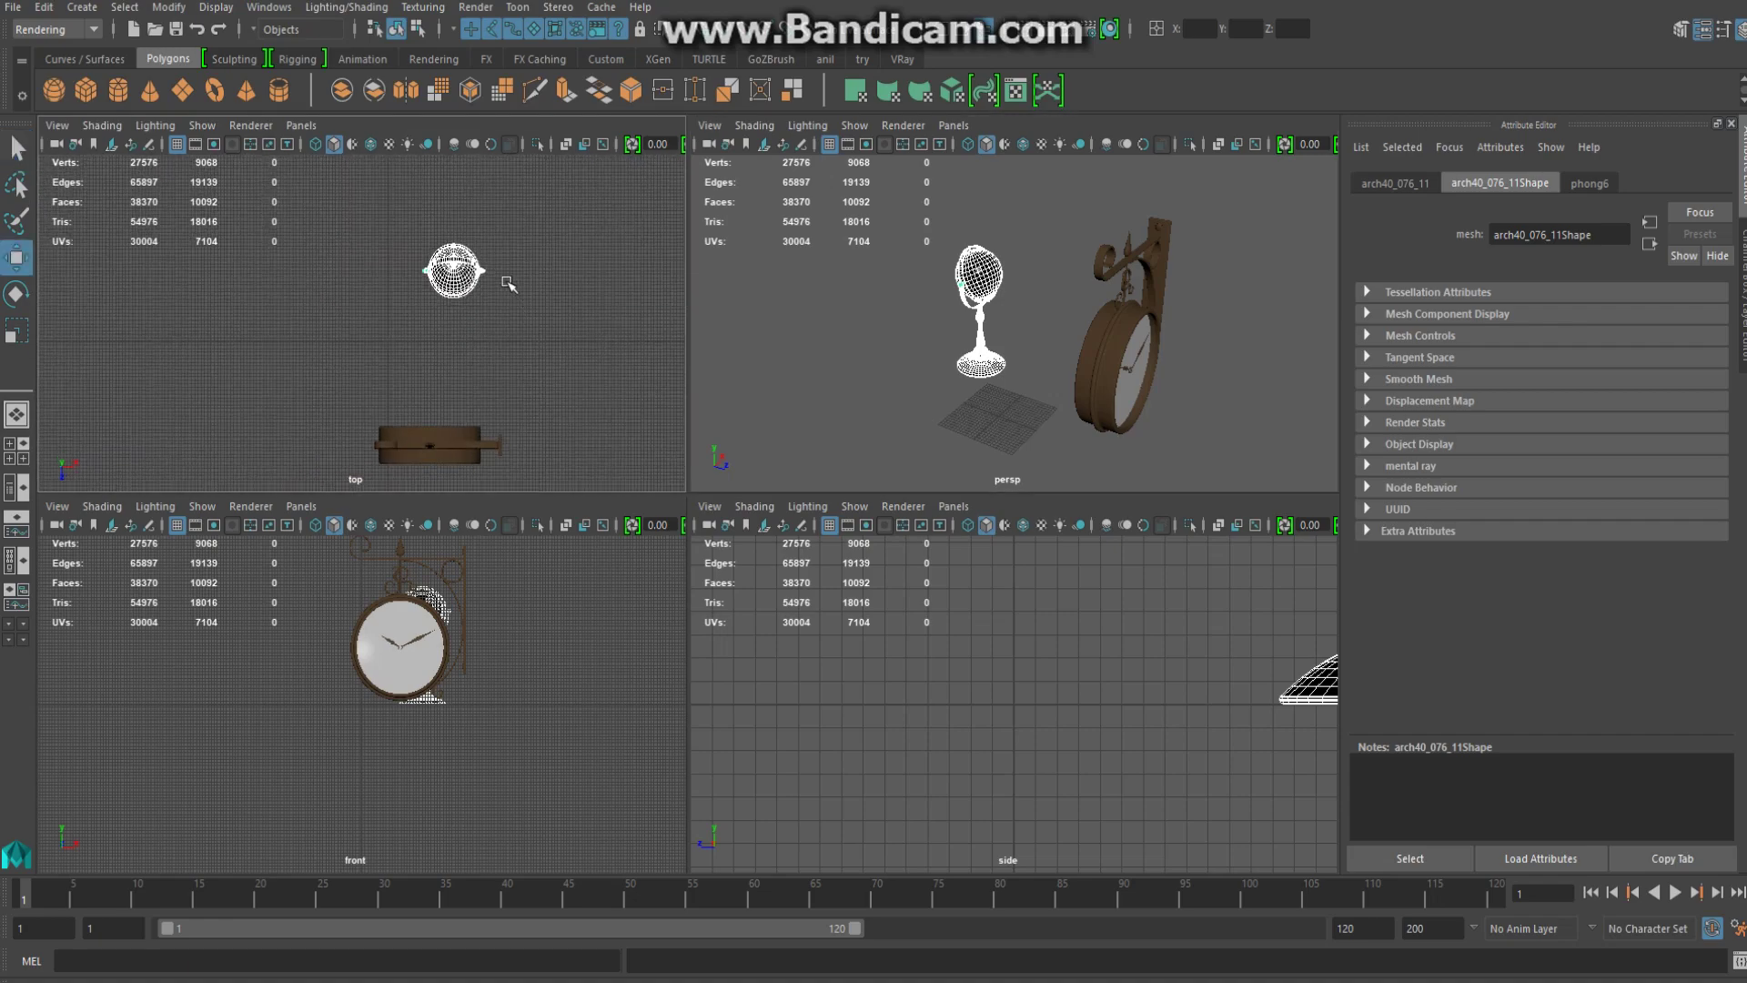
drag(421, 270, 297, 348)
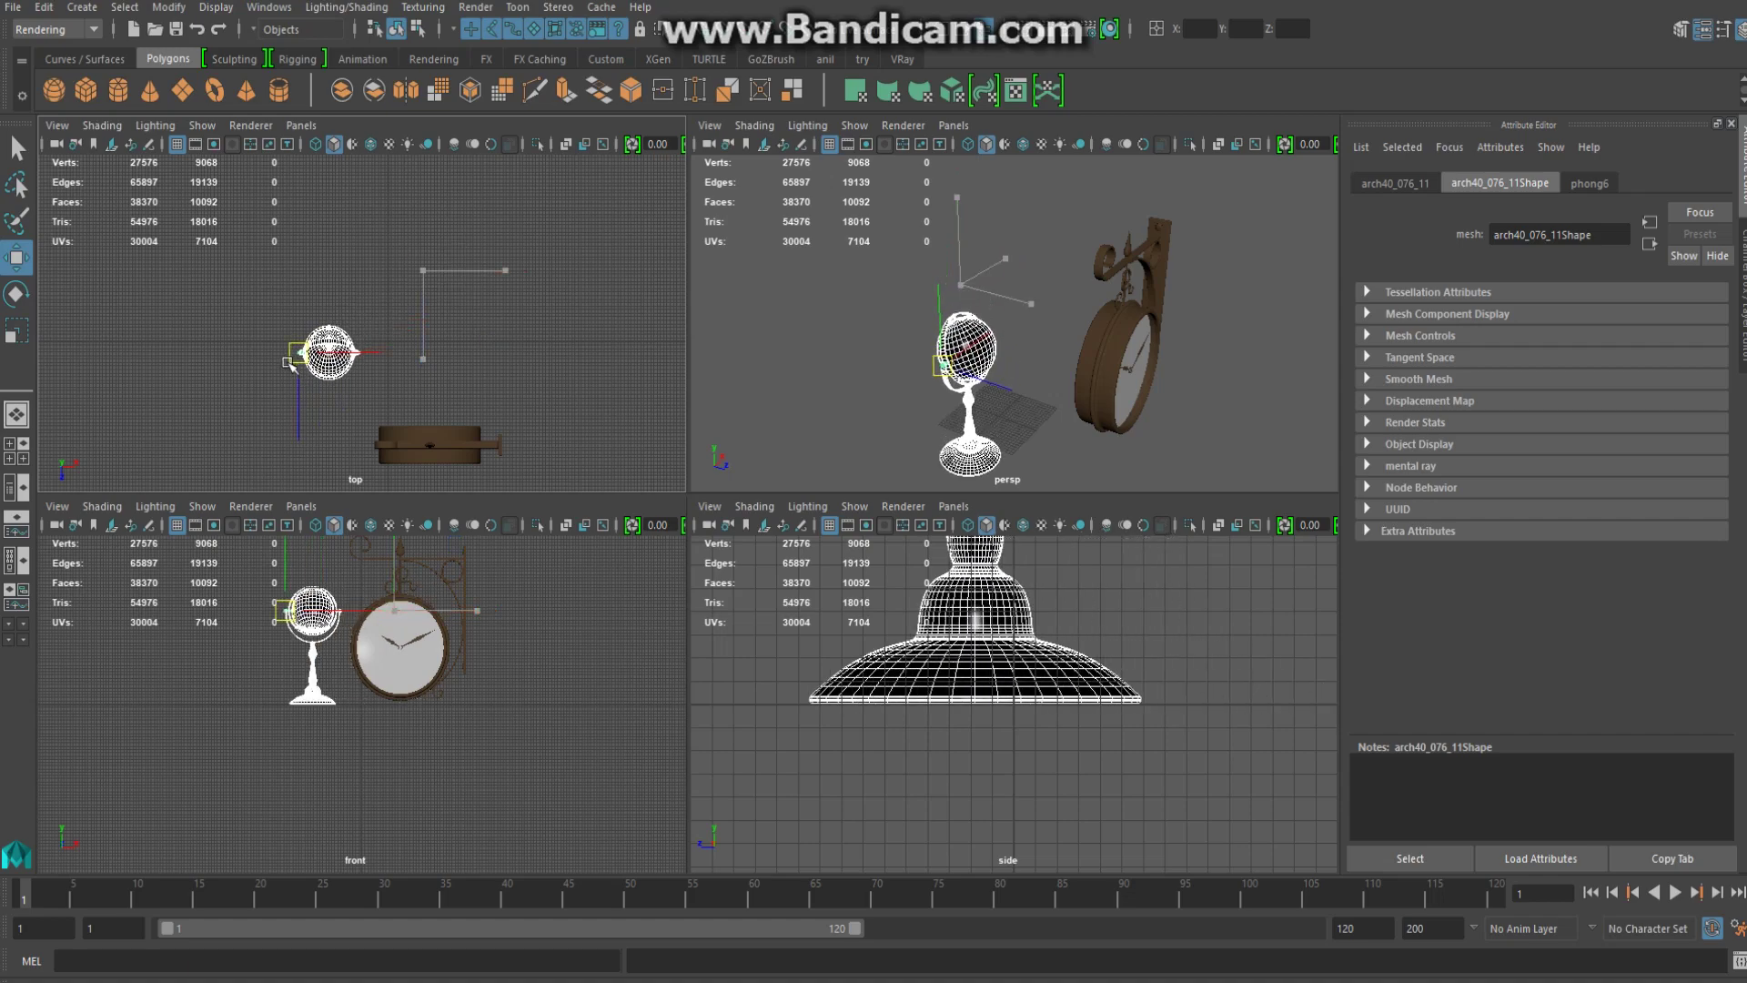
Slide the clock along Z into line with the globe lamp
click(448, 460)
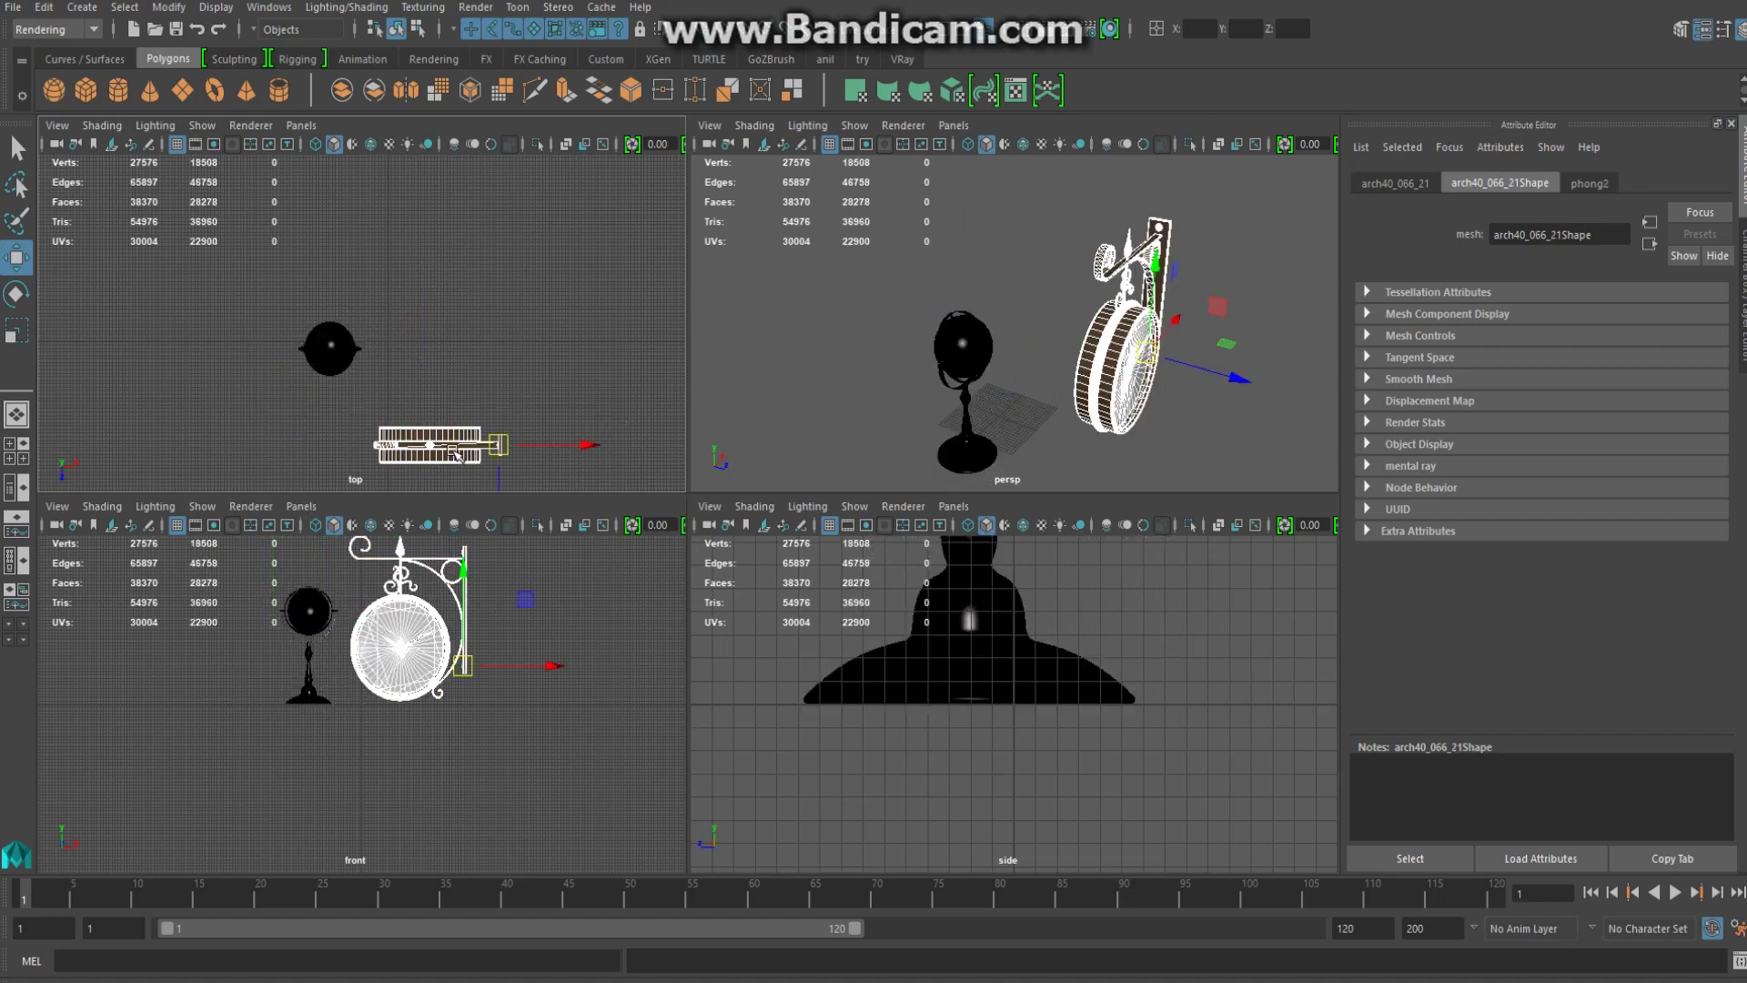
alt+middle_drag(531, 446, 527, 350)
drag(505, 448, 516, 354)
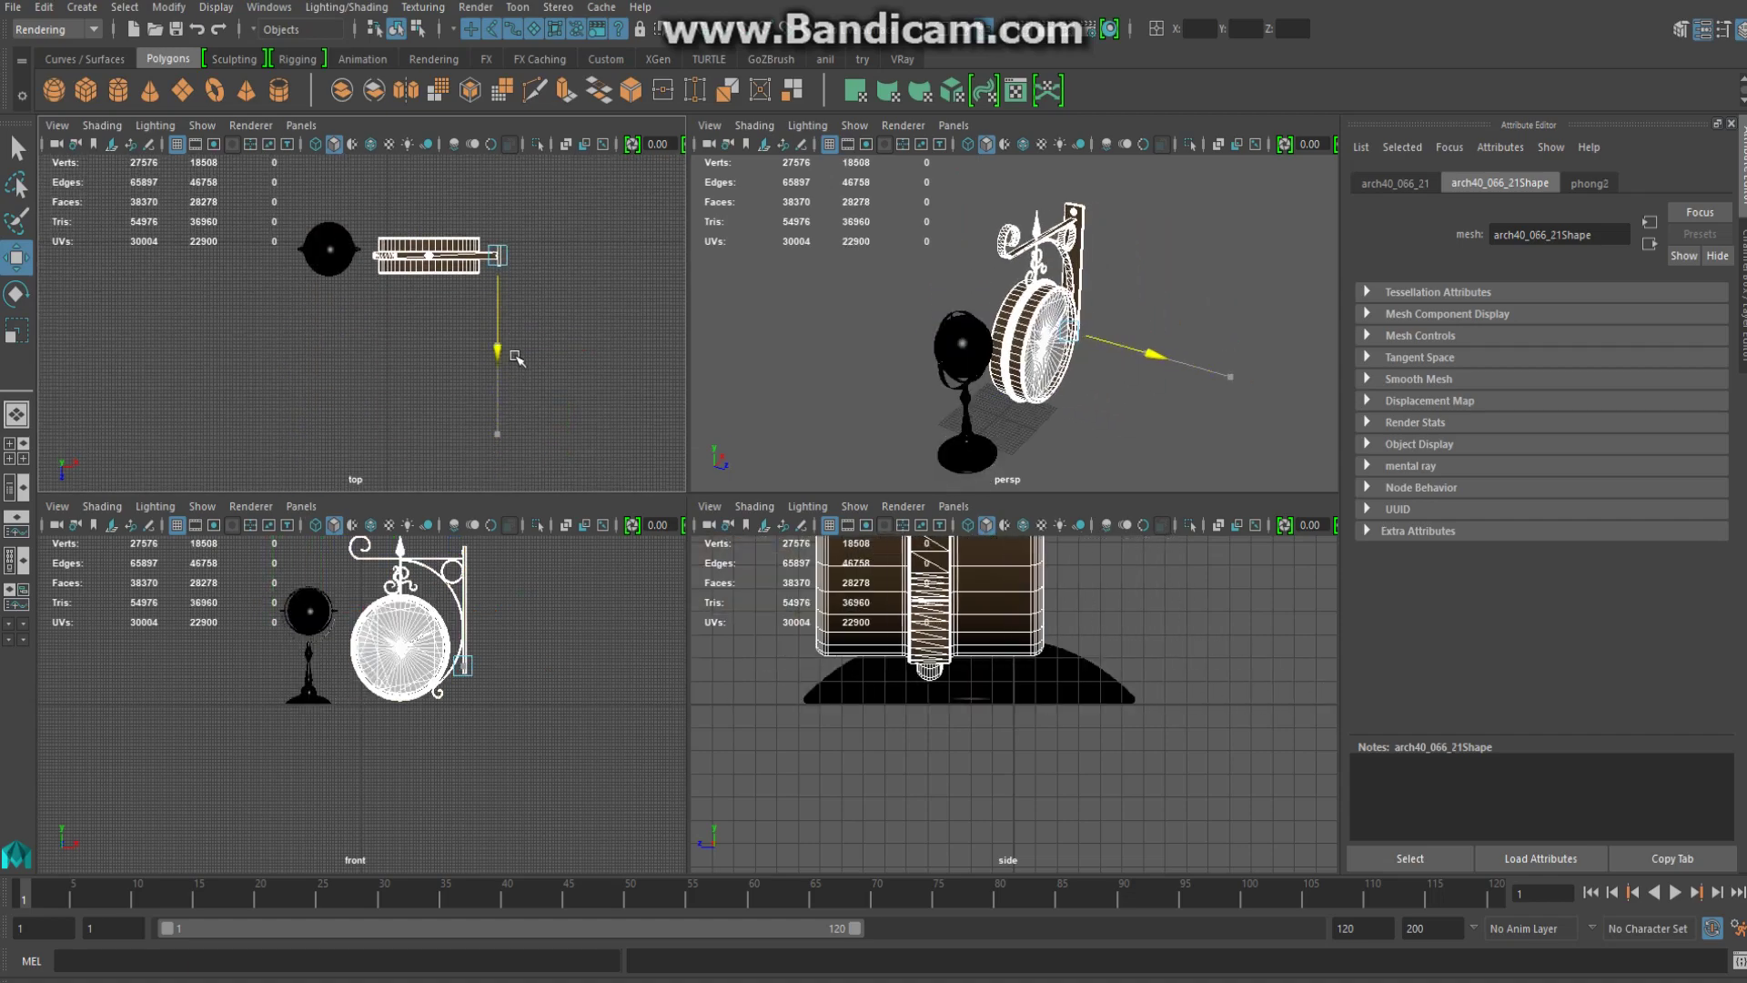
mouse_move(1019, 350)
alt+mouse_down()
mouse_move(1092, 298)
mouse_move(1146, 300)
alt+mouse_up()
scroll(611, 657, up, 3)
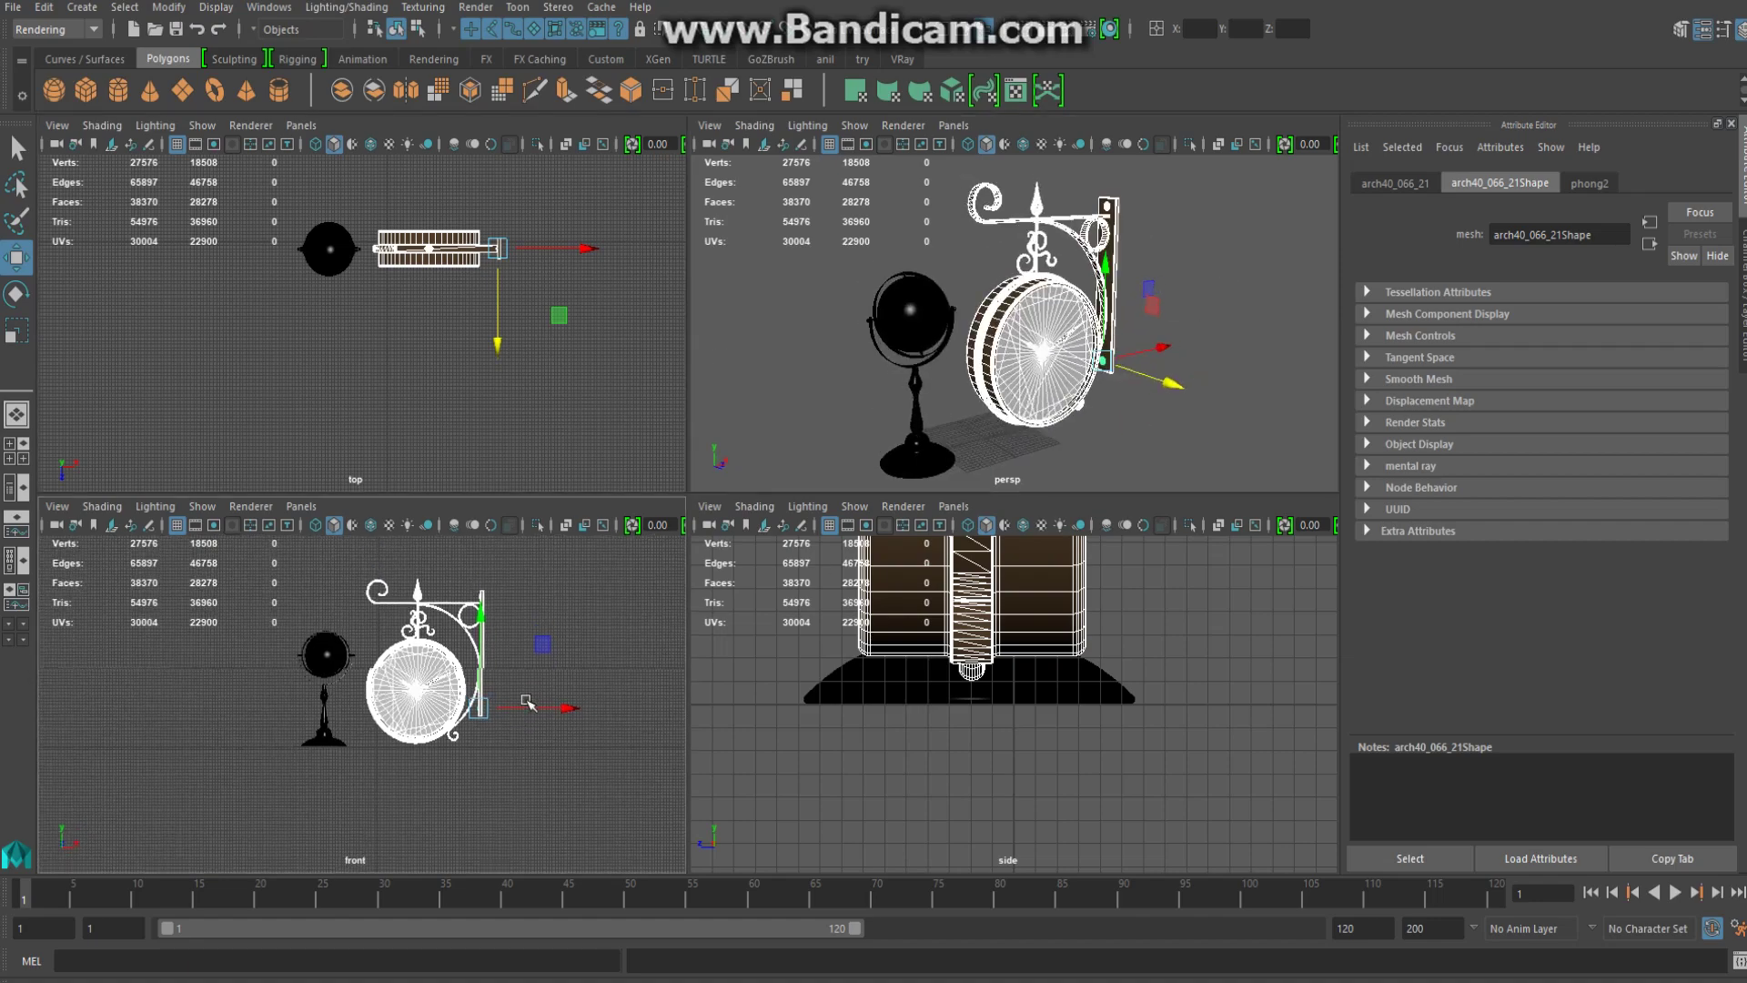
click(611, 657)
scroll(611, 657, down, 2)
scroll(1108, 663, down, 5)
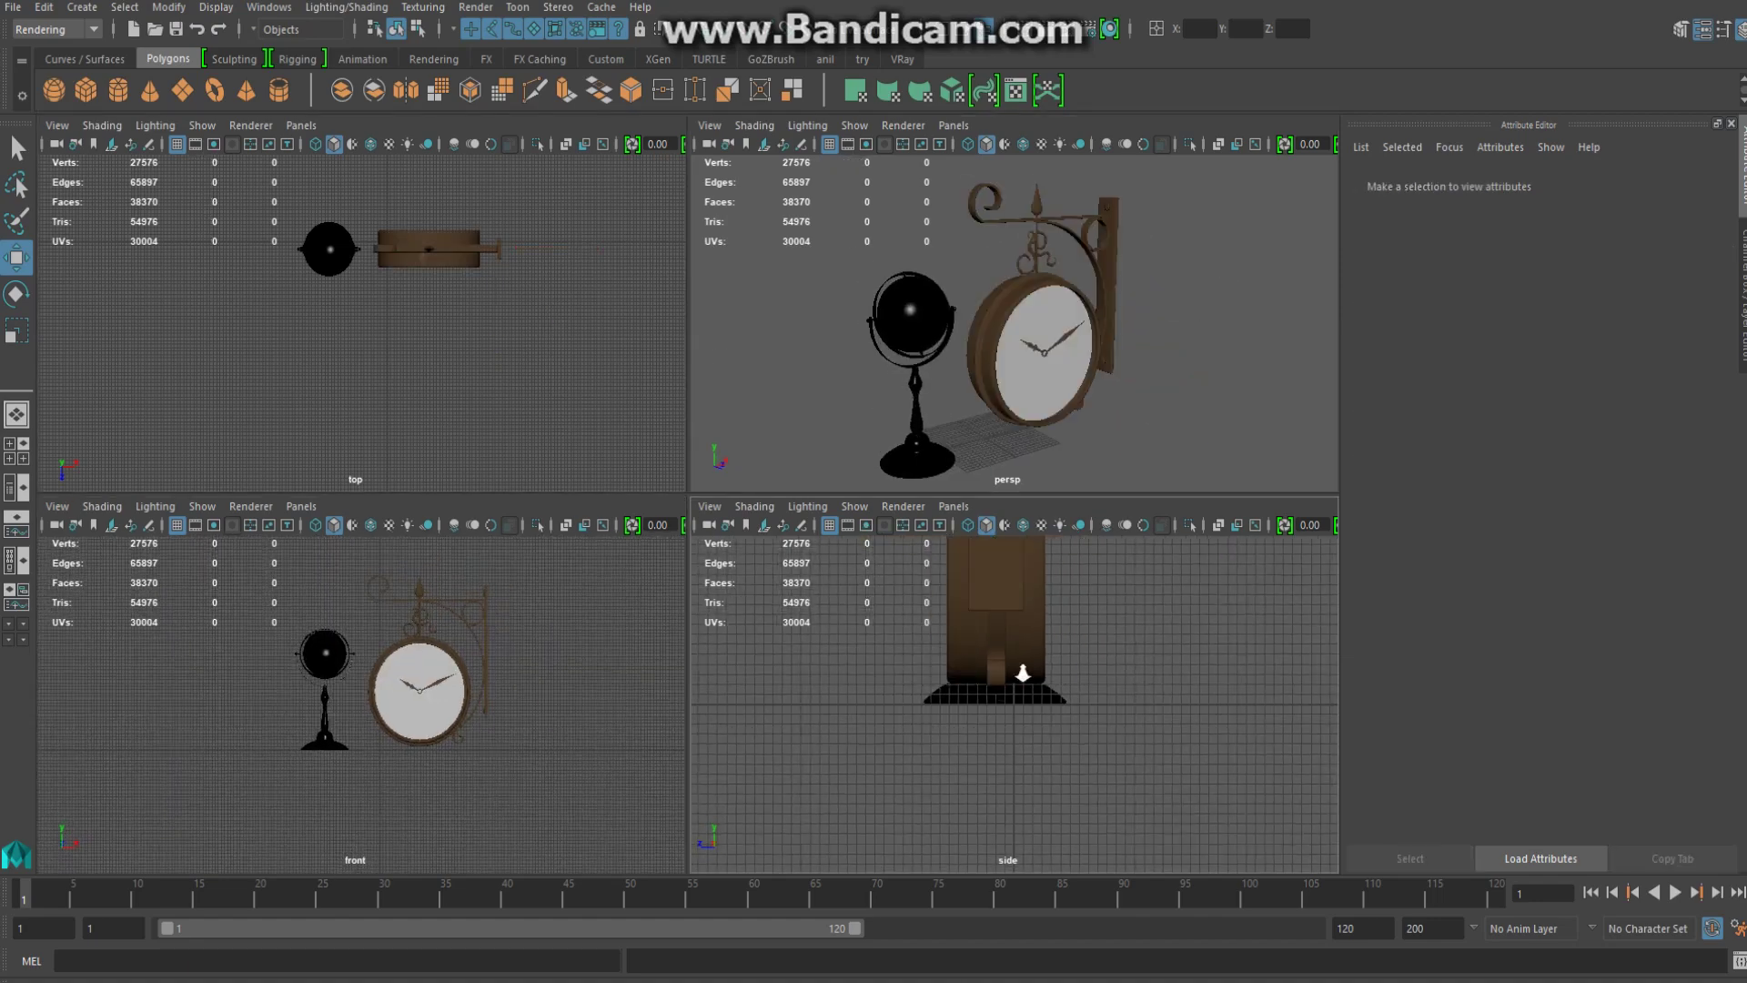
scroll(1108, 663, down, 2)
scroll(1113, 694, down, 2)
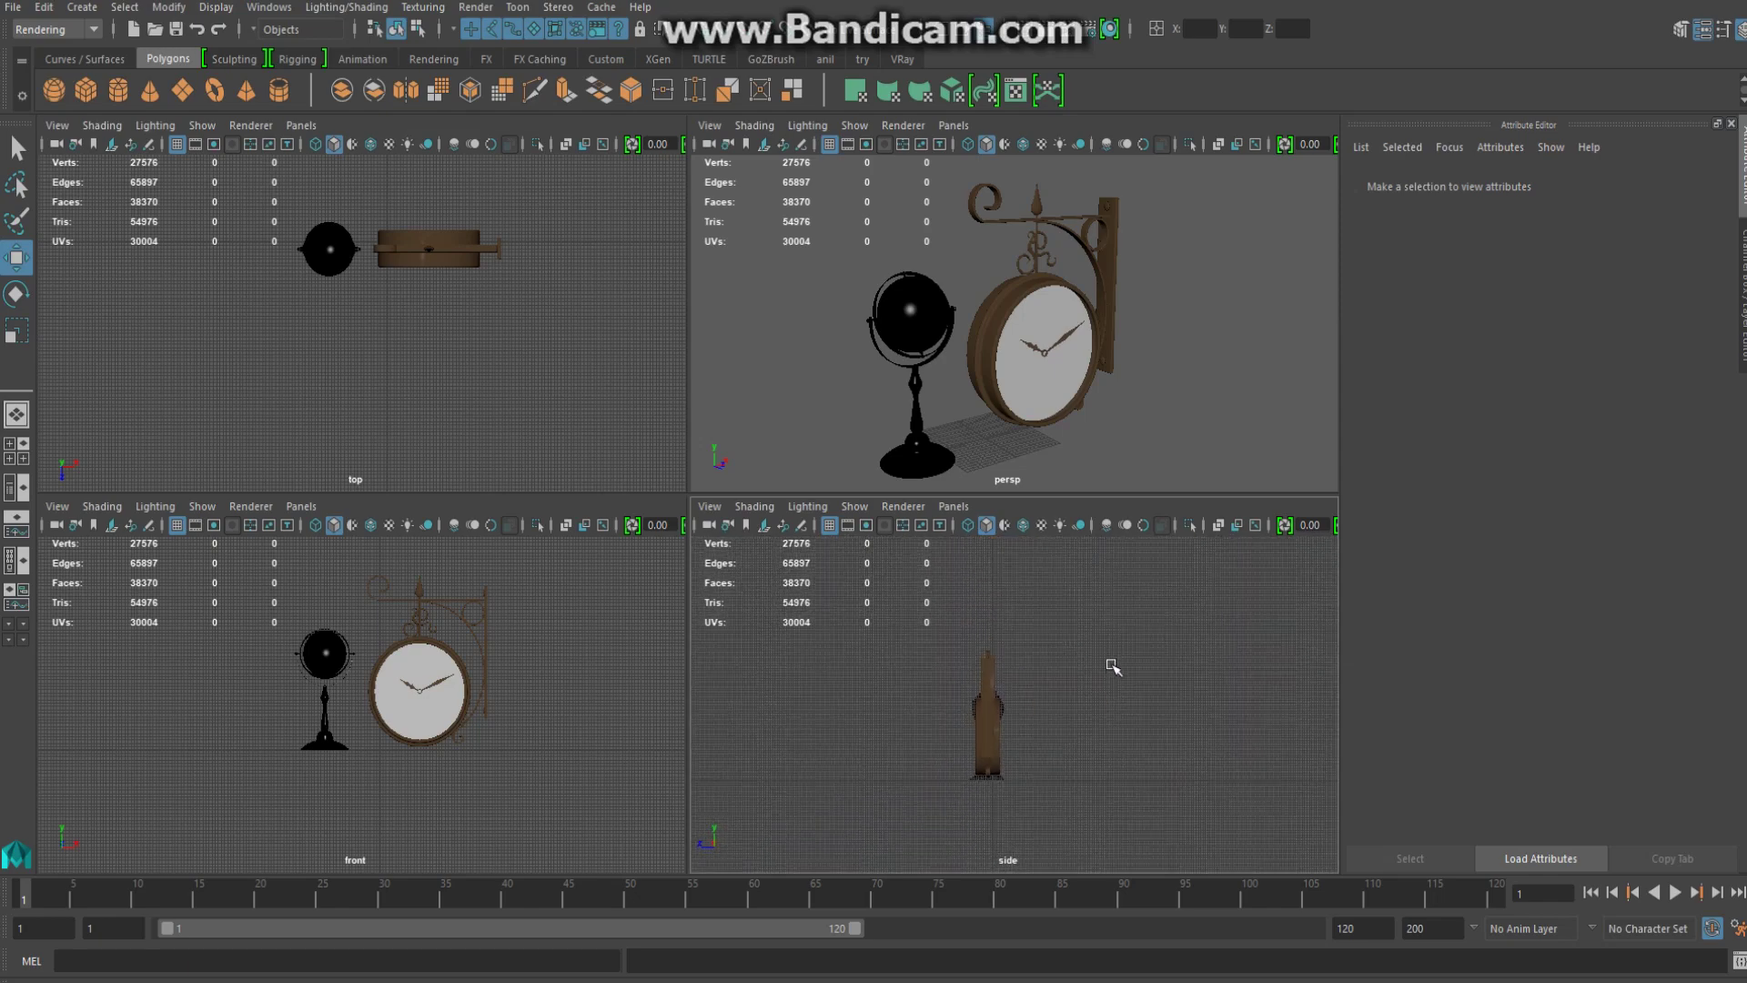
Create a large polygon cube enclosing the clock and globe, its base resting on the floor
shift+right_drag(1101, 694, 1095, 751)
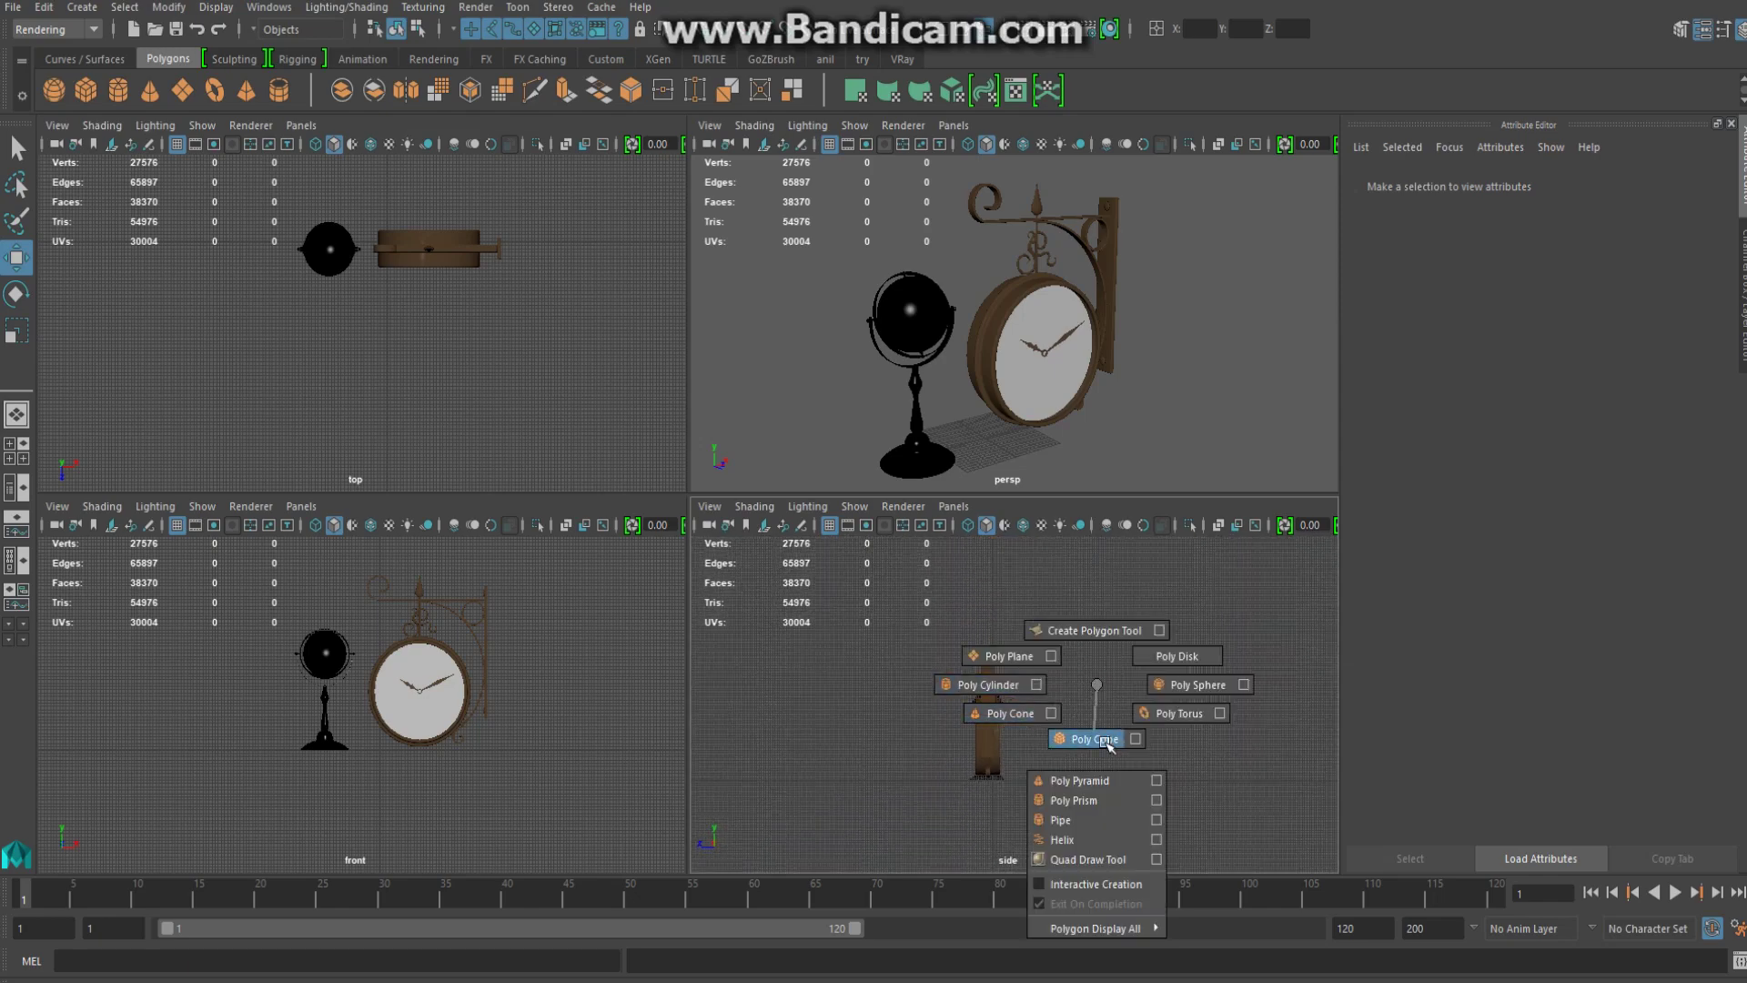
key(r)
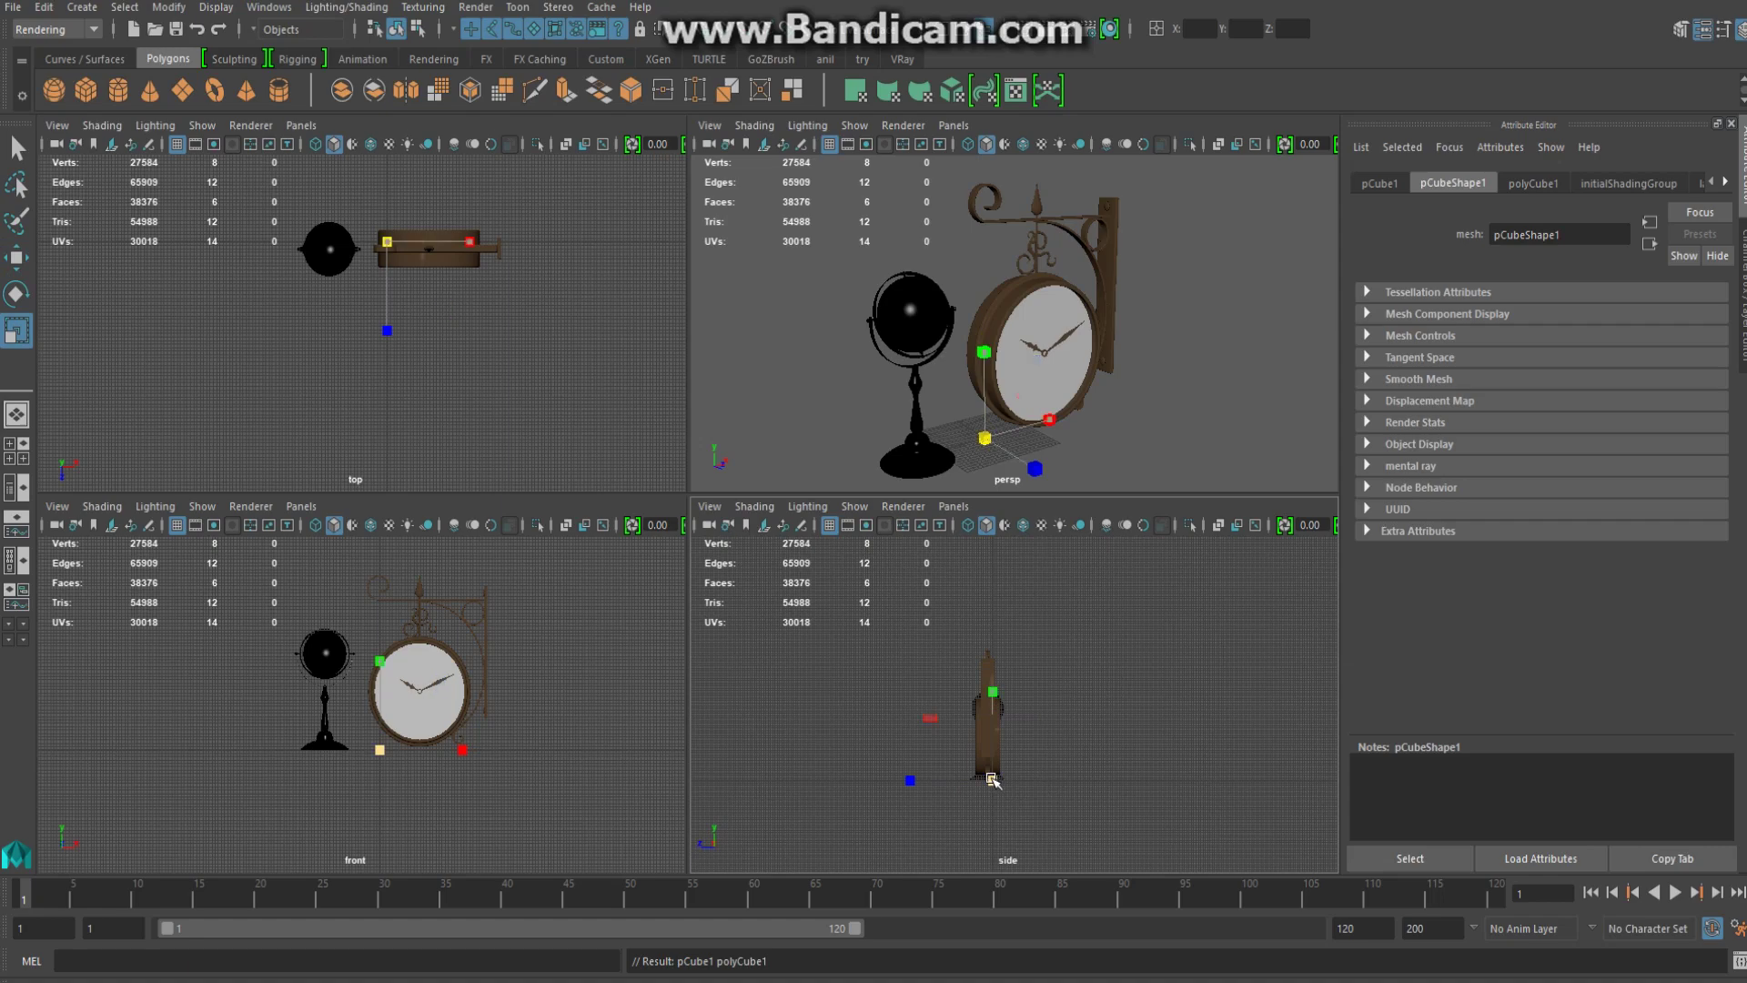
drag(993, 780, 1171, 689)
key(w)
drag(993, 780, 972, 706)
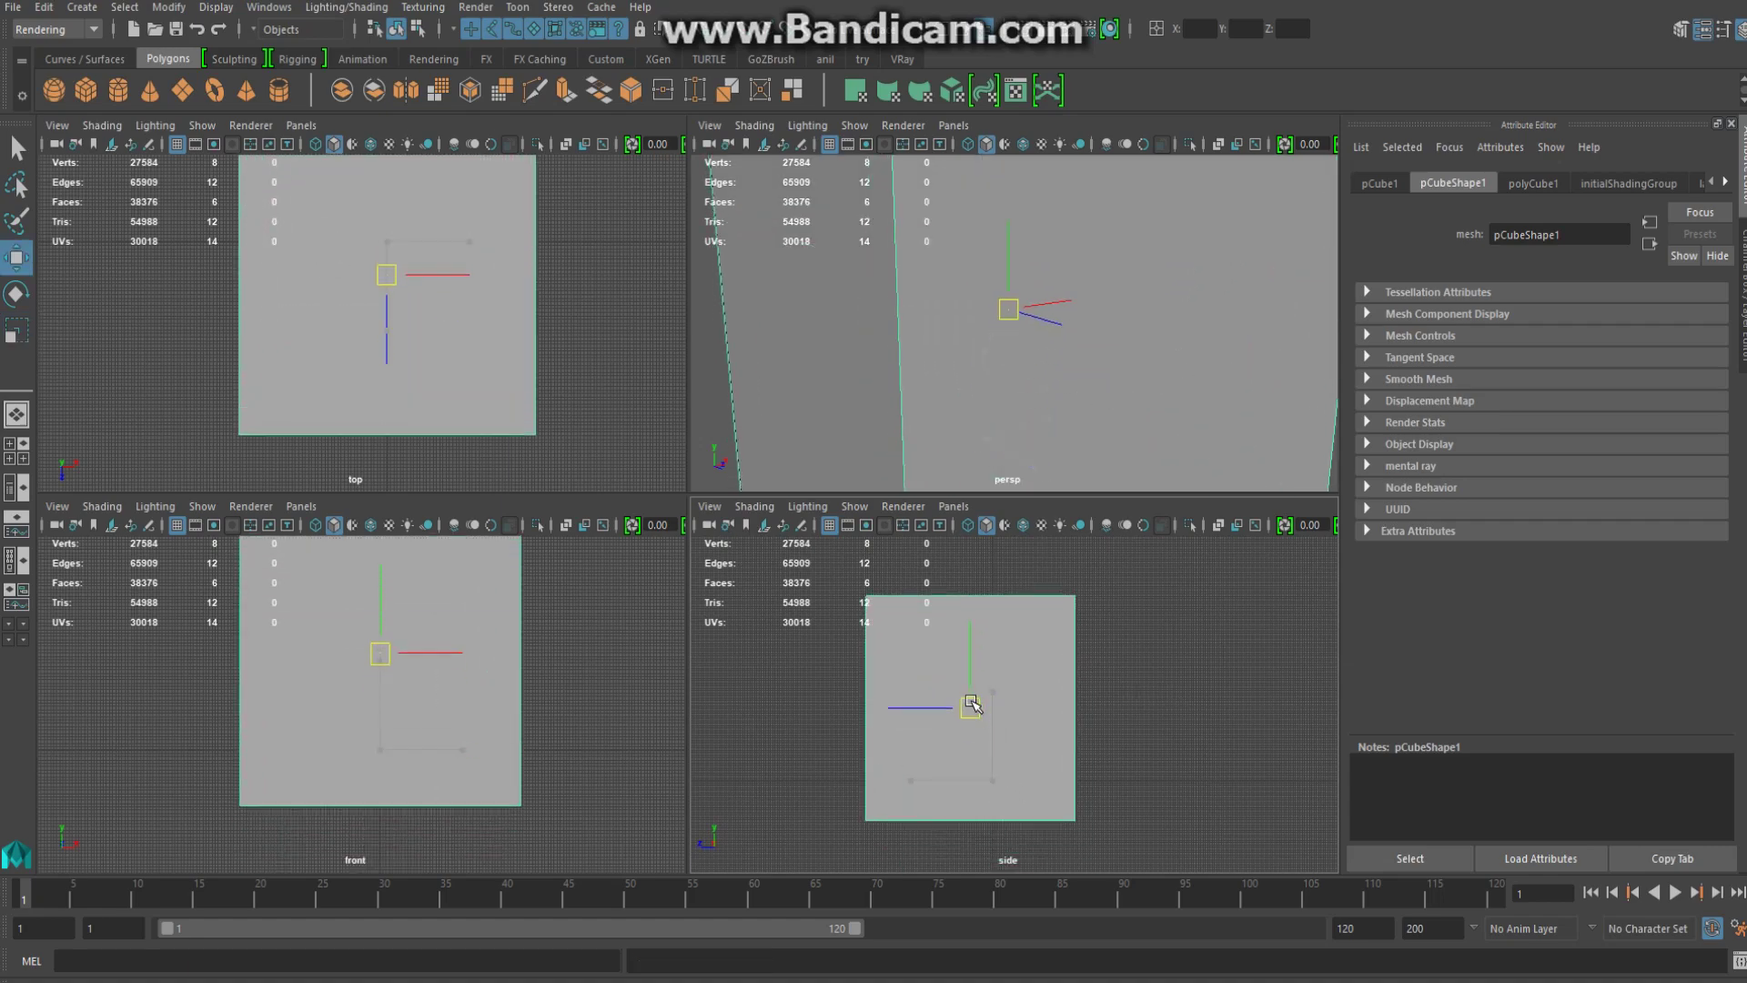
key(4)
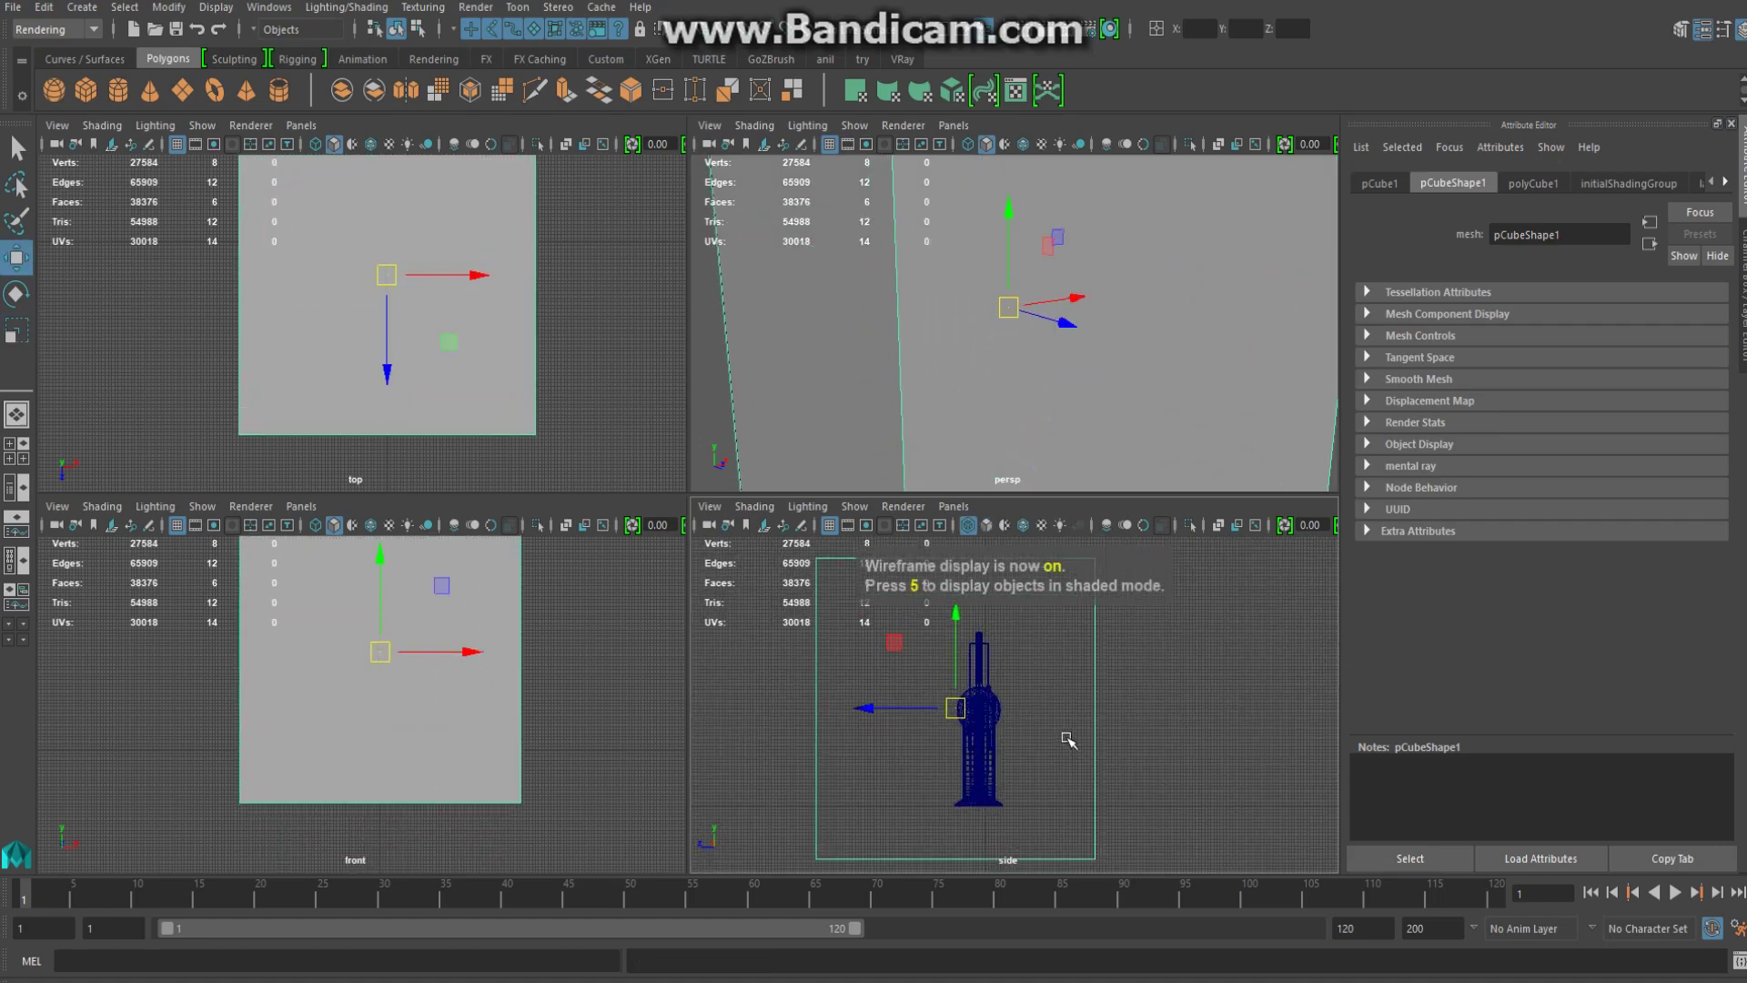
key(space)
scroll(878, 577, down, 1)
alt+middle_drag(581, 519, 745, 569)
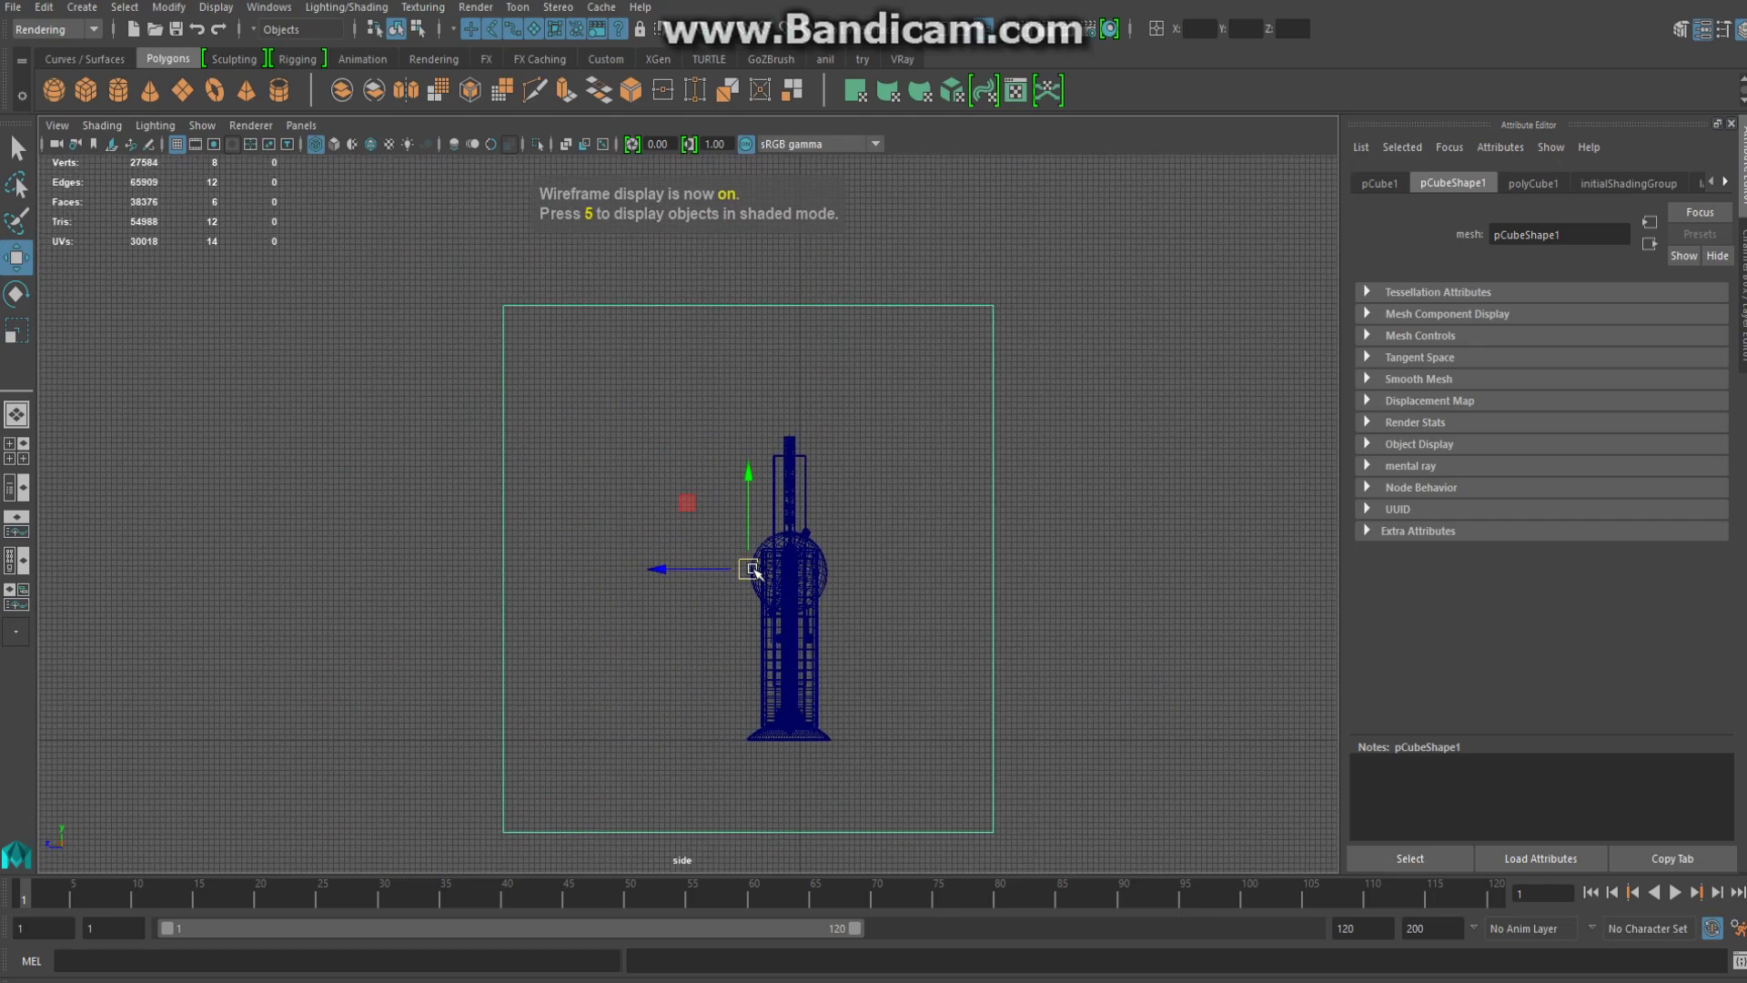
drag(748, 569, 753, 477)
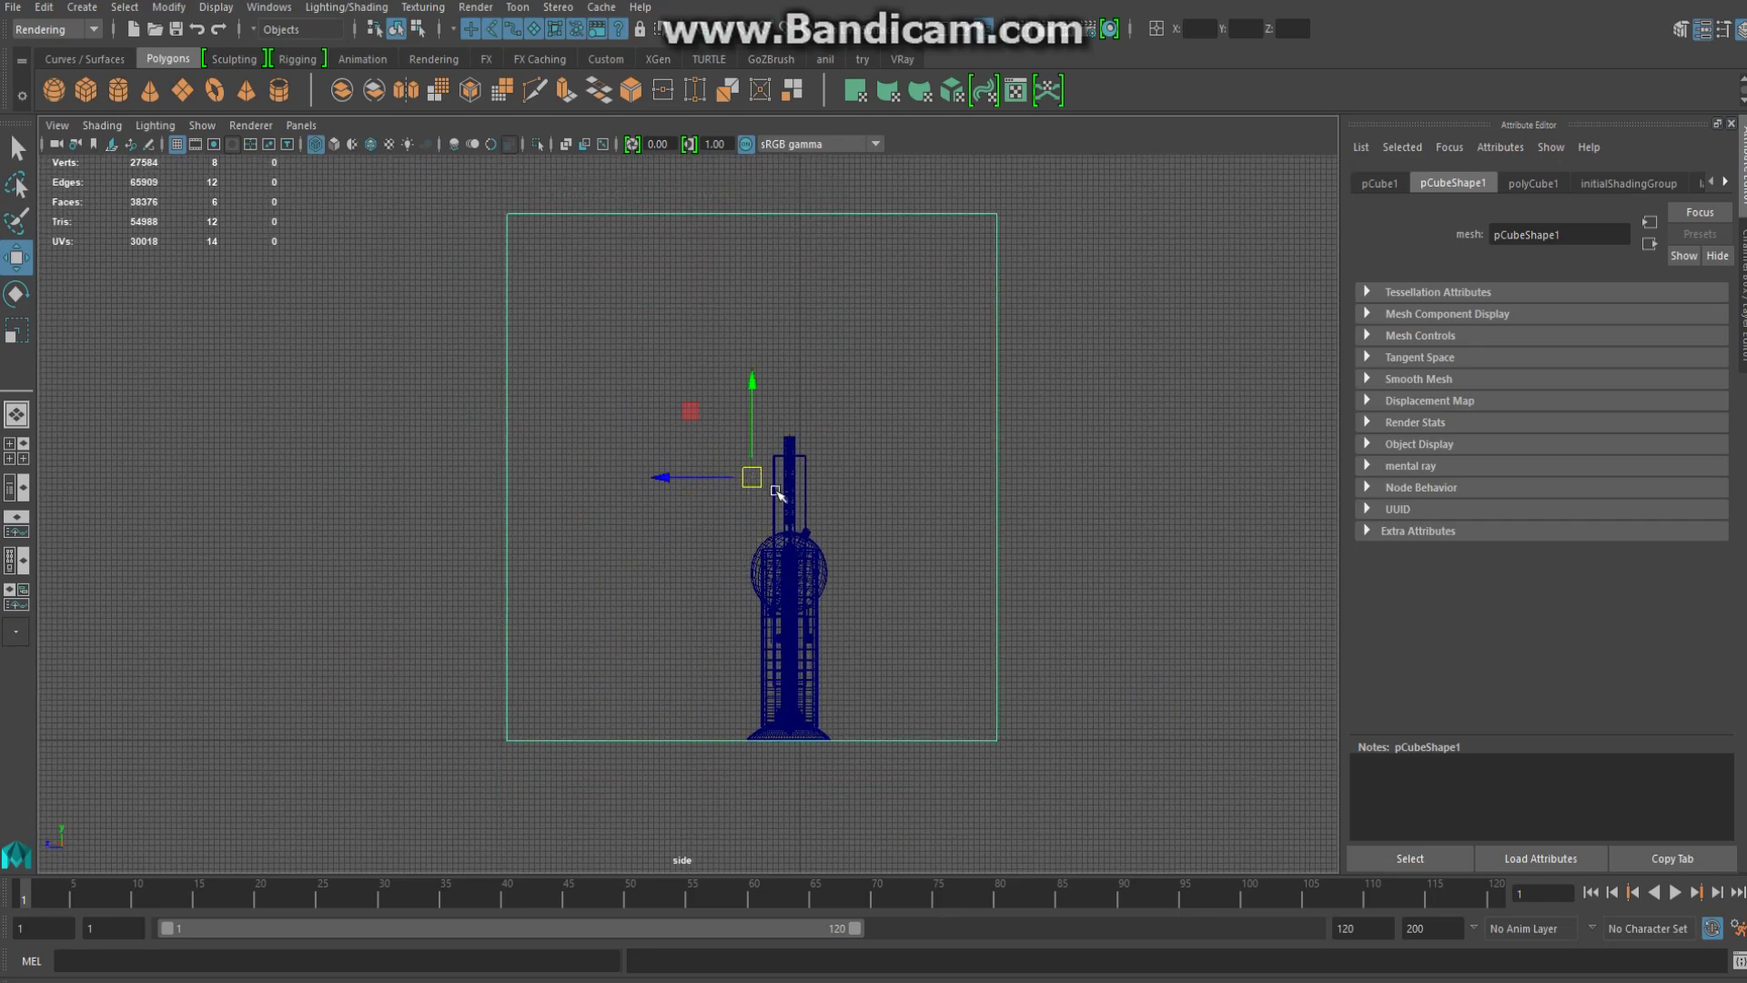
Delete the cube's top and side faces, leaving only the floor and back wall
scroll(952, 411, down, 1)
right_drag(933, 318, 1047, 277)
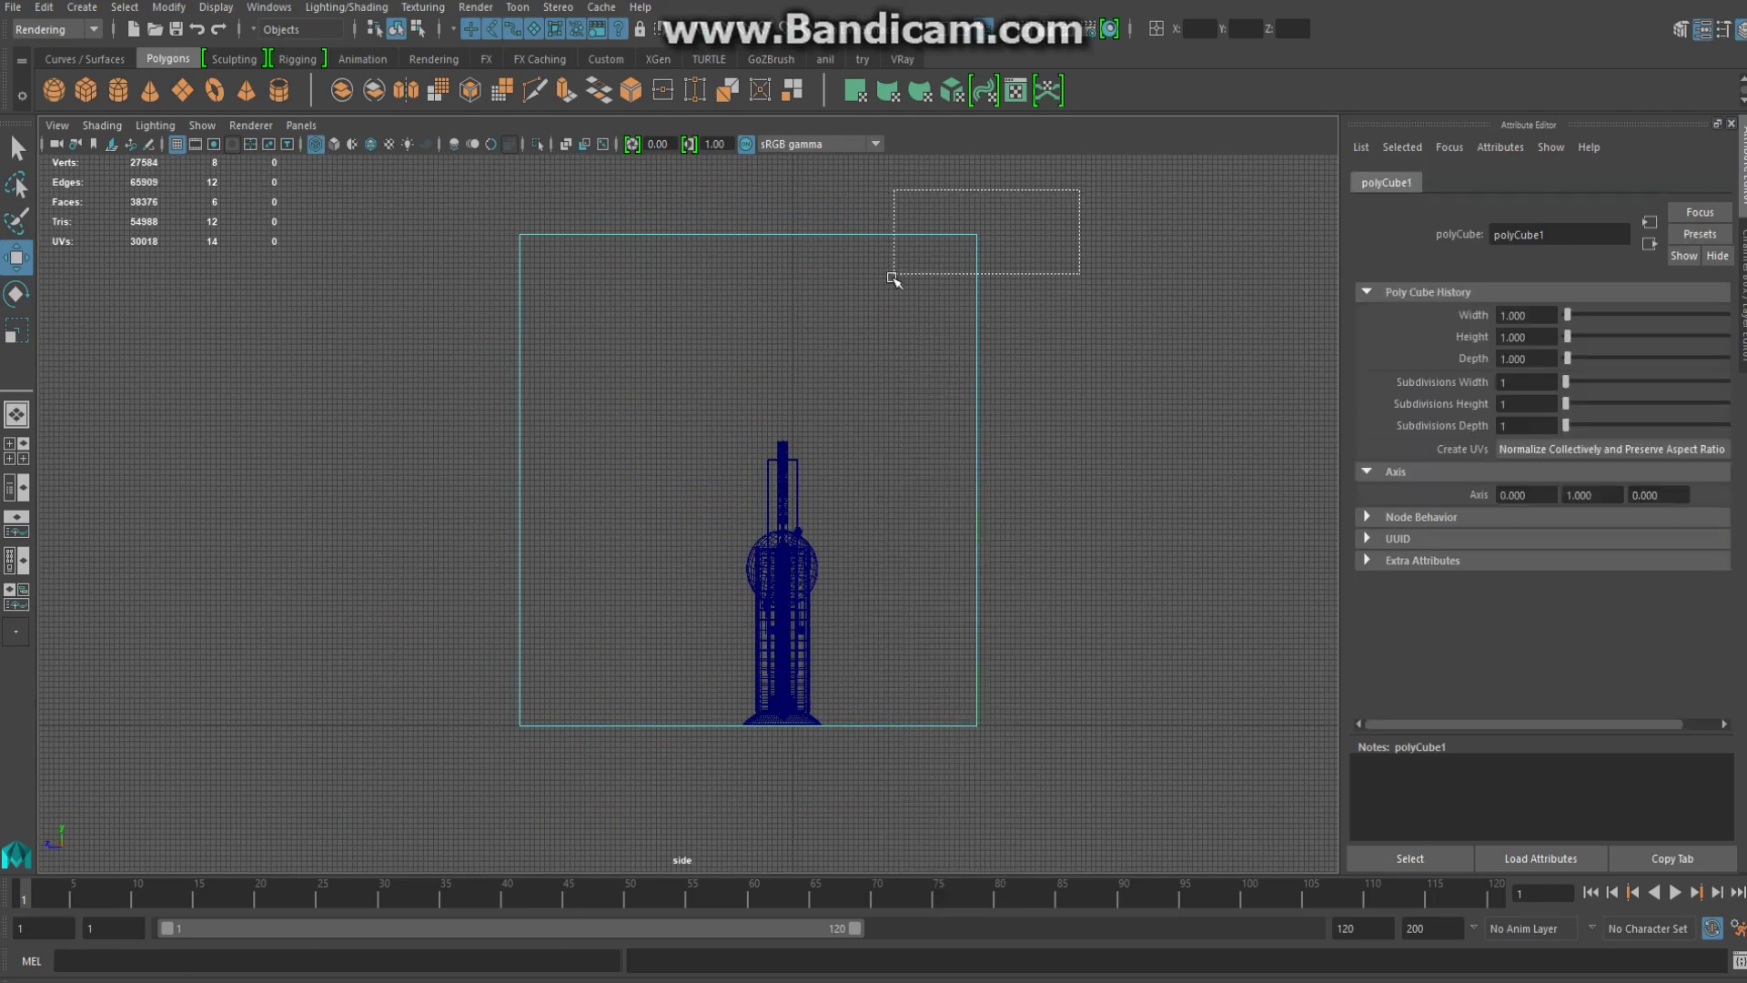
drag(1081, 188, 893, 277)
key(Delete)
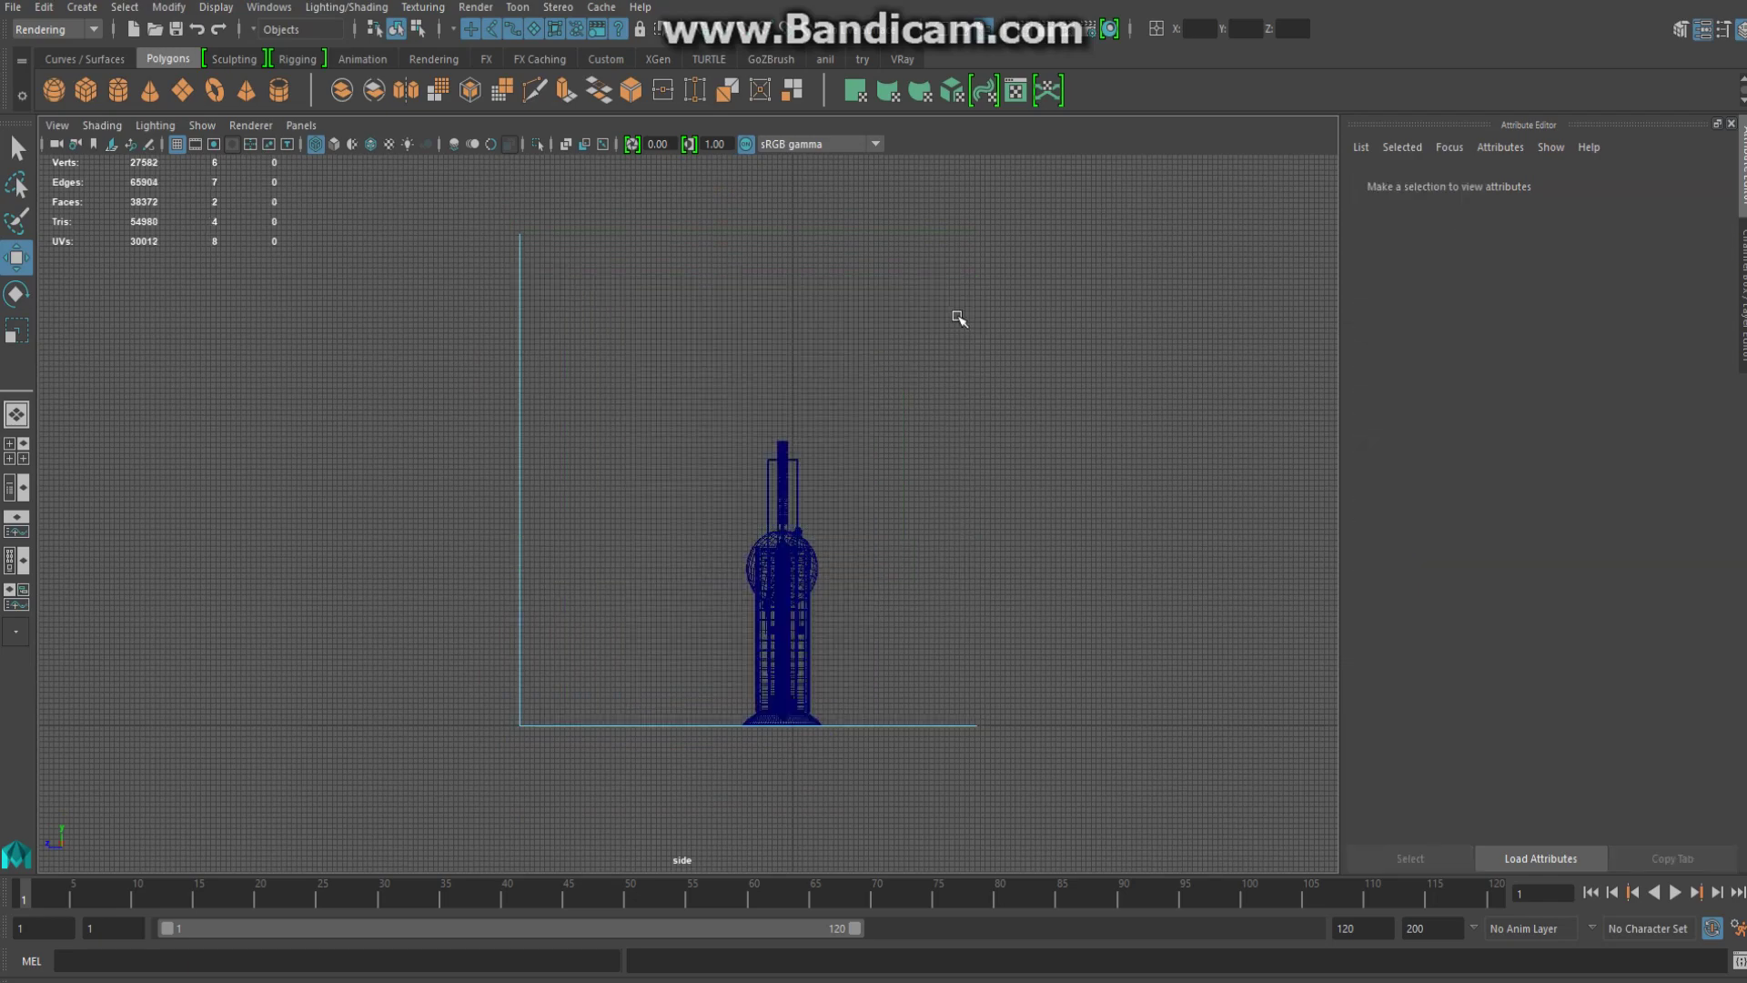
key(space)
Bevel the backdrop's floor-wall corner edge with 5 segments
key(a)
mouse_move(1222, 339)
alt+mouse_down()
mouse_move(1175, 394)
mouse_move(1177, 364)
alt+mouse_up()
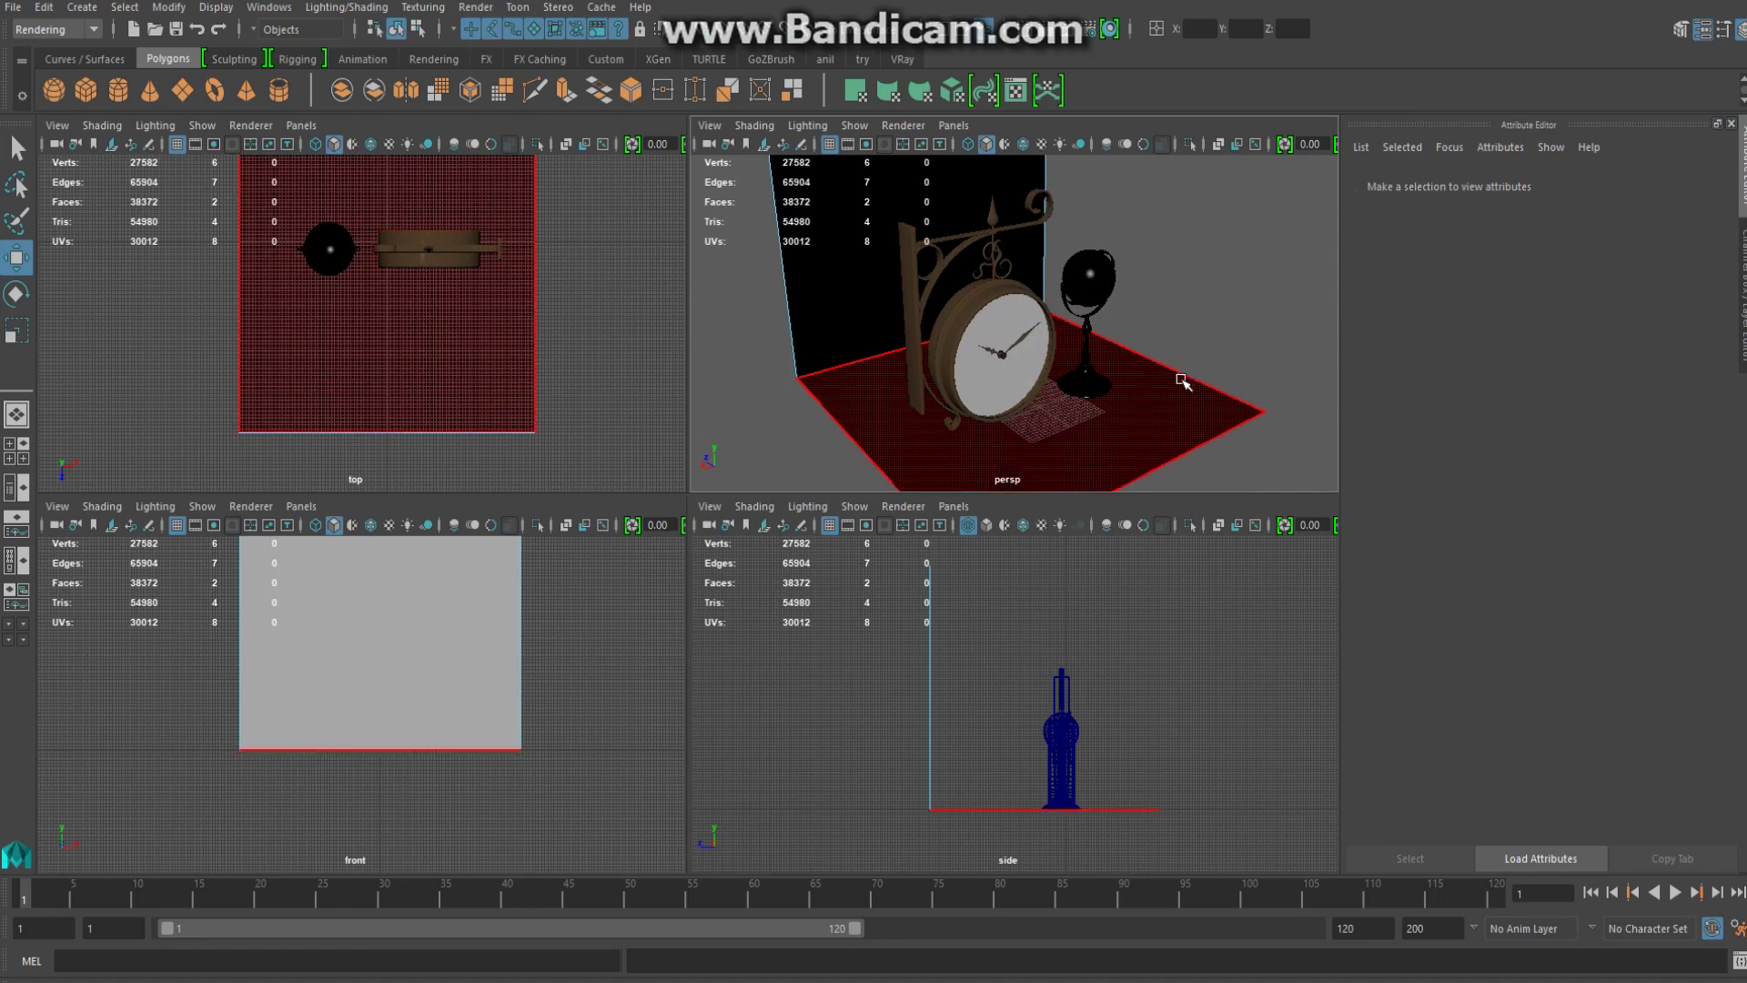
alt+drag(1180, 263, 905, 417)
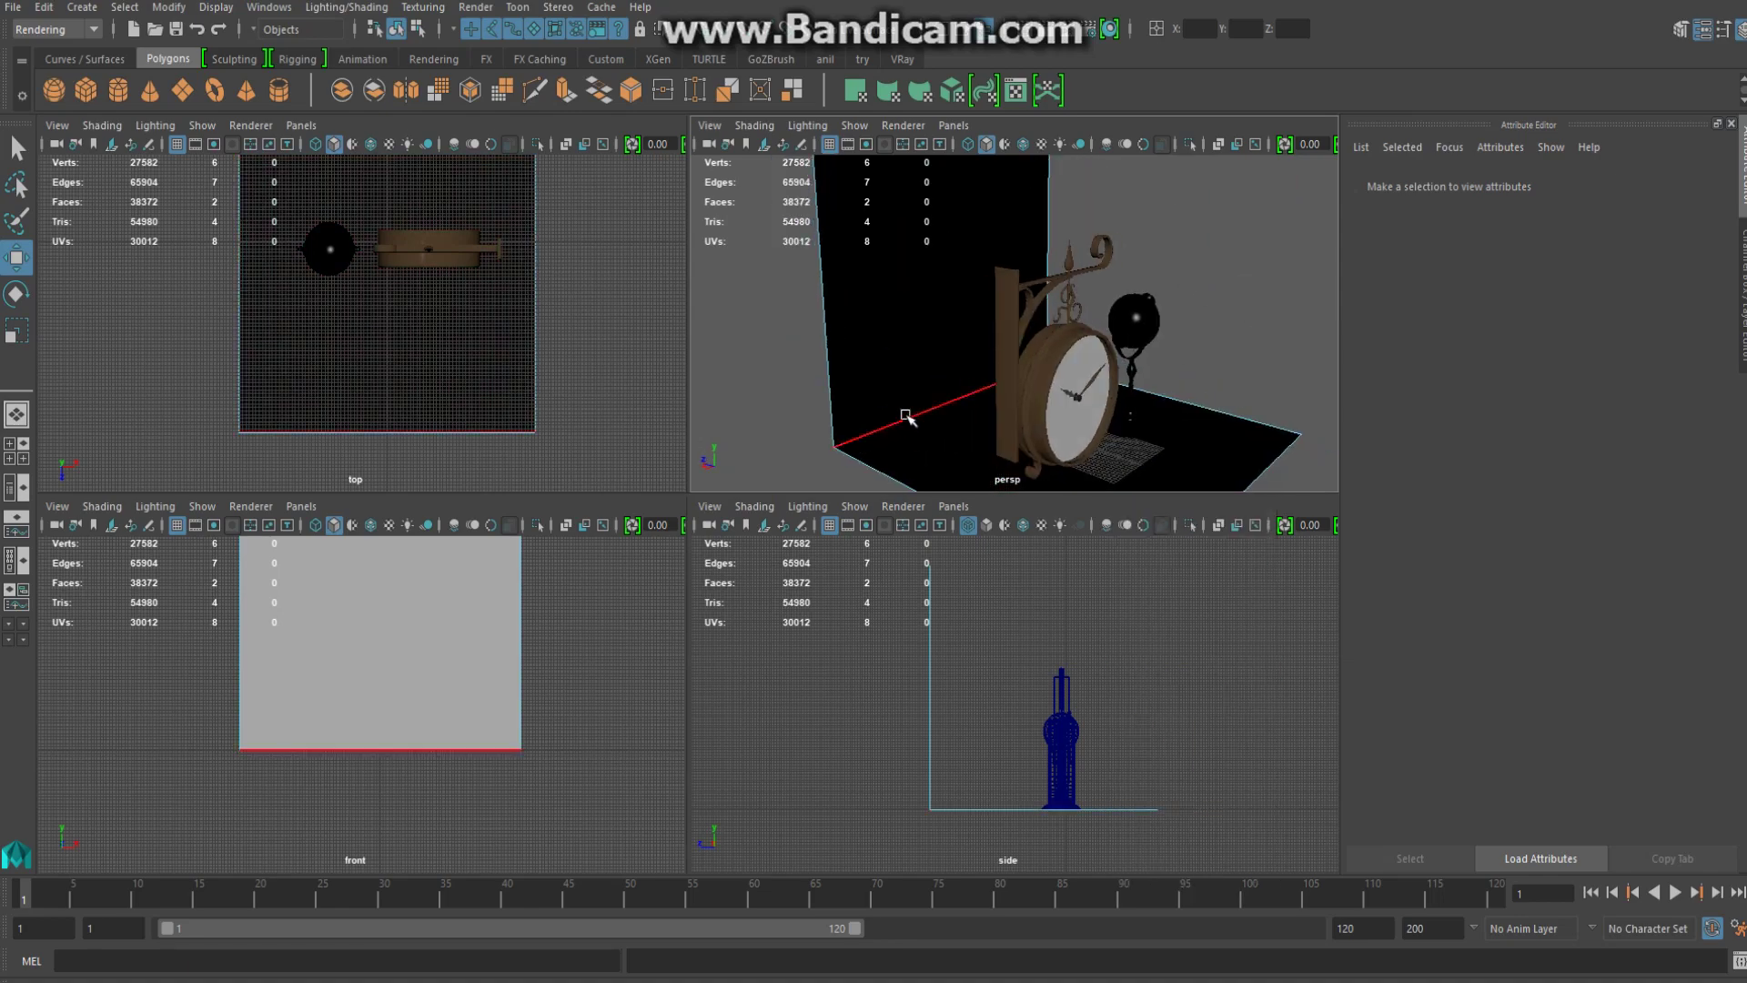
click(902, 420)
shift+right_click(876, 390)
click(969, 389)
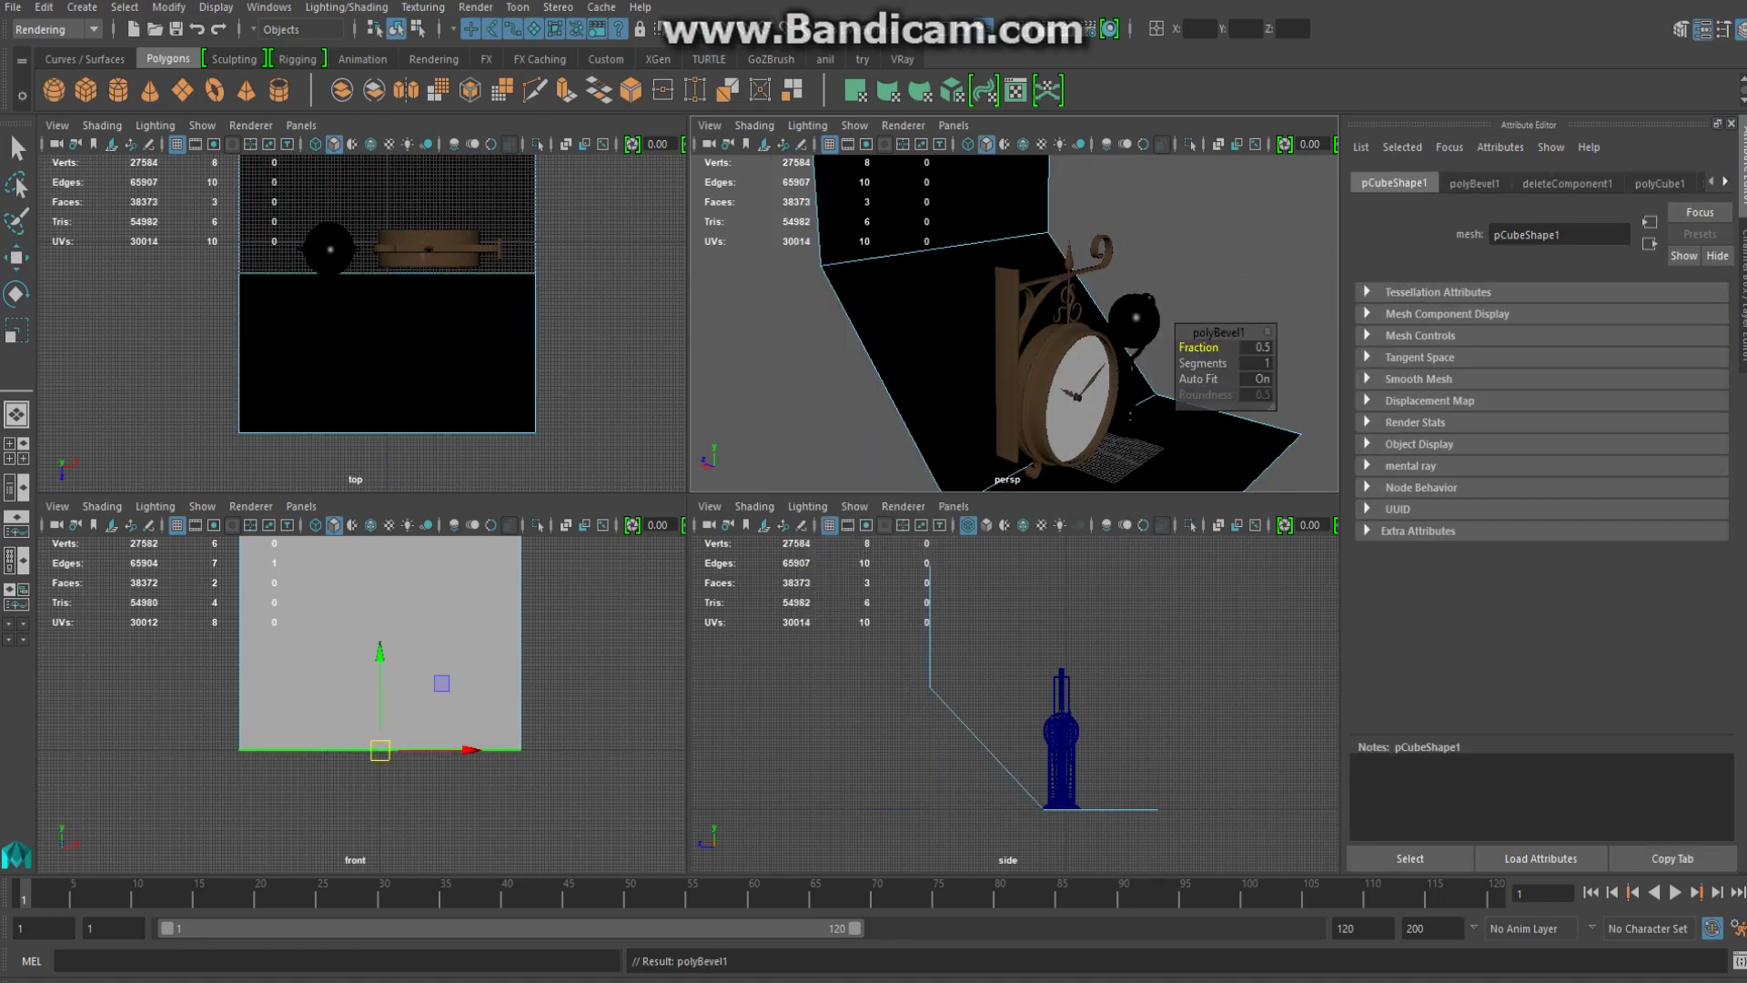
mouse_move(1592, 377)
mouse_down()
mouse_move(1622, 377)
mouse_move(1591, 355)
mouse_up()
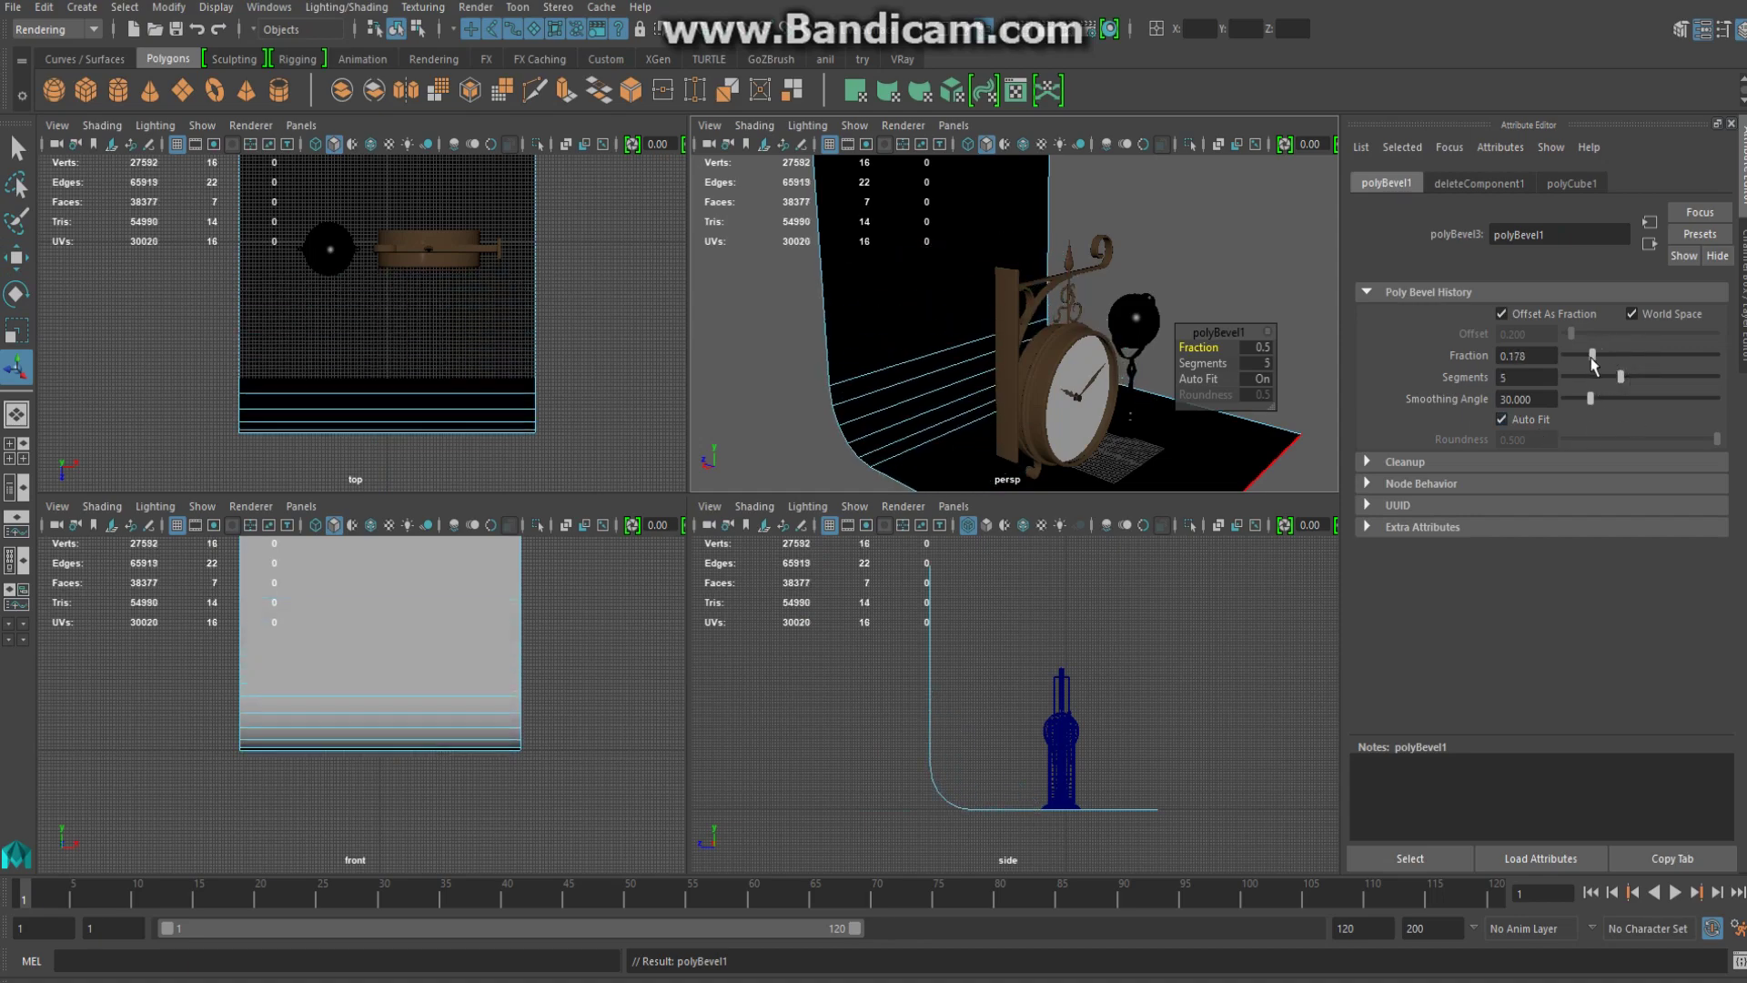
Reverse the normals of all the backdrop's faces
right_click(858, 287)
click(942, 246)
right_click(892, 291)
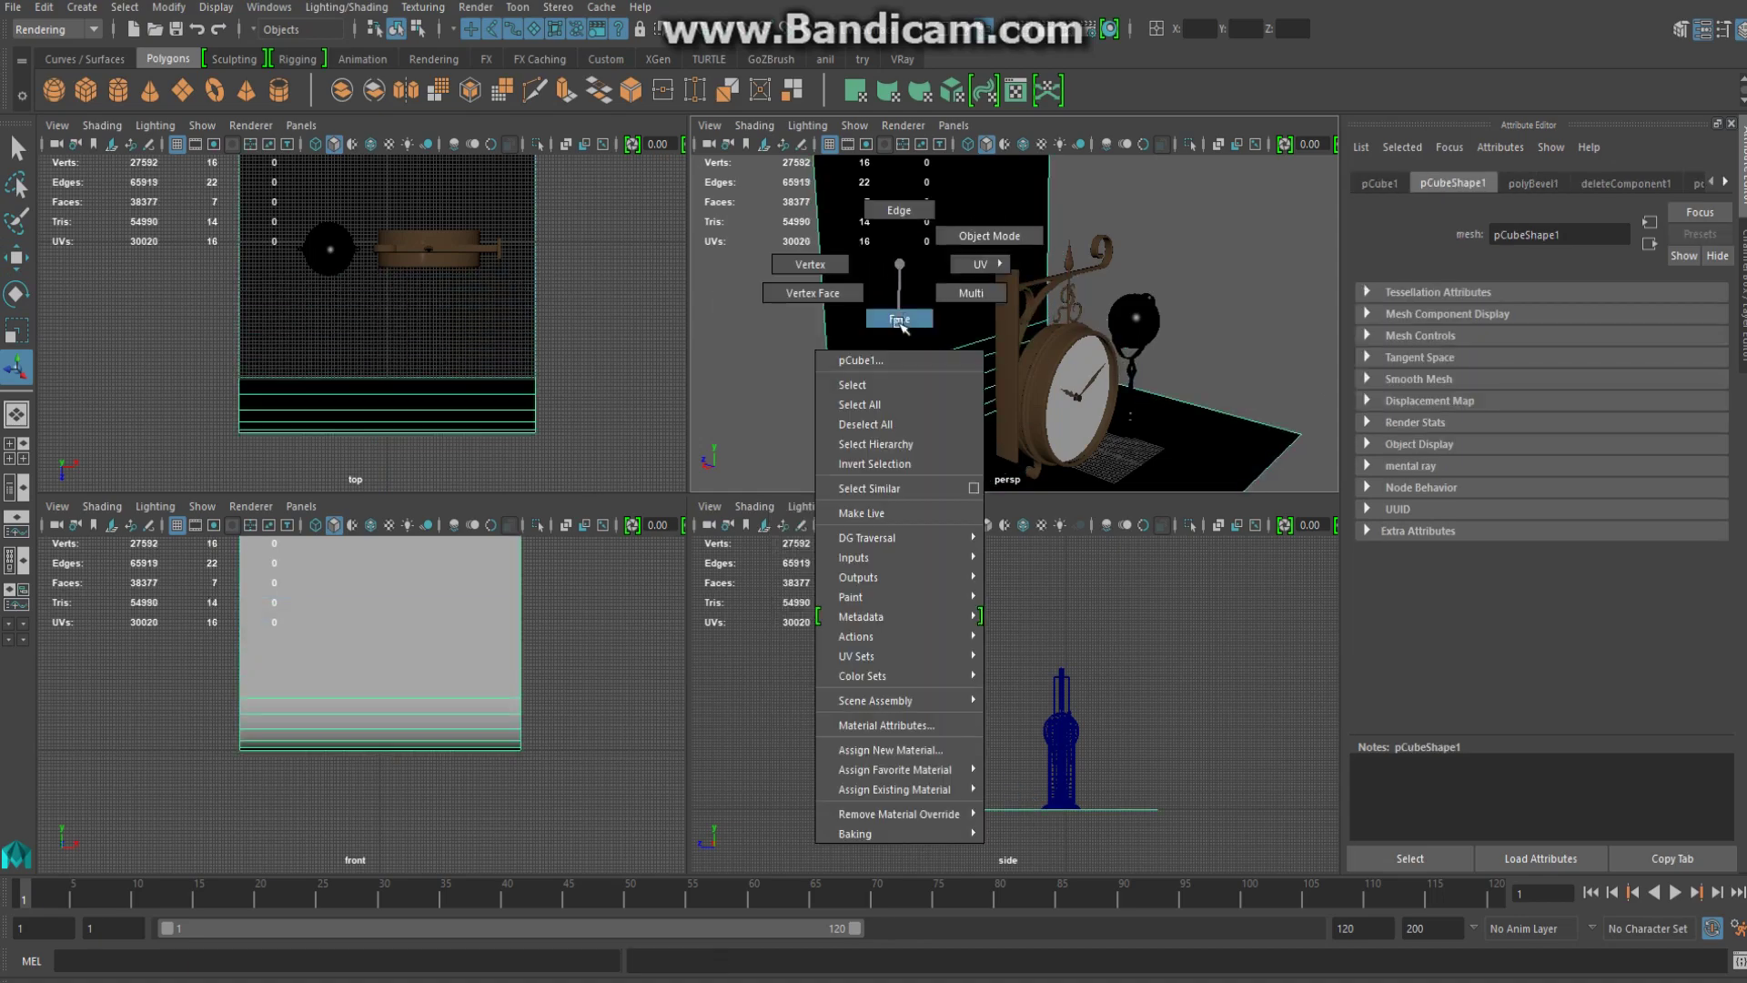
click(892, 291)
shift+right_drag(894, 285, 1065, 273)
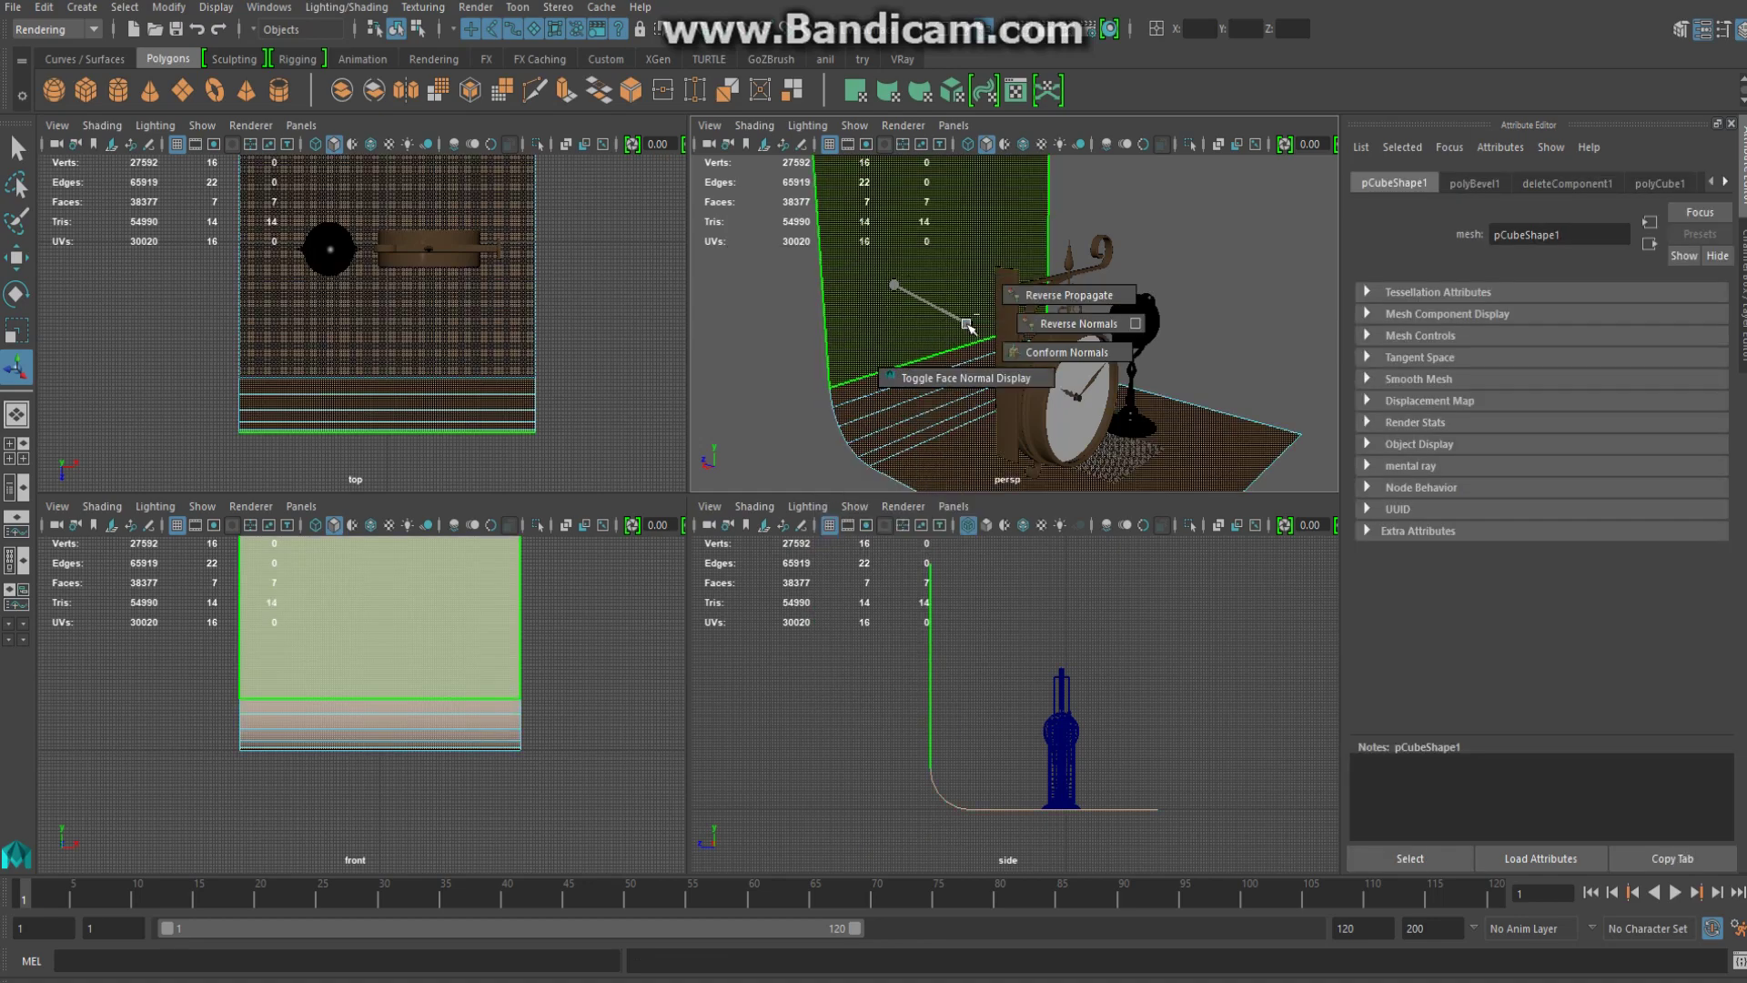
alt+drag(1064, 273, 946, 245)
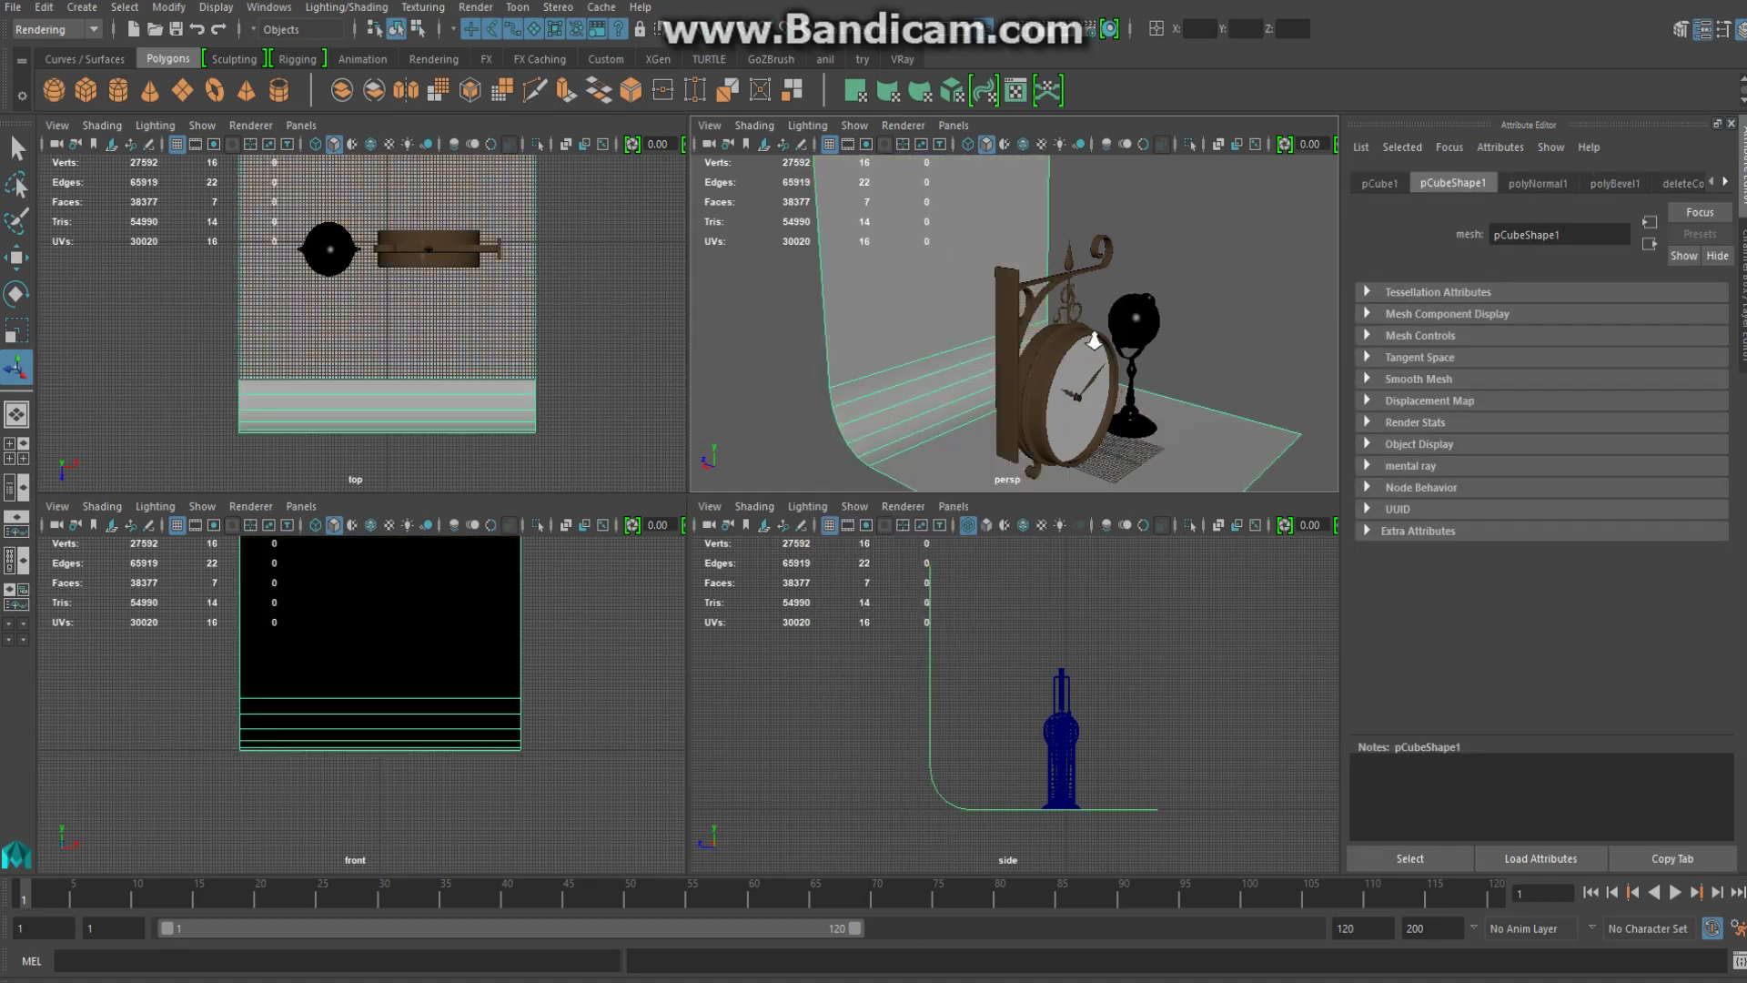
Scale the backdrop wider along X behind the clock and globe
scroll(1006, 325, down, 2)
scroll(1005, 324, up, 2)
scroll(1092, 440, up, 2)
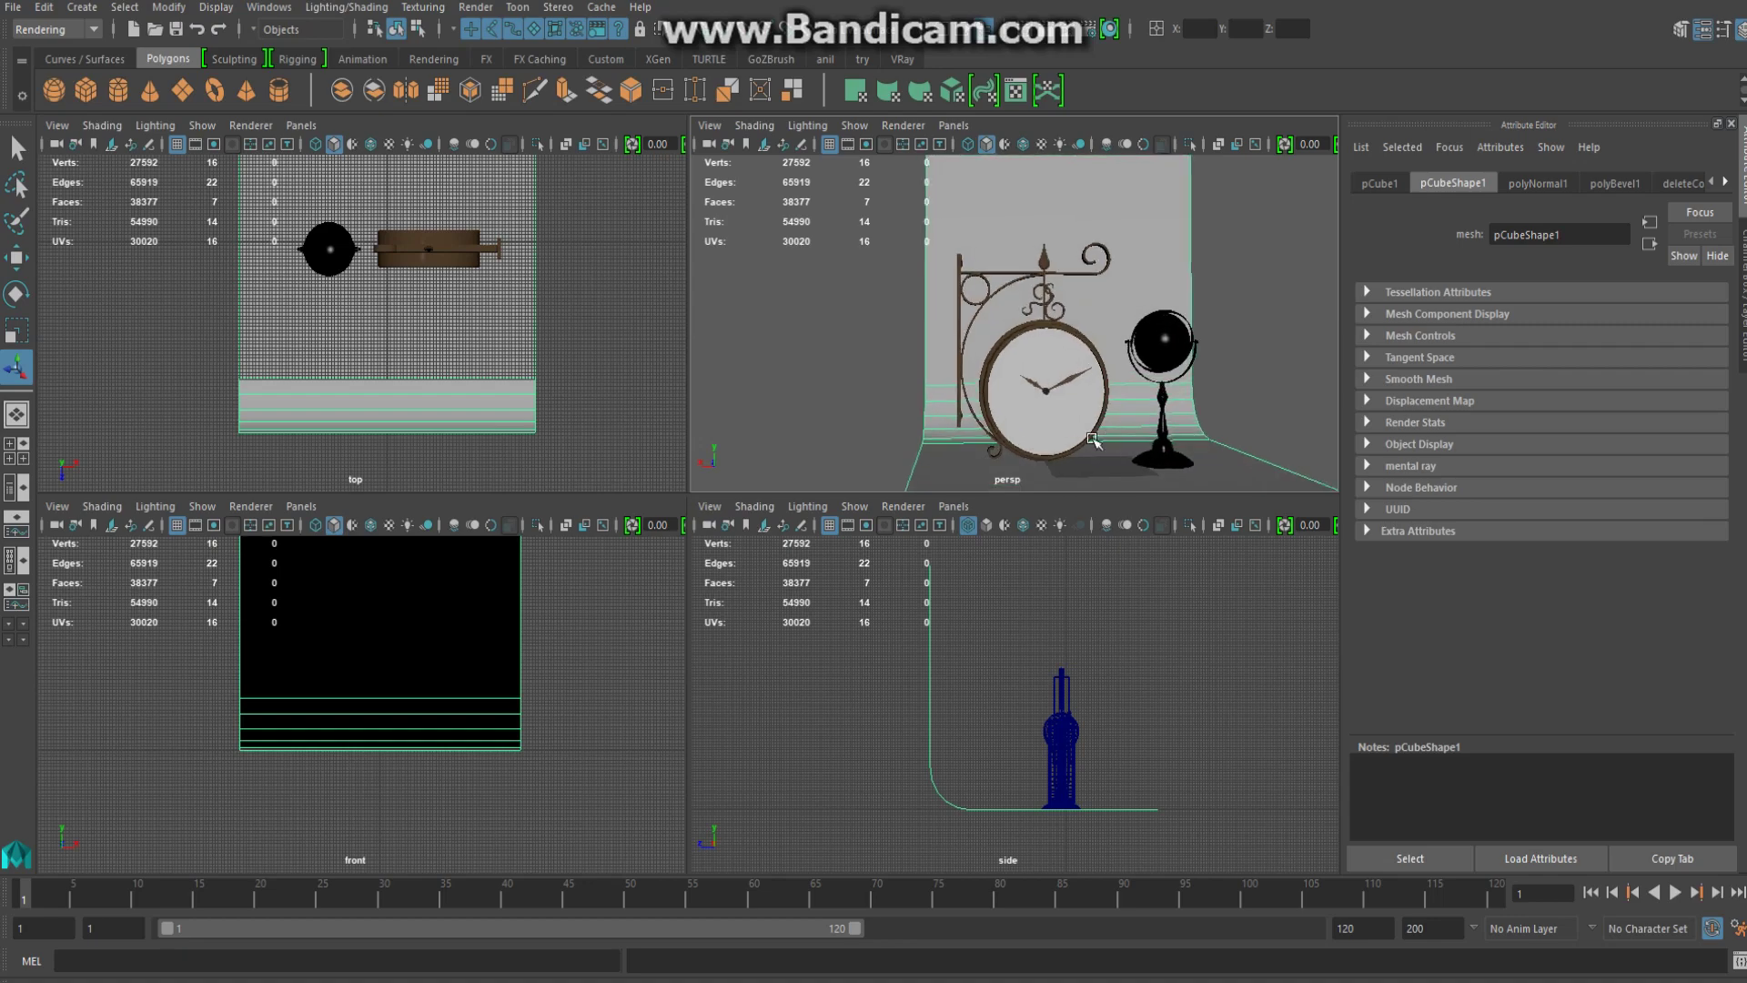
key(r)
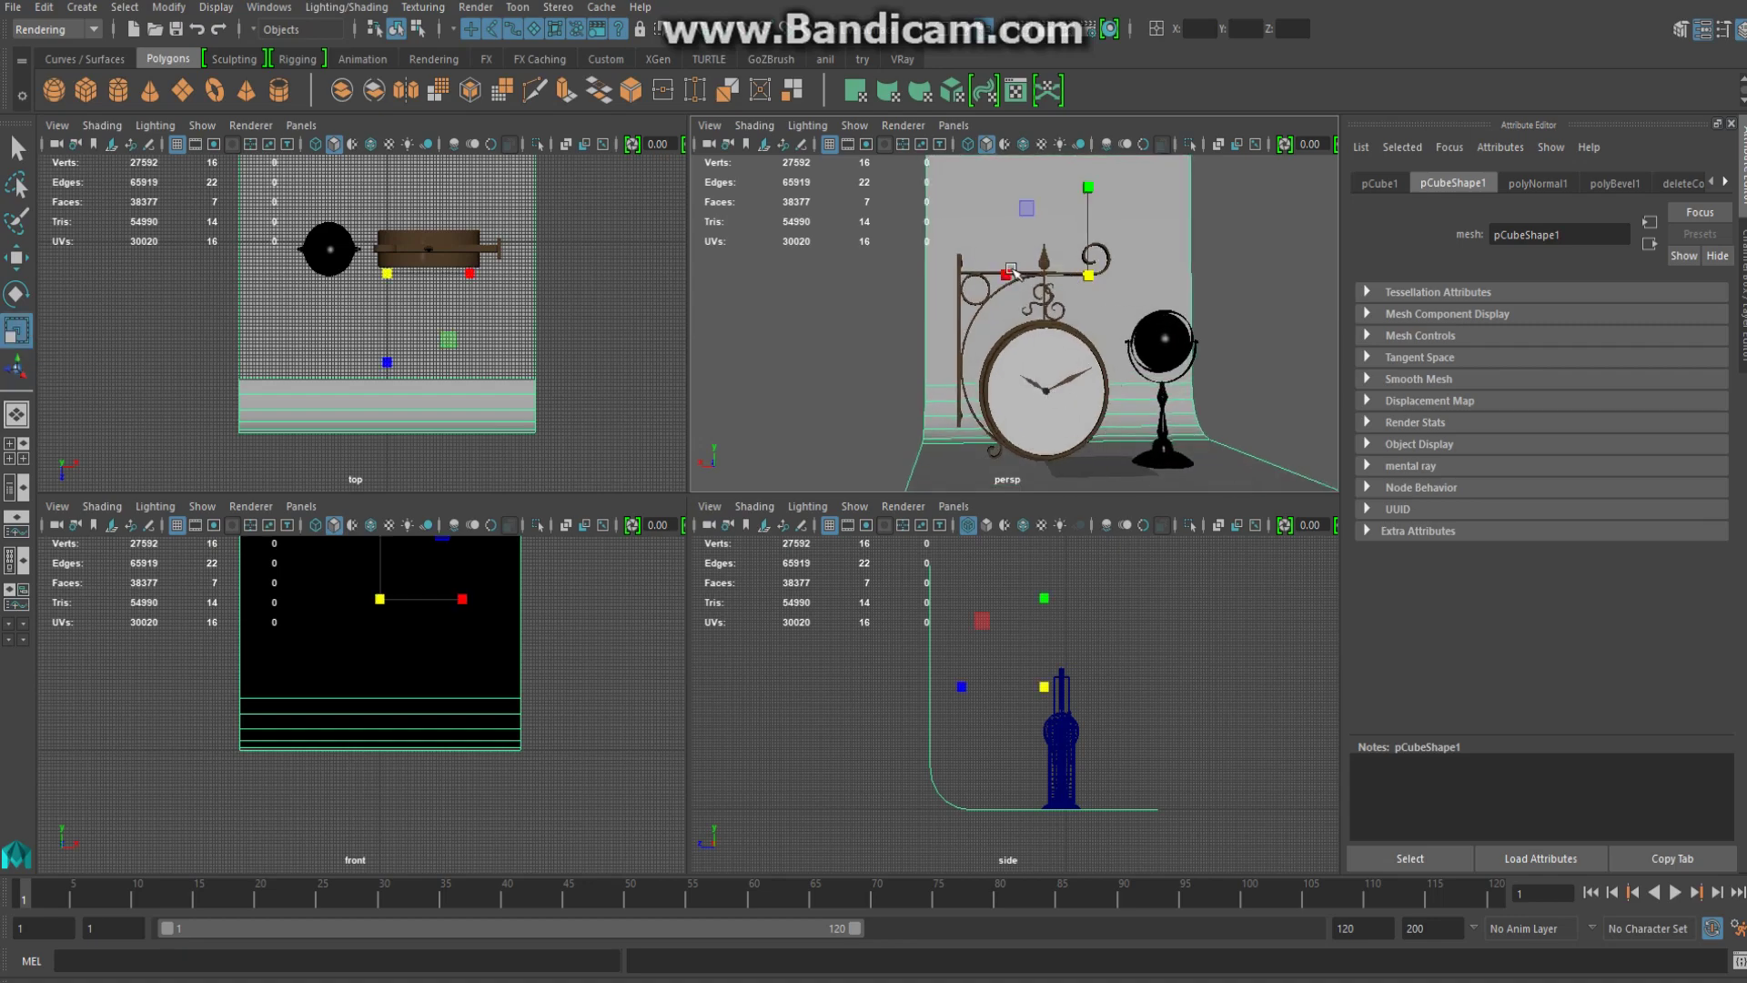
drag(1011, 271, 303, 284)
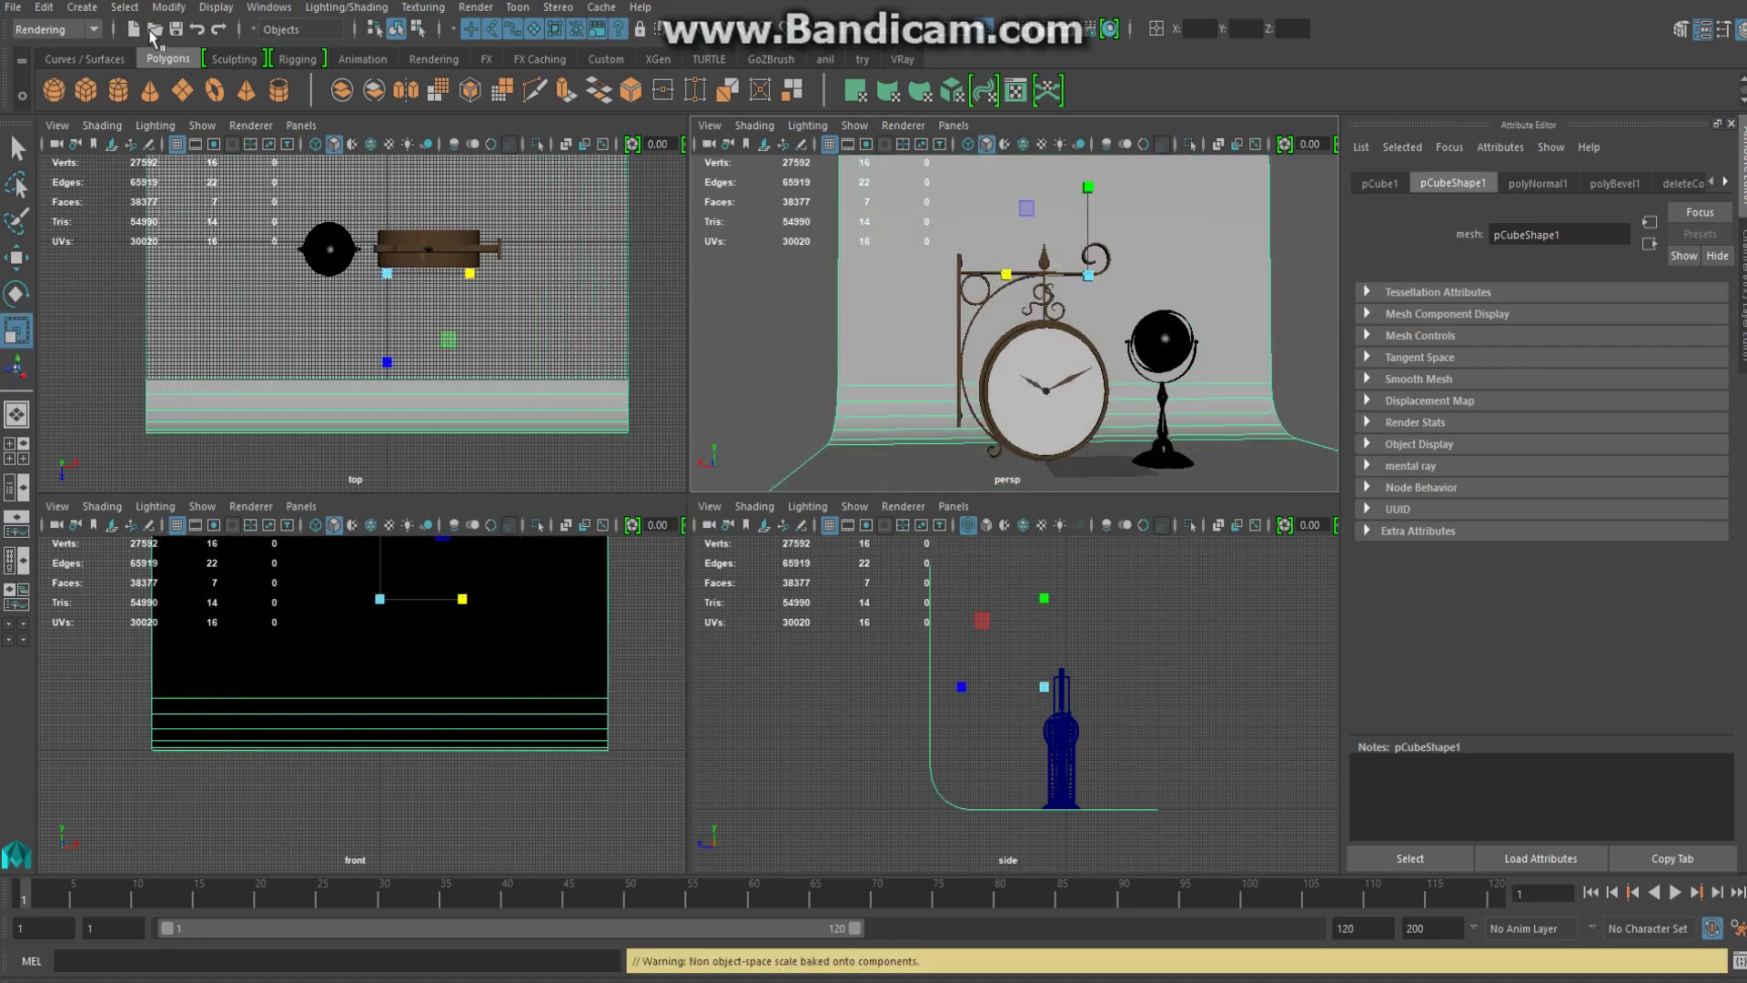
click(82, 8)
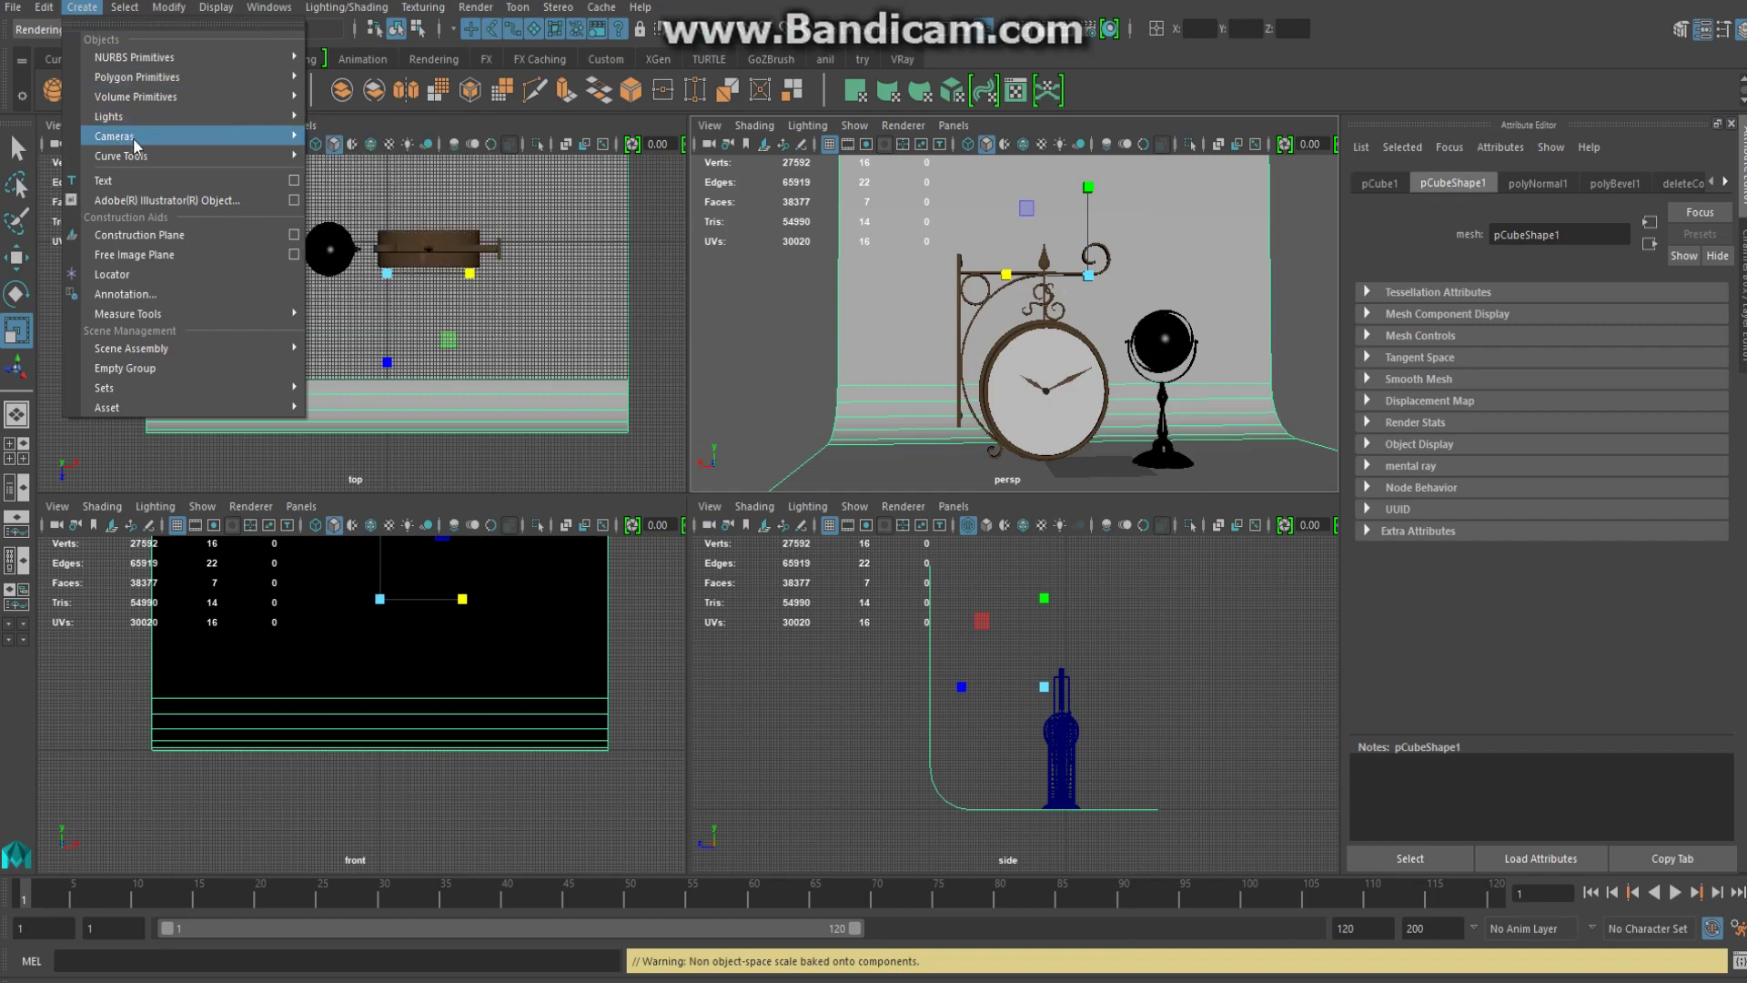
Create camera1 framing the clock and globe, with 47.52 angle of view and resolution gate shown
mouse_move(115, 135)
click(387, 153)
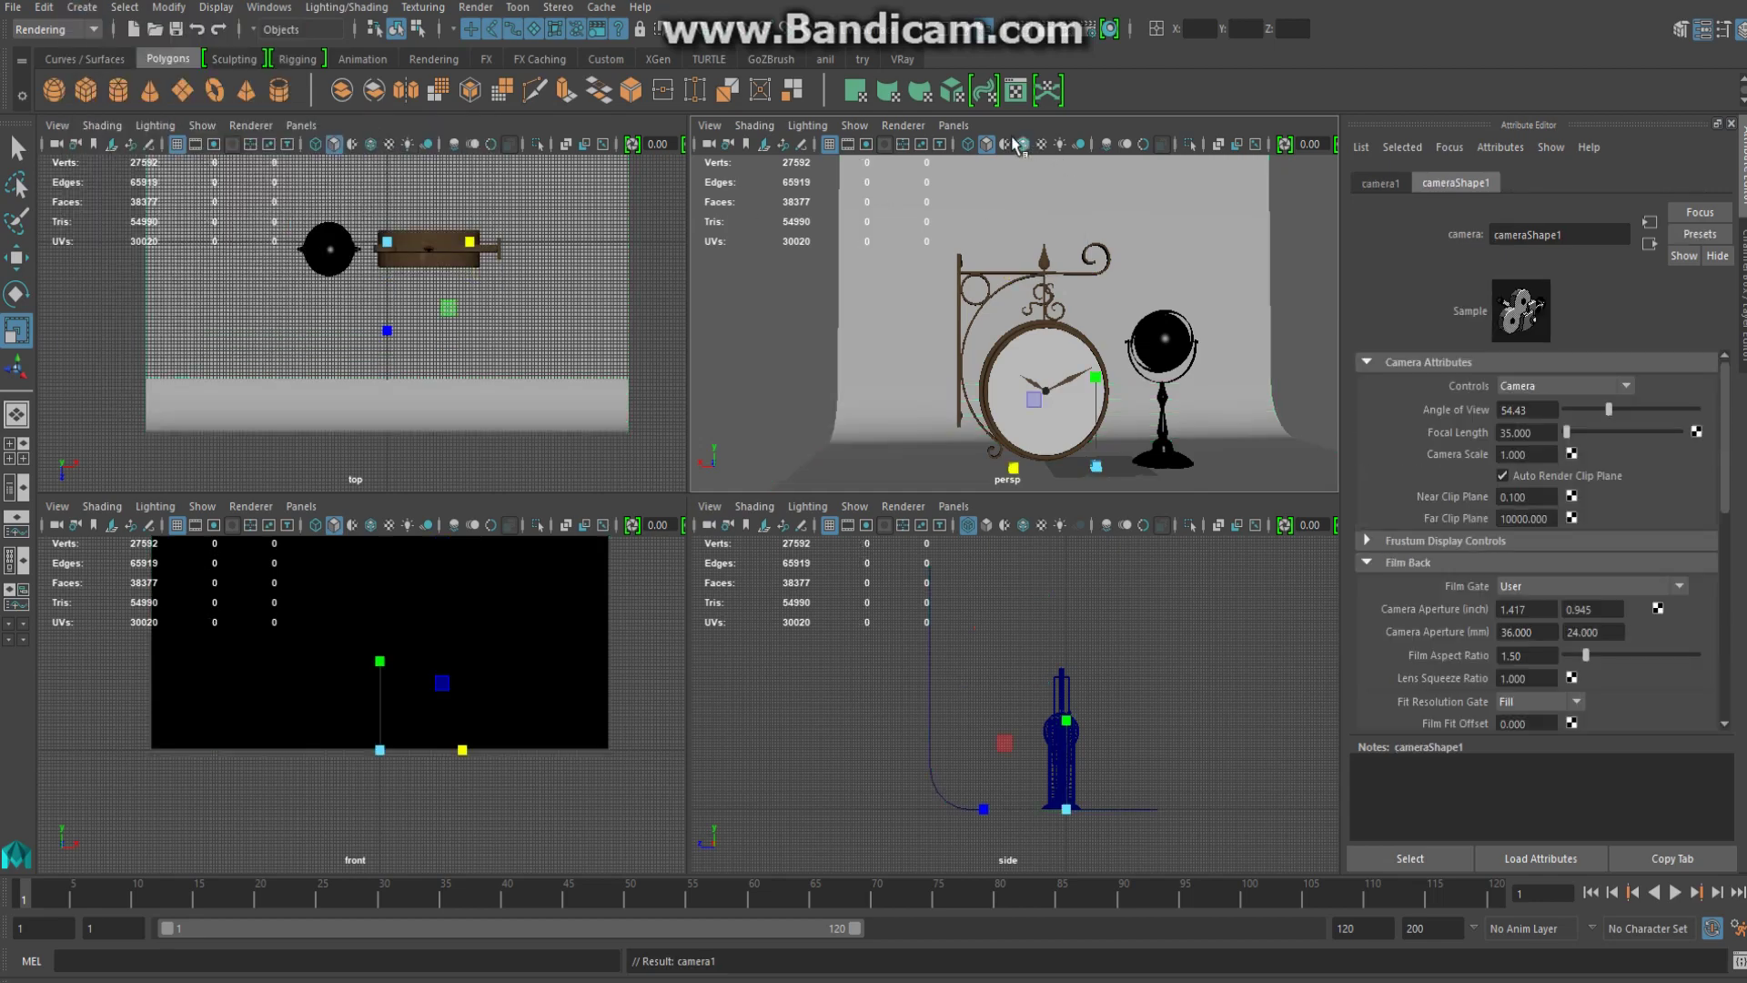
click(953, 125)
click(1013, 206)
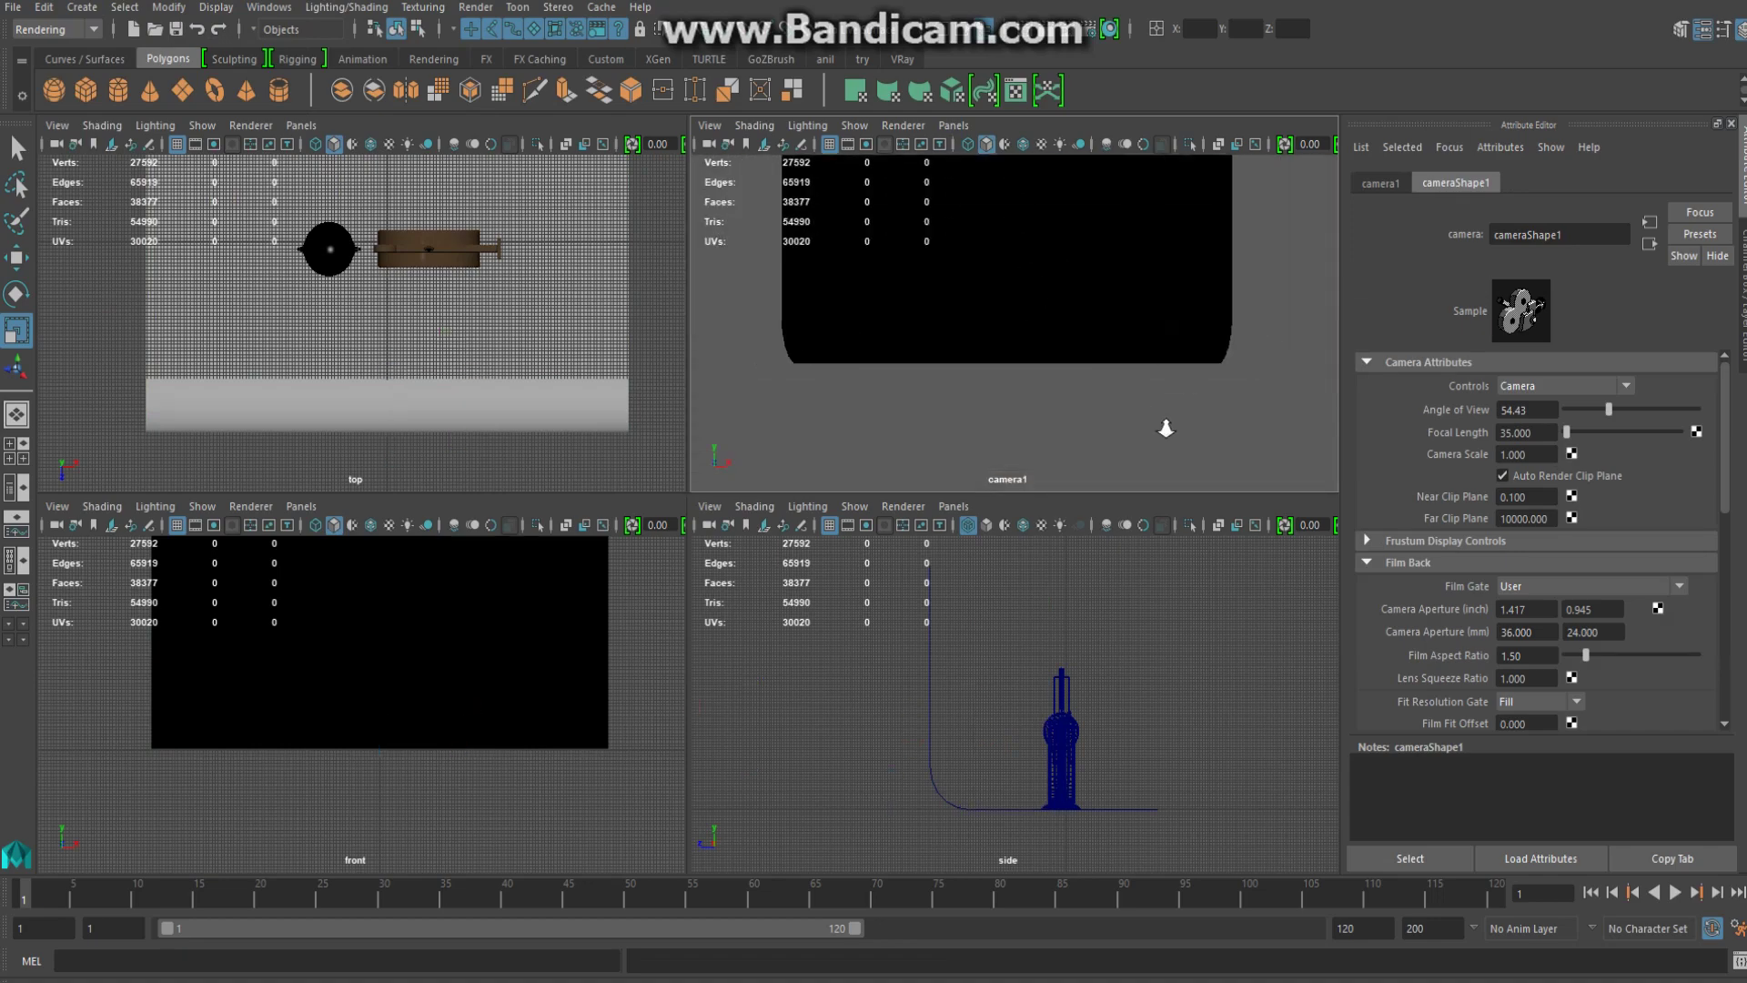
mouse_move(1072, 332)
alt+mouse_down()
mouse_move(1039, 361)
mouse_move(1073, 308)
mouse_move(1063, 351)
alt+mouse_up()
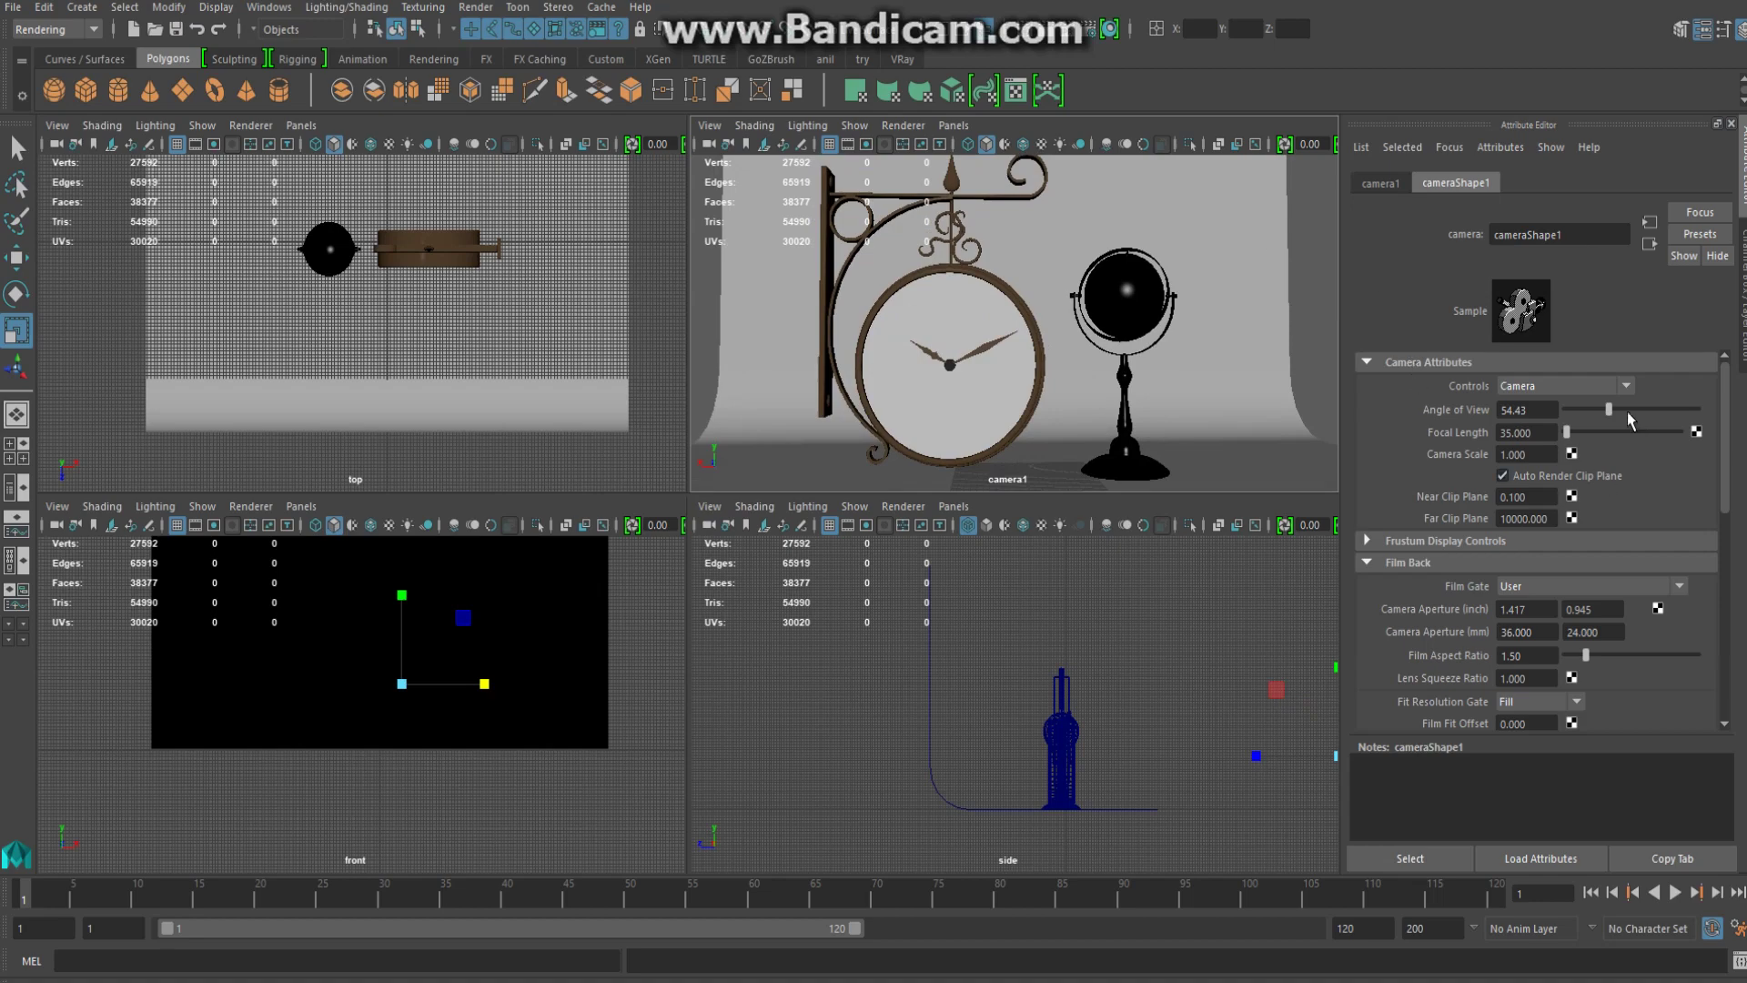
drag(1610, 414, 1602, 414)
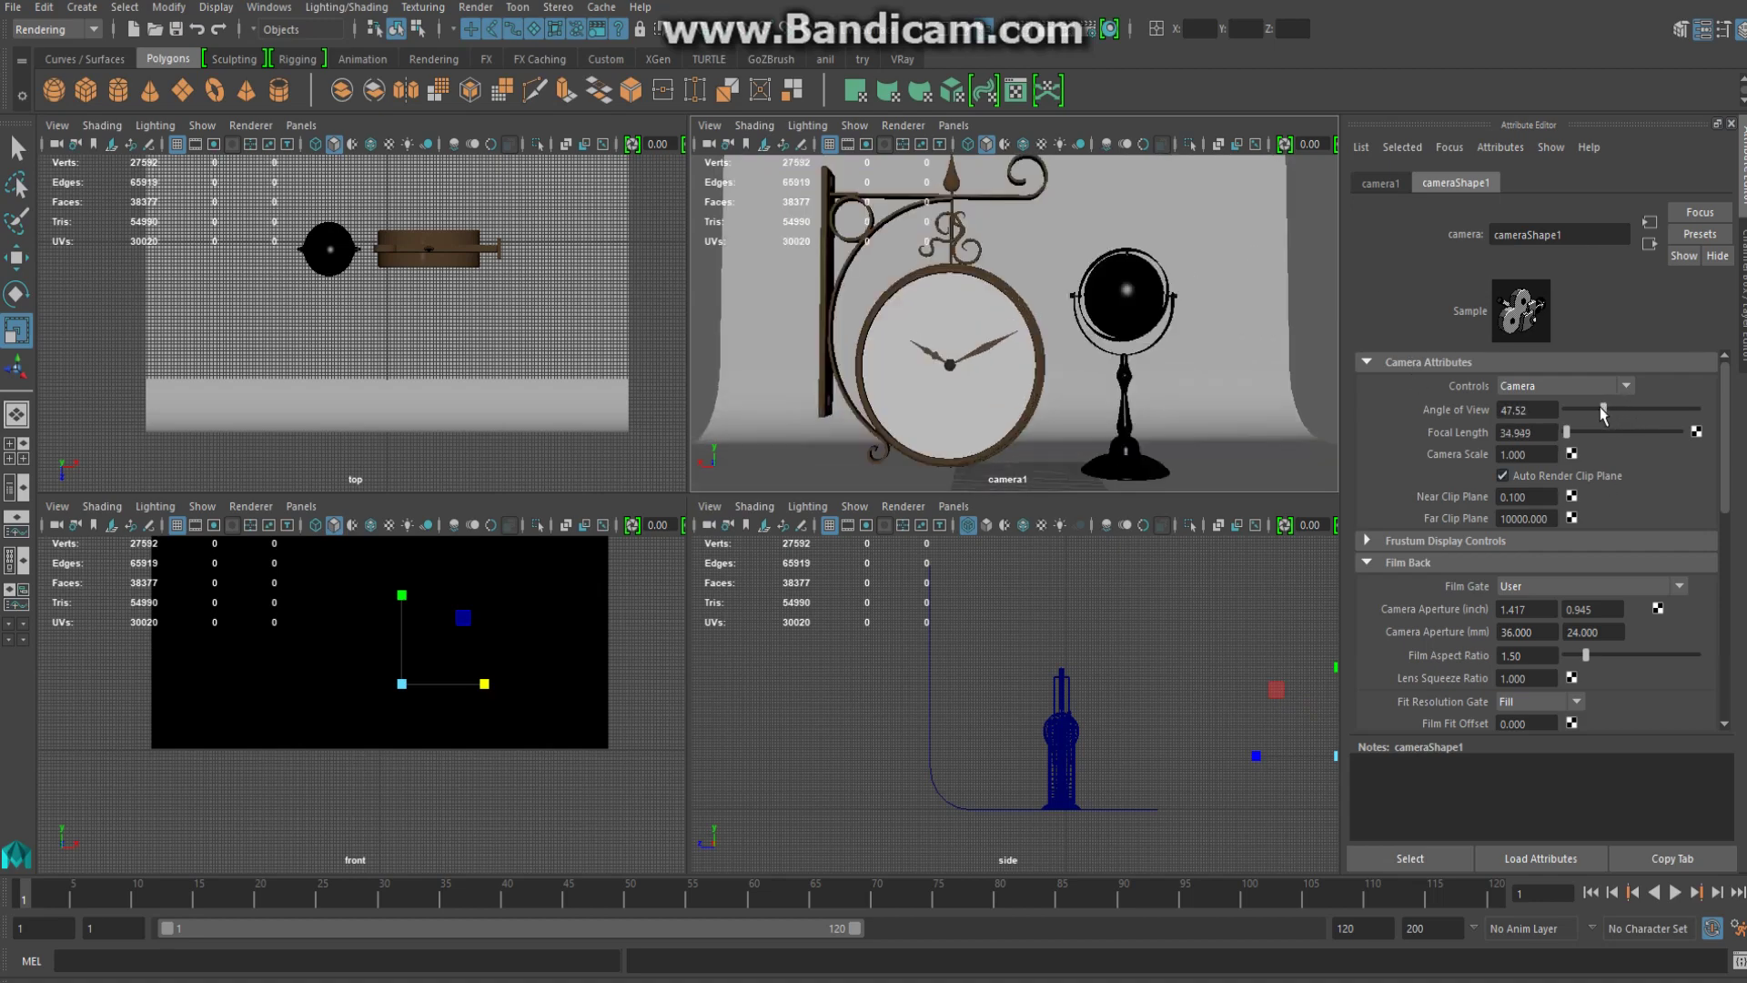
click(868, 147)
alt+middle_drag(1190, 388, 1168, 362)
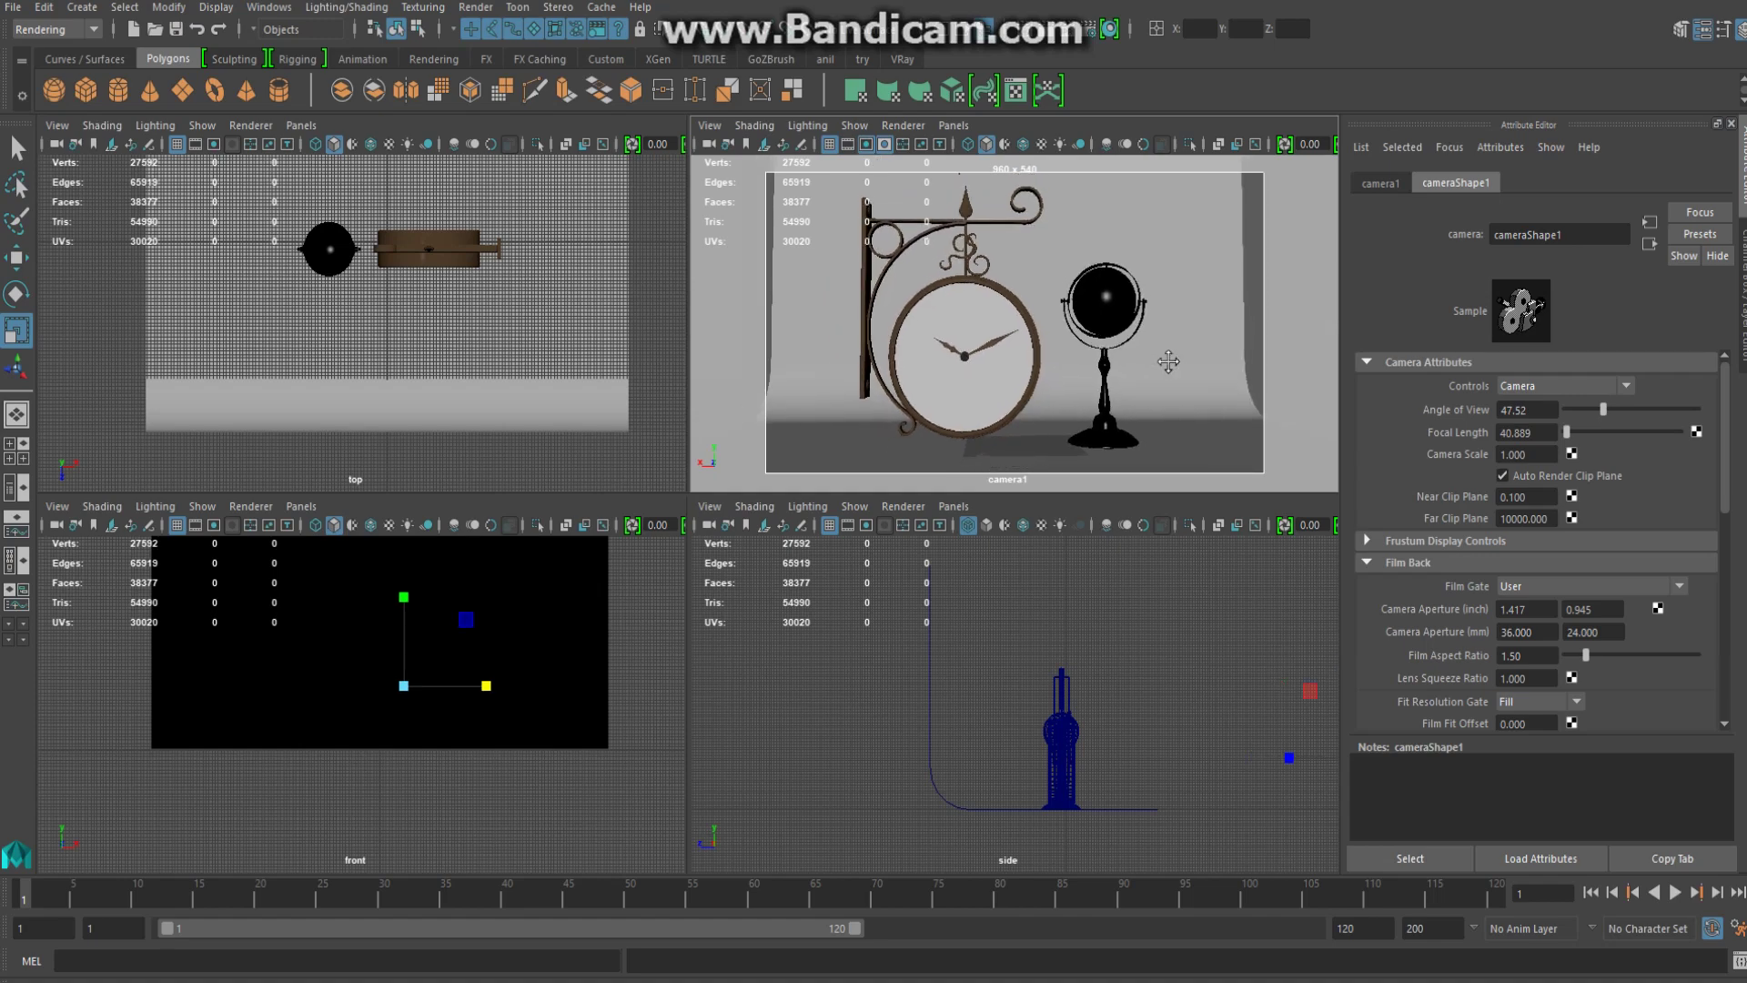
click(1161, 265)
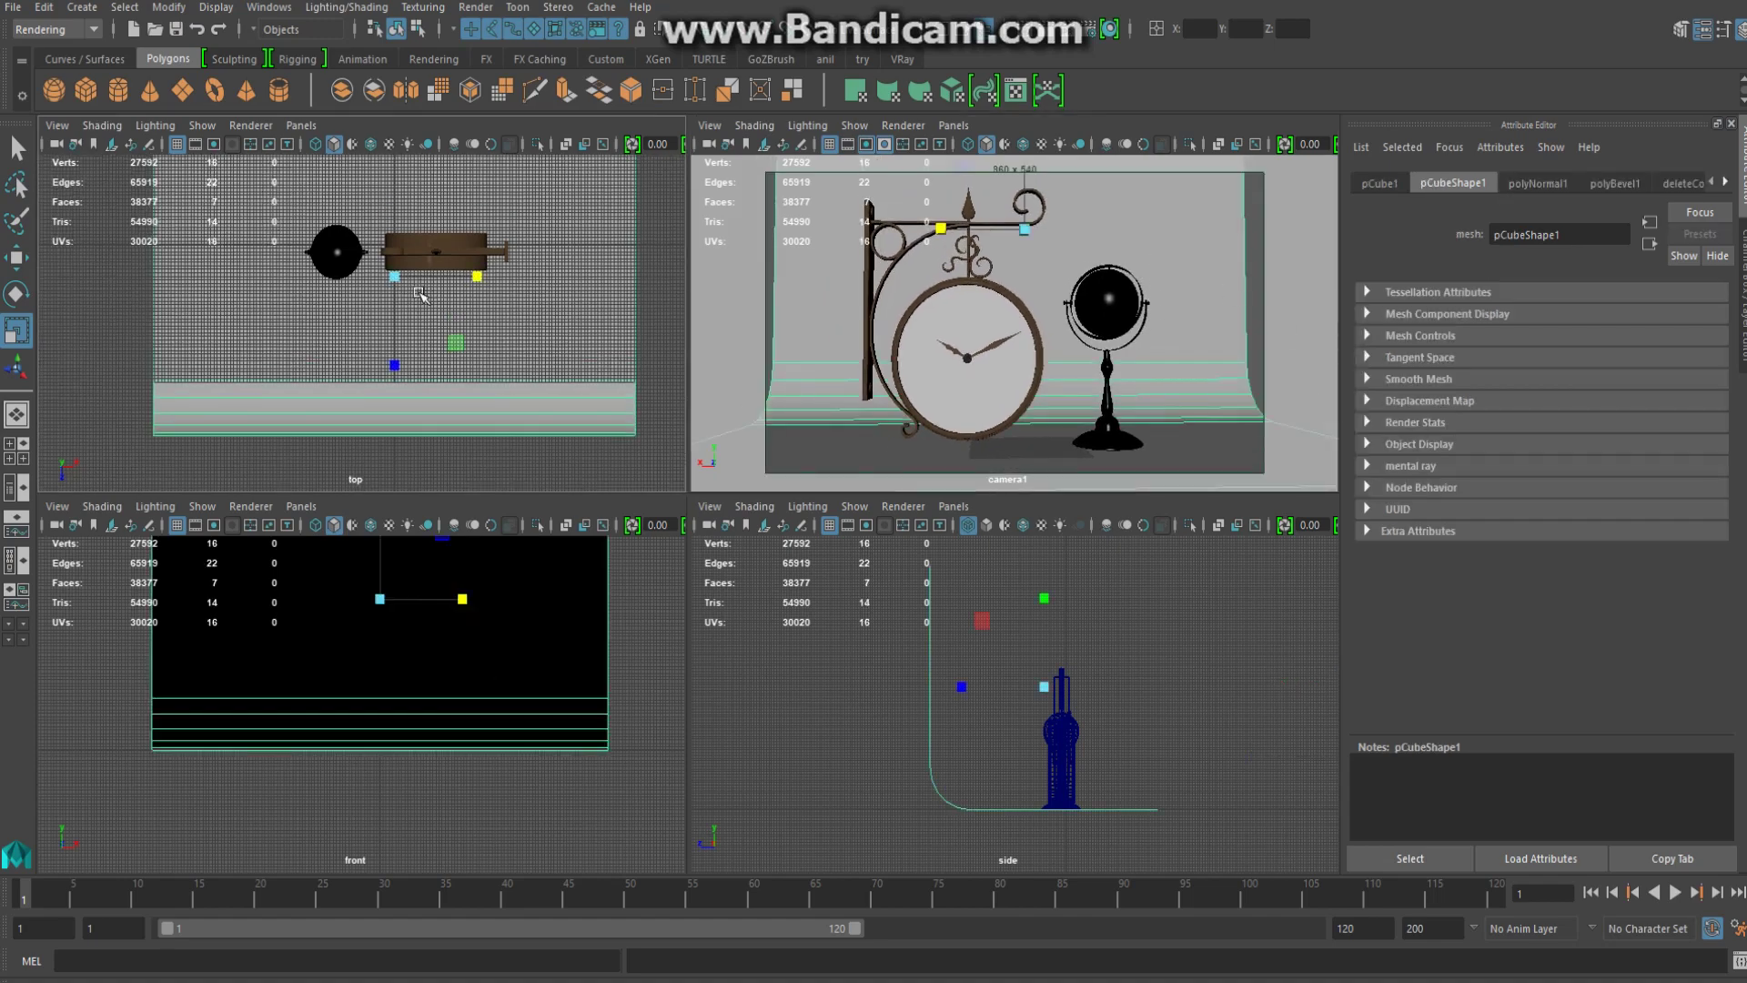
Stretch the backdrop pCube1 further along X, then clear the selection
drag(479, 278, 502, 278)
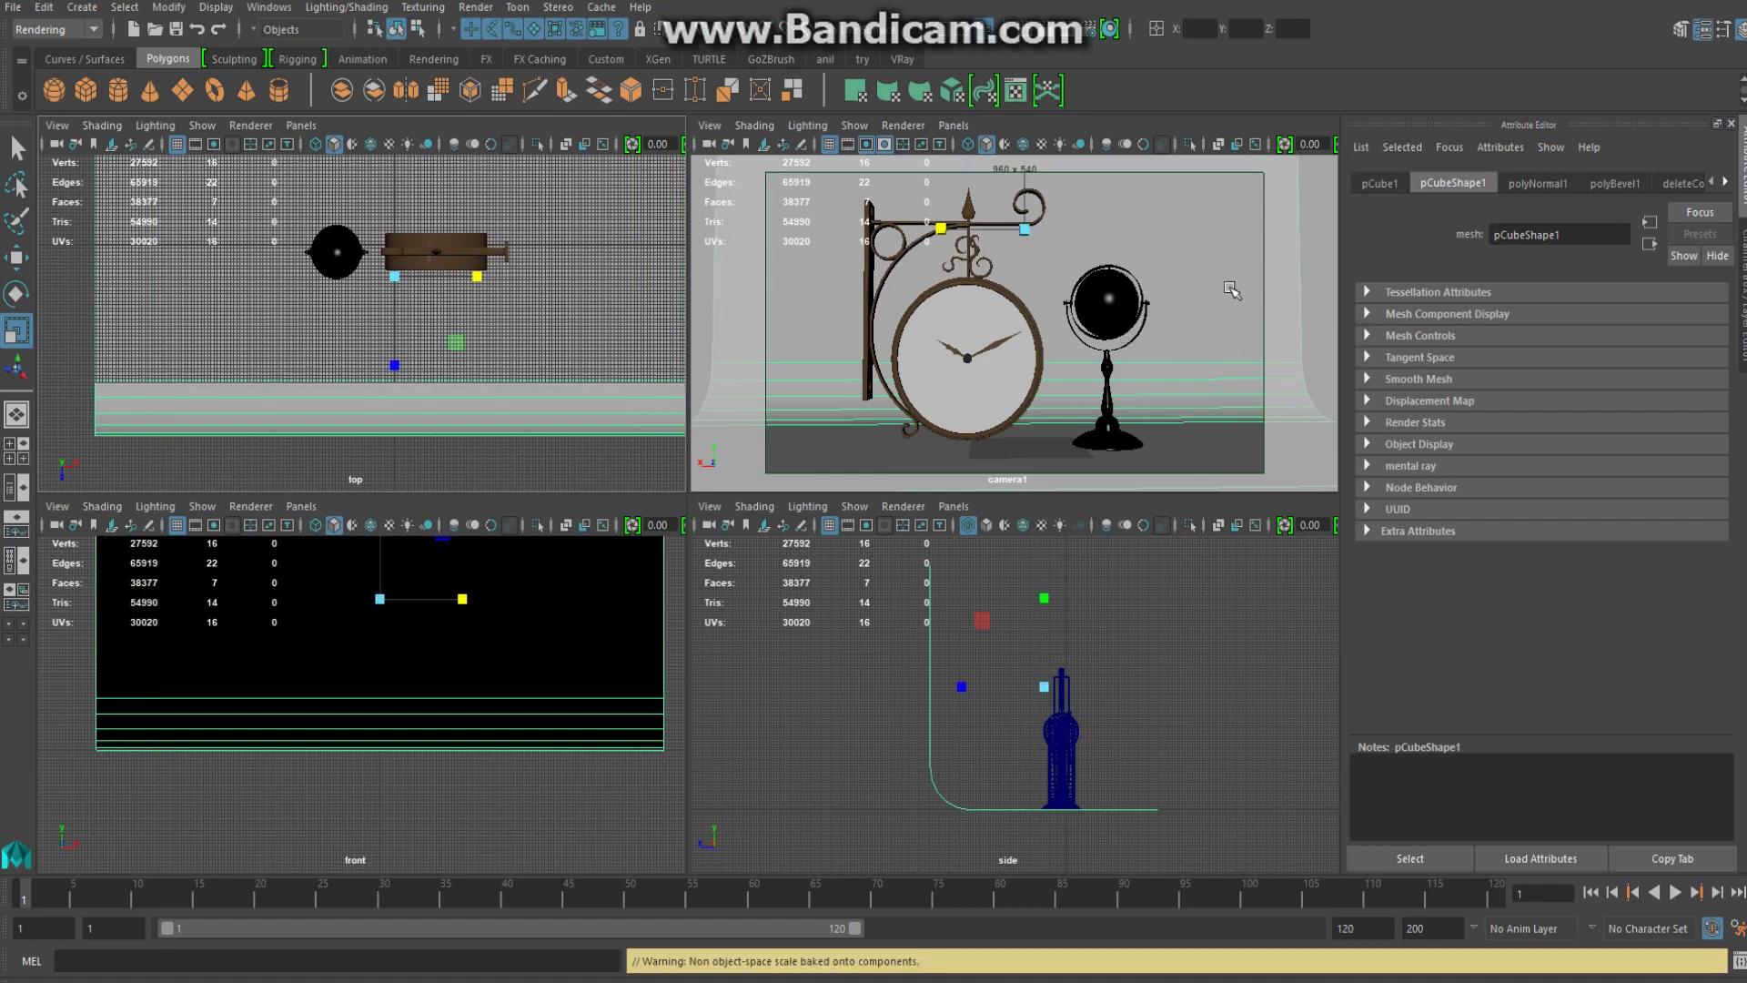
click(601, 767)
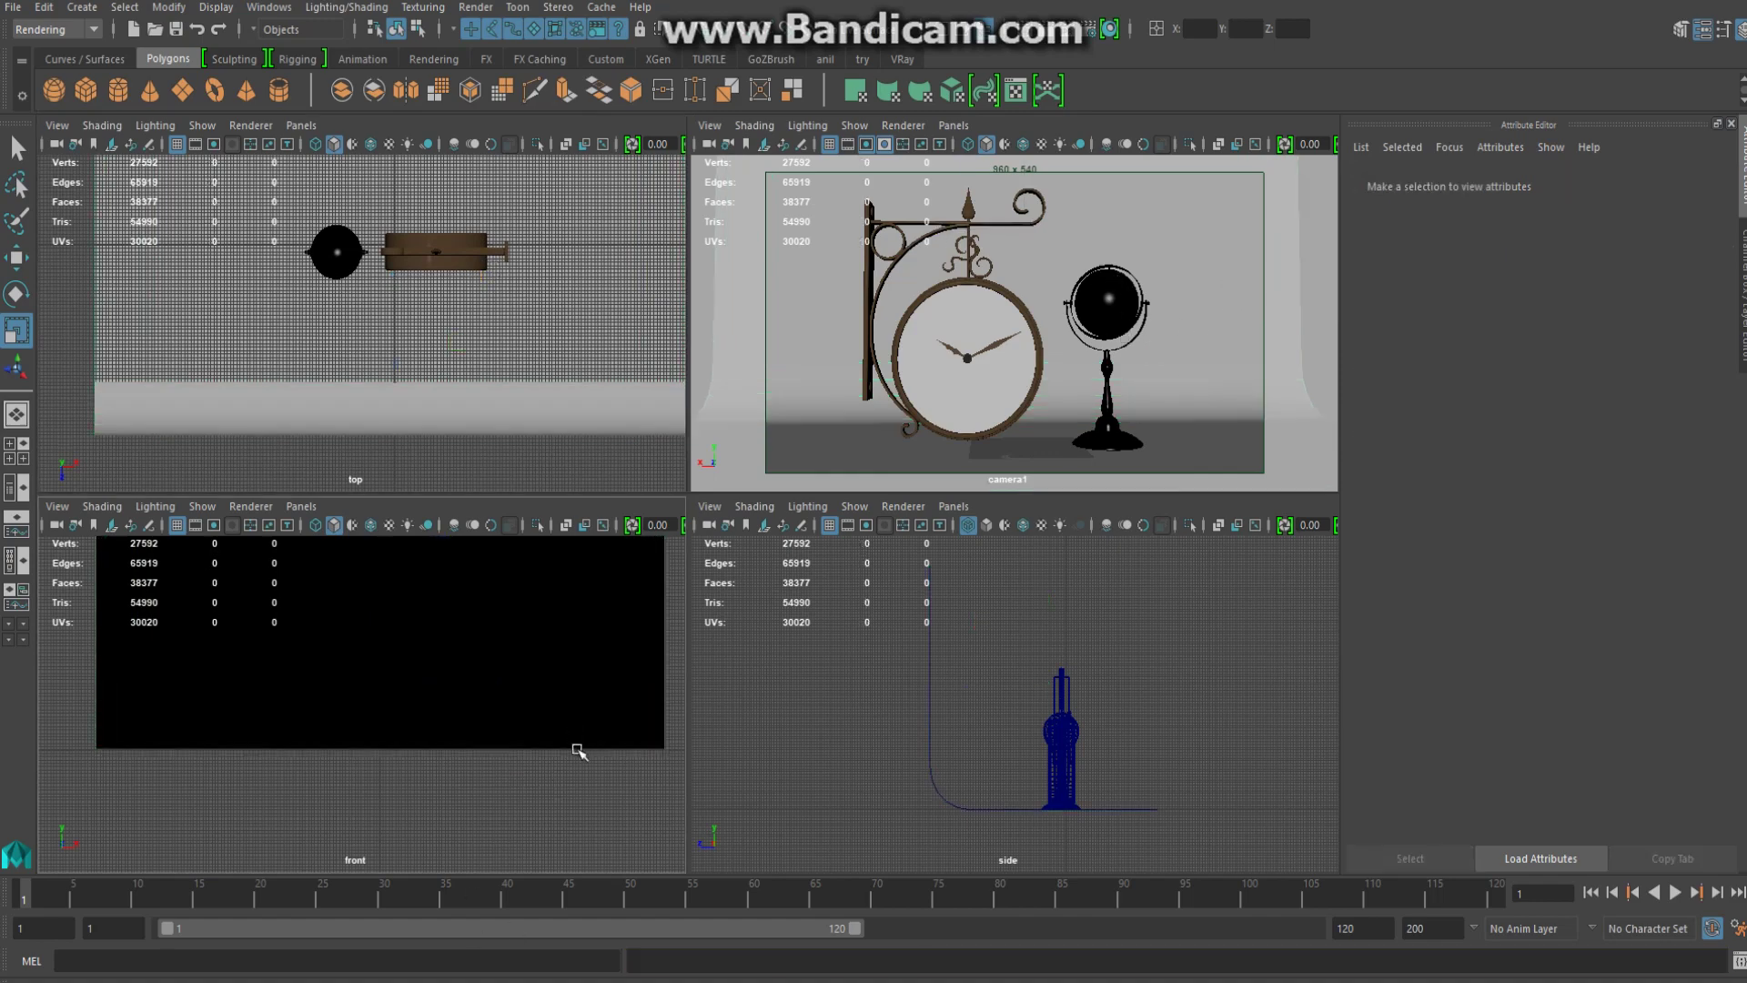
scroll(1182, 717, up, 1)
click(81, 8)
mouse_move(110, 117)
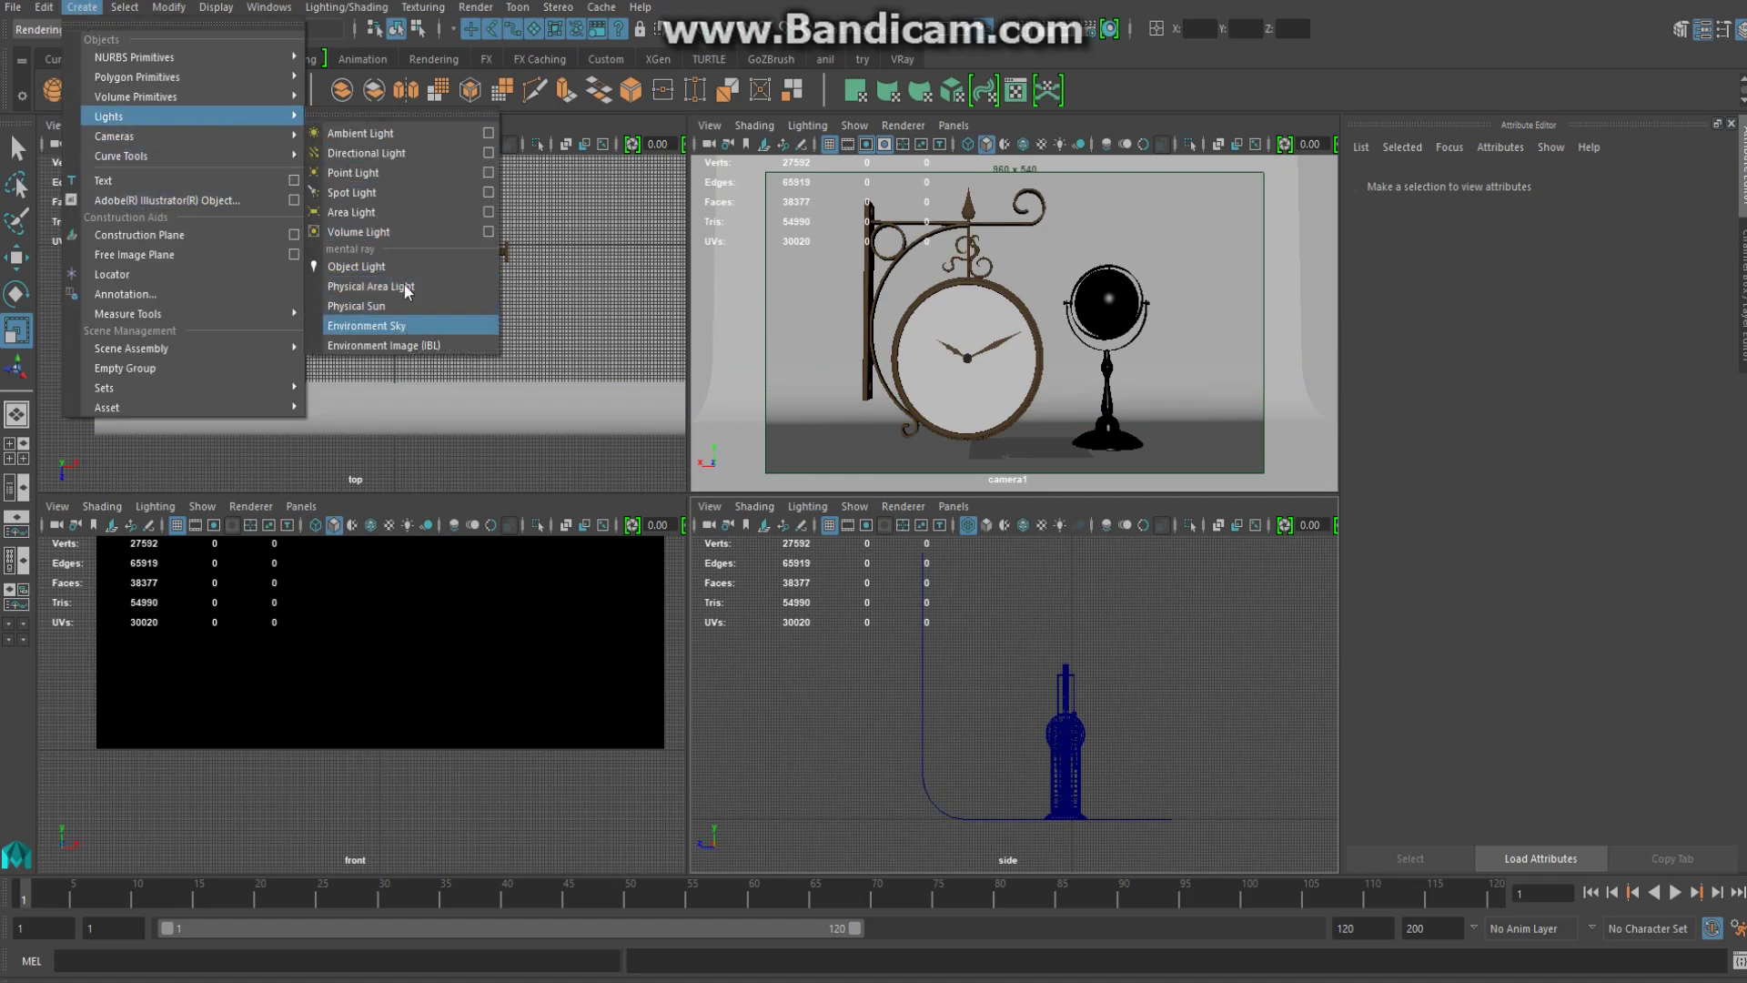
Check in the Plug-in Manager that vrayformaya.mll is loaded
click(351, 7)
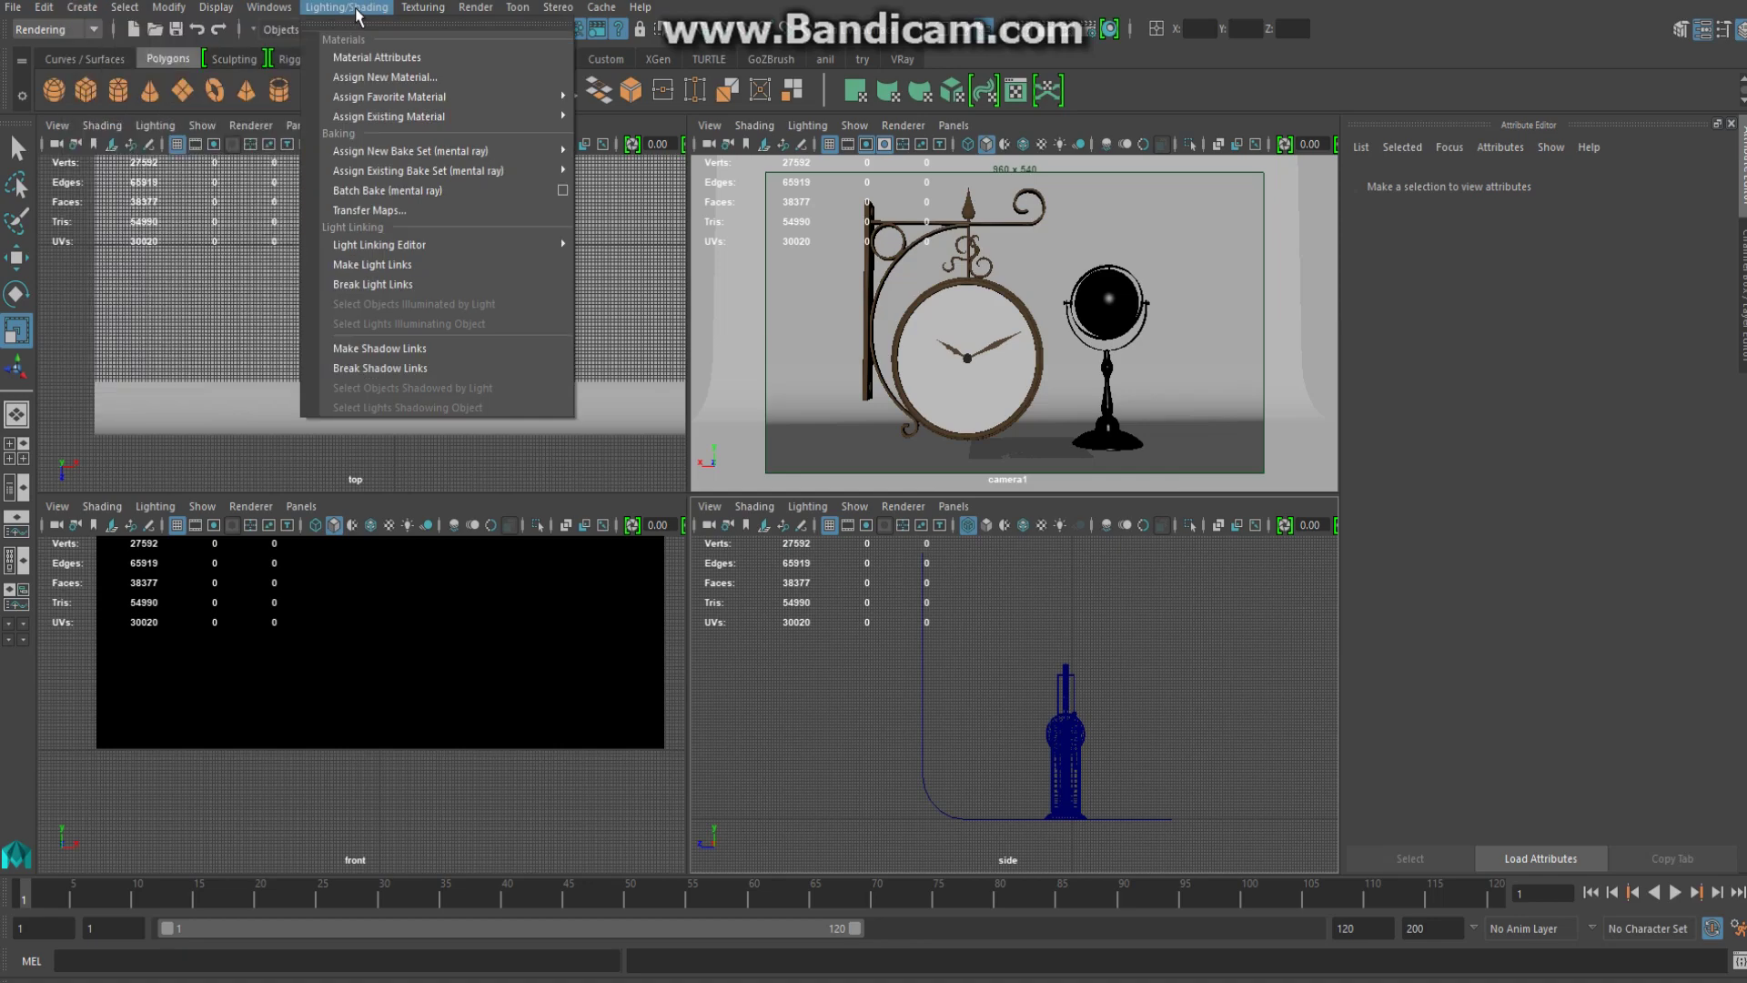
mouse_move(322, 134)
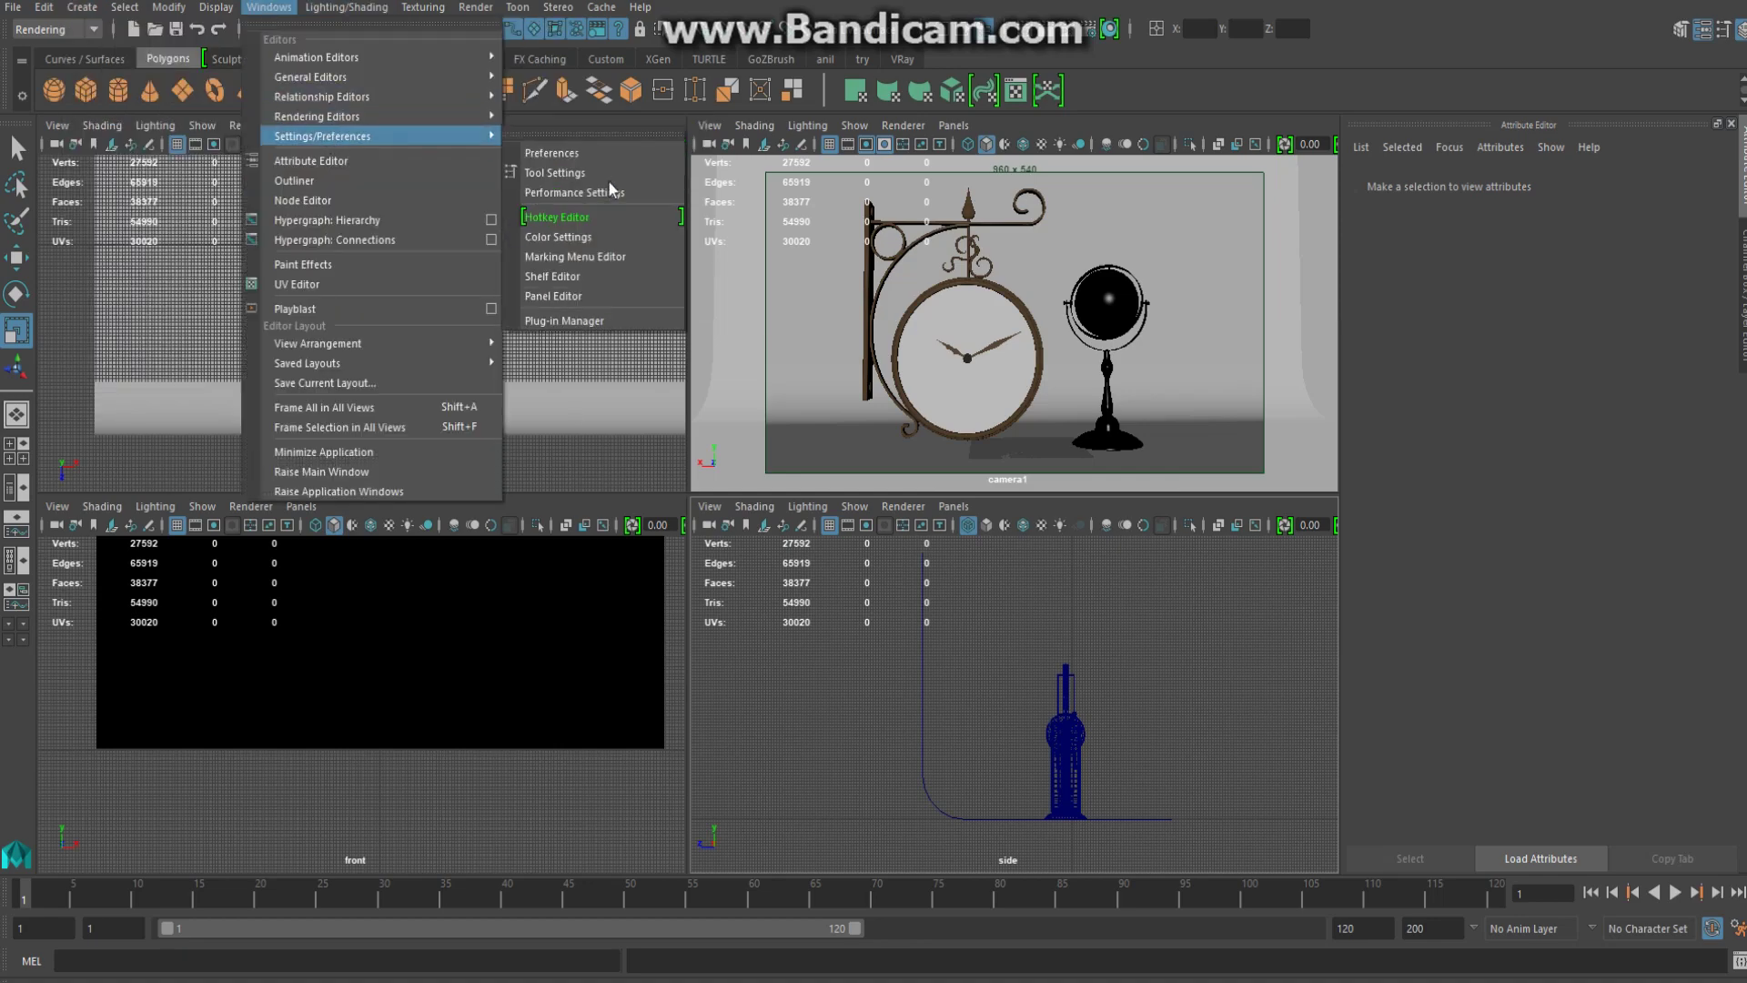
click(564, 320)
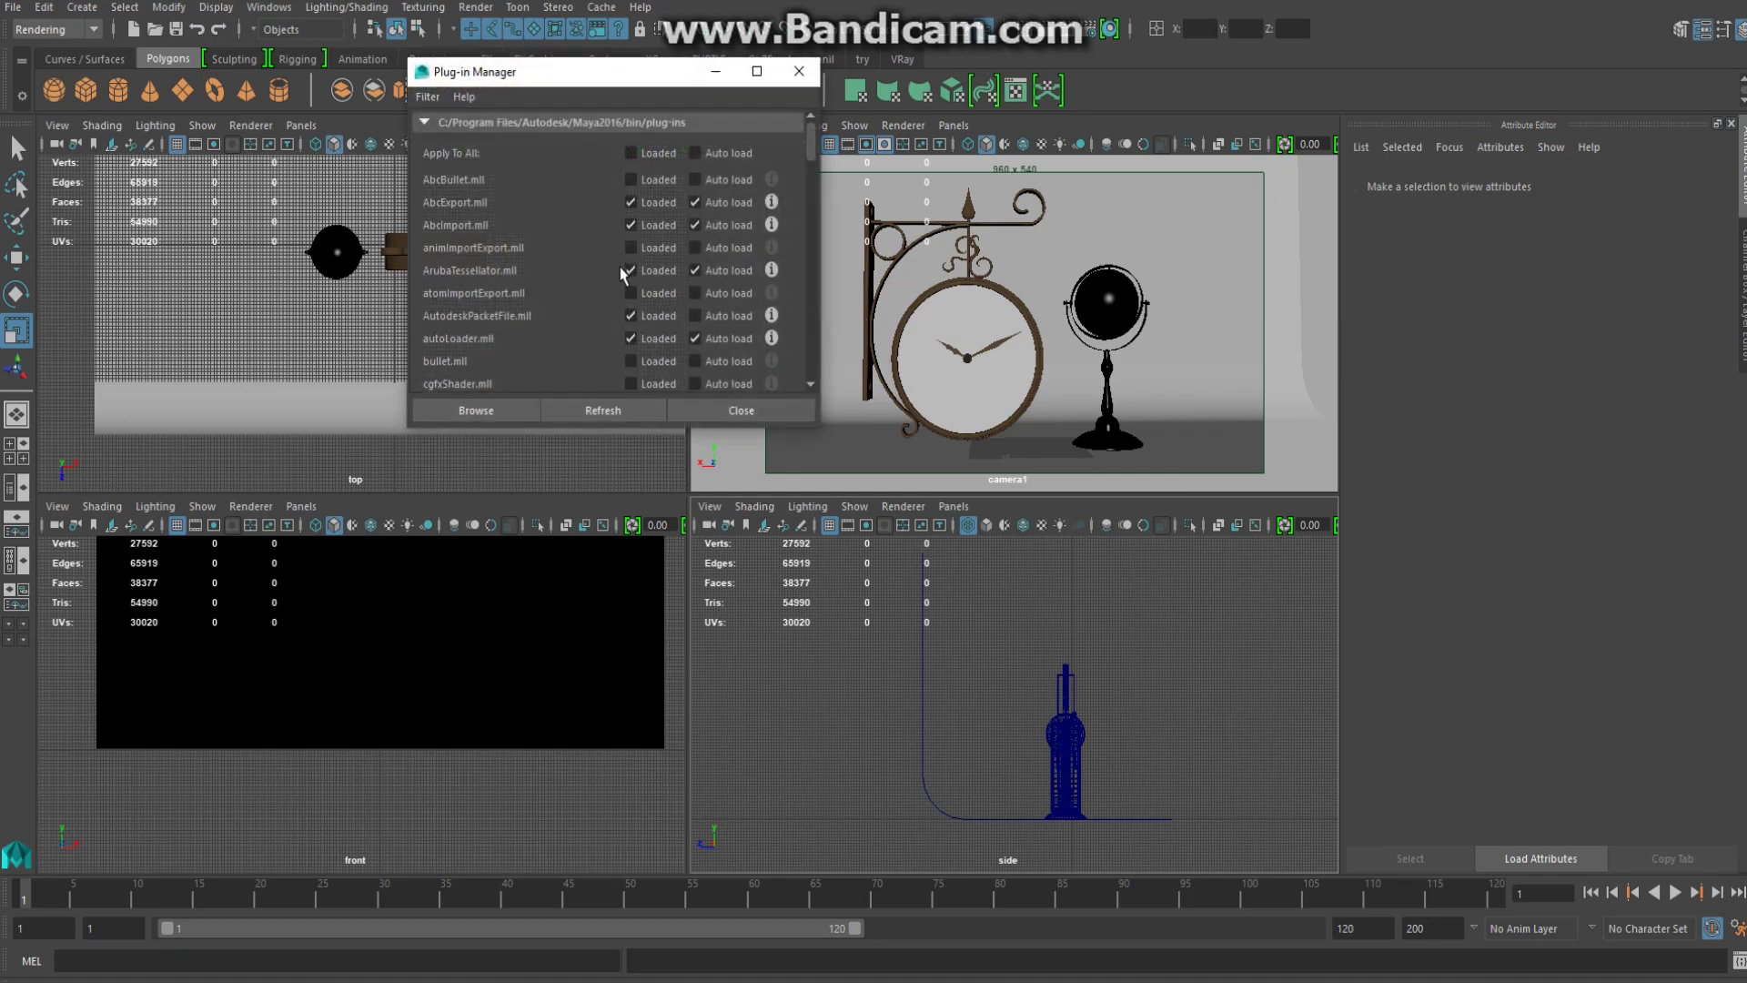
scroll(615, 289, down, 5)
scroll(596, 343, down, 5)
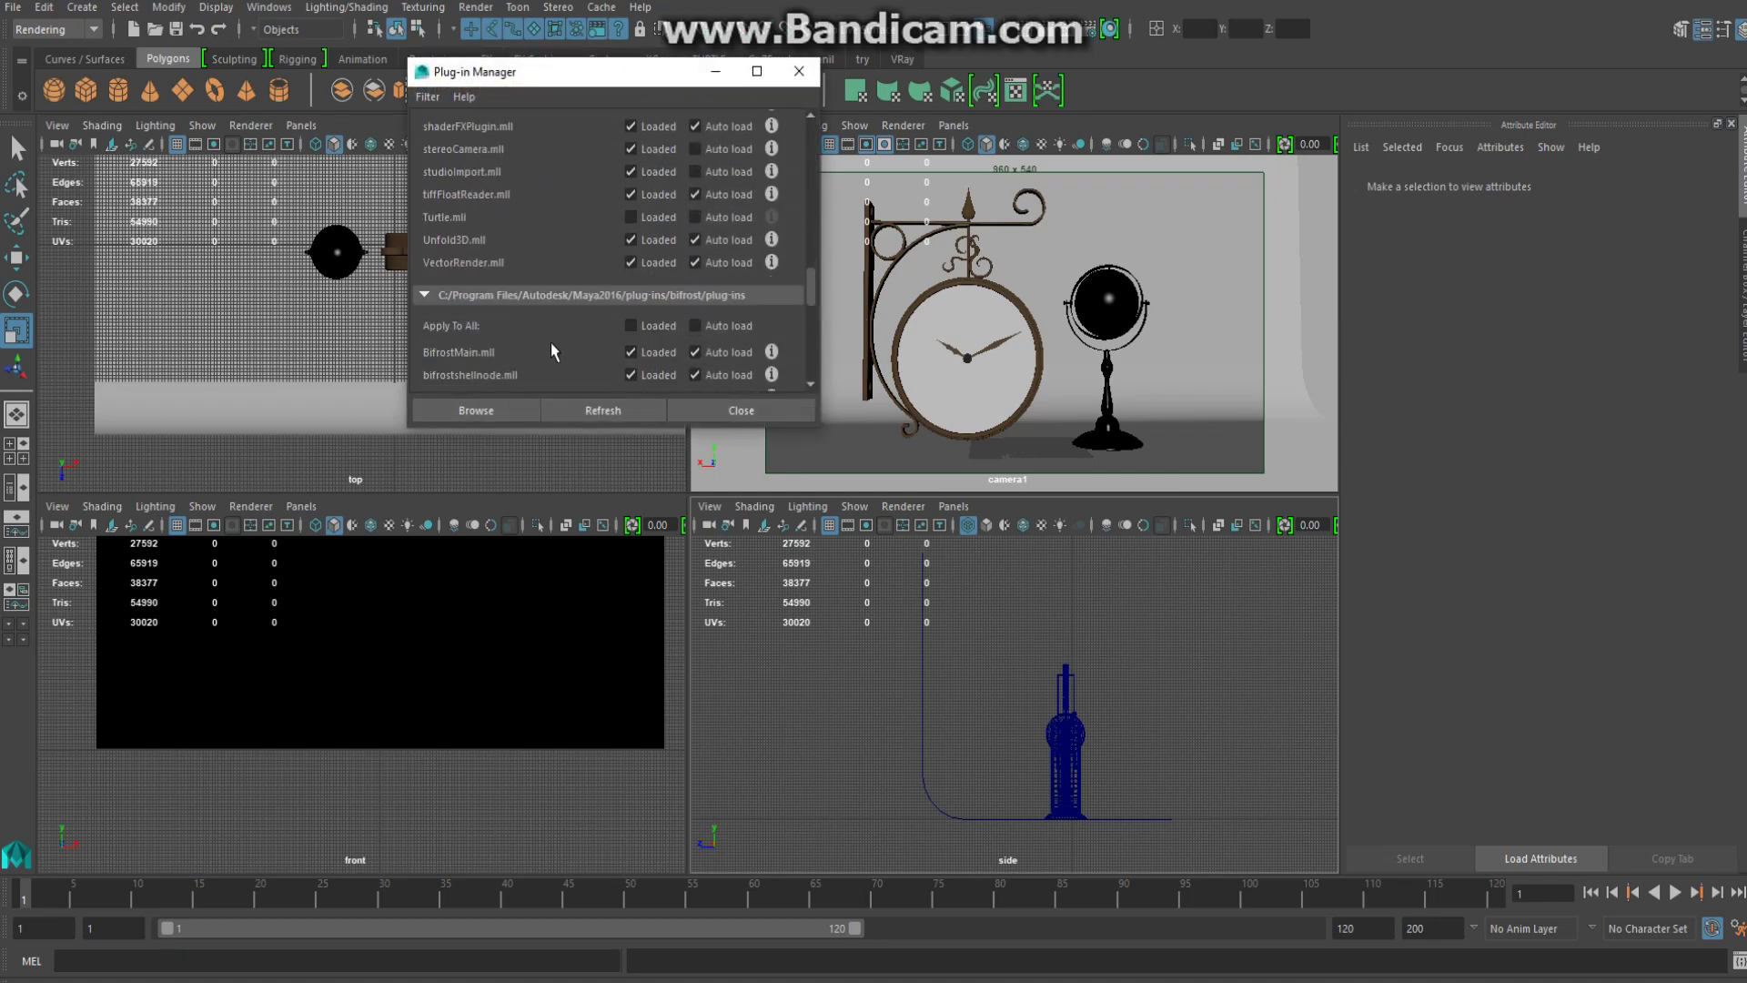
scroll(551, 350, down, 3)
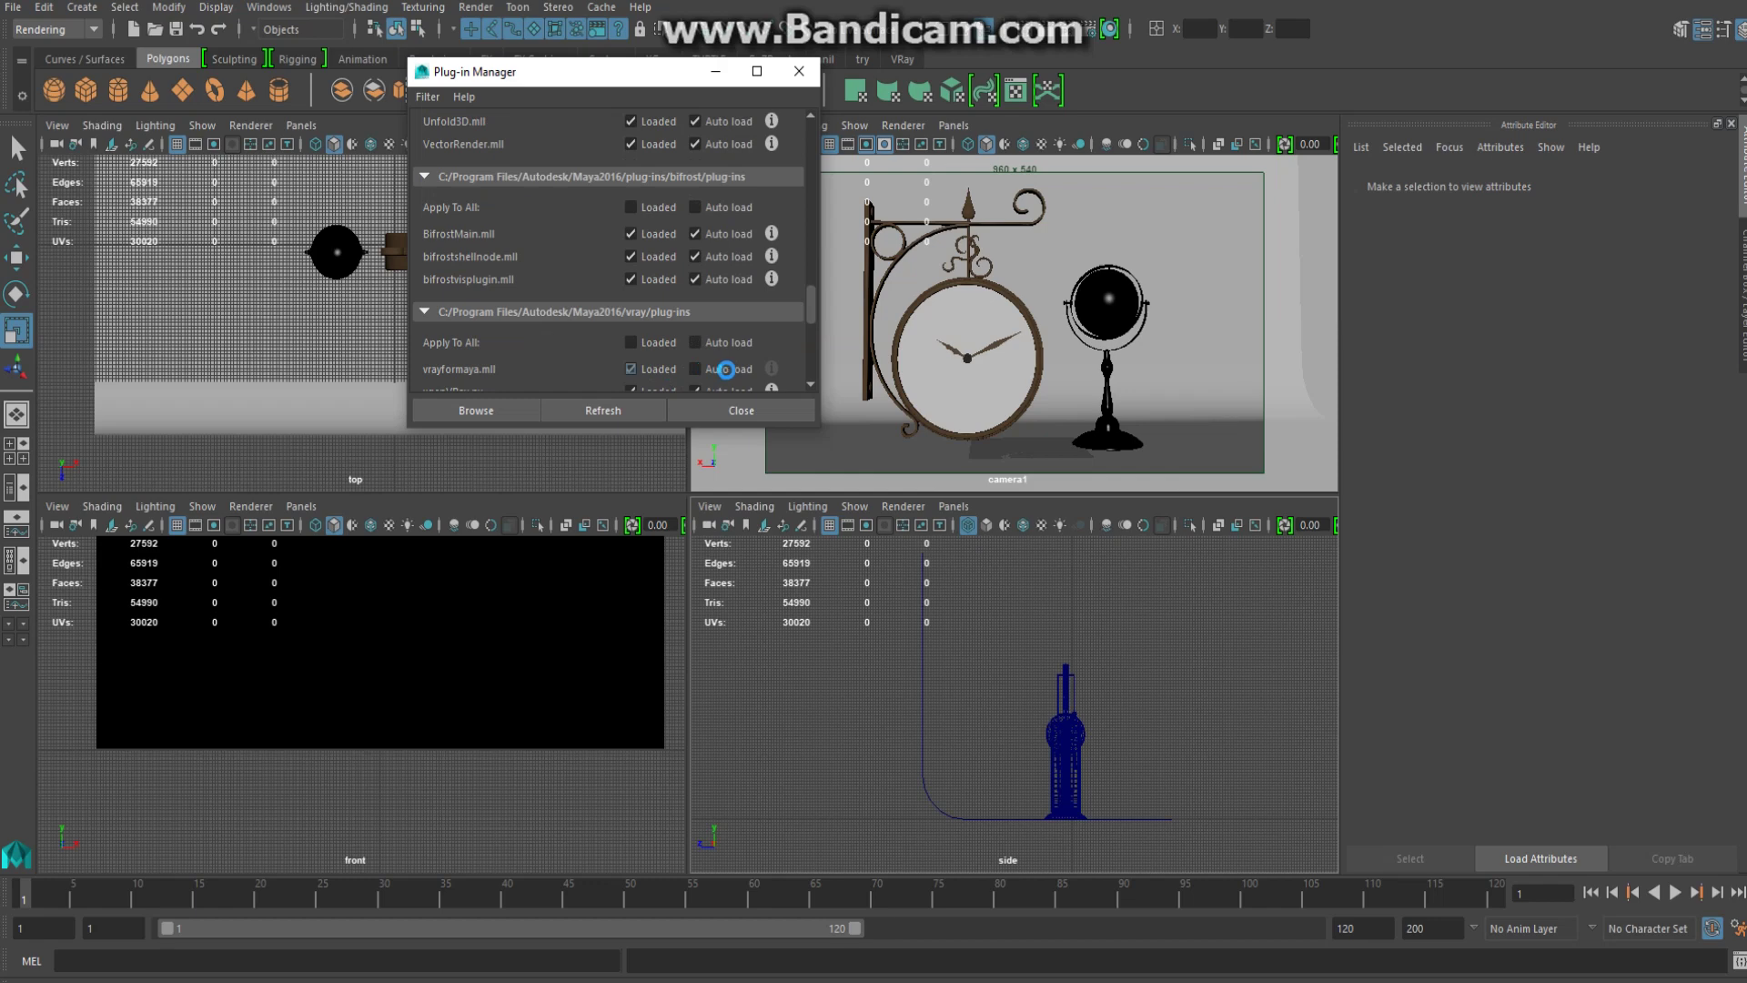
click(752, 409)
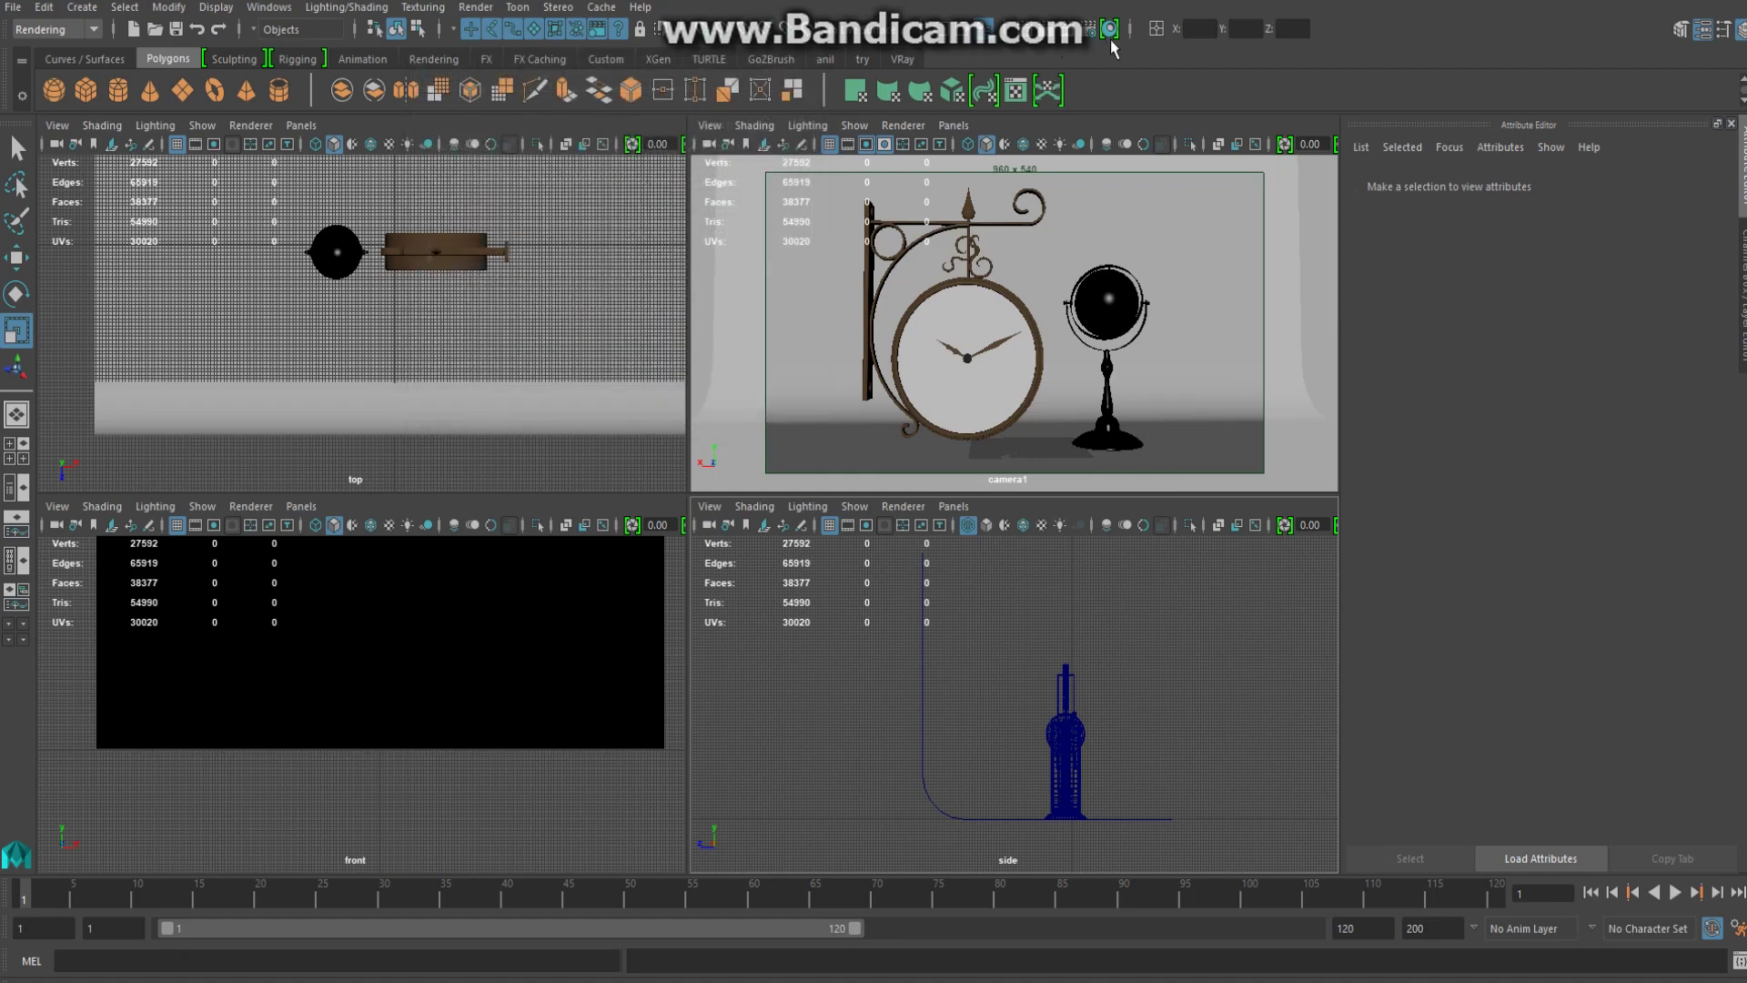
Set Render Using to V-Ray in Render Settings
click(1028, 76)
click(1115, 216)
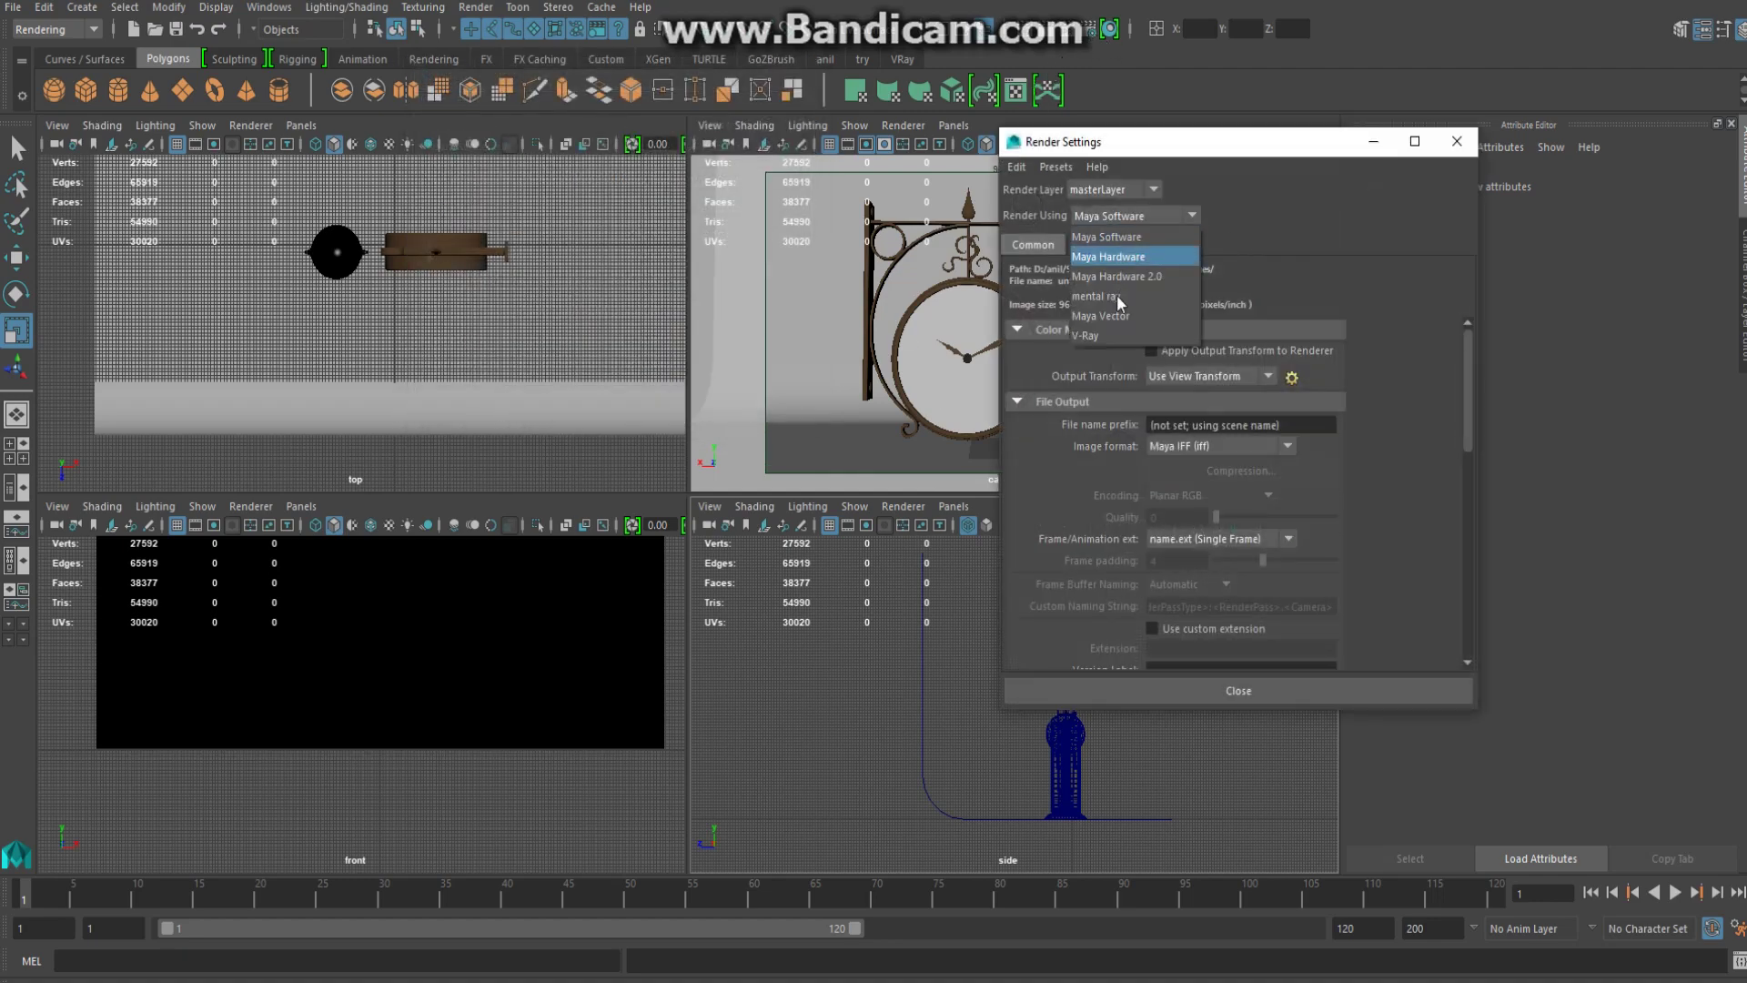
click(1105, 340)
click(1373, 141)
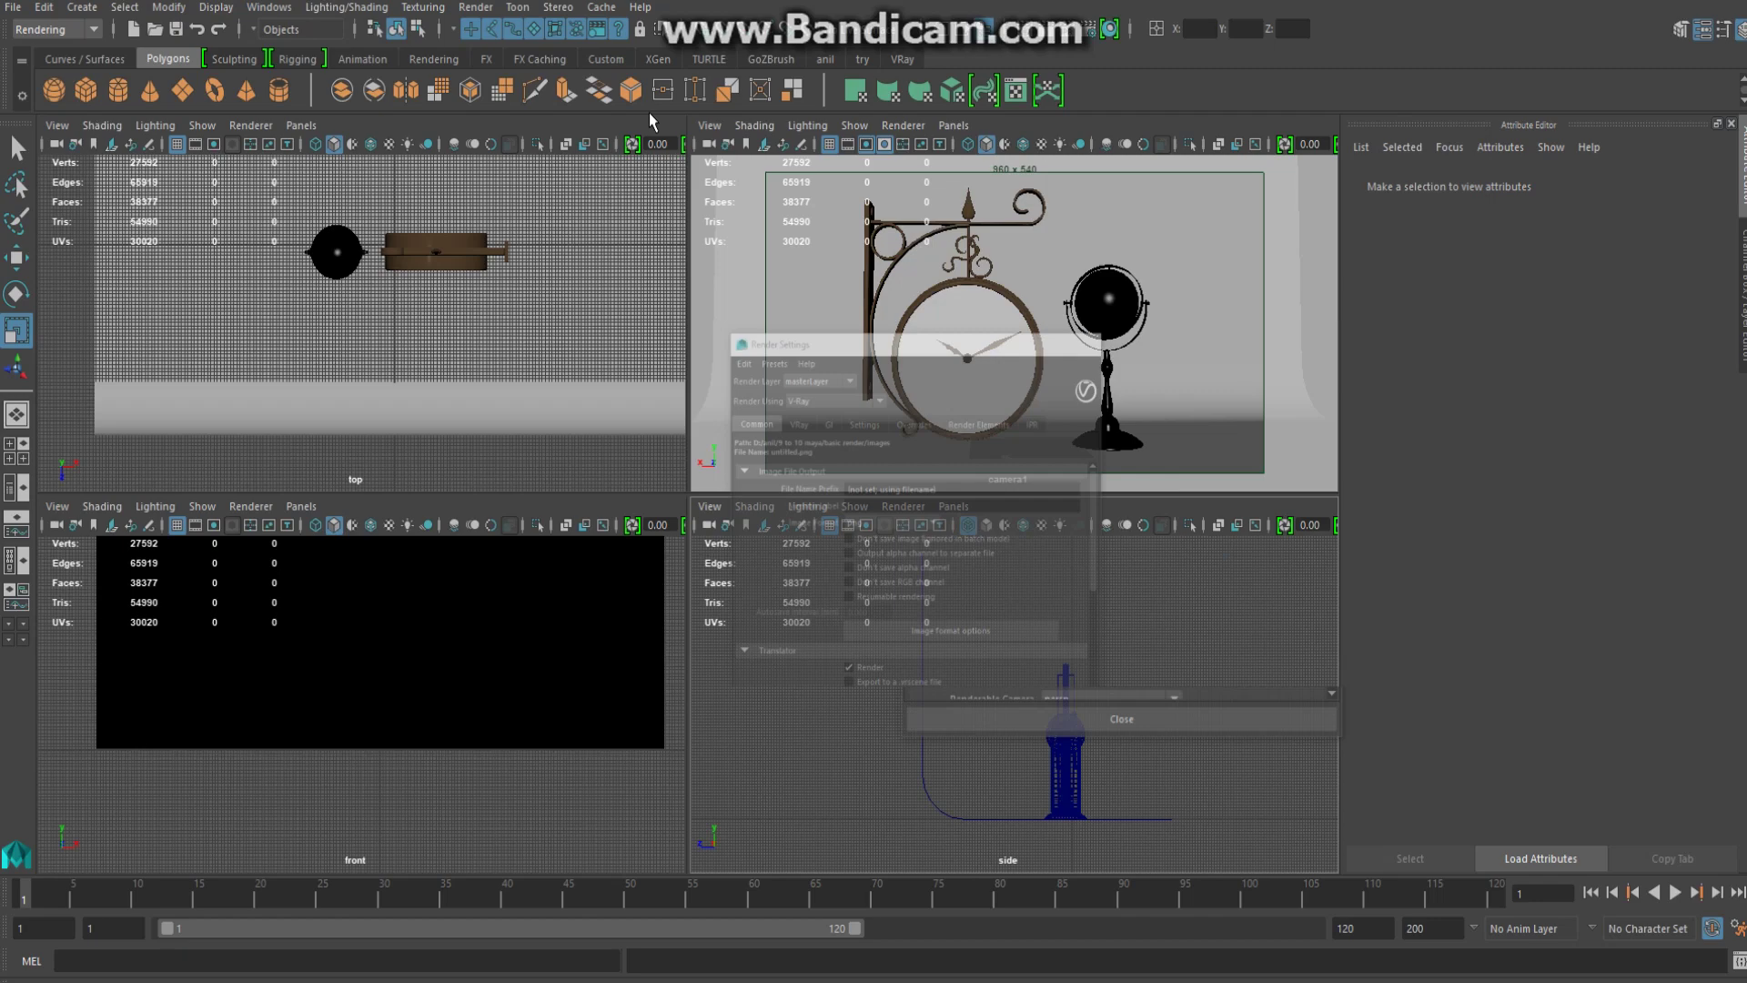
click(82, 6)
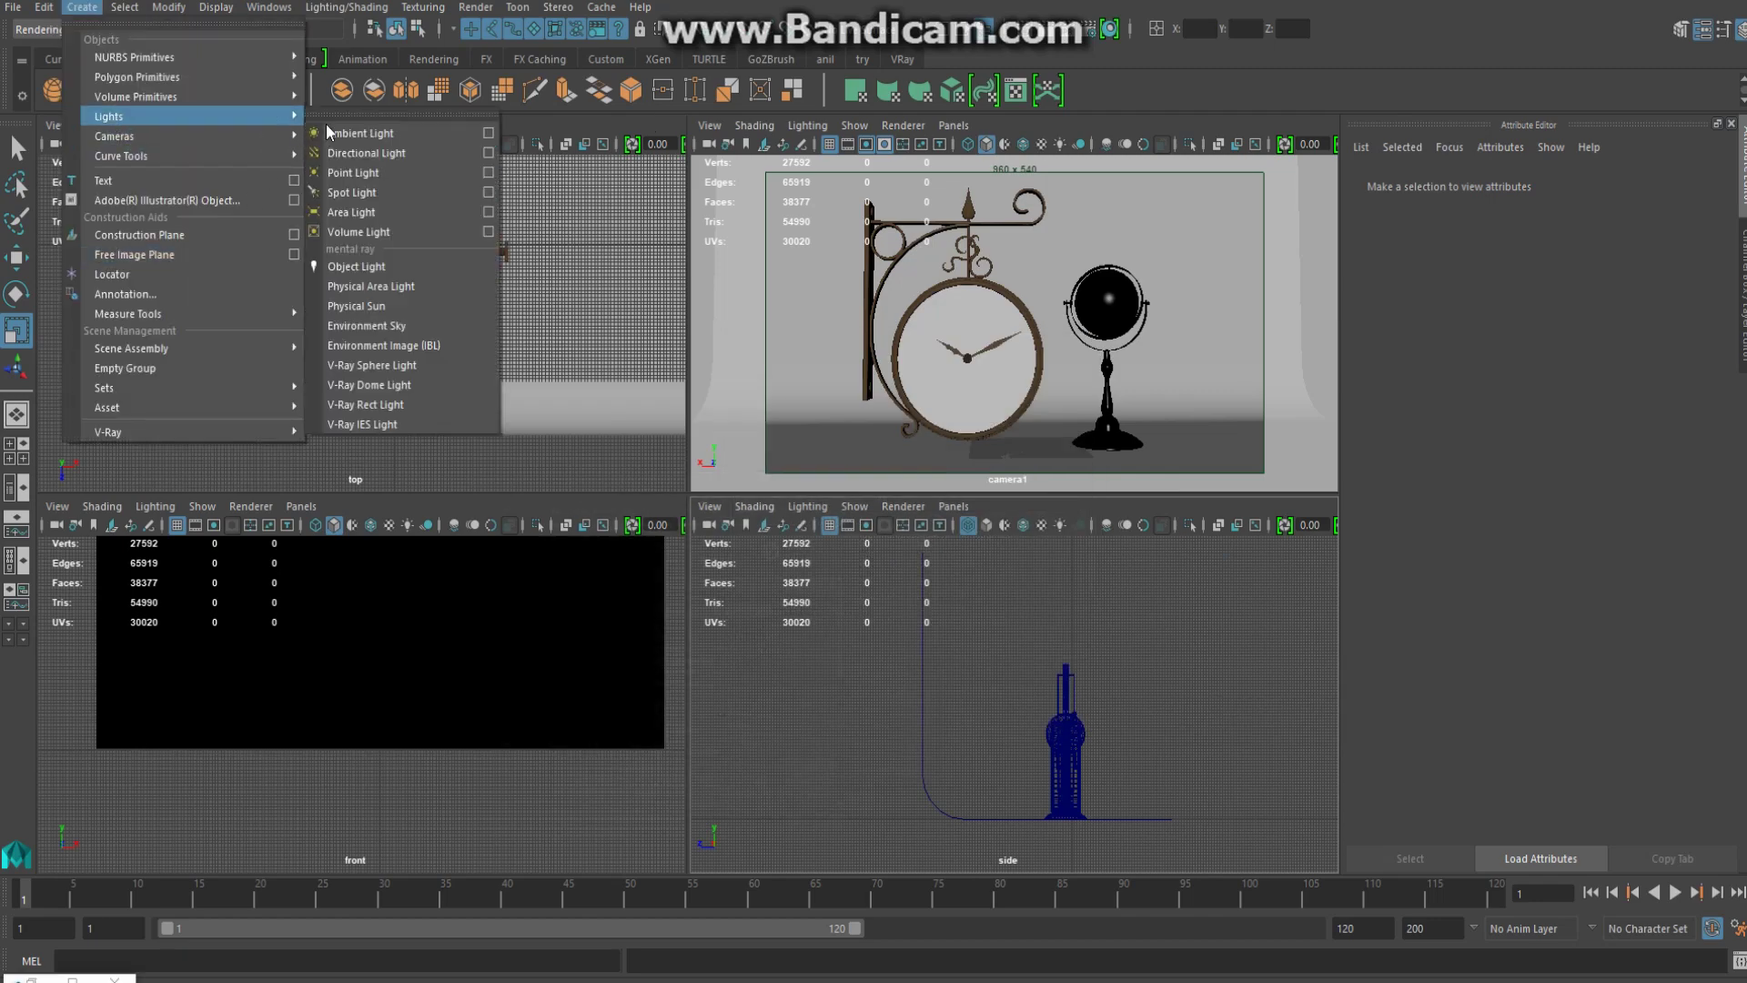
mouse_move(109, 117)
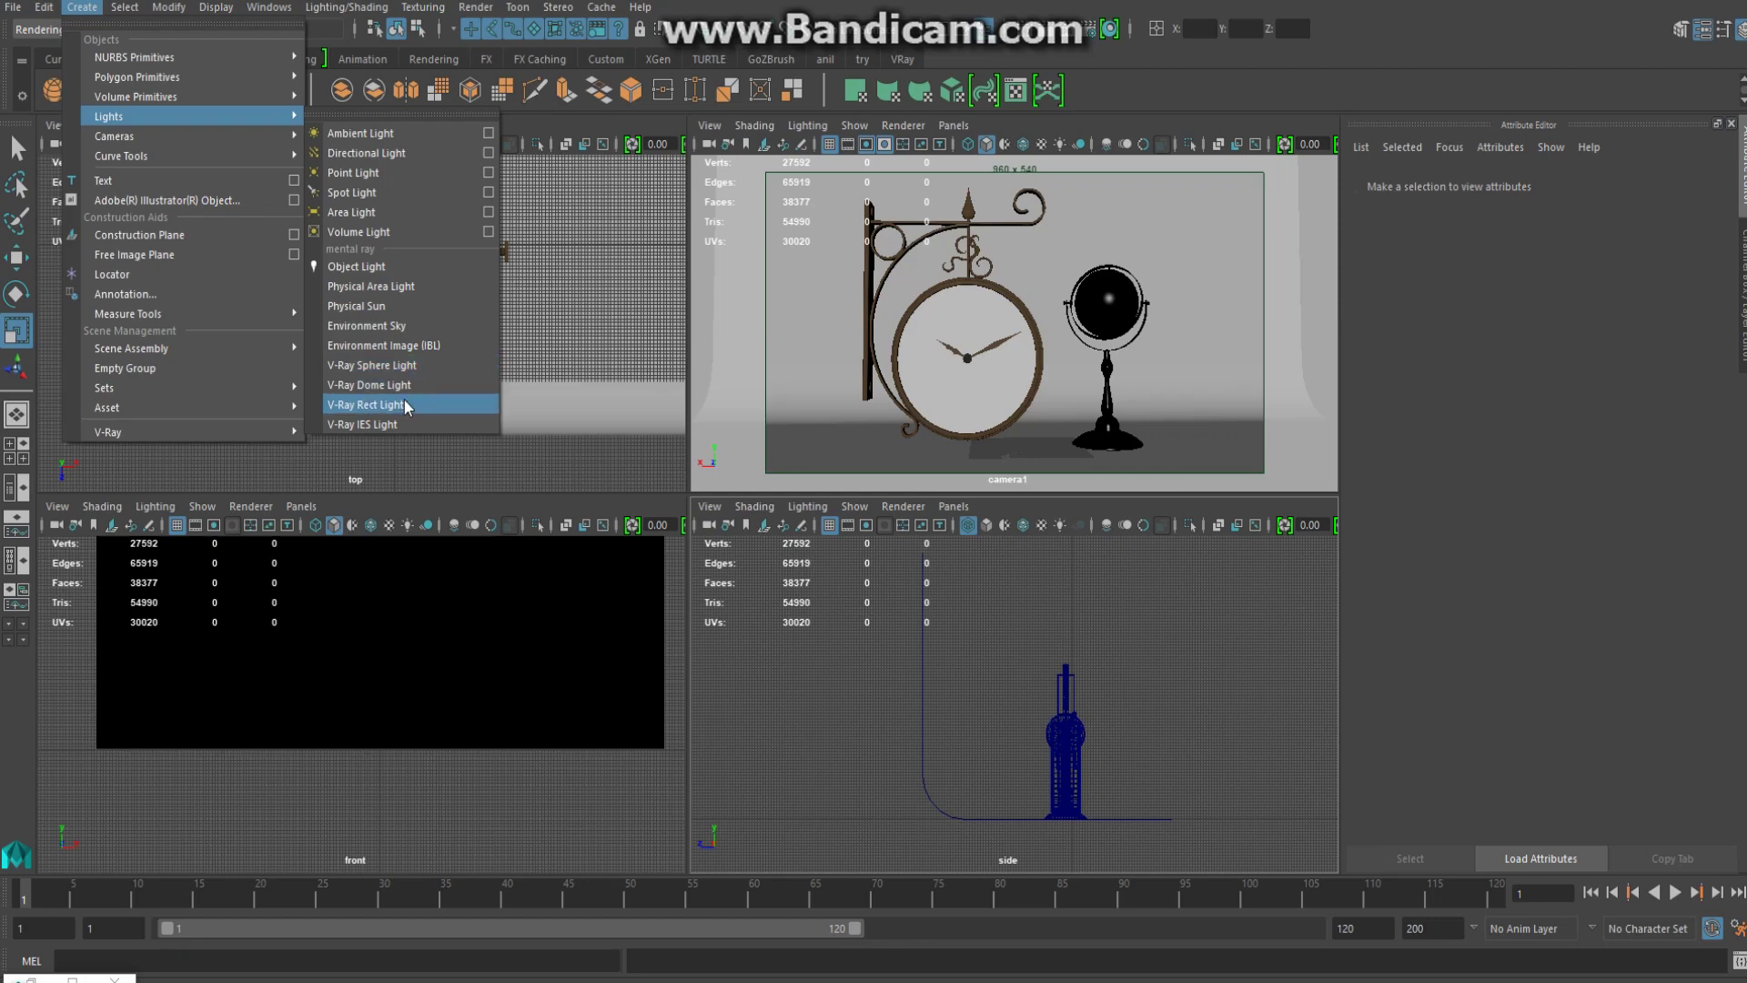
Add a V-Ray Rect Light, raise it, and set its Rotate Y to 90
click(404, 404)
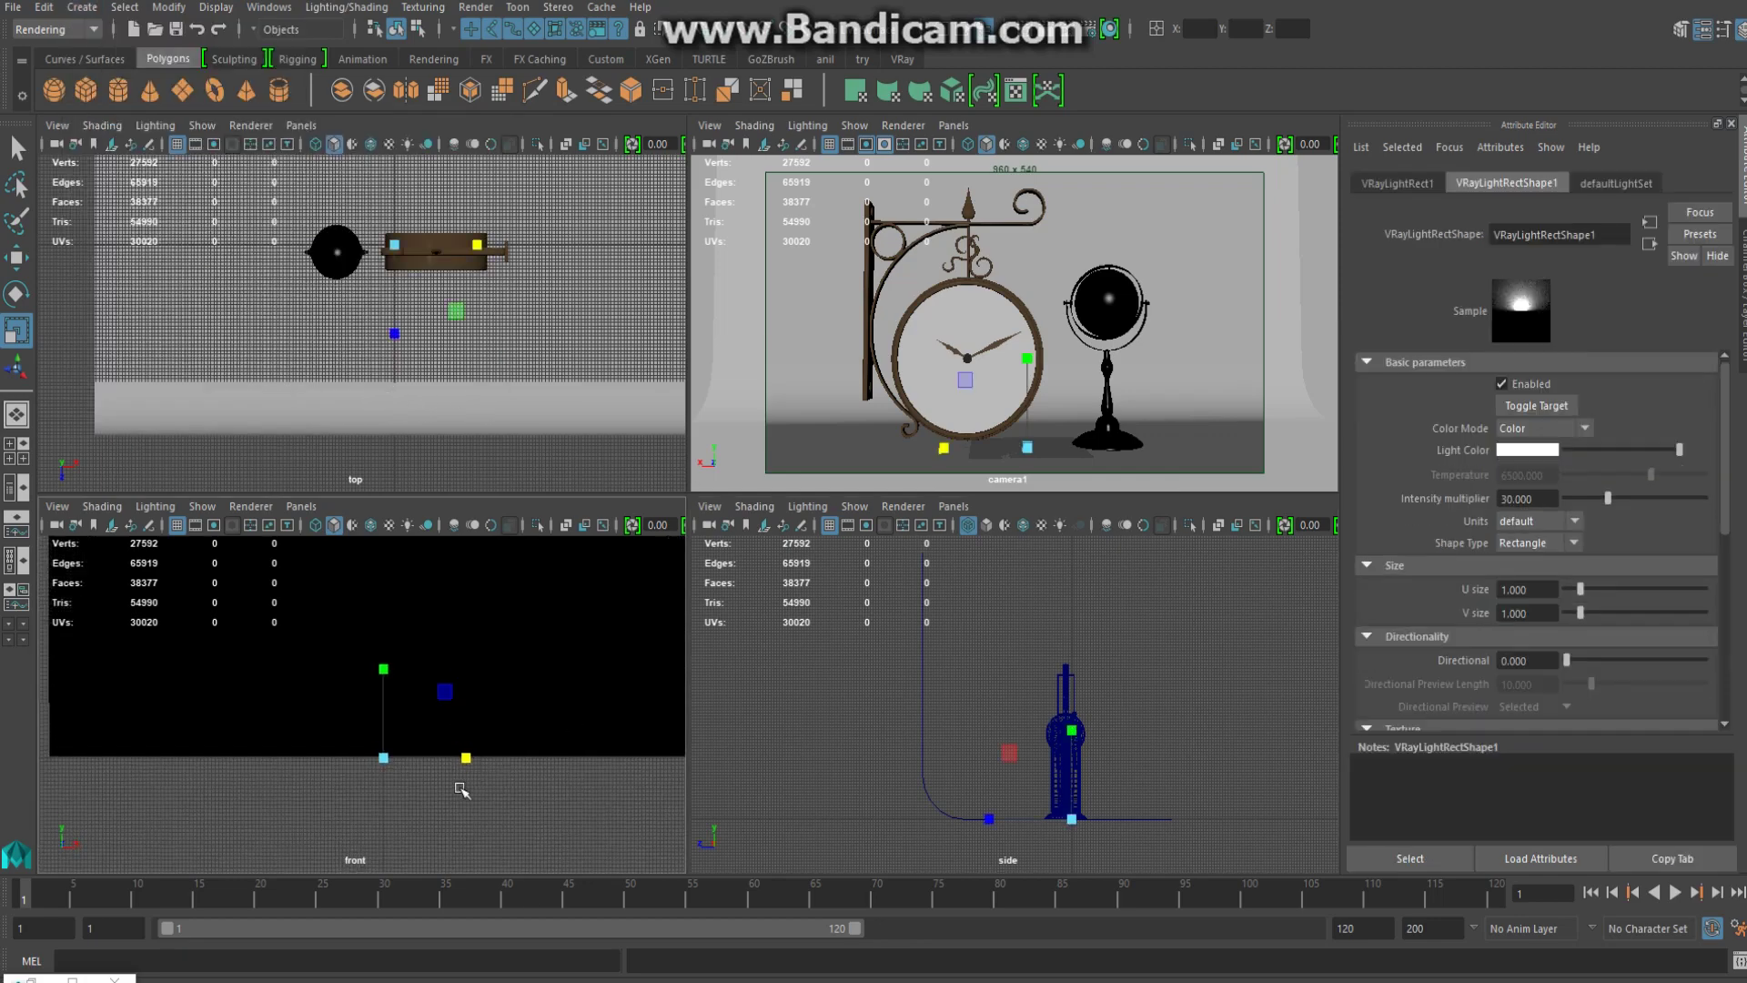
click(385, 760)
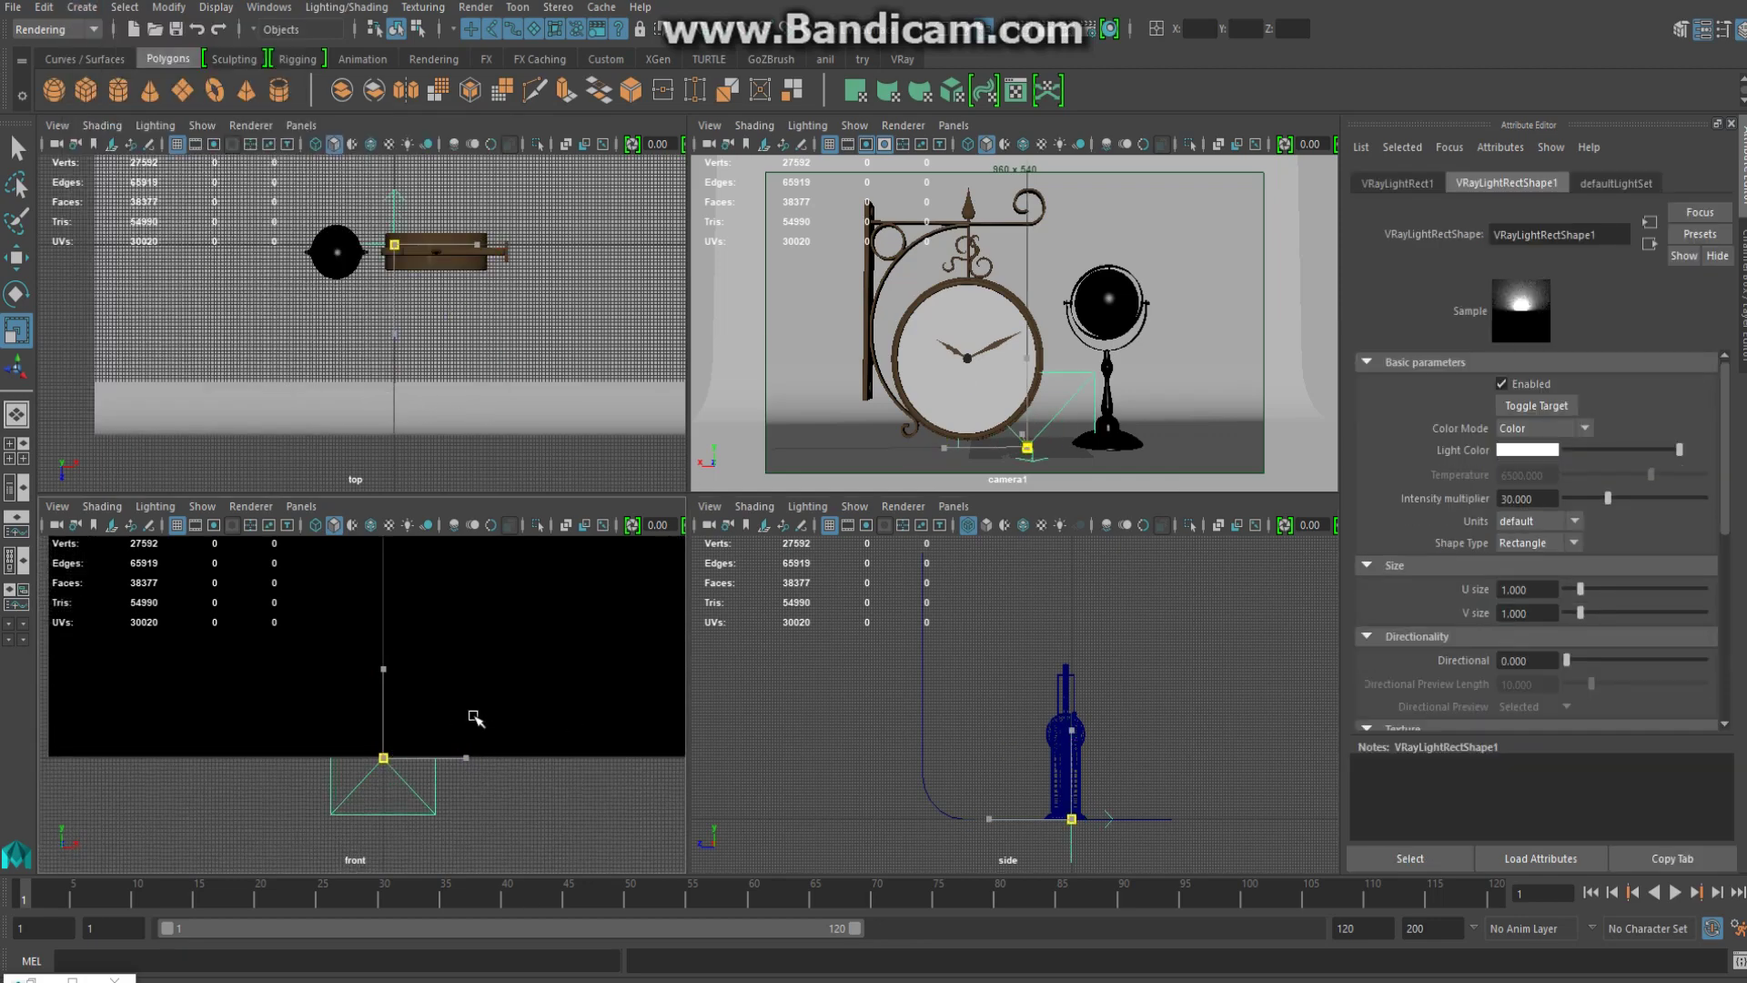
key(w)
mouse_move(1069, 819)
mouse_down()
mouse_move(1040, 718)
mouse_move(1694, 325)
mouse_up()
key(e)
click(1740, 30)
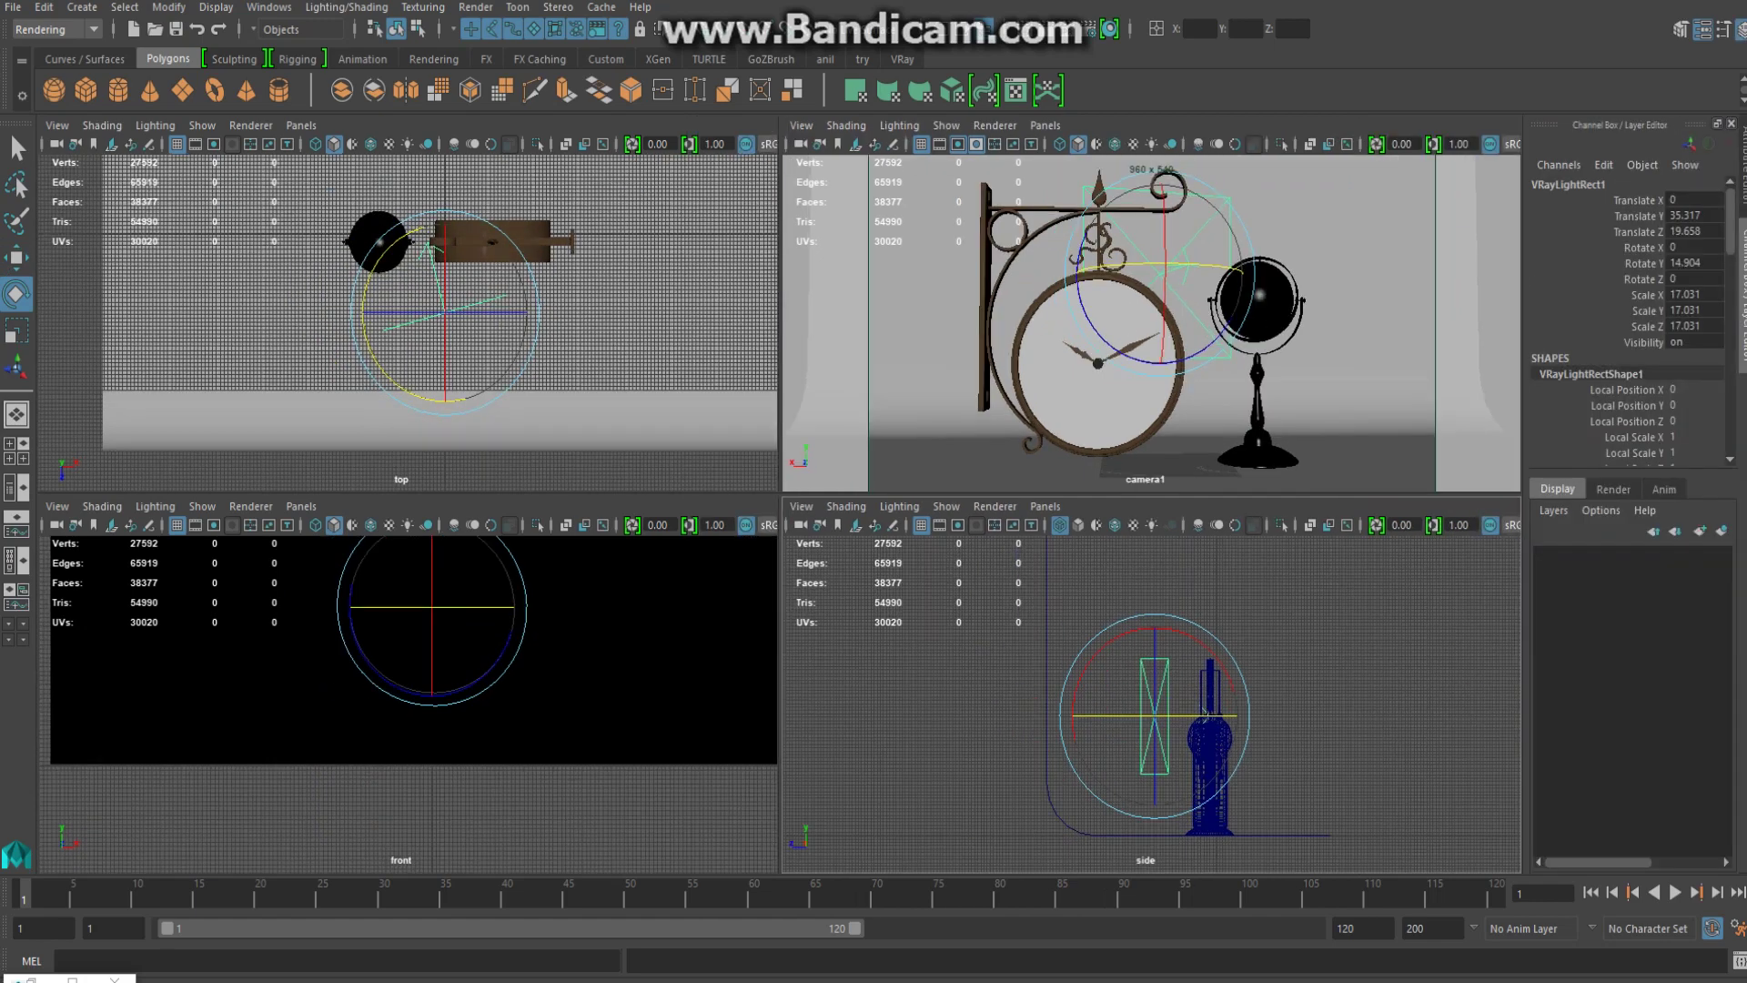
text(0)
key(Return)
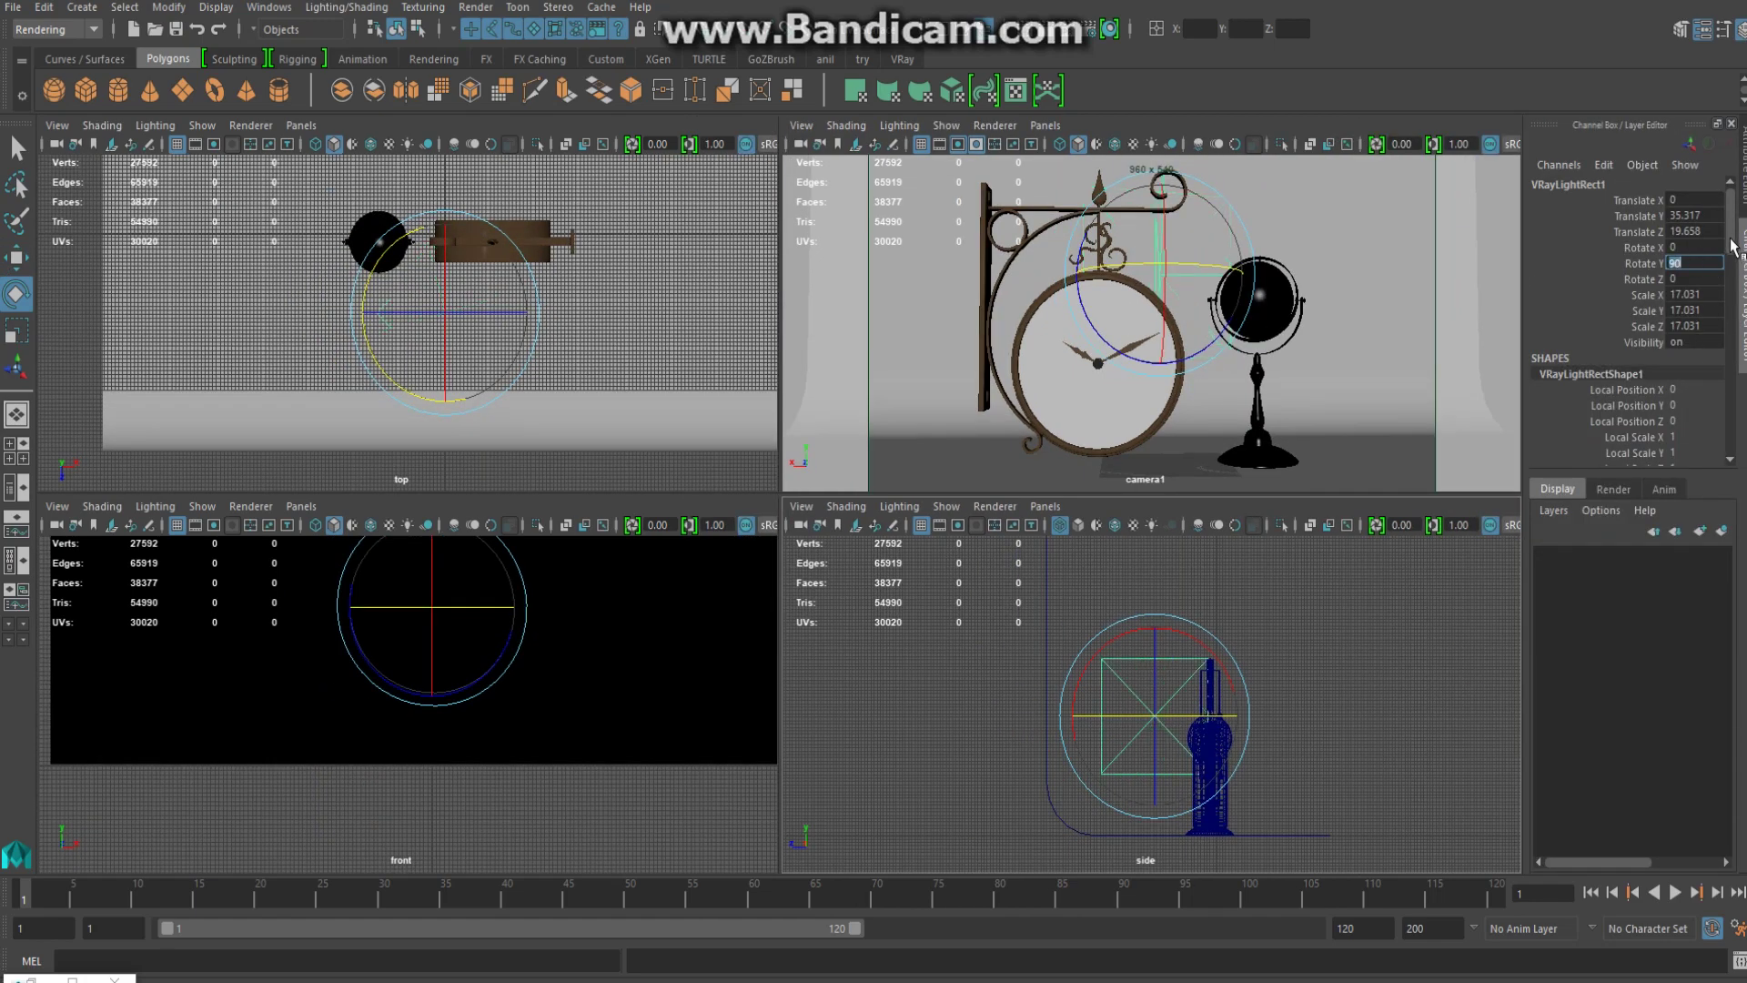
Position the rectangle light out along X and in line with the clock on Z
key(w)
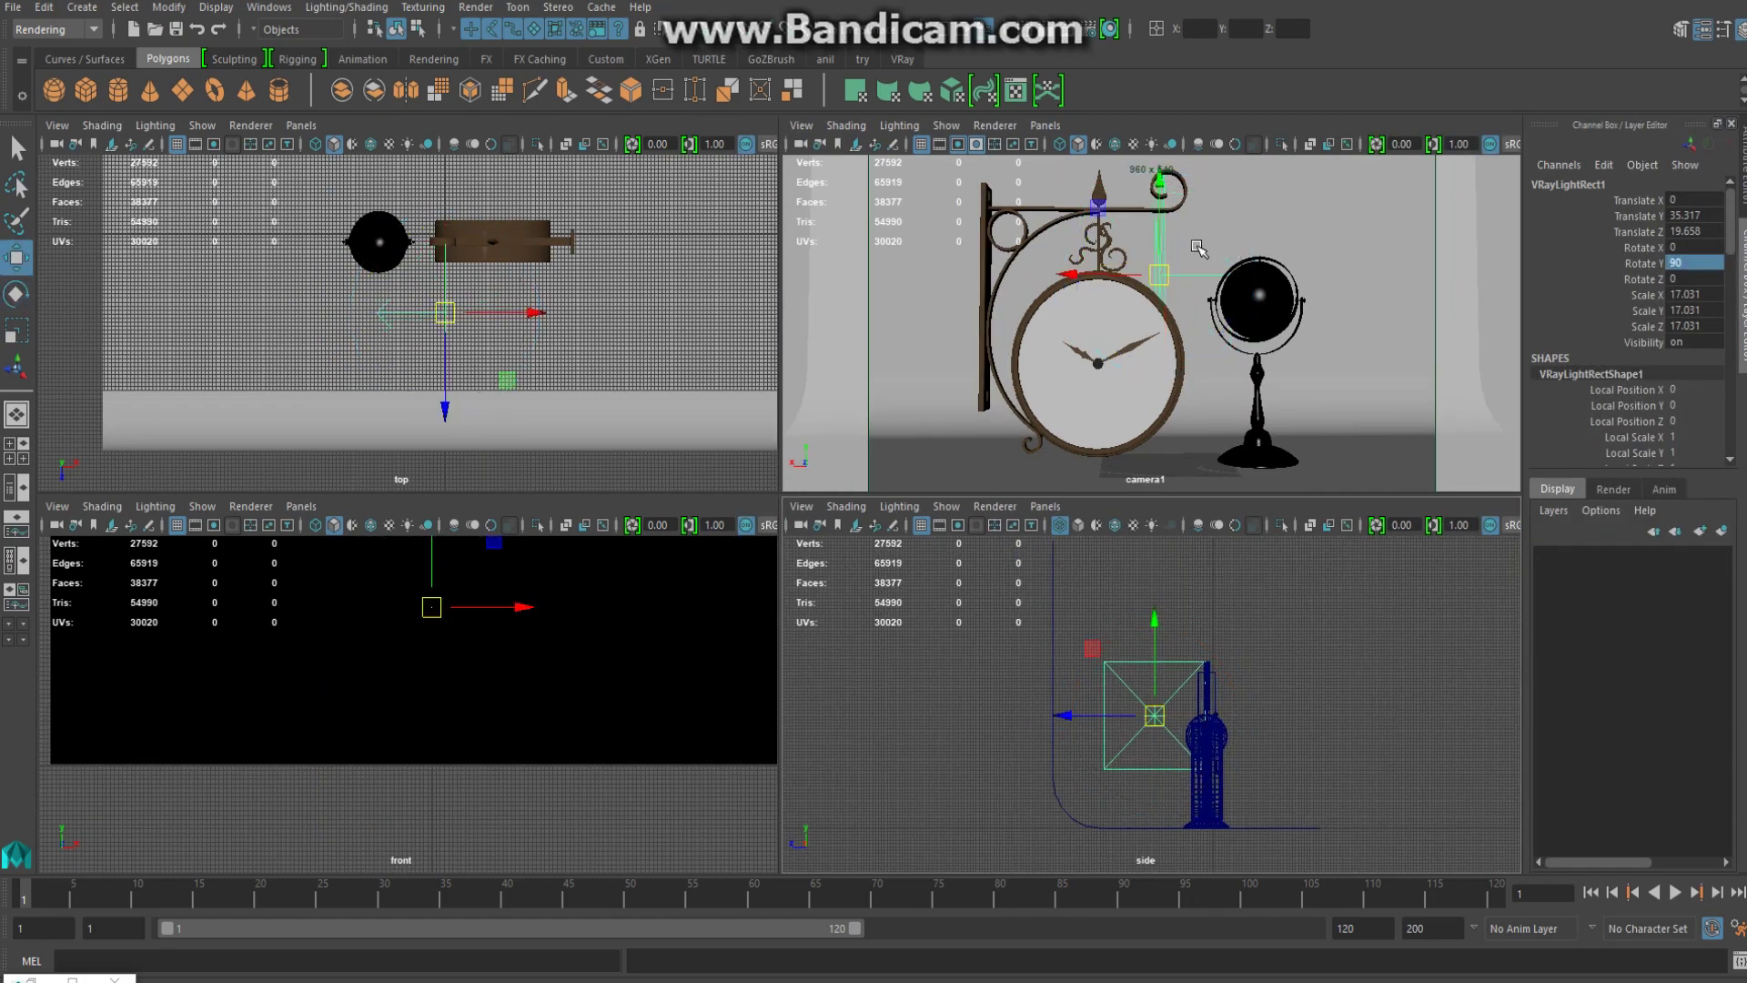
alt+middle_drag(644, 316, 663, 319)
drag(556, 313, 830, 285)
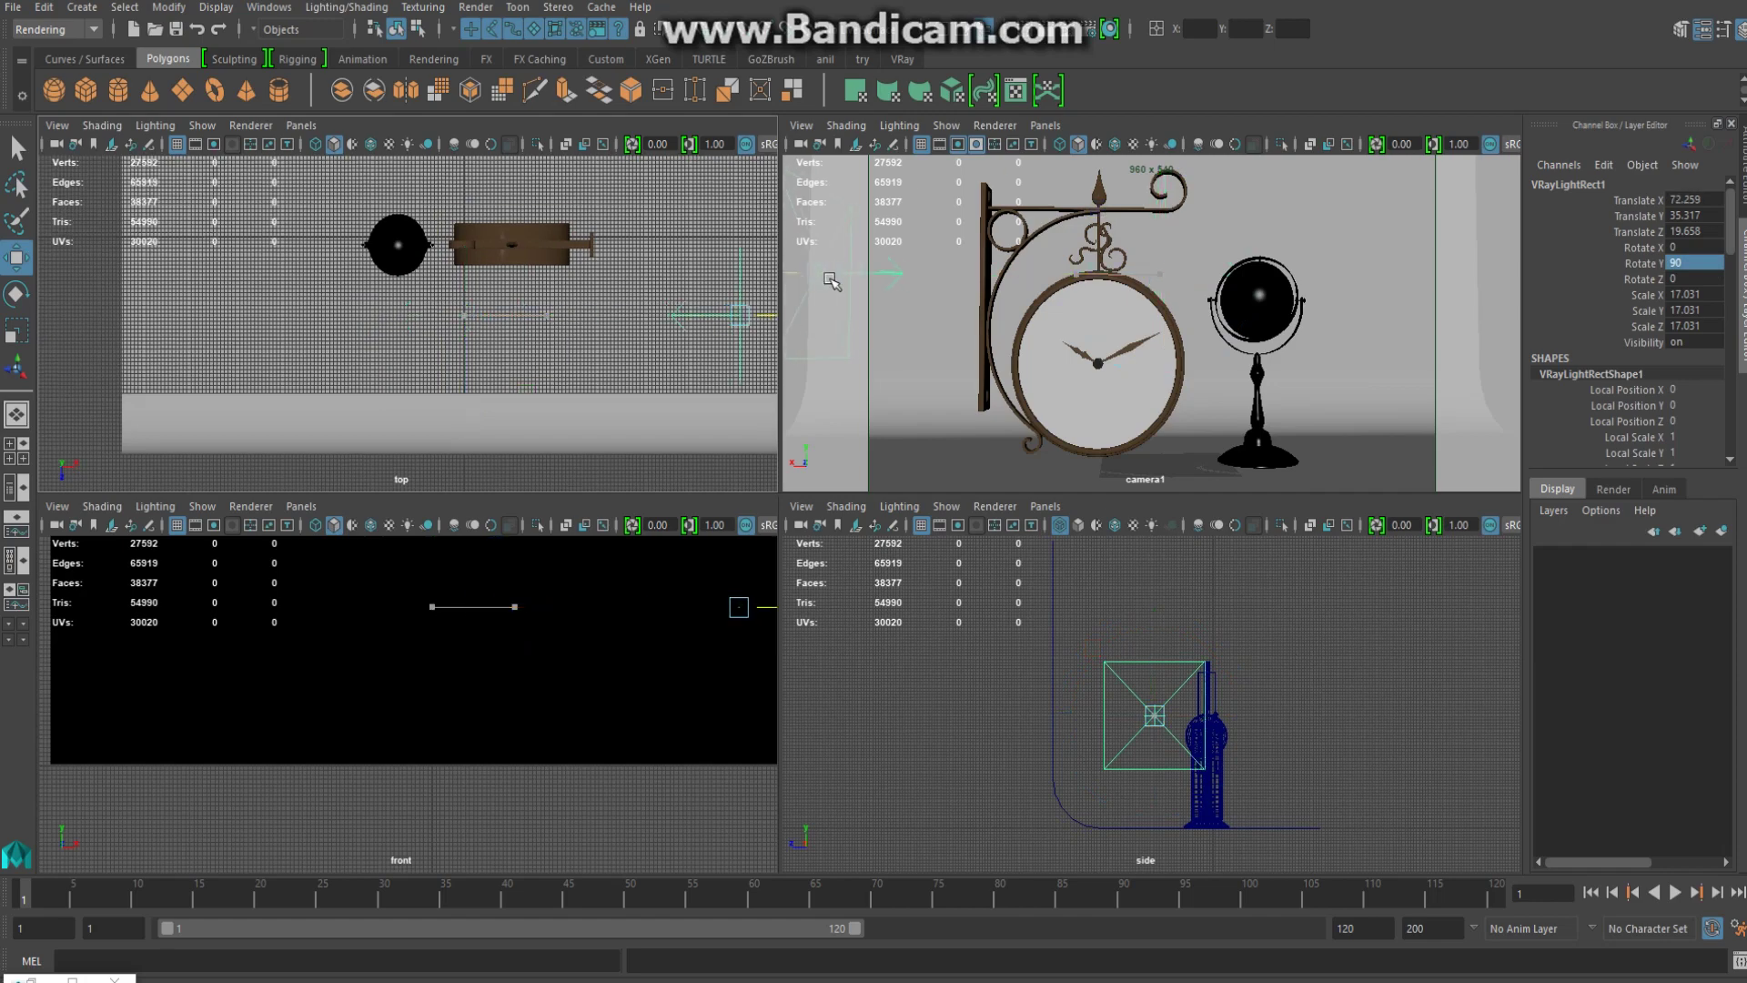
alt+middle_drag(689, 285, 605, 294)
drag(657, 421, 670, 355)
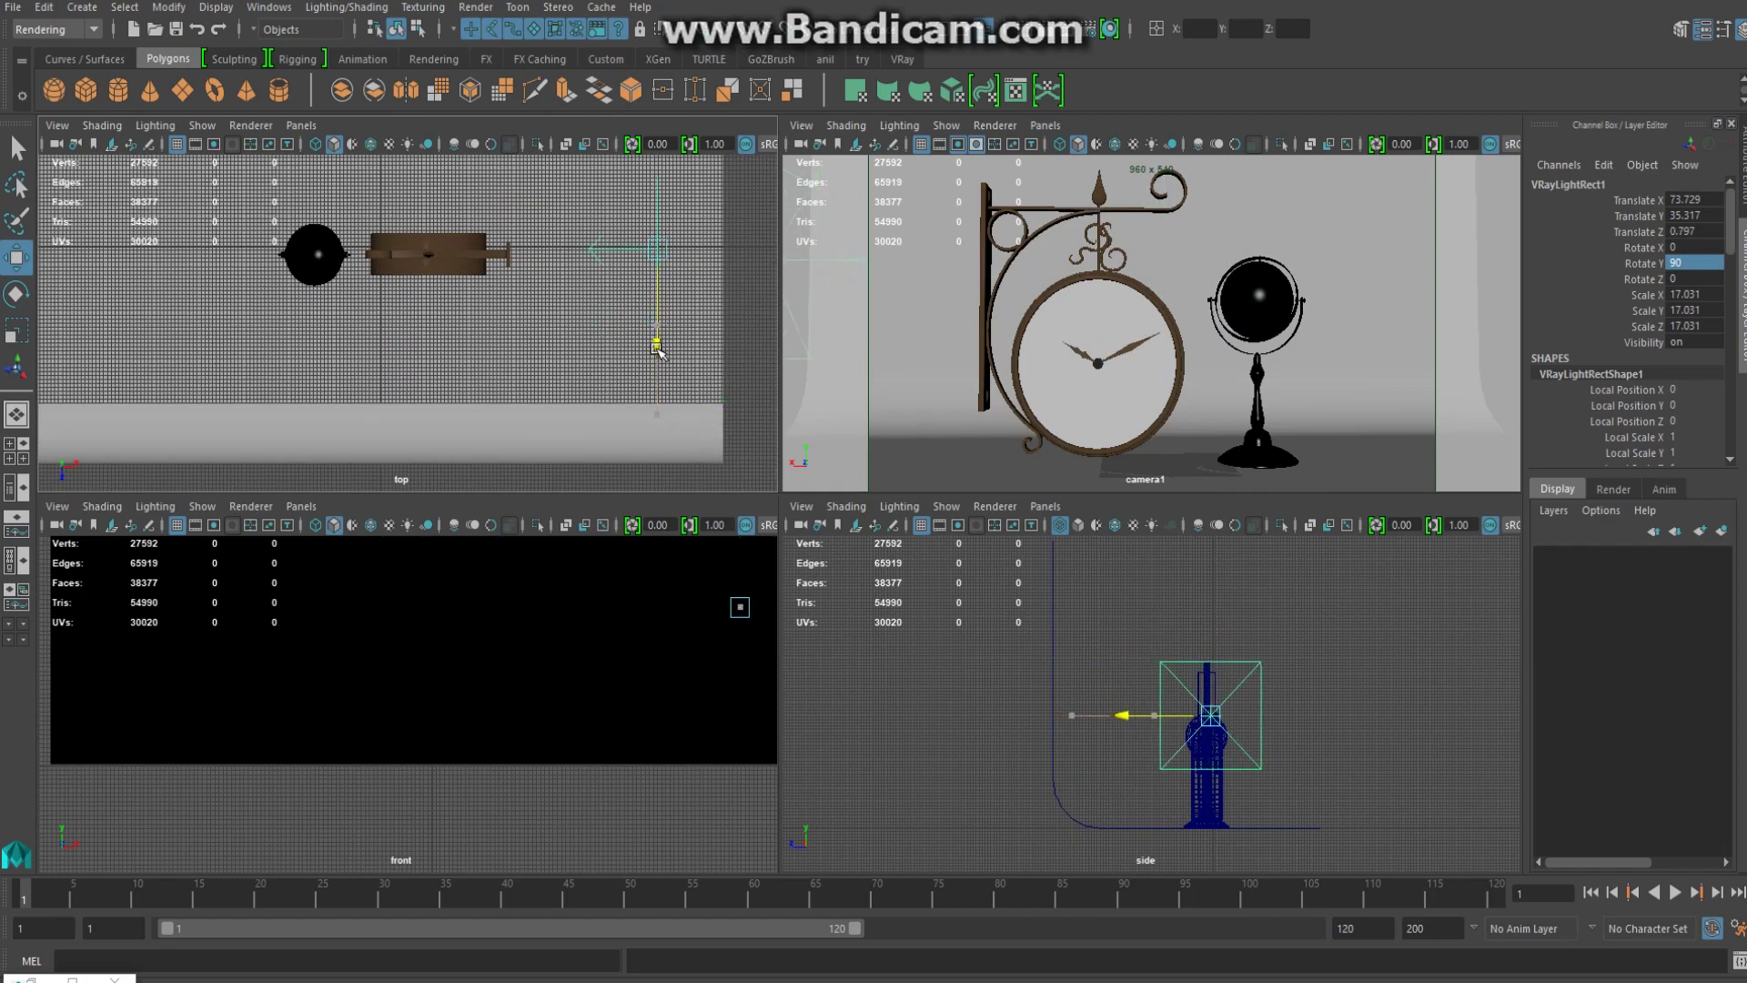
drag(746, 251, 734, 252)
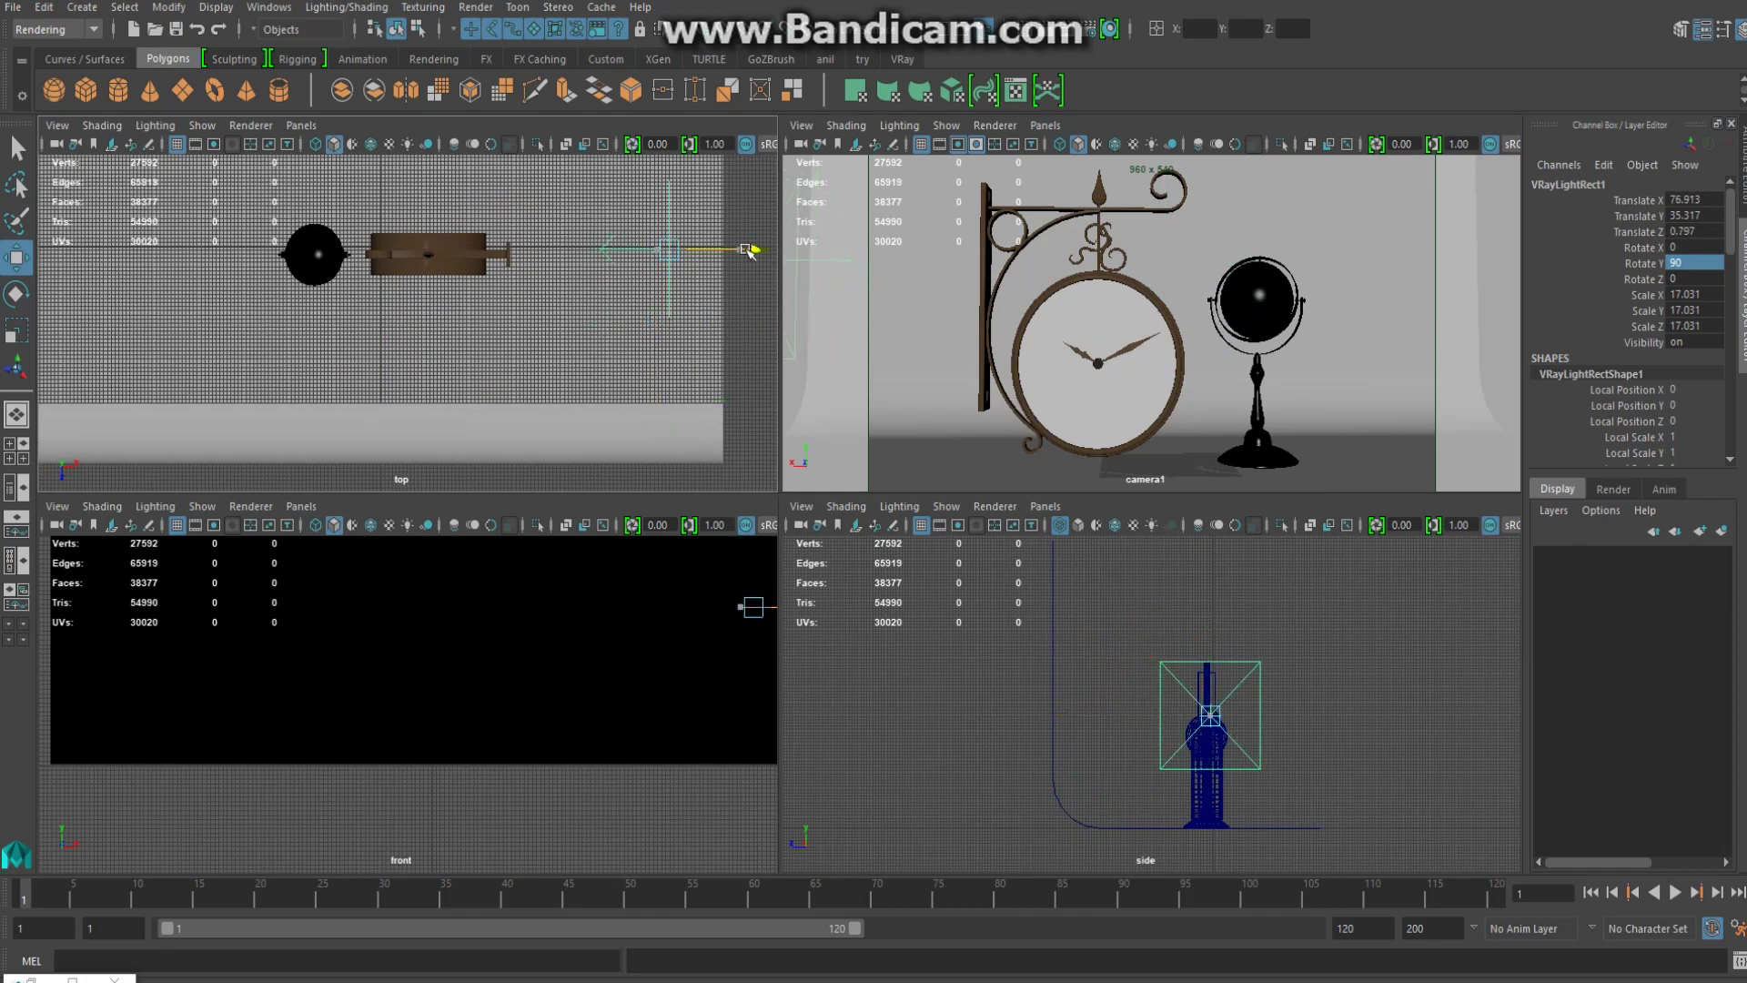
scroll(1292, 709, up, 2)
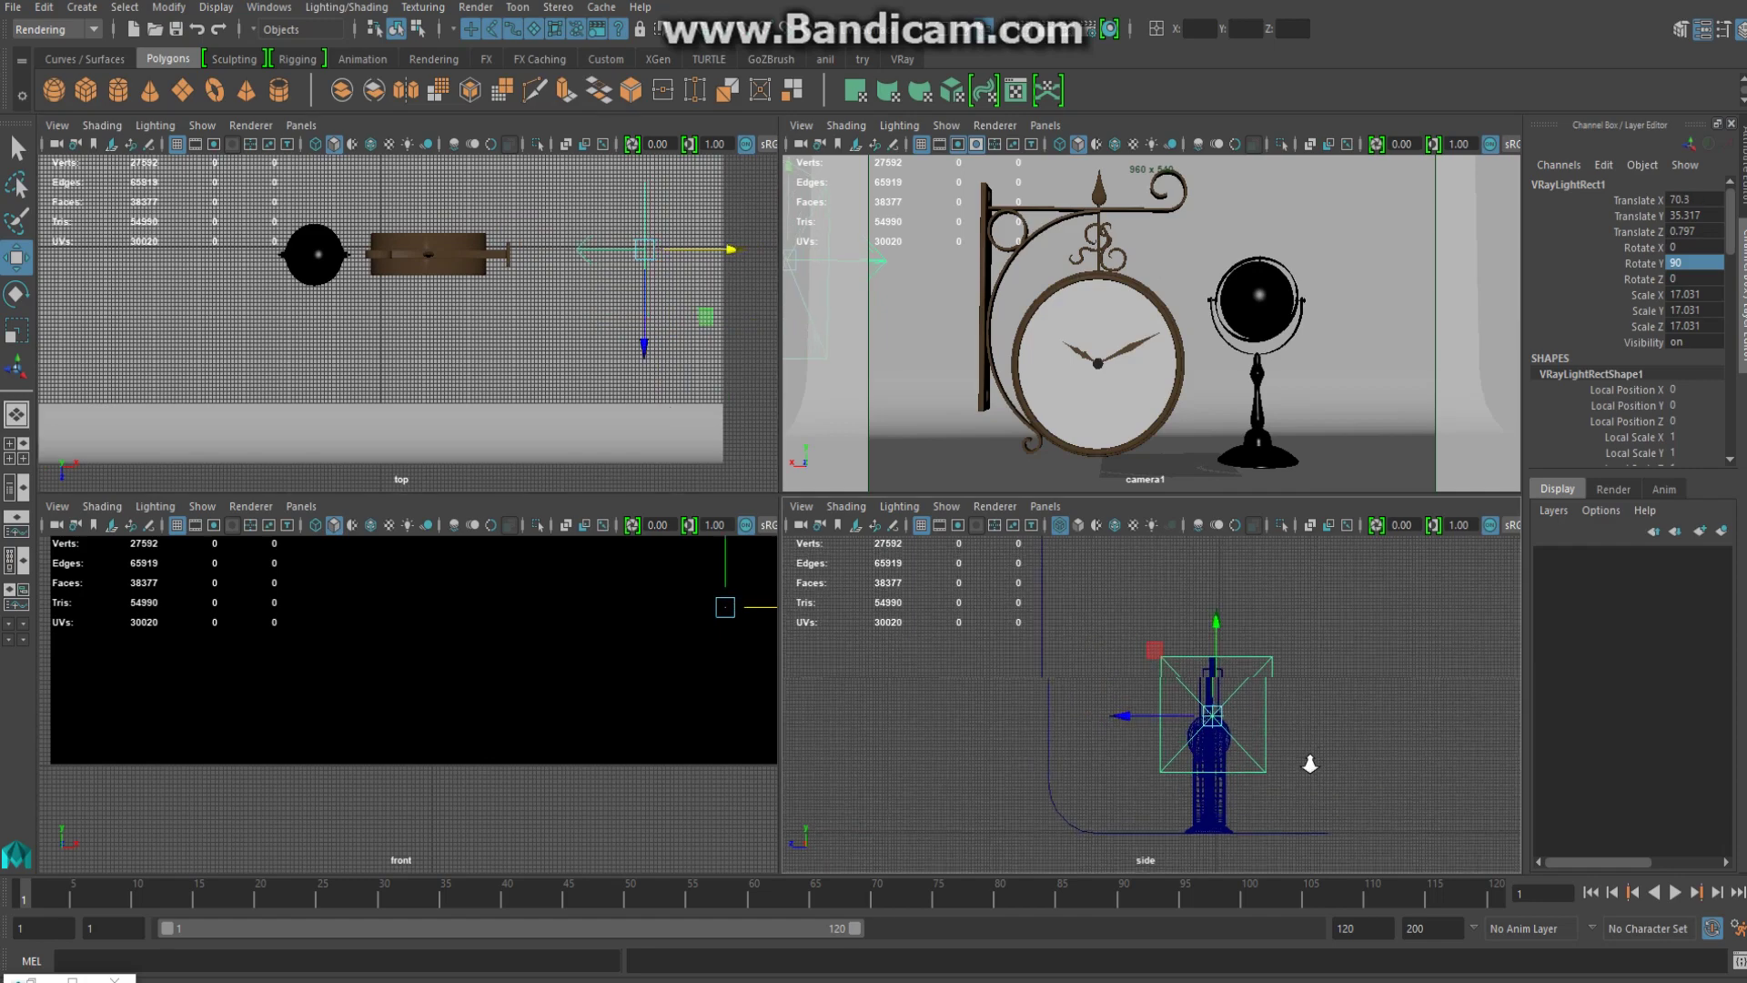
key(r)
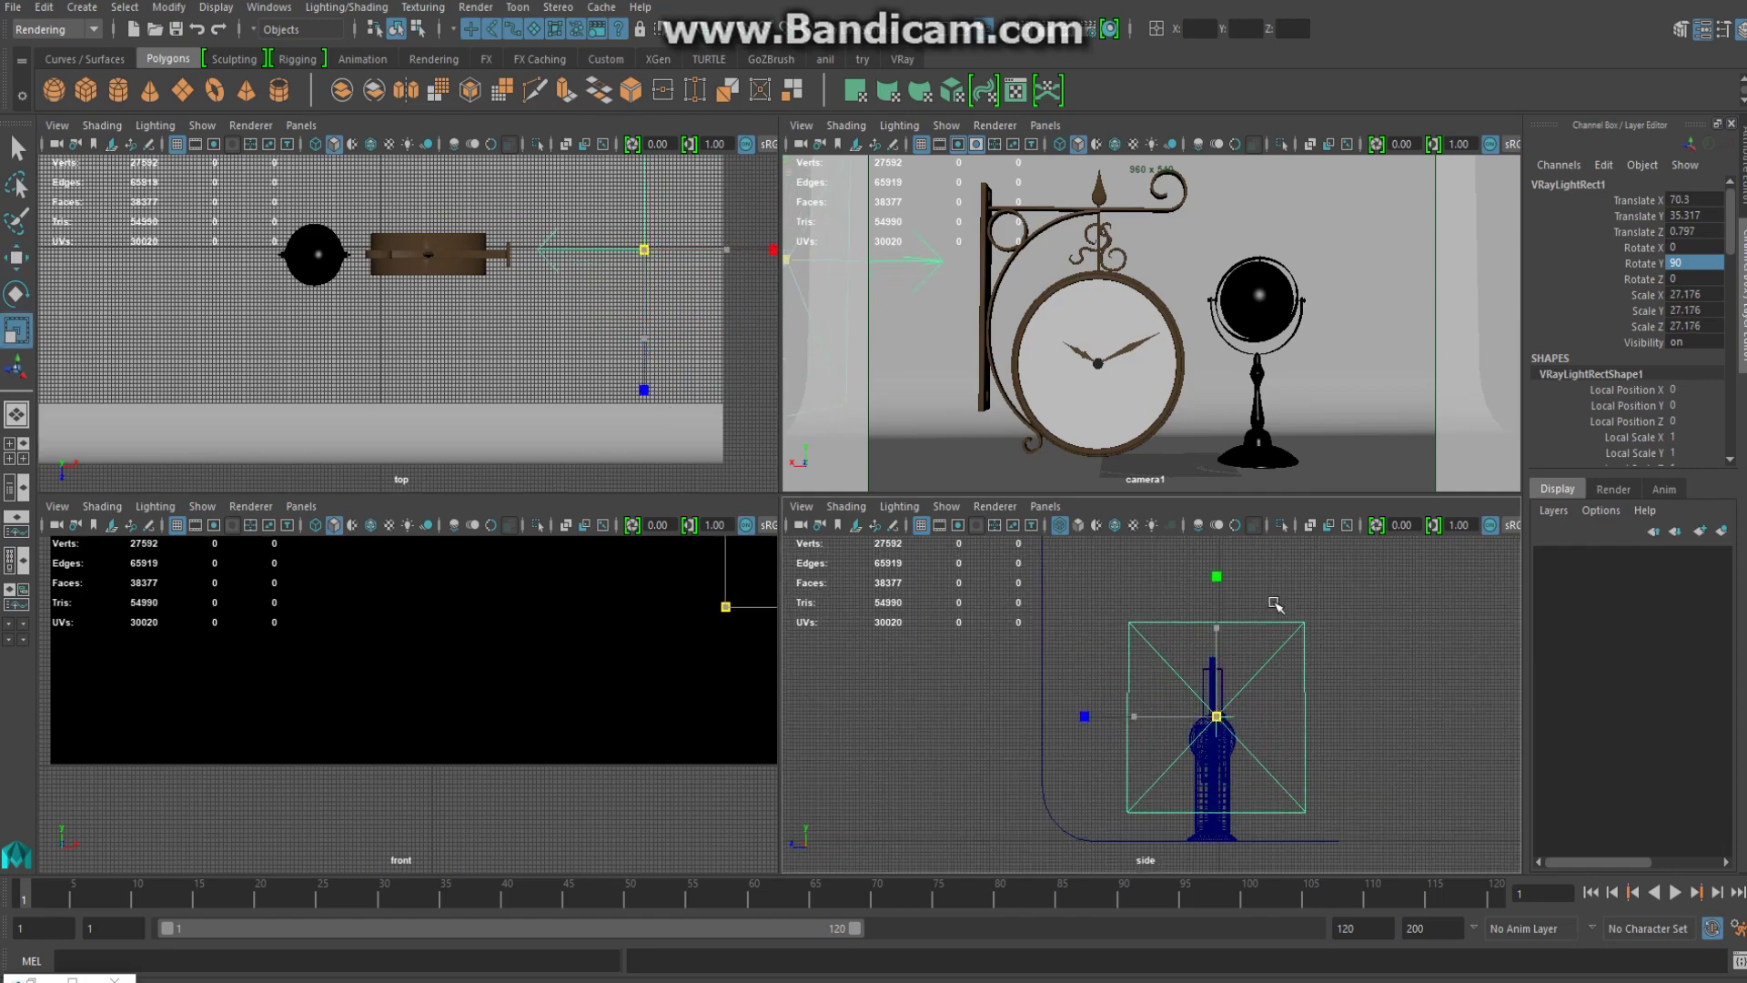
key(w)
click(1362, 307)
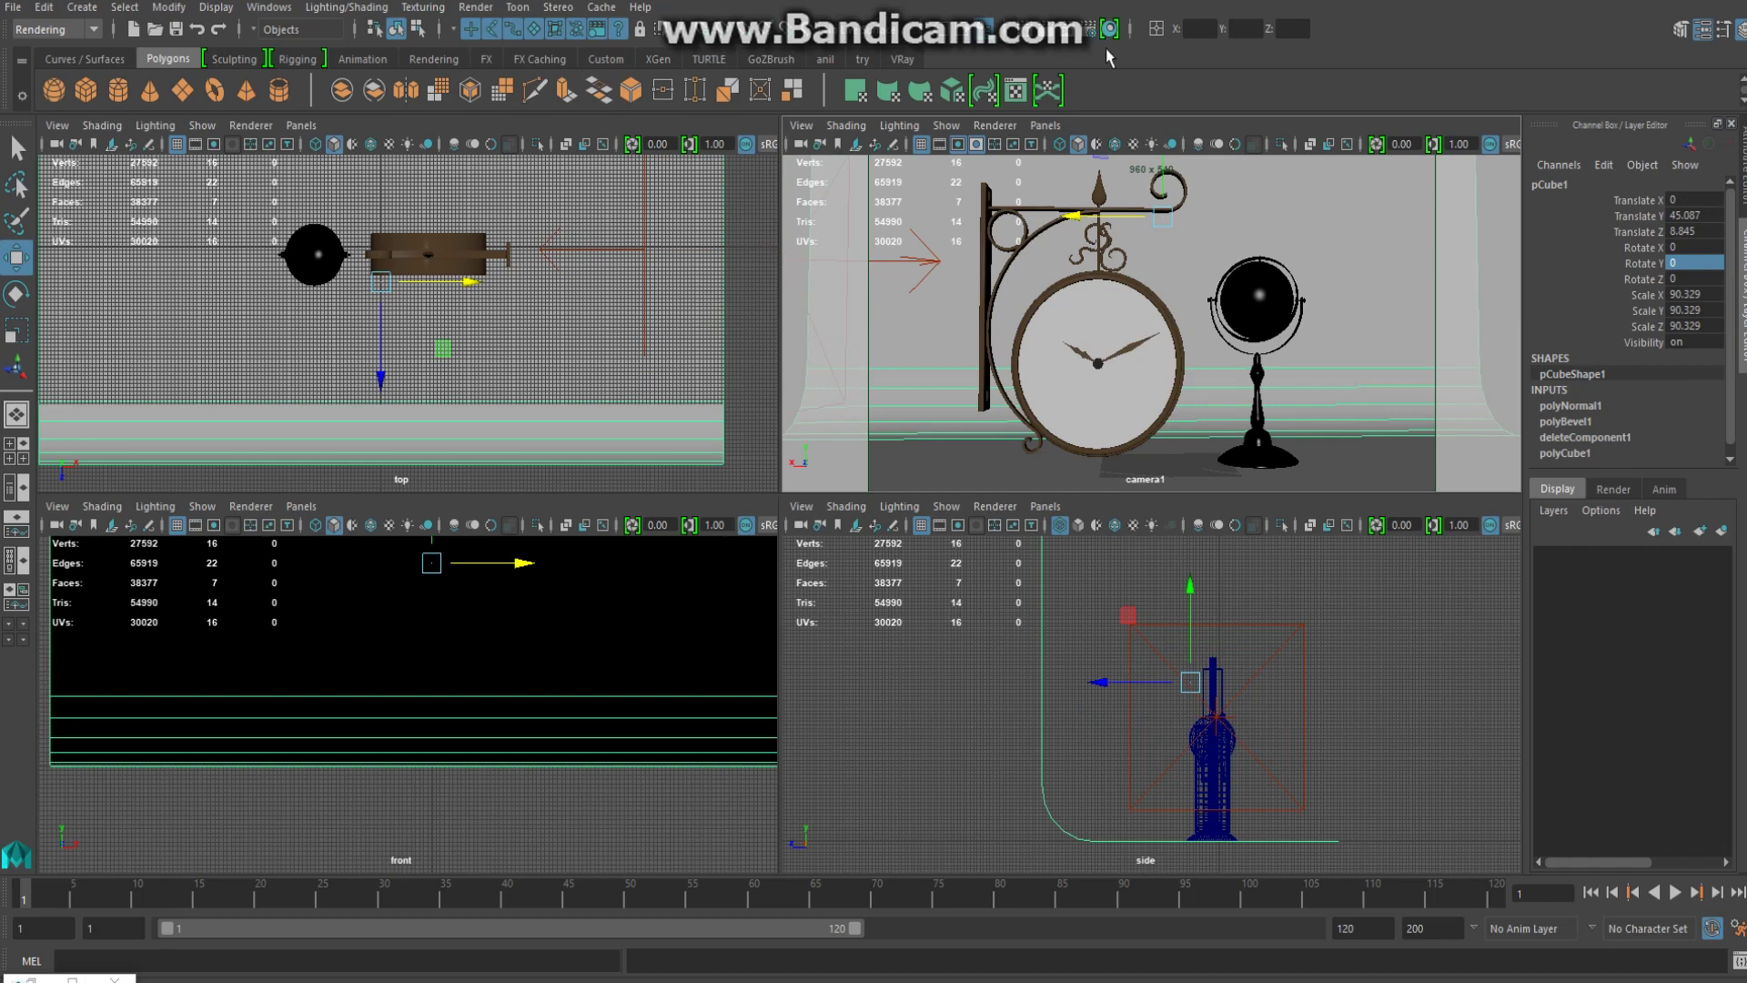
Render the current frame in the V-Ray frame buffer, minimize it, and reopen Render Settings
click(1042, 30)
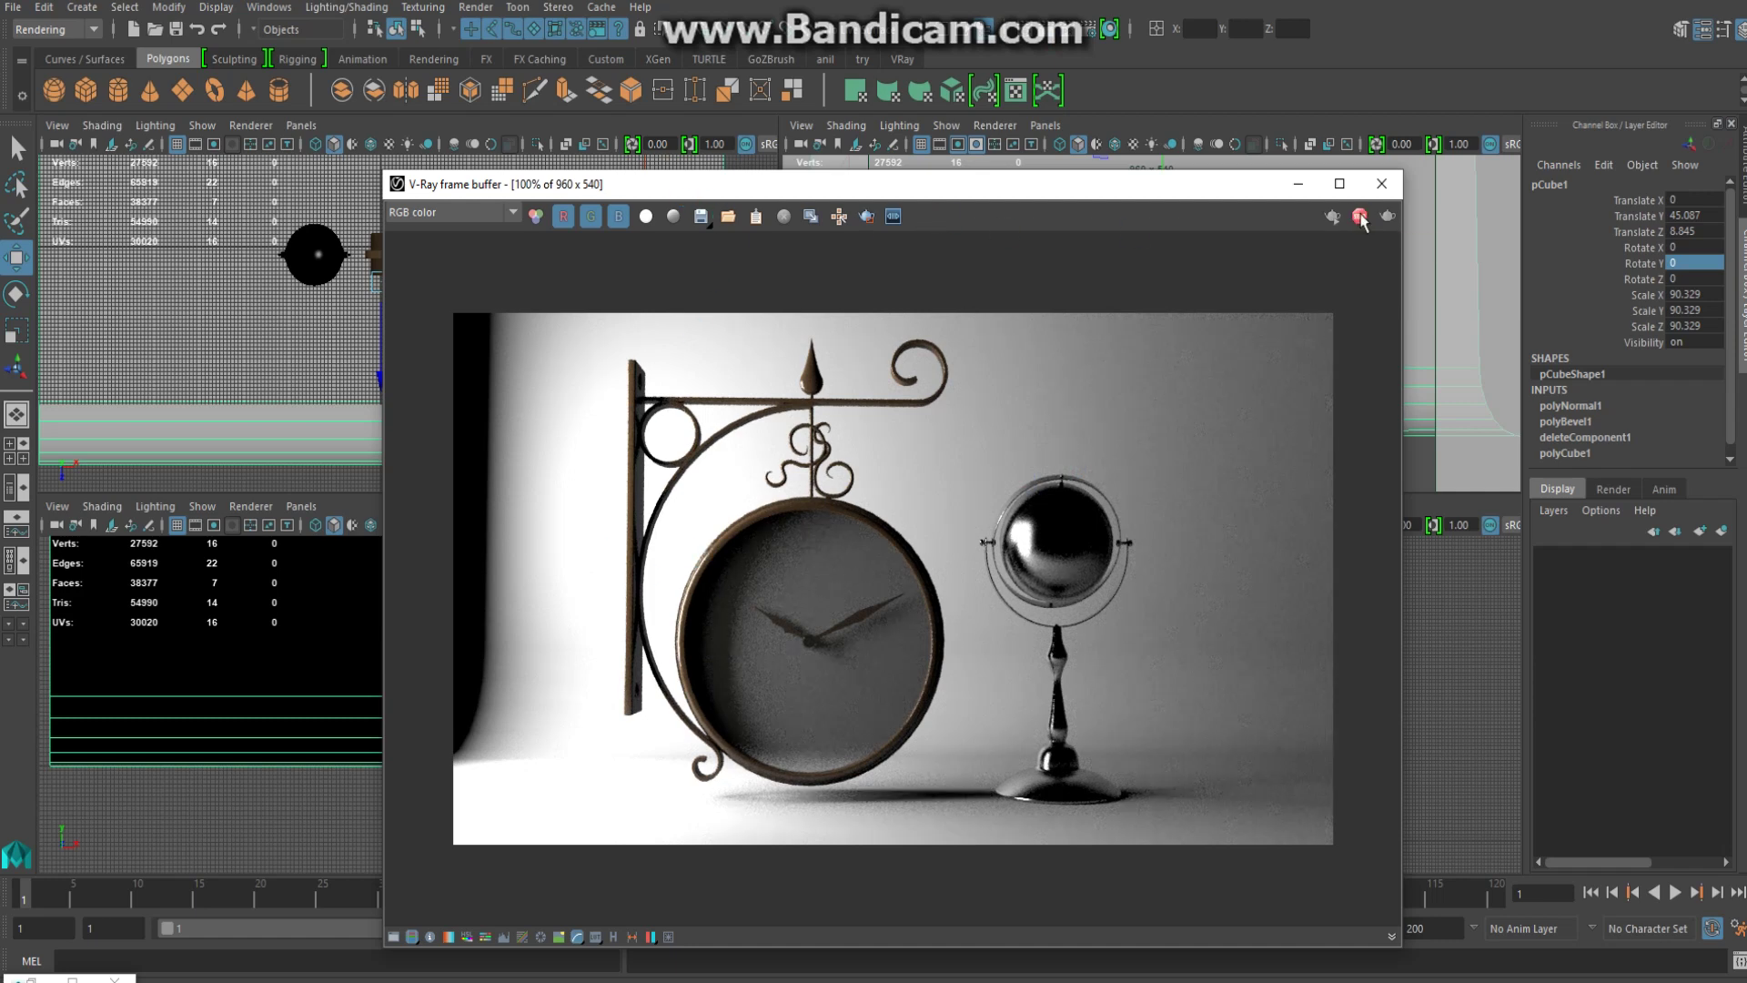
click(1297, 184)
click(1089, 32)
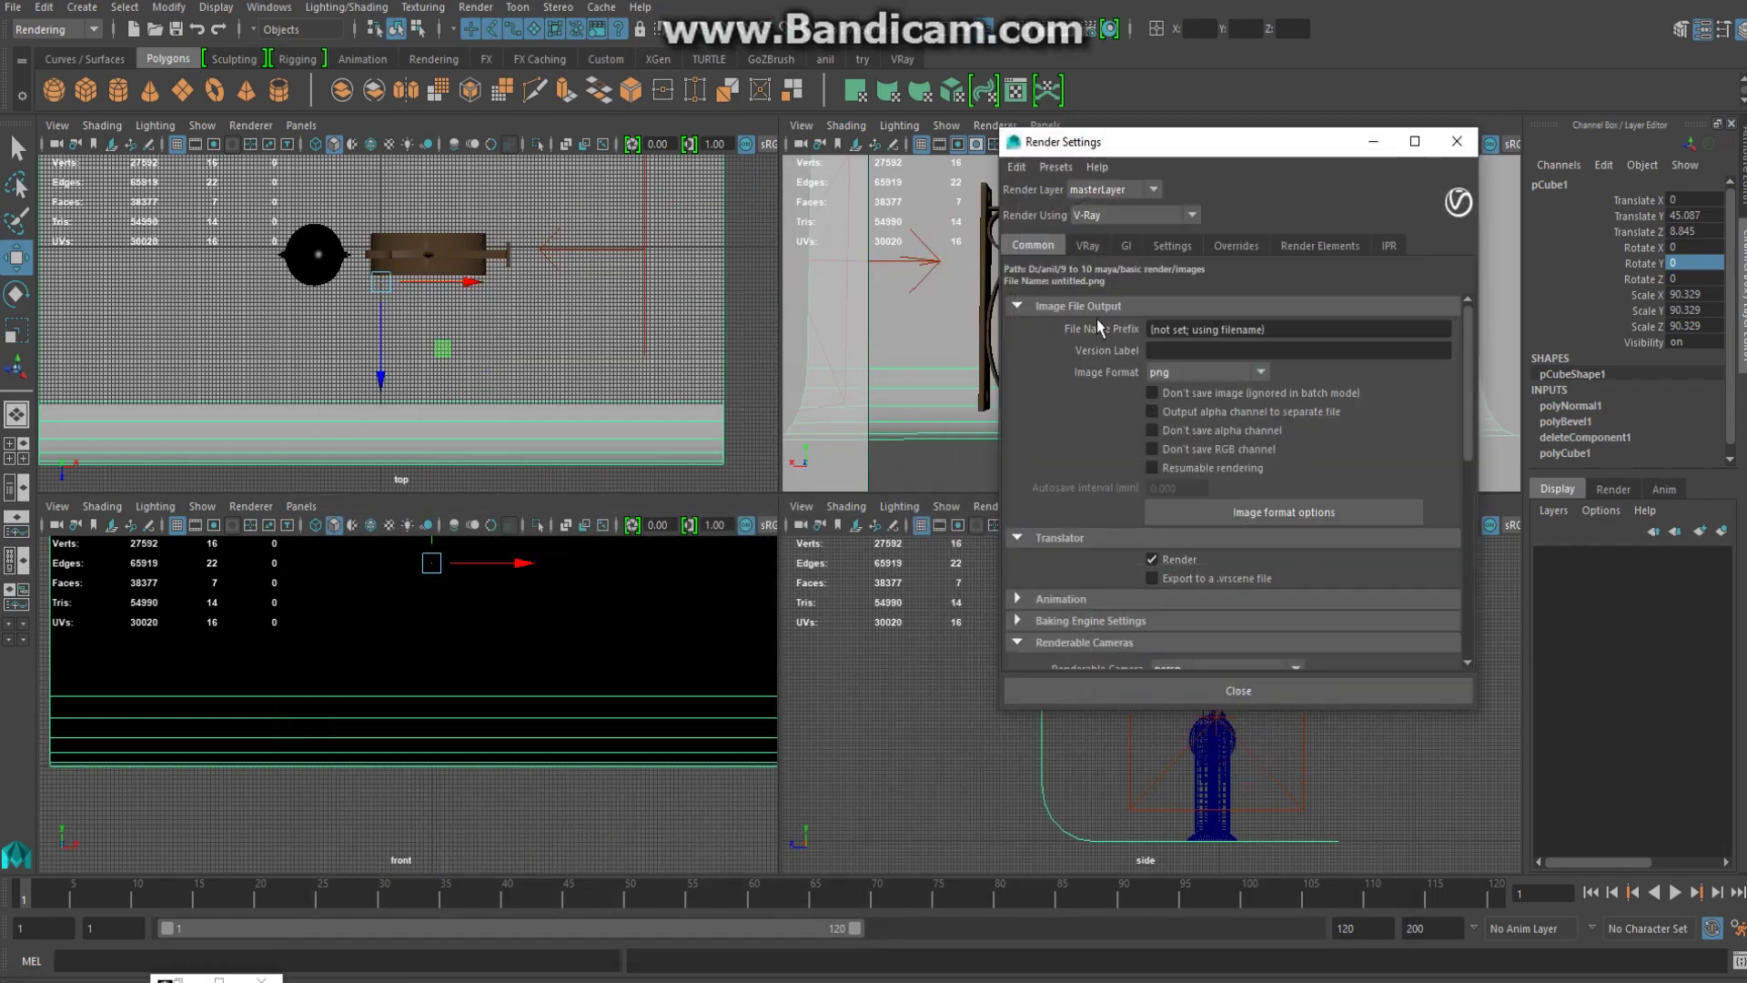
Review the V-Ray image sampler (Bucket) and GI tabs, return to Common, and close Render Settings
click(1086, 244)
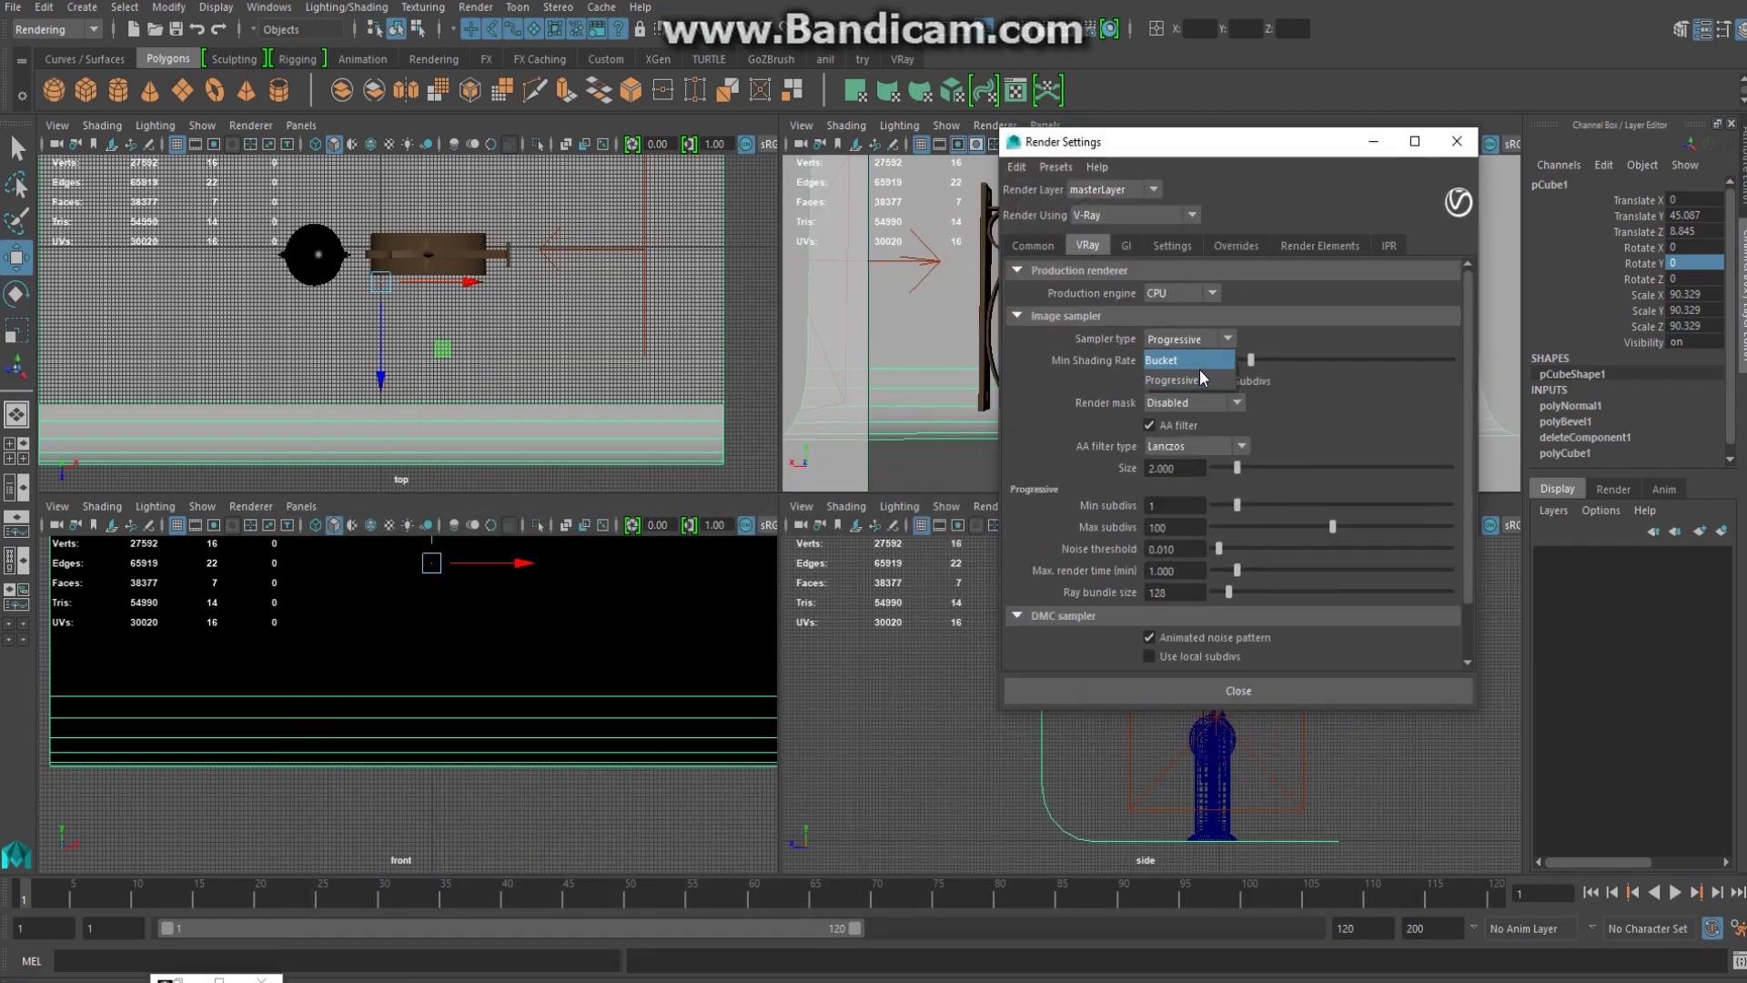
click(1194, 358)
click(1126, 245)
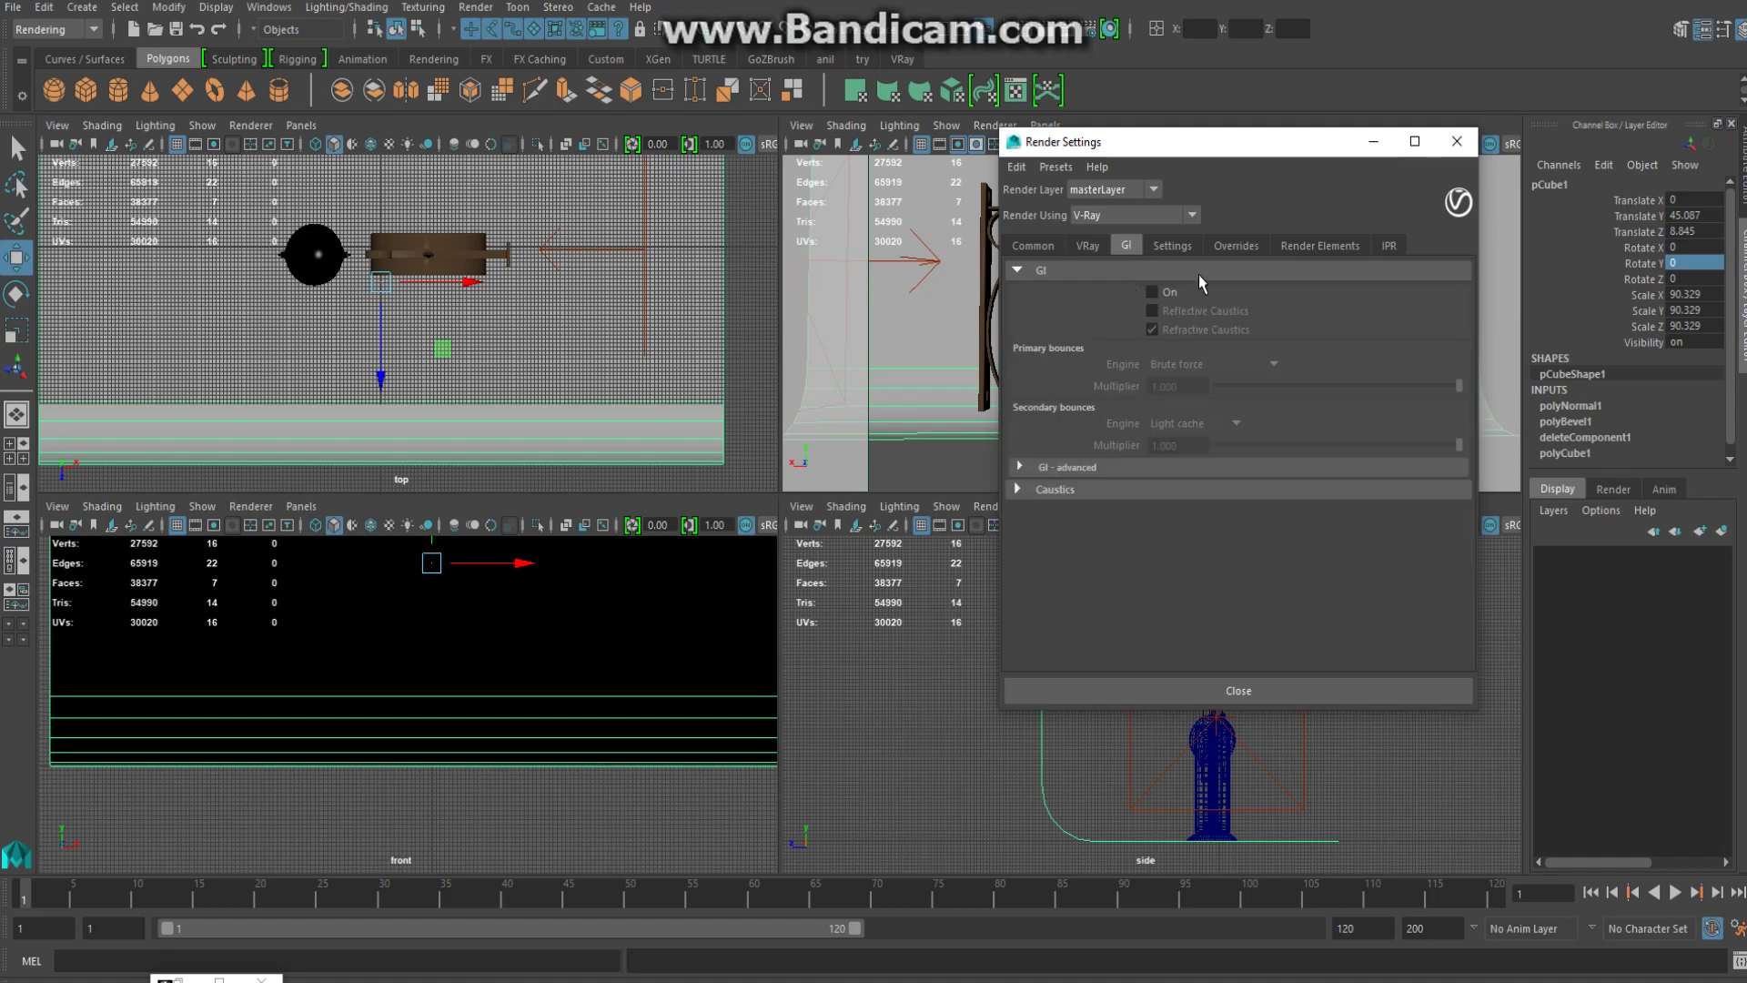
click(1173, 246)
click(1310, 242)
click(1034, 247)
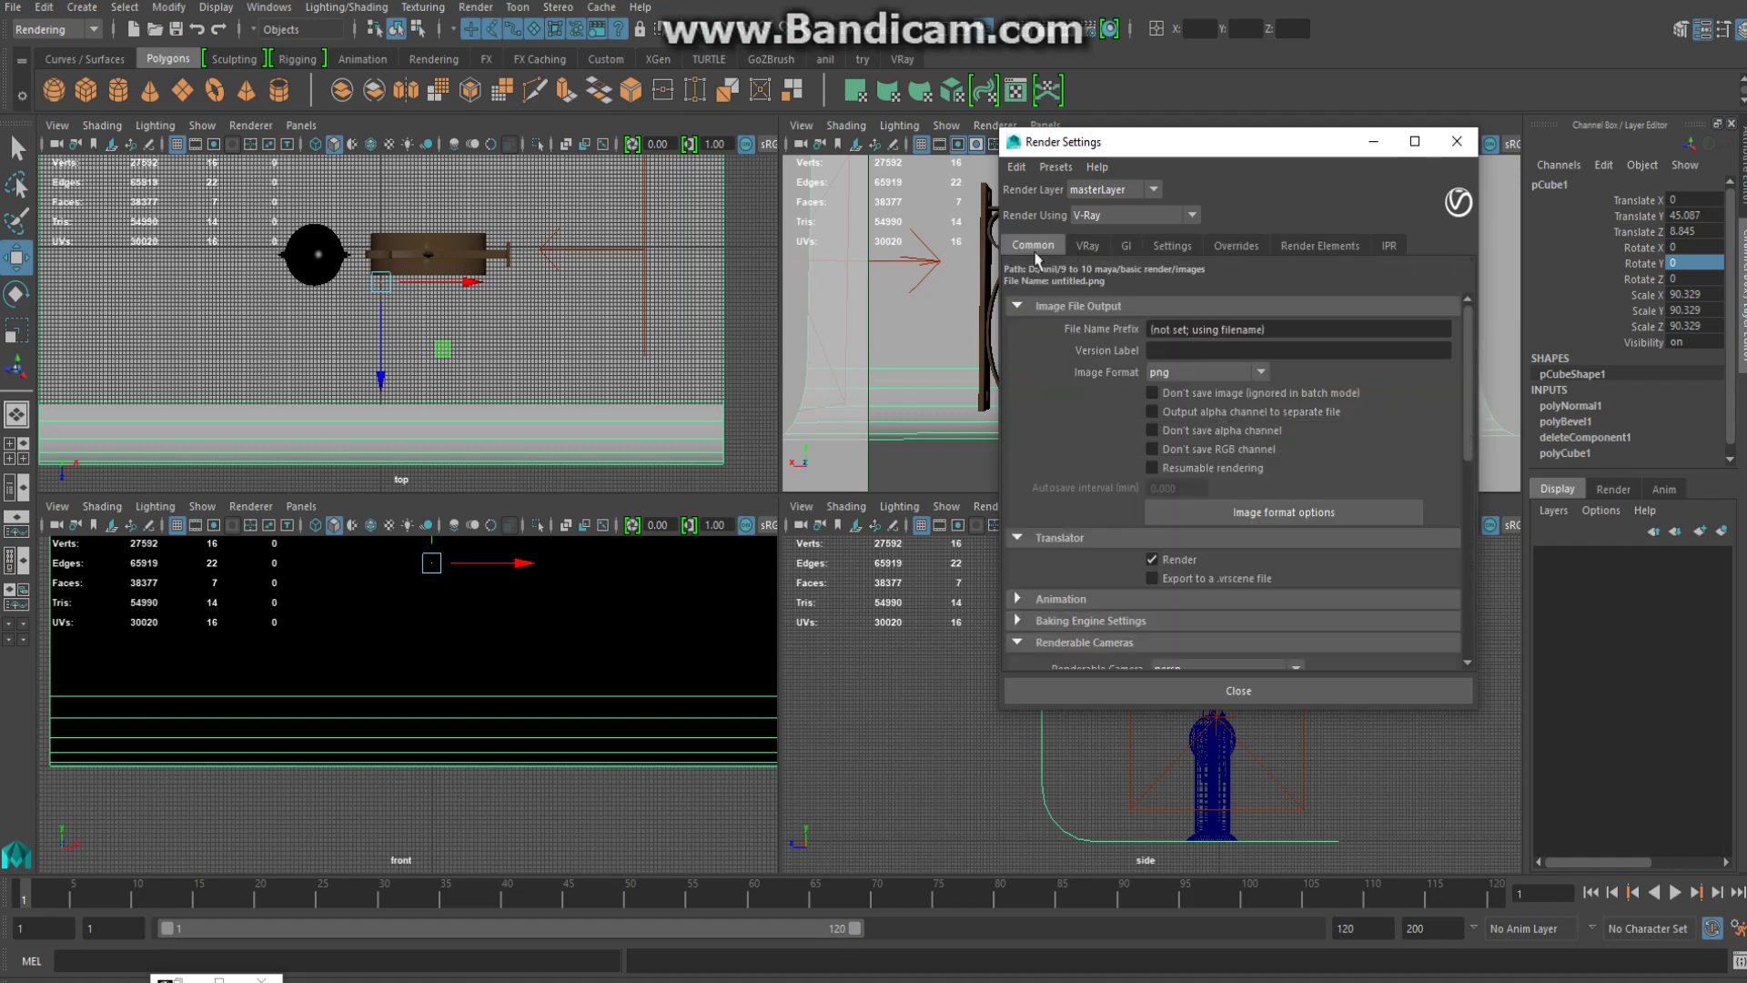
click(1457, 146)
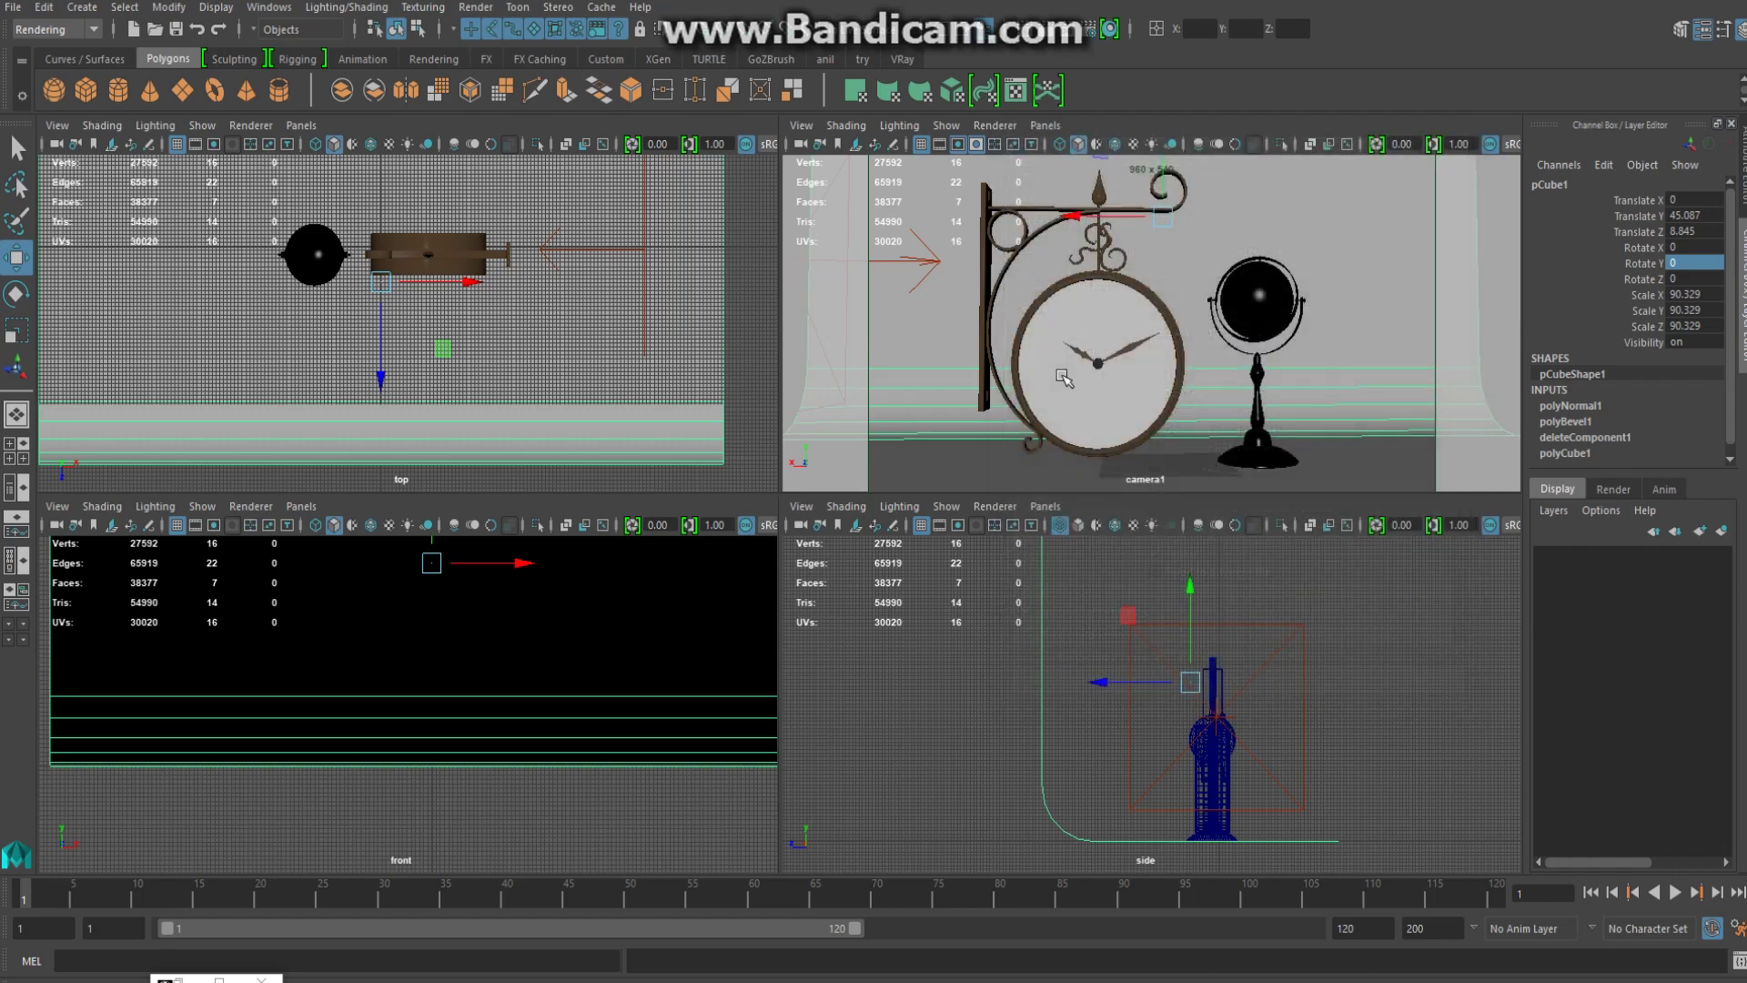
click(935, 258)
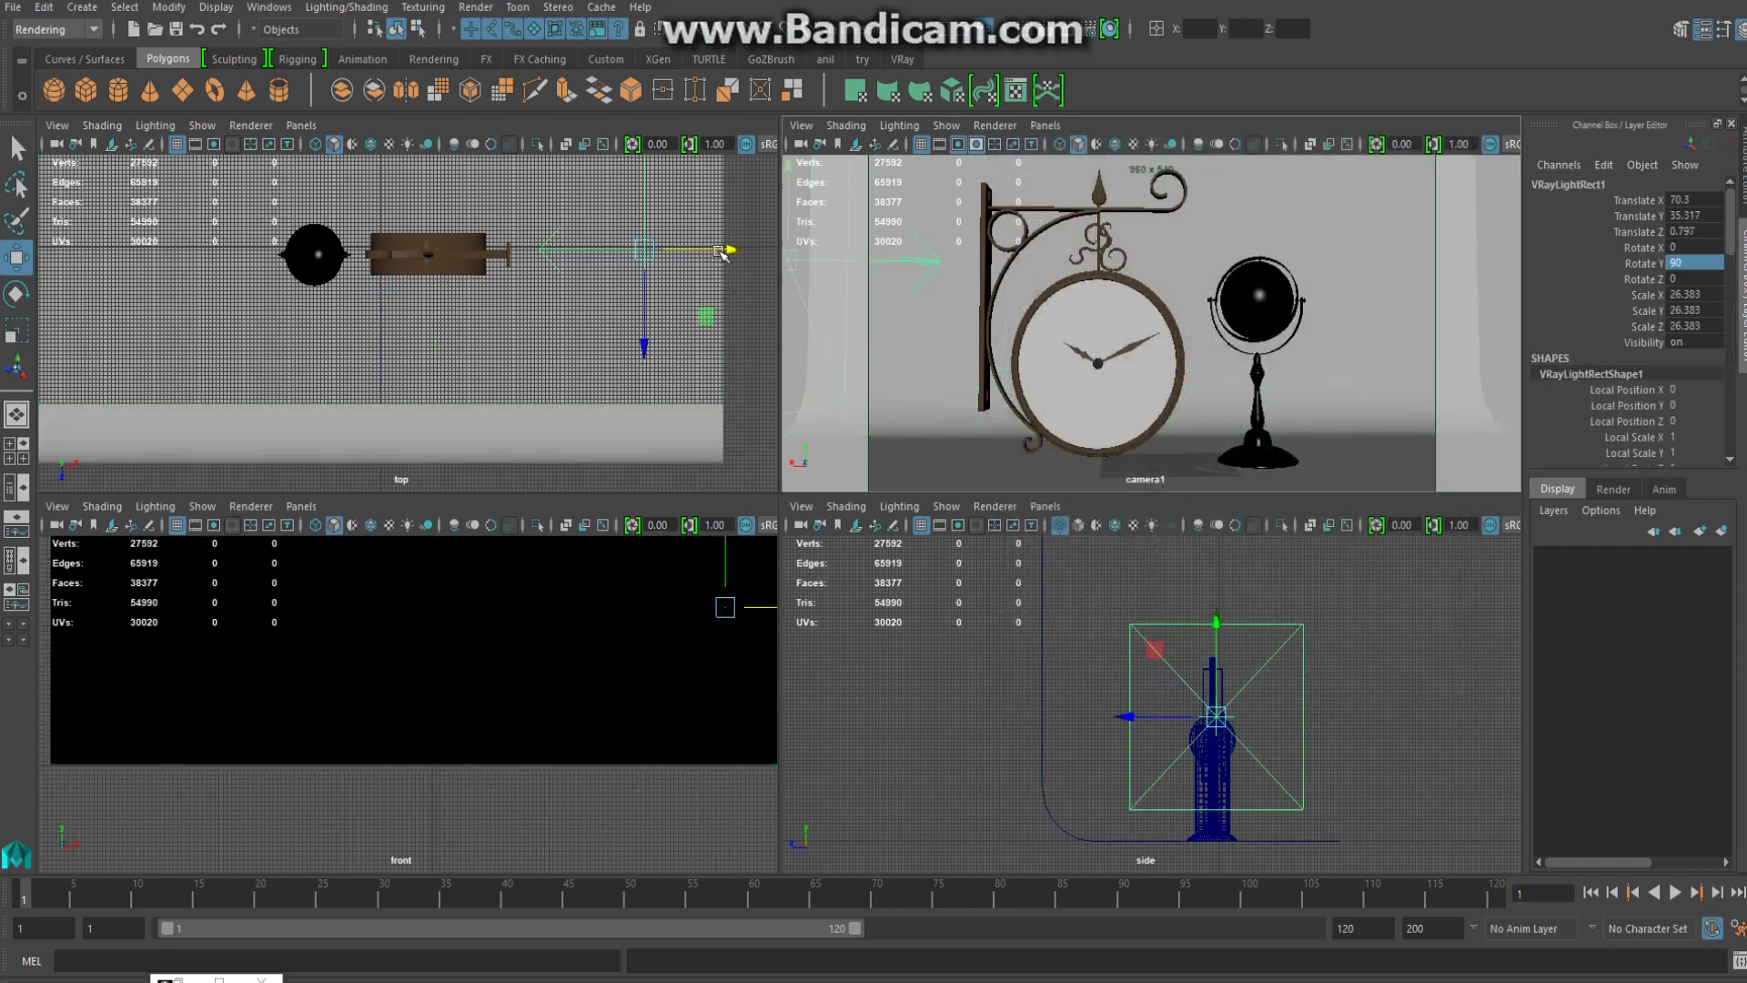
Duplicate the right rectangle light, move the copy left to X -68.34, and set Rotate Y to 60
click(43, 6)
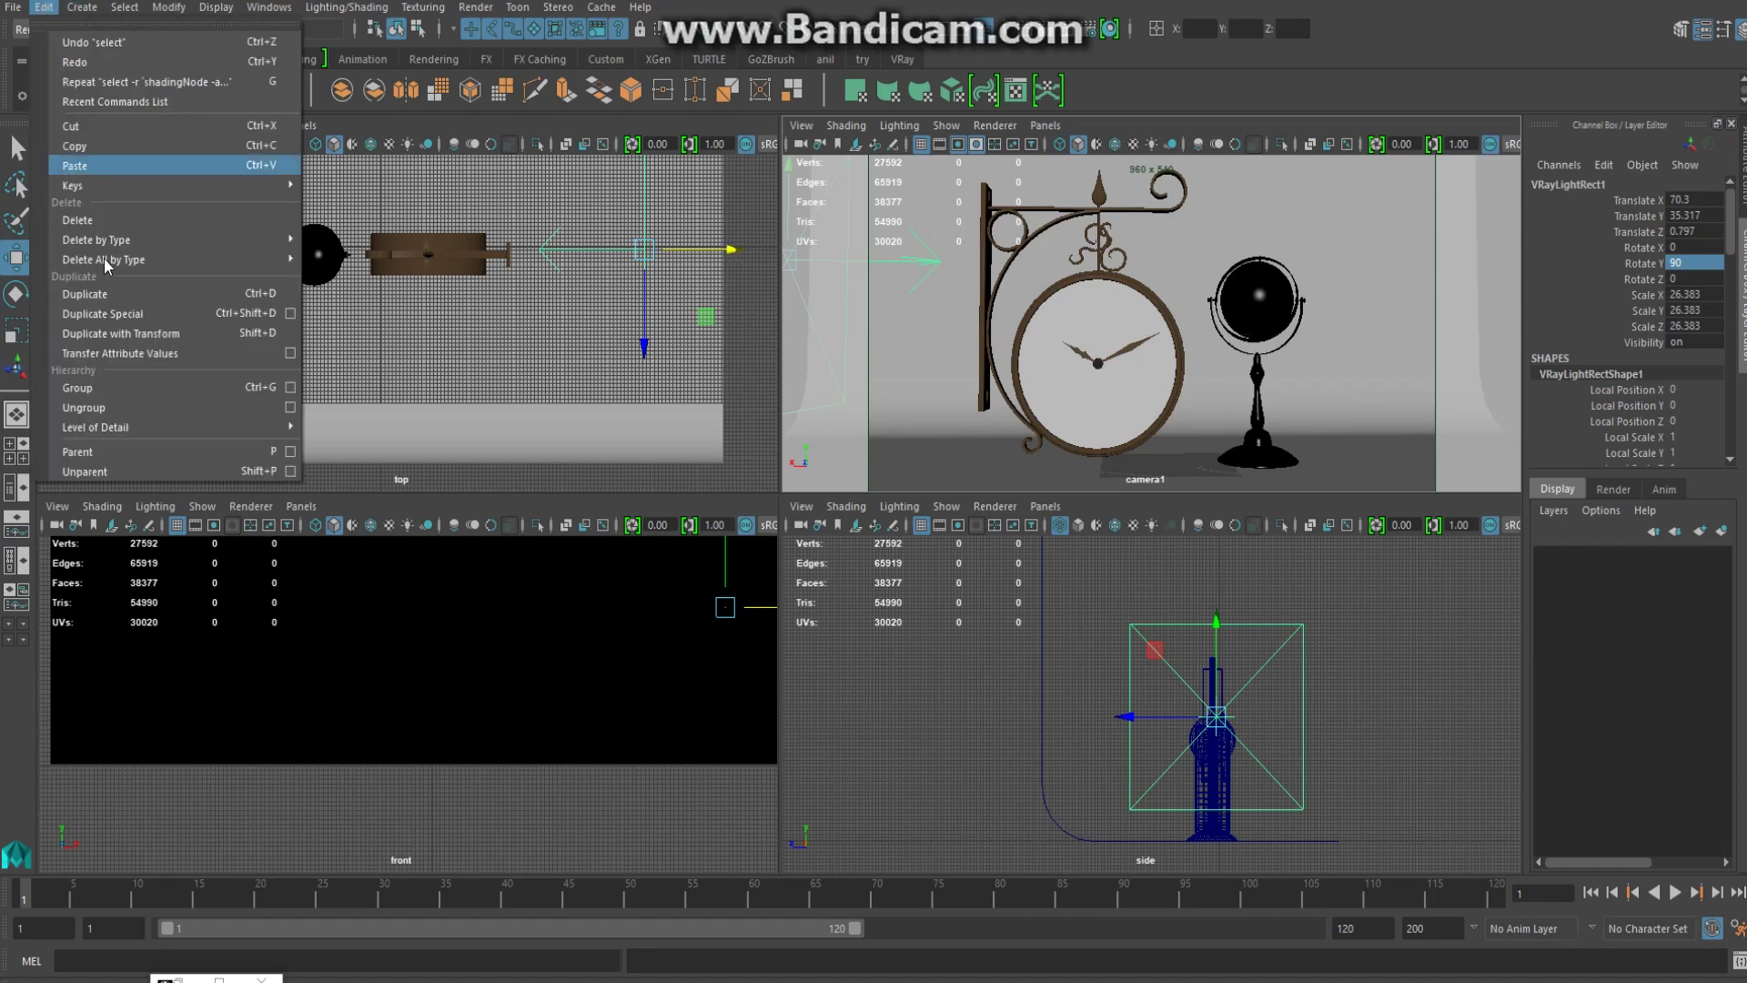
click(107, 301)
drag(723, 257, 205, 250)
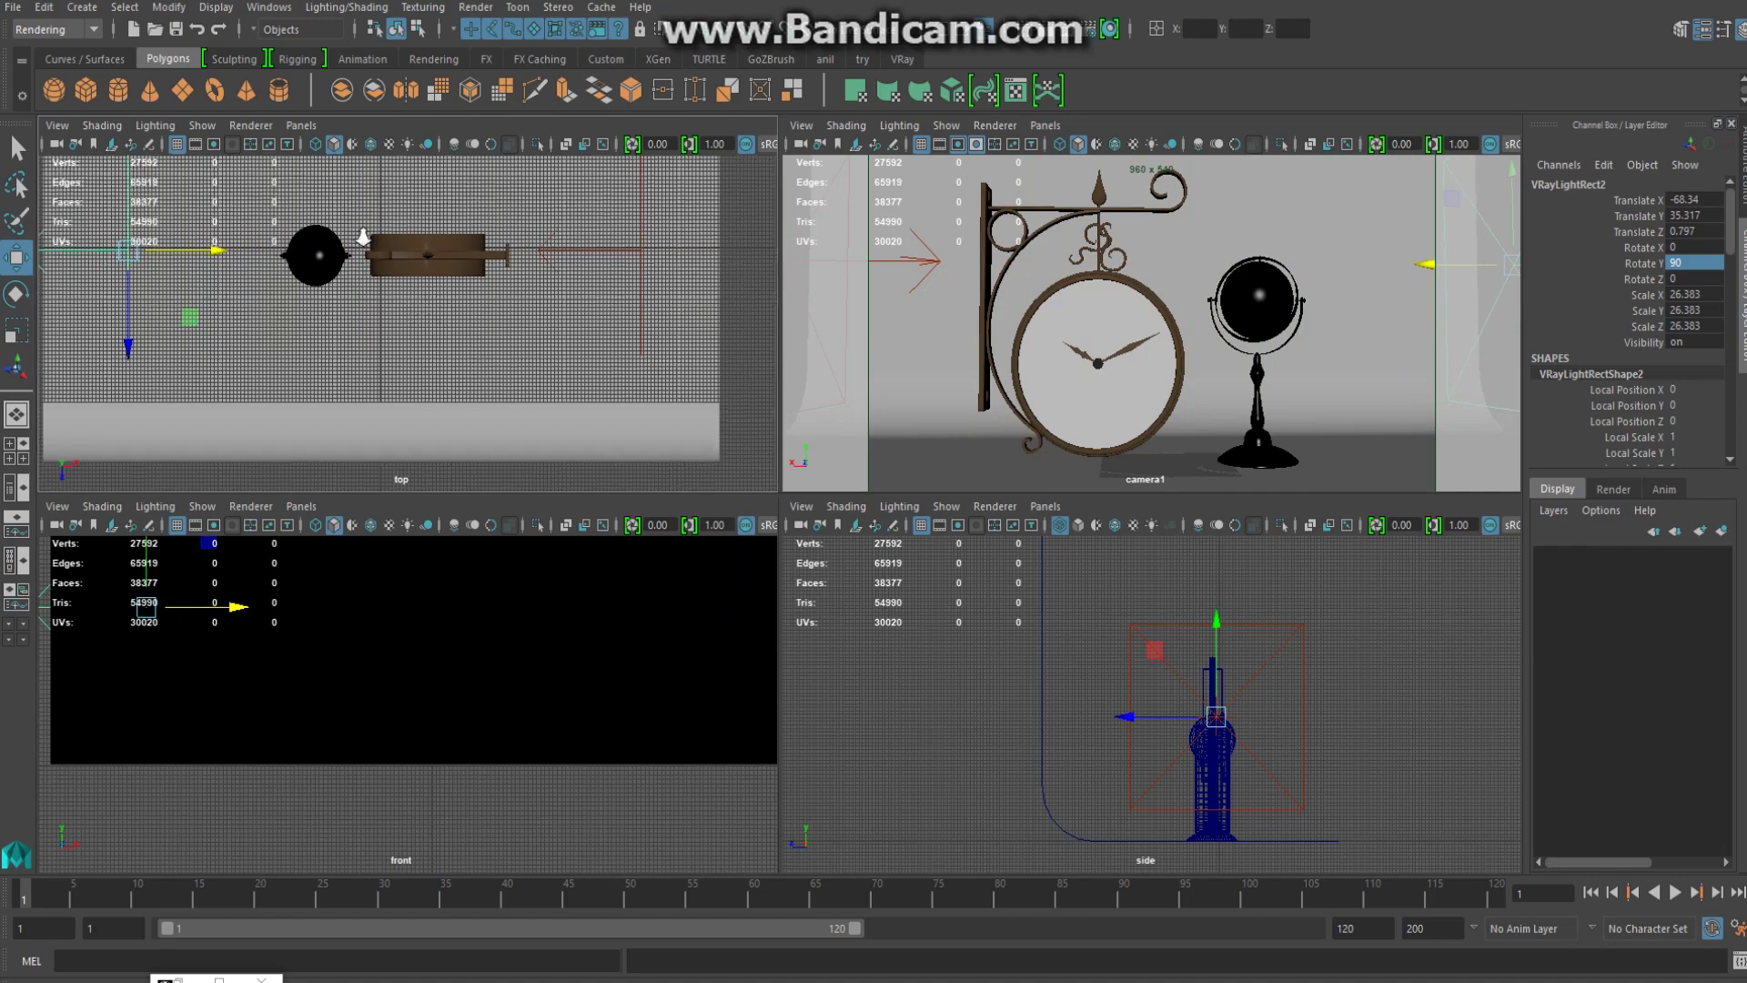
alt+middle_drag(364, 292, 373, 325)
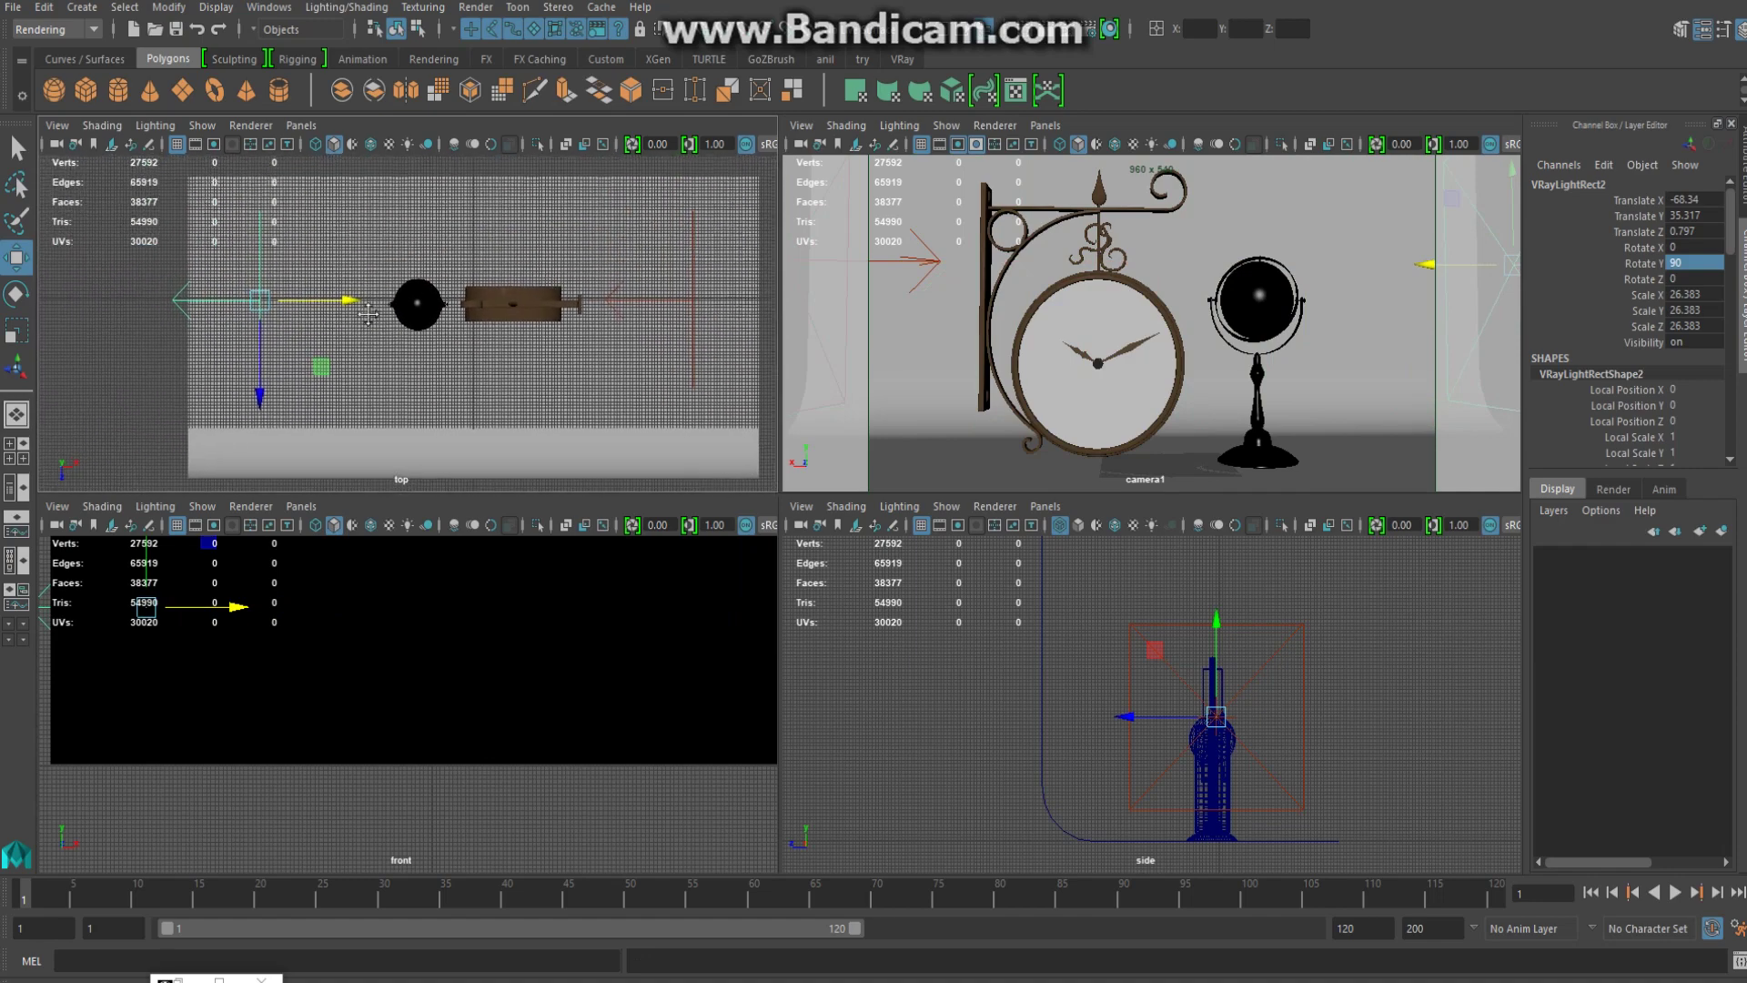
double_click(1675, 264)
text(60)
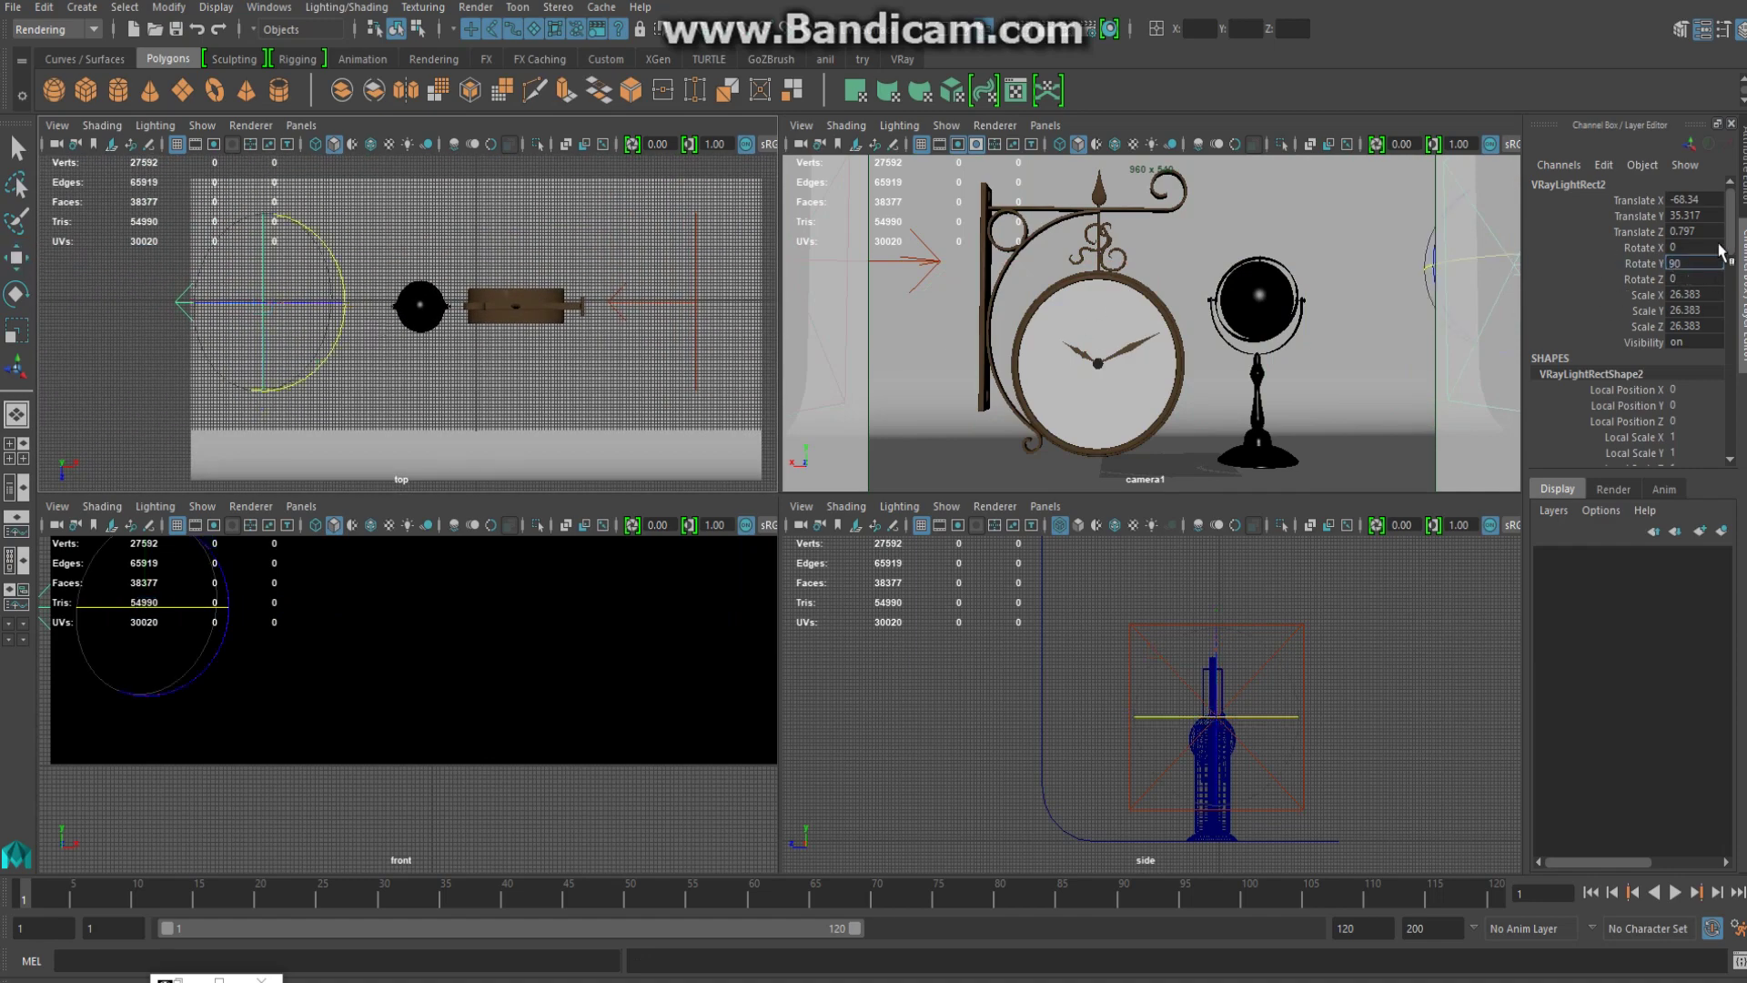
click(575, 330)
Render the clock and globe scene in V-Ray, stopping it when nearly finished
key(w)
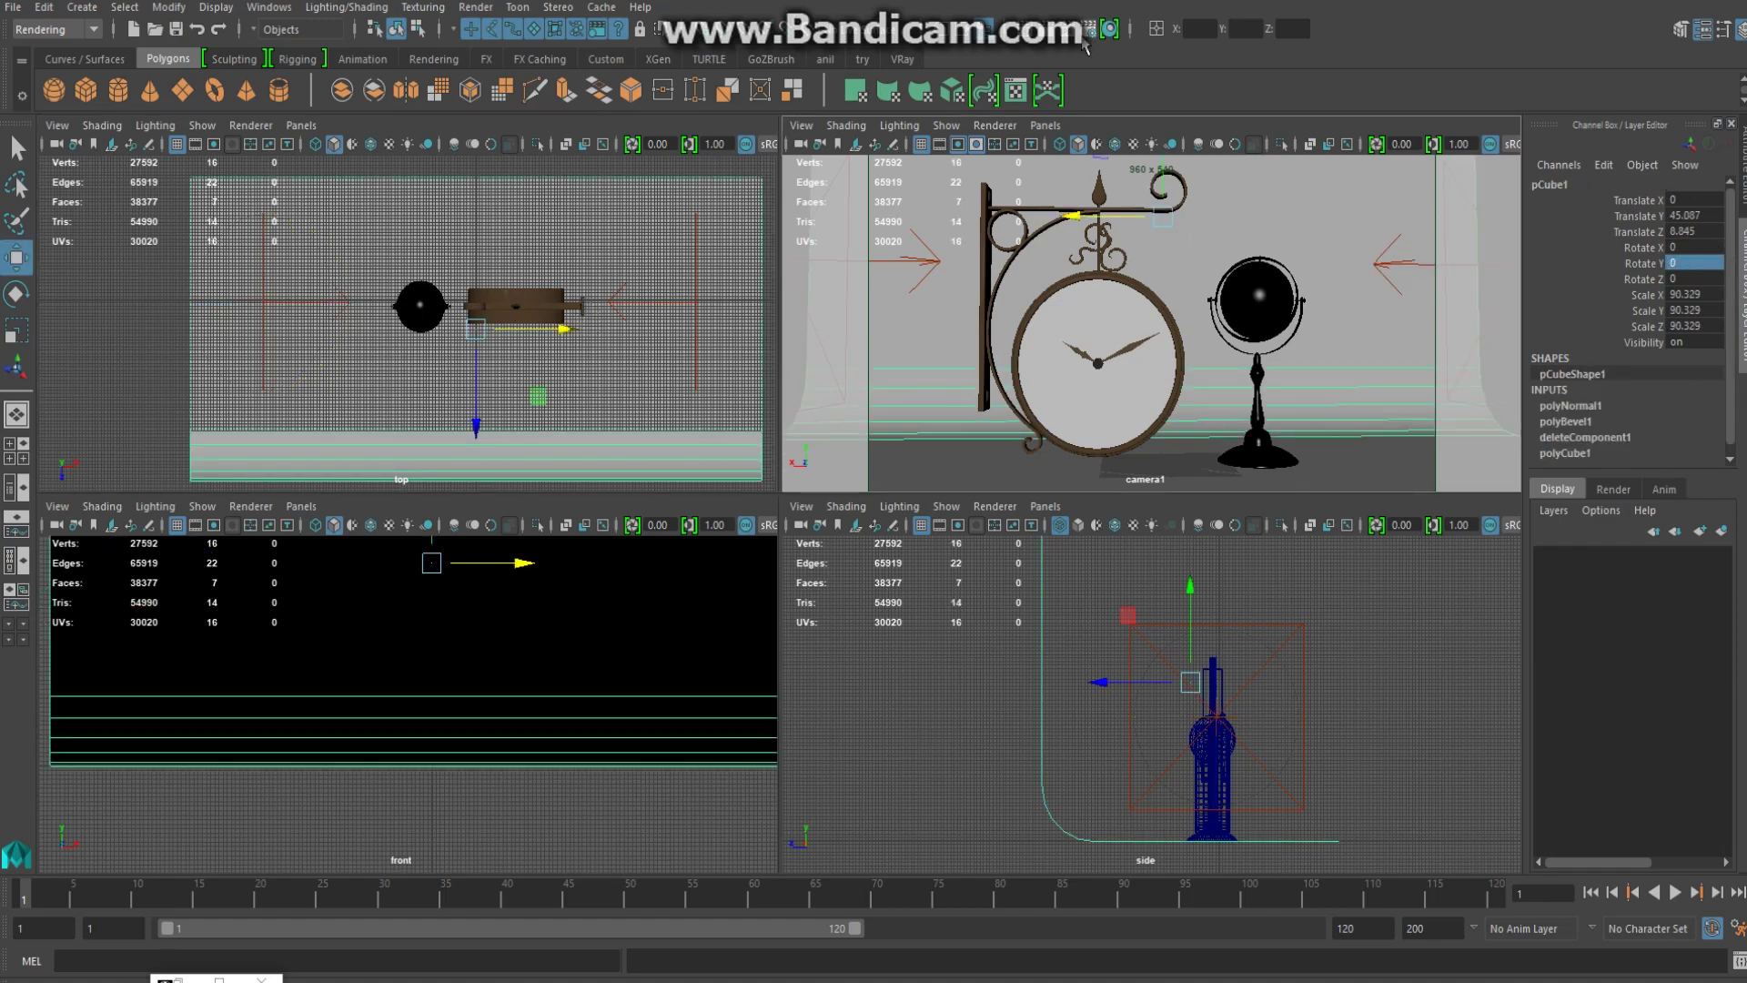
click(1055, 35)
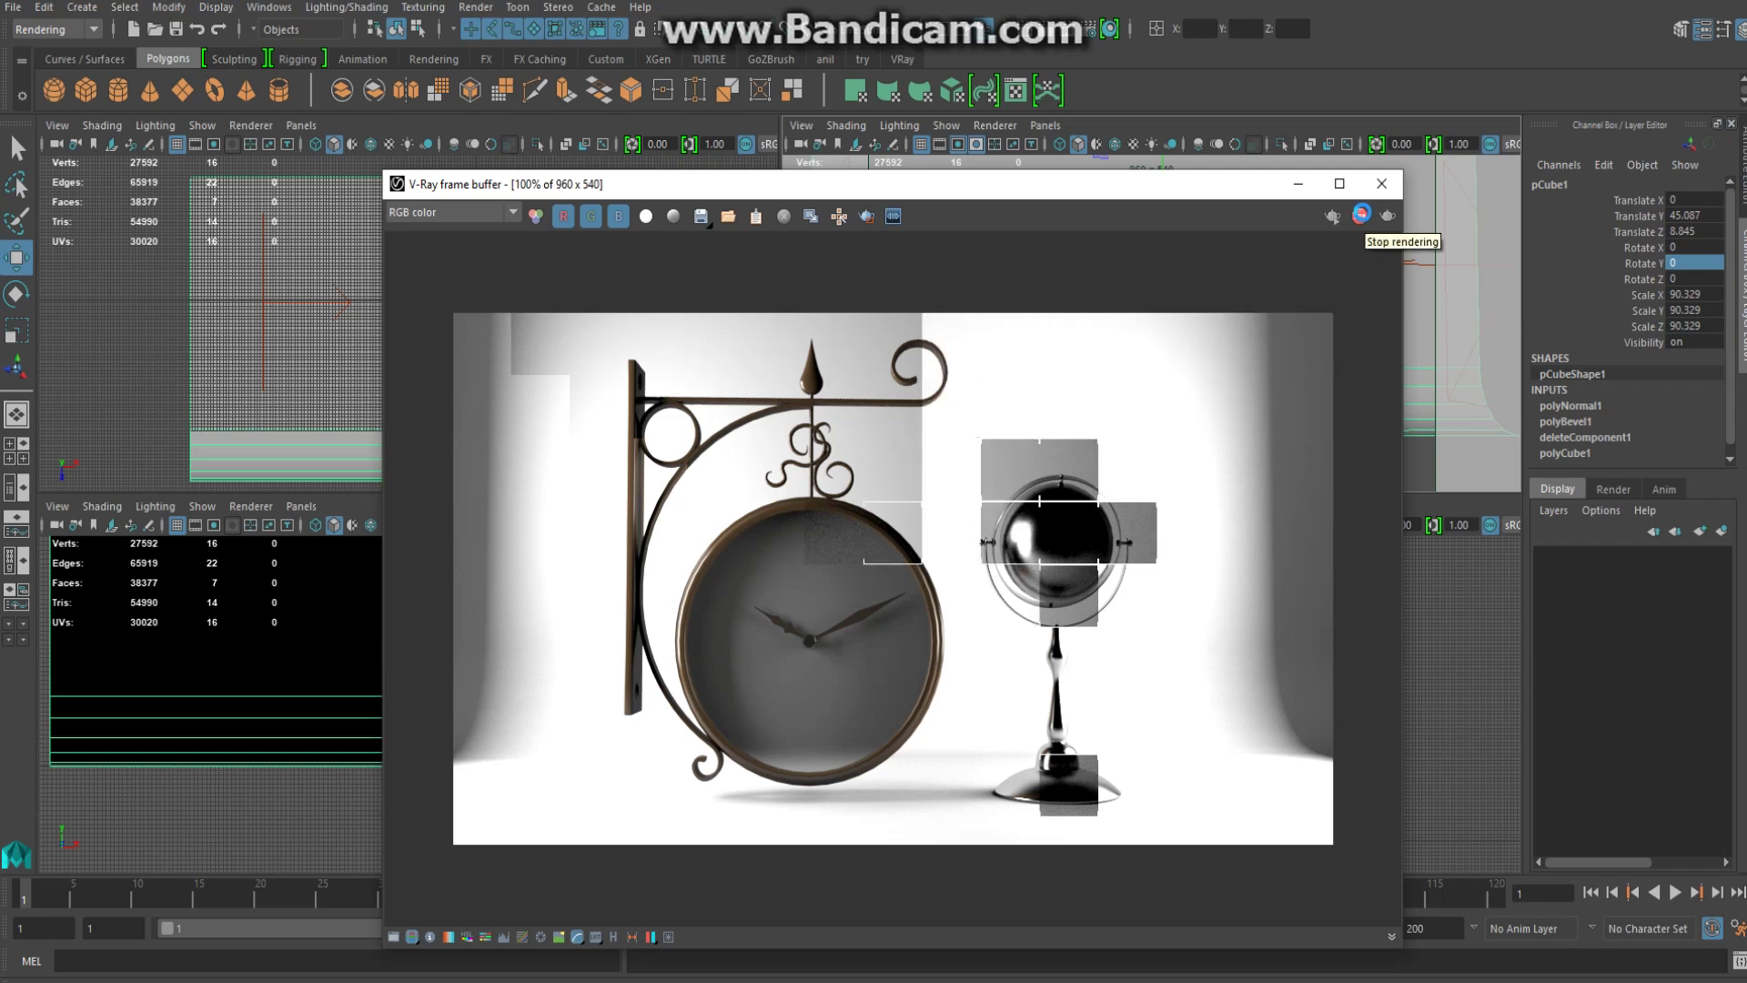
click(1361, 215)
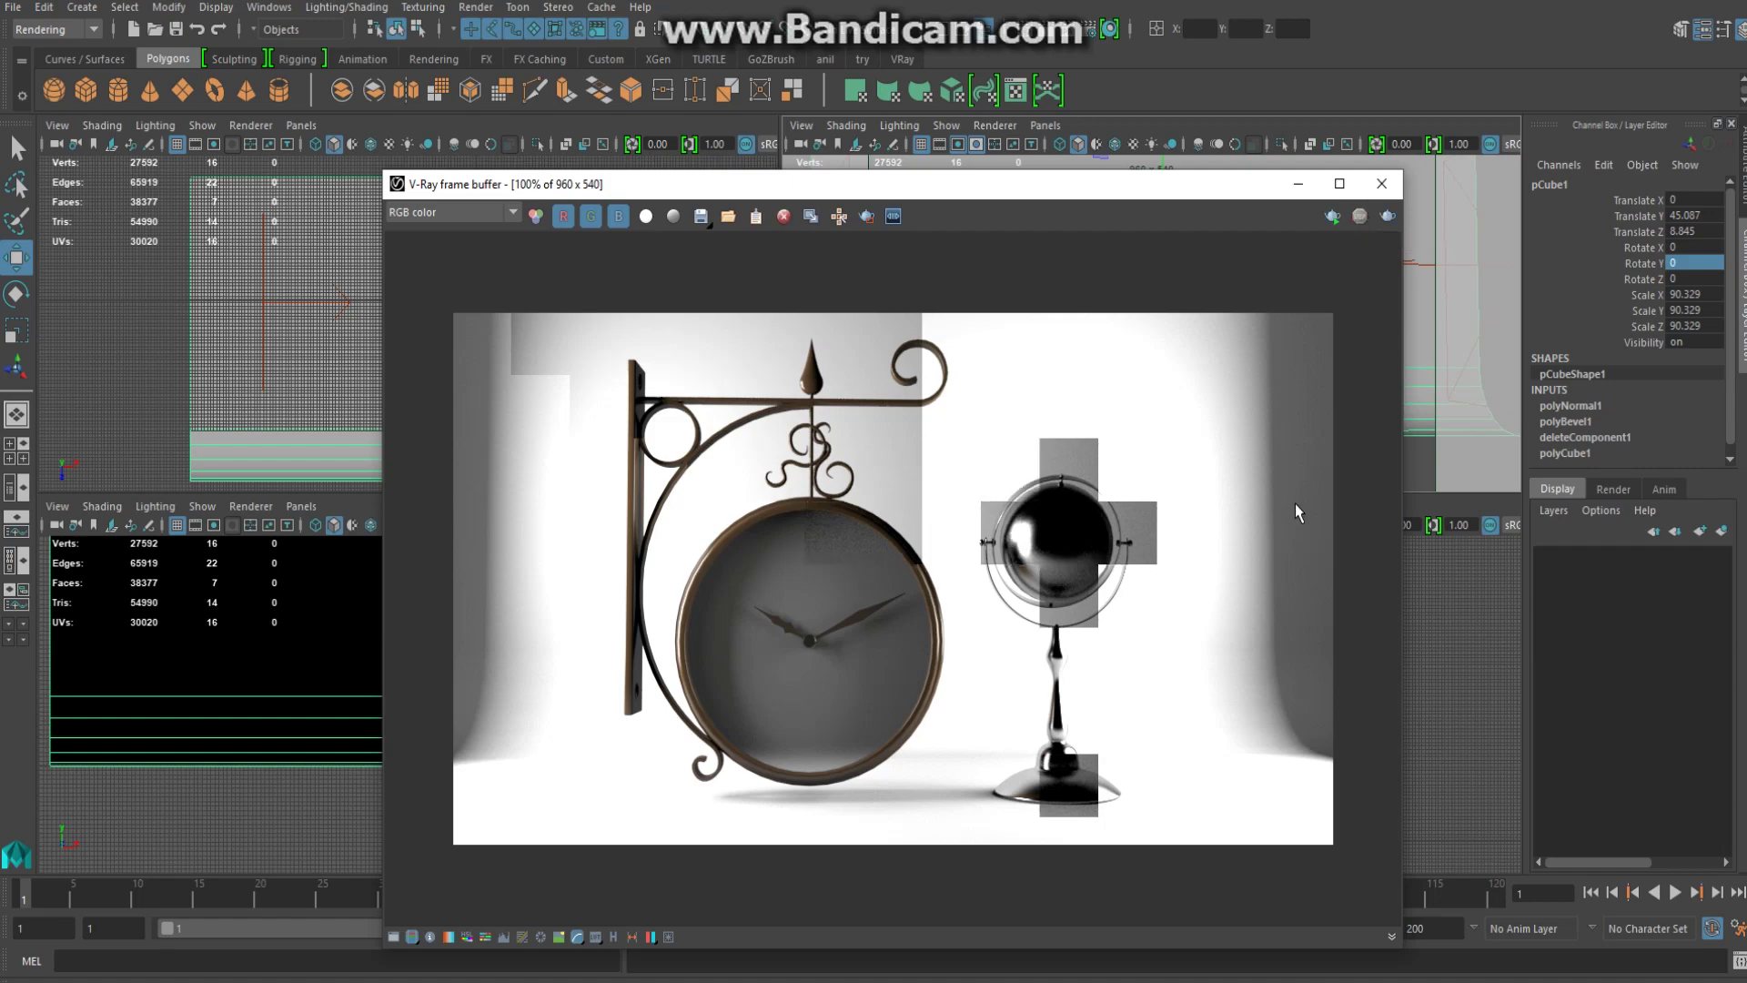
Close the frame buffer and move the right rectangle light out to X 79.989
click(1381, 183)
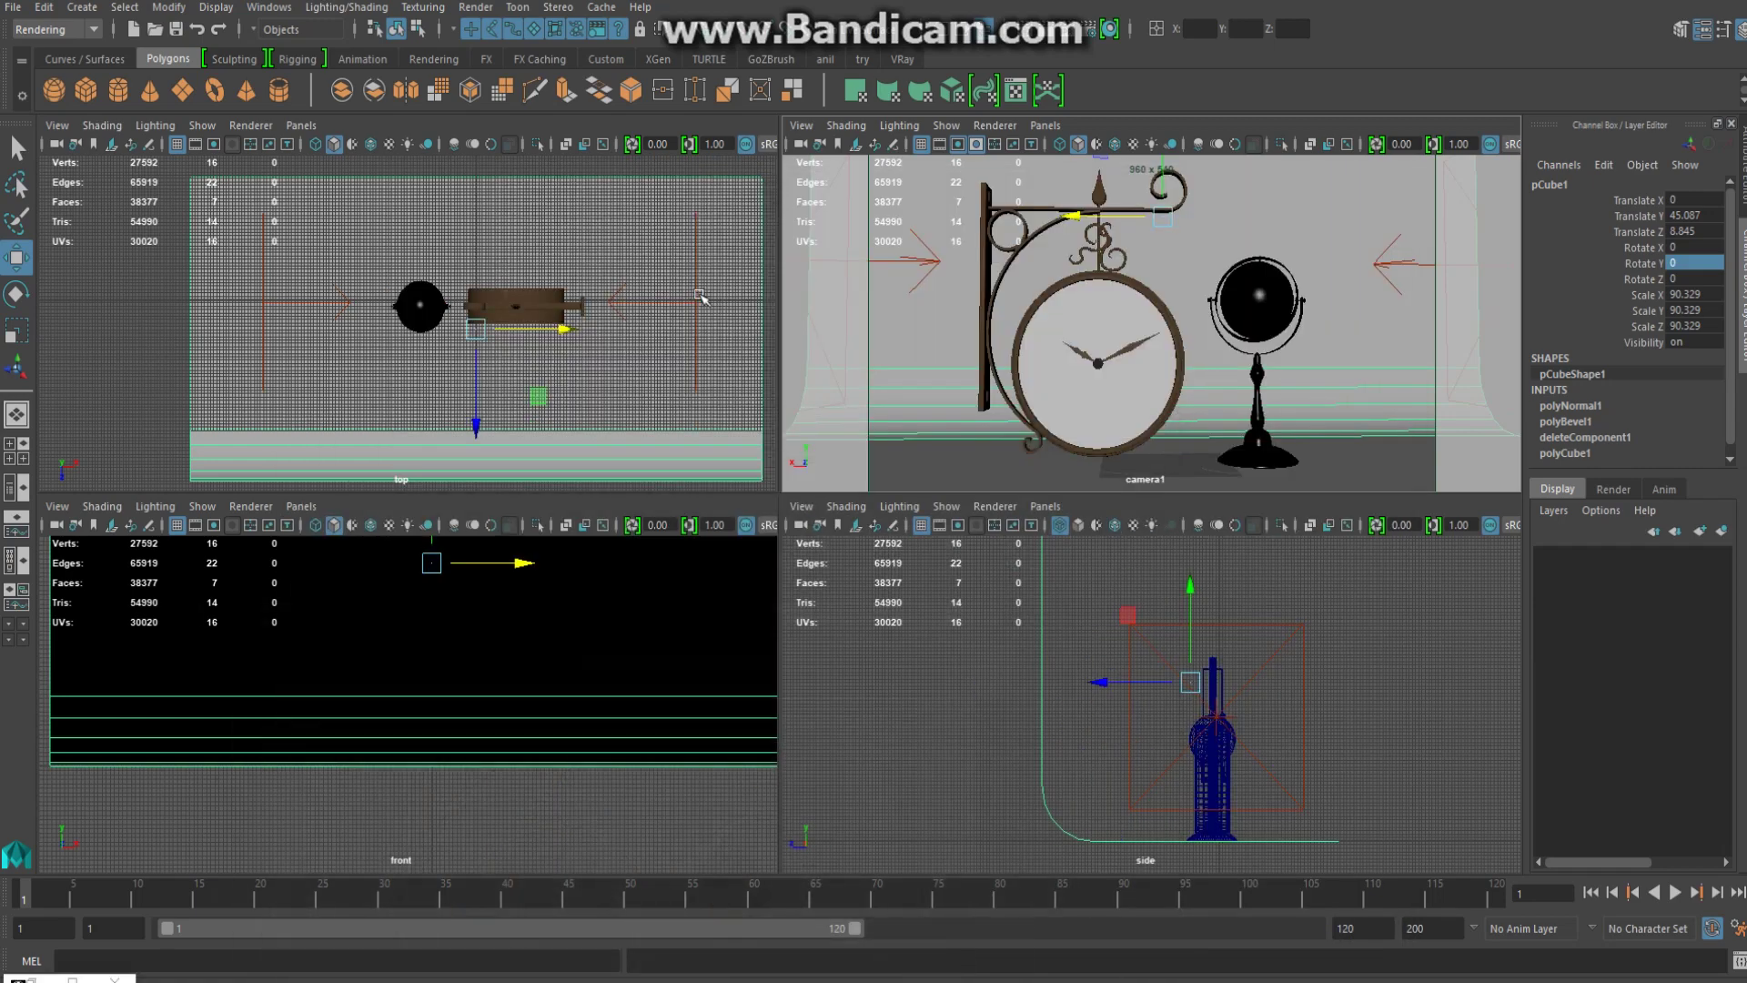
click(639, 297)
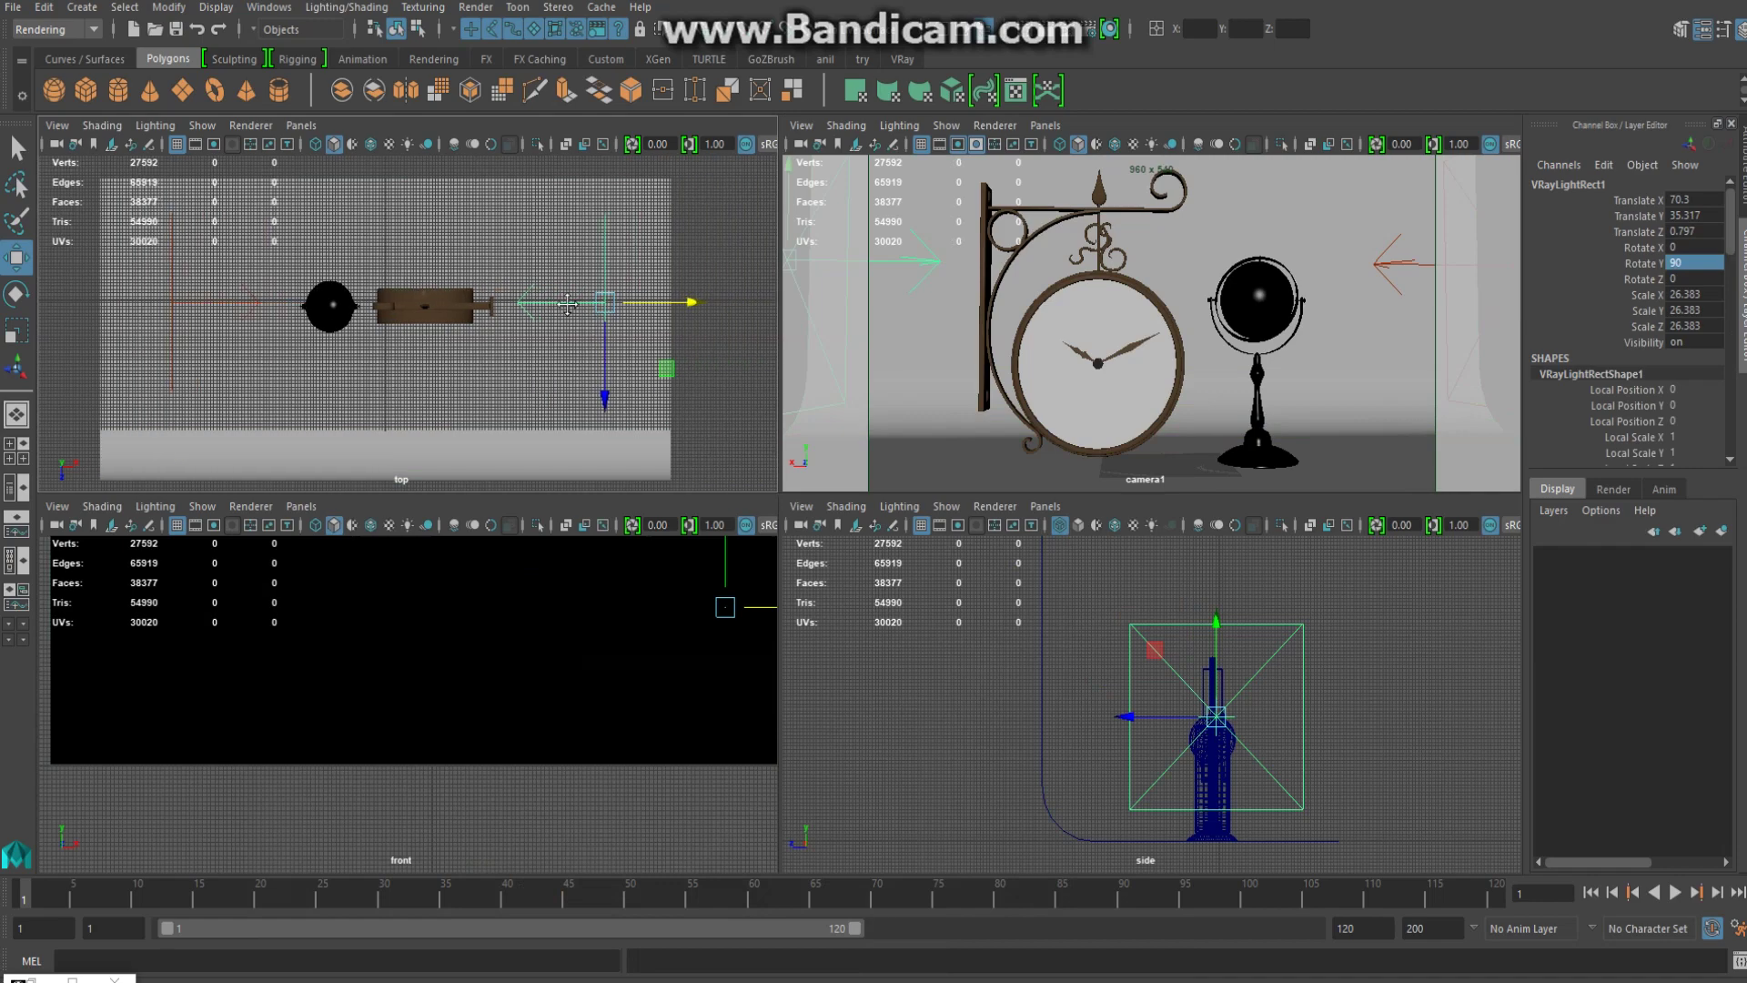
alt+middle_drag(780, 306, 674, 306)
drag(673, 305, 703, 307)
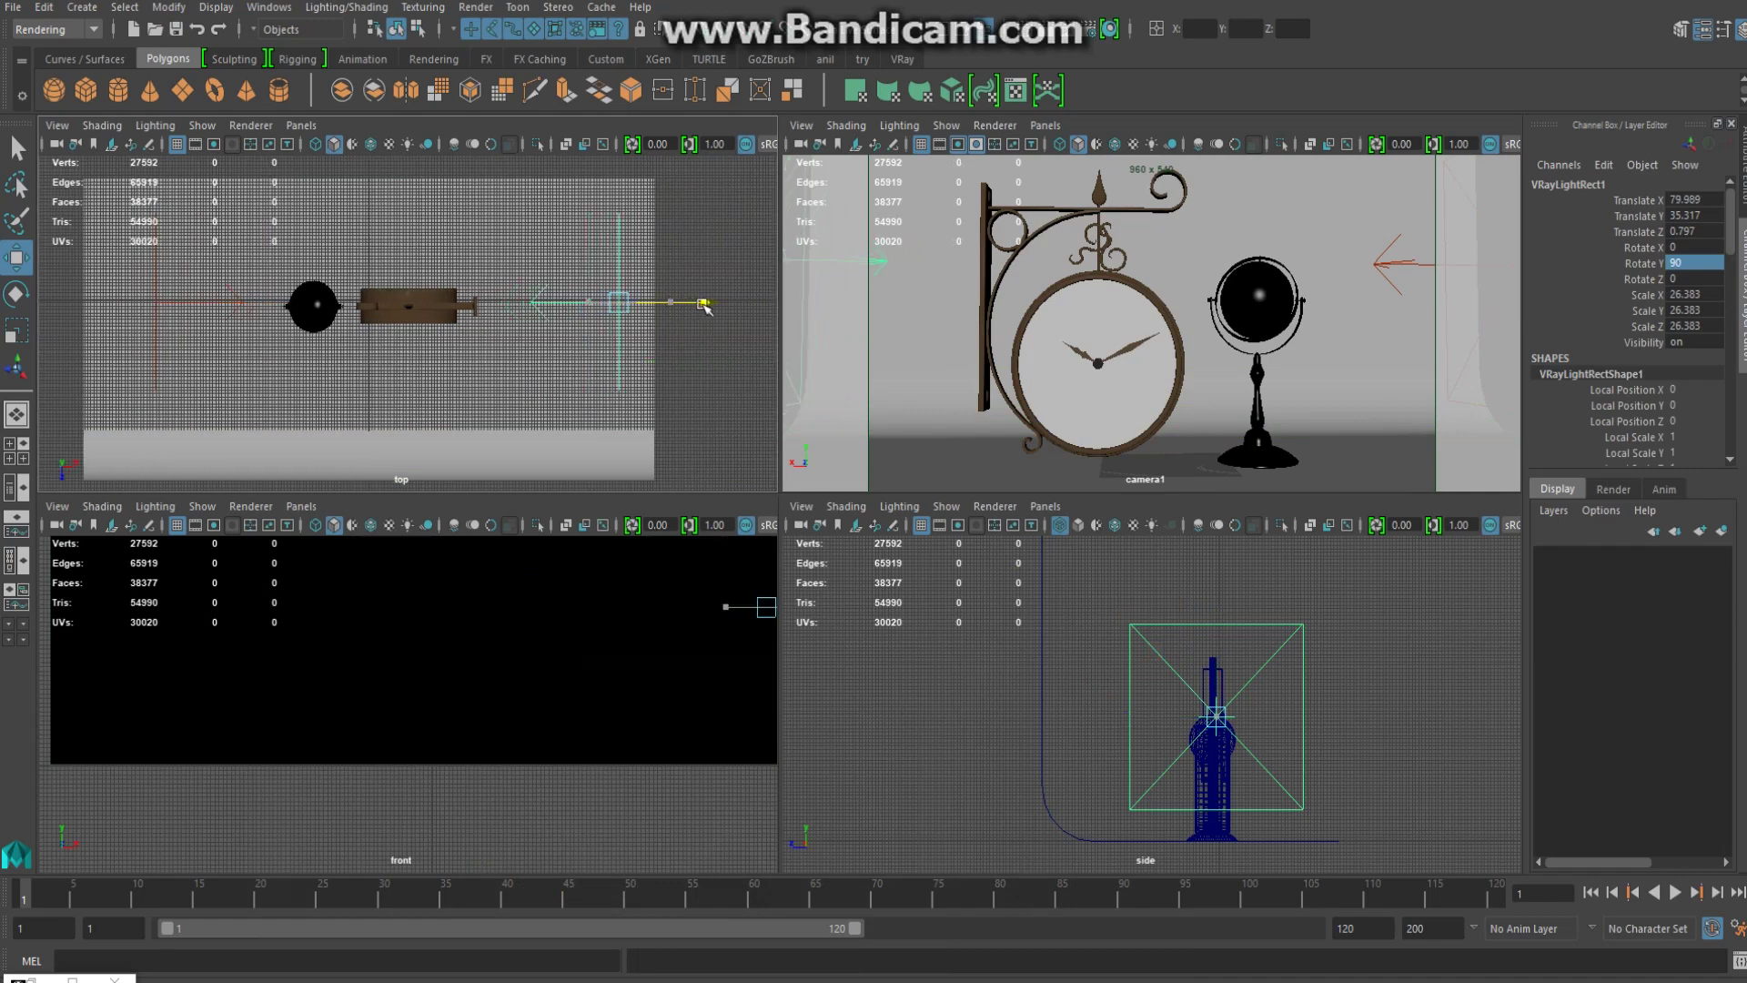
Move the left rectangle light out to X -89.482, reselect the right light, and open Create > Lights
click(205, 305)
drag(241, 305, 174, 305)
scroll(525, 694, down, 2)
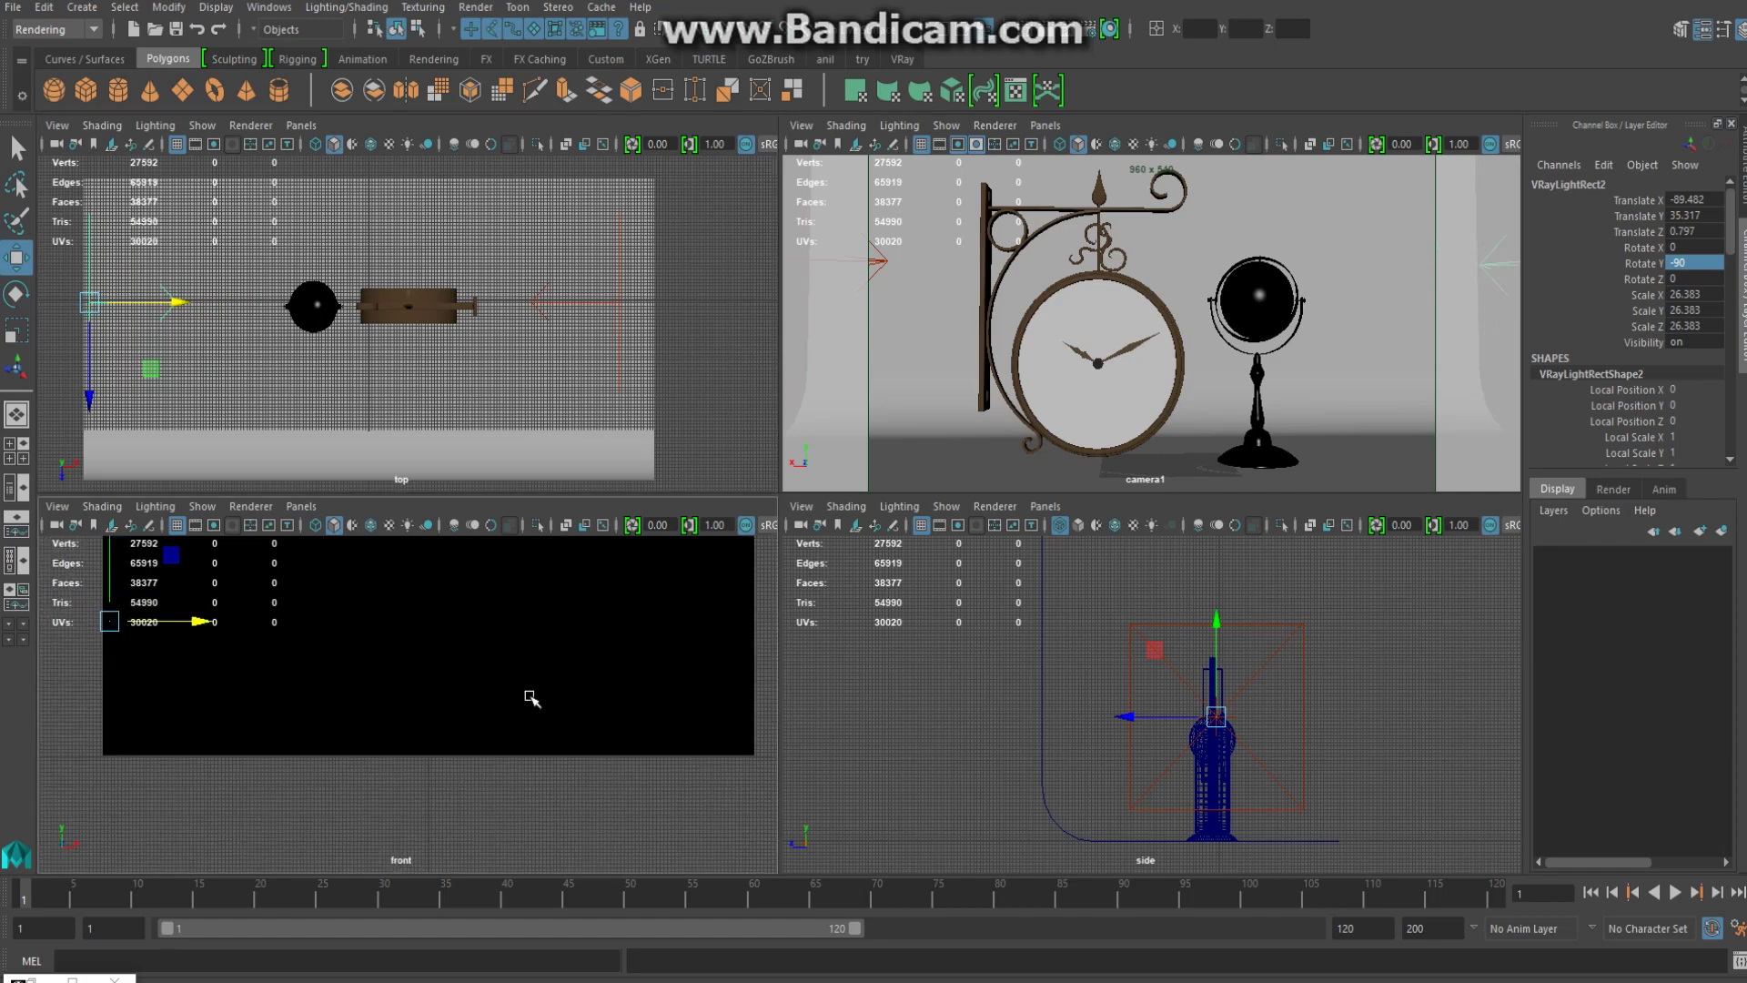
scroll(533, 698, down, 5)
scroll(591, 687, up, 2)
scroll(628, 682, down, 2)
click(622, 672)
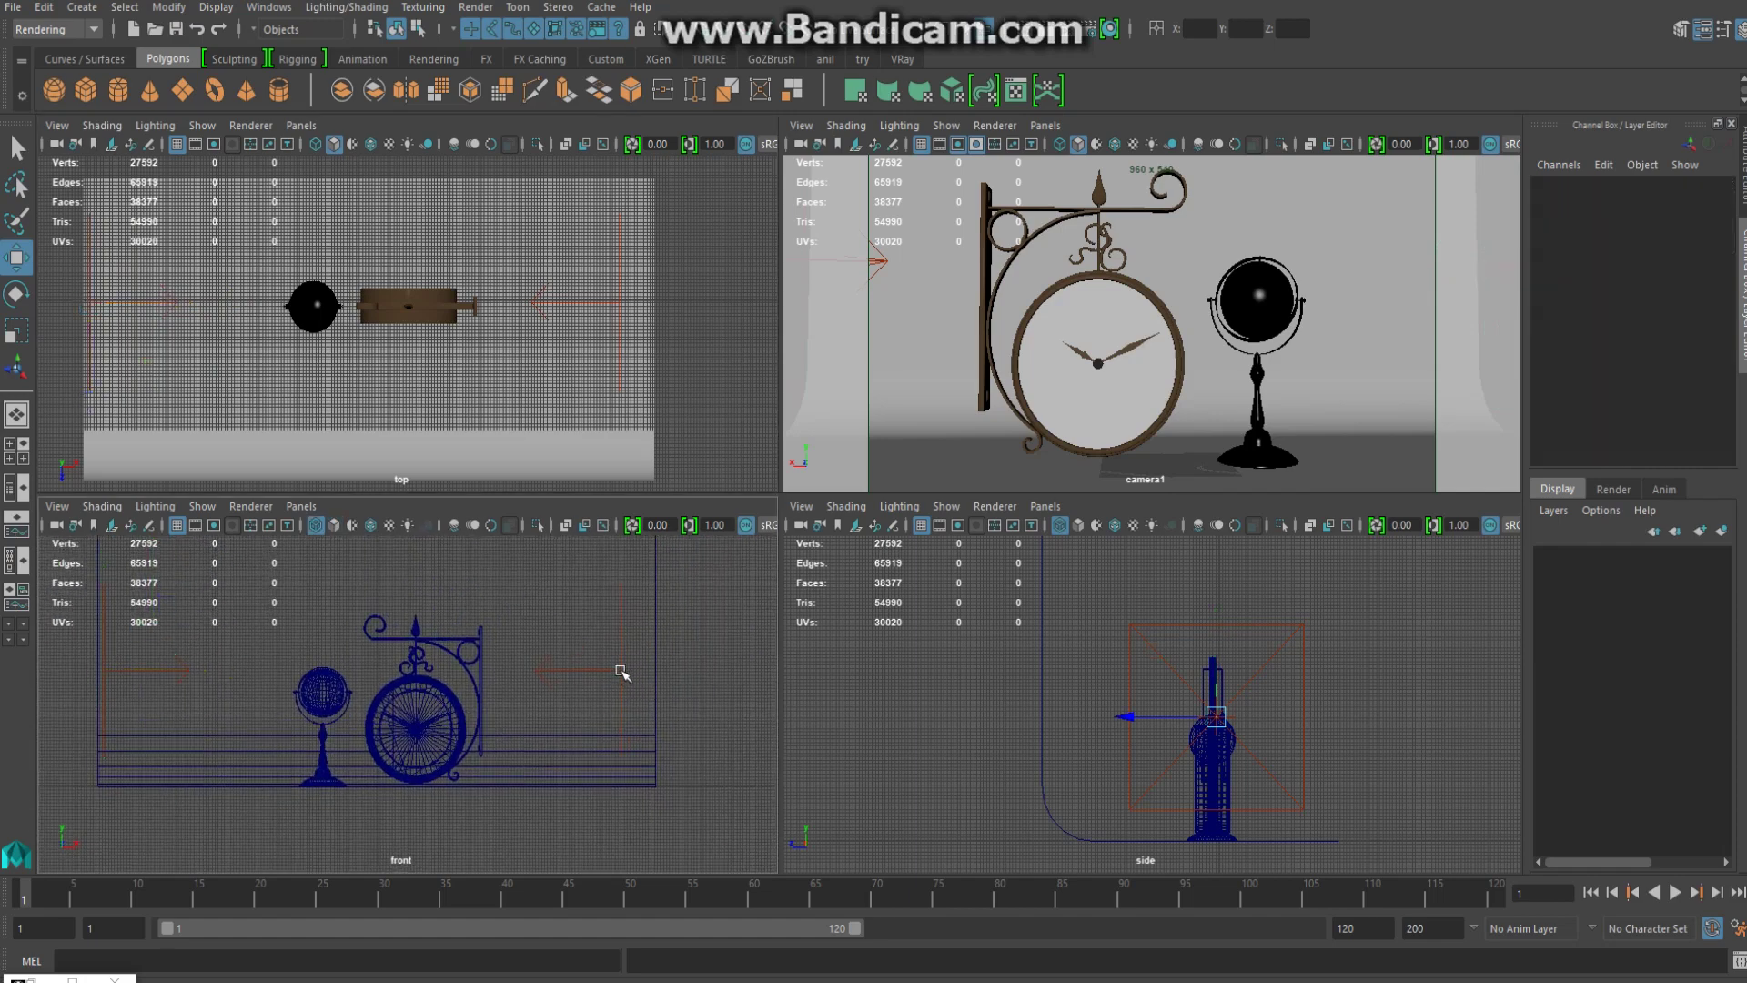
click(619, 675)
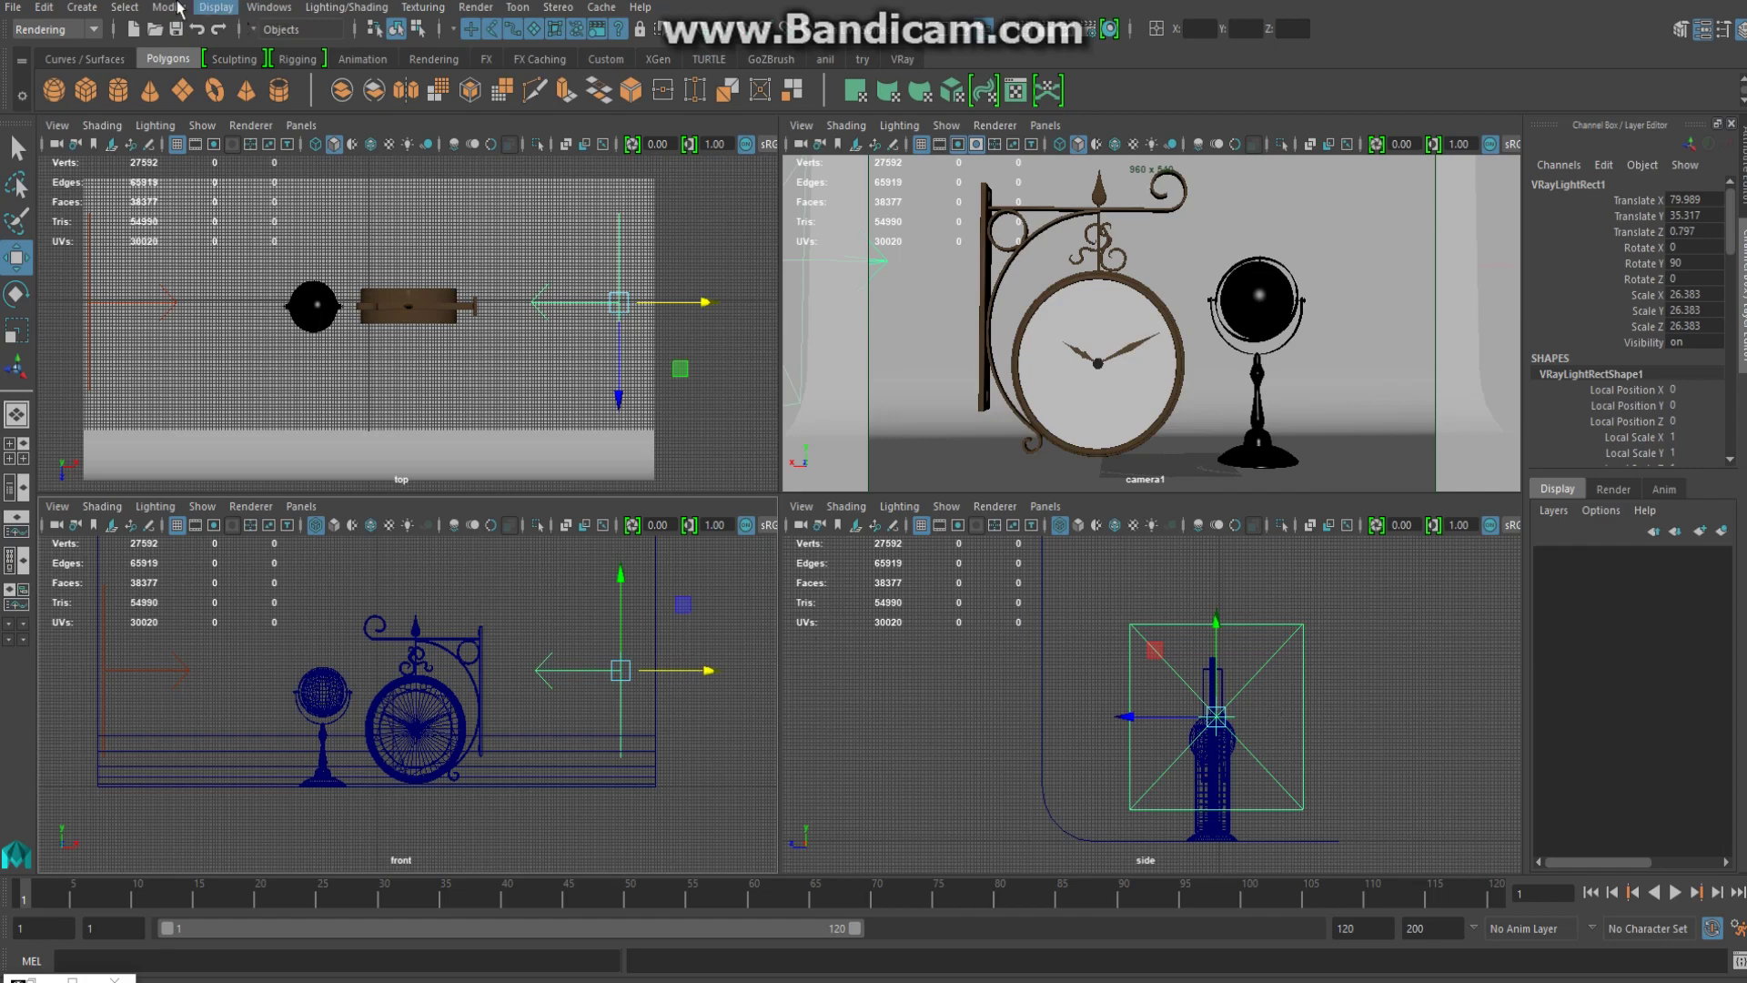
click(82, 6)
mouse_move(109, 117)
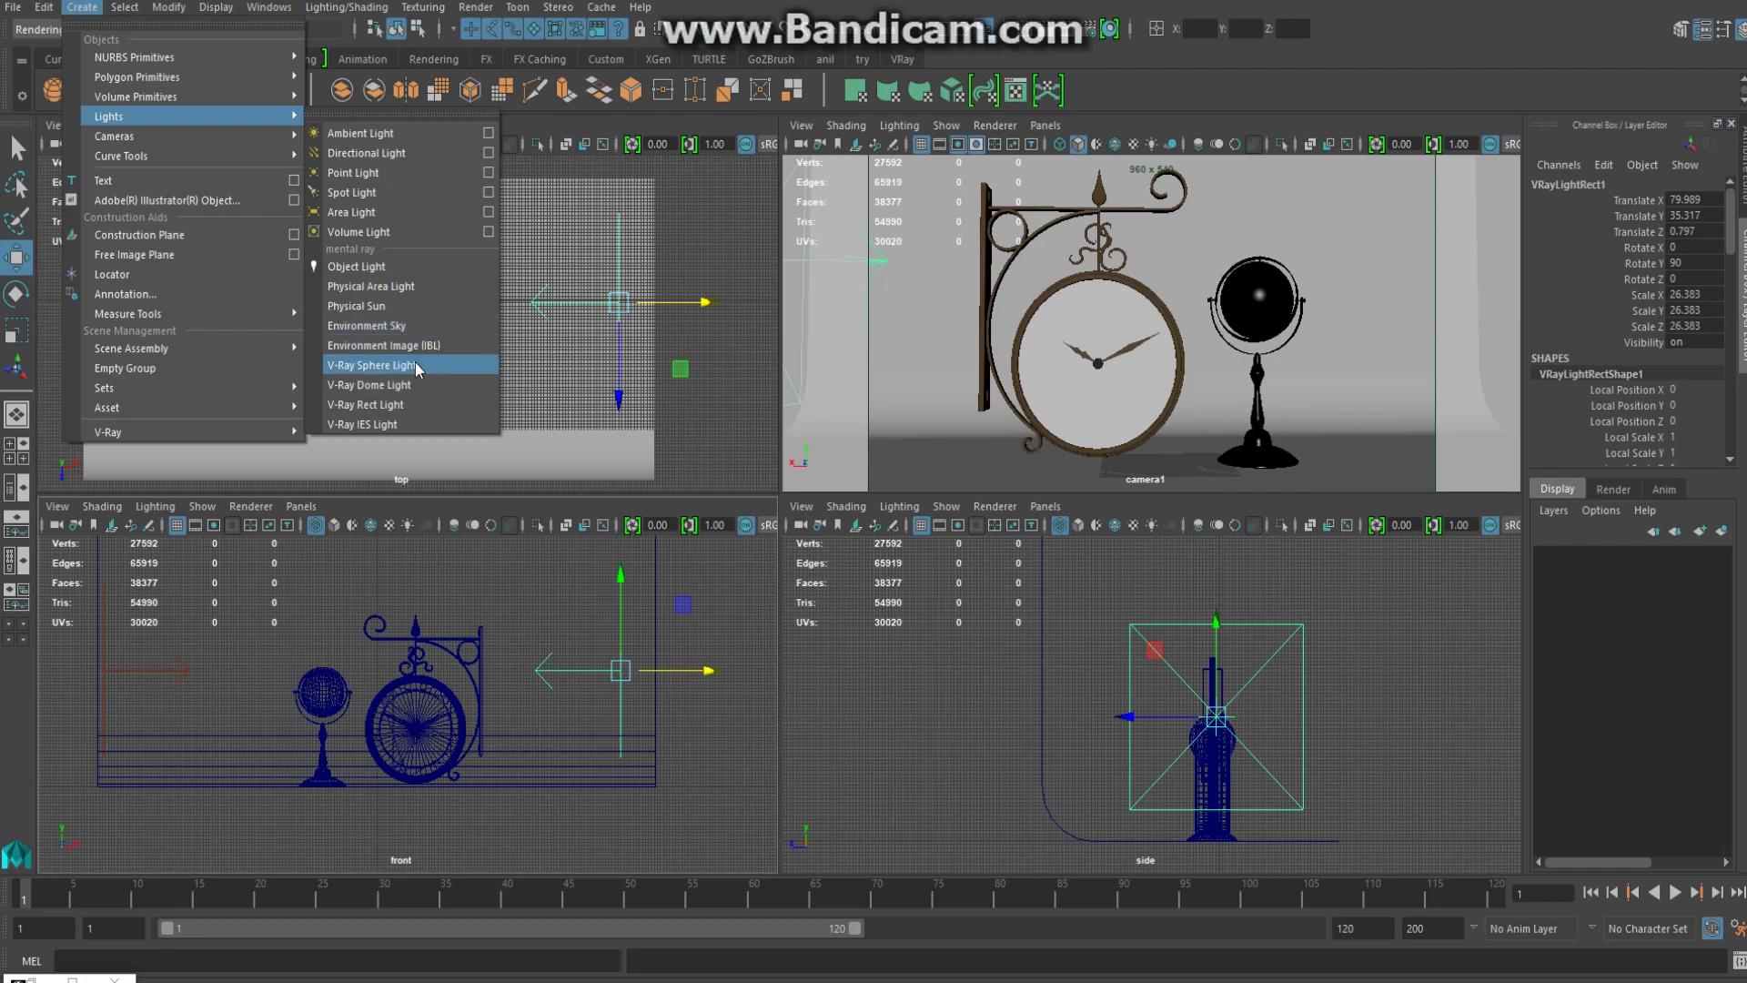
Create a V-Ray Rect Light, scale it to 28.732, and move it in front of the scene
click(415, 402)
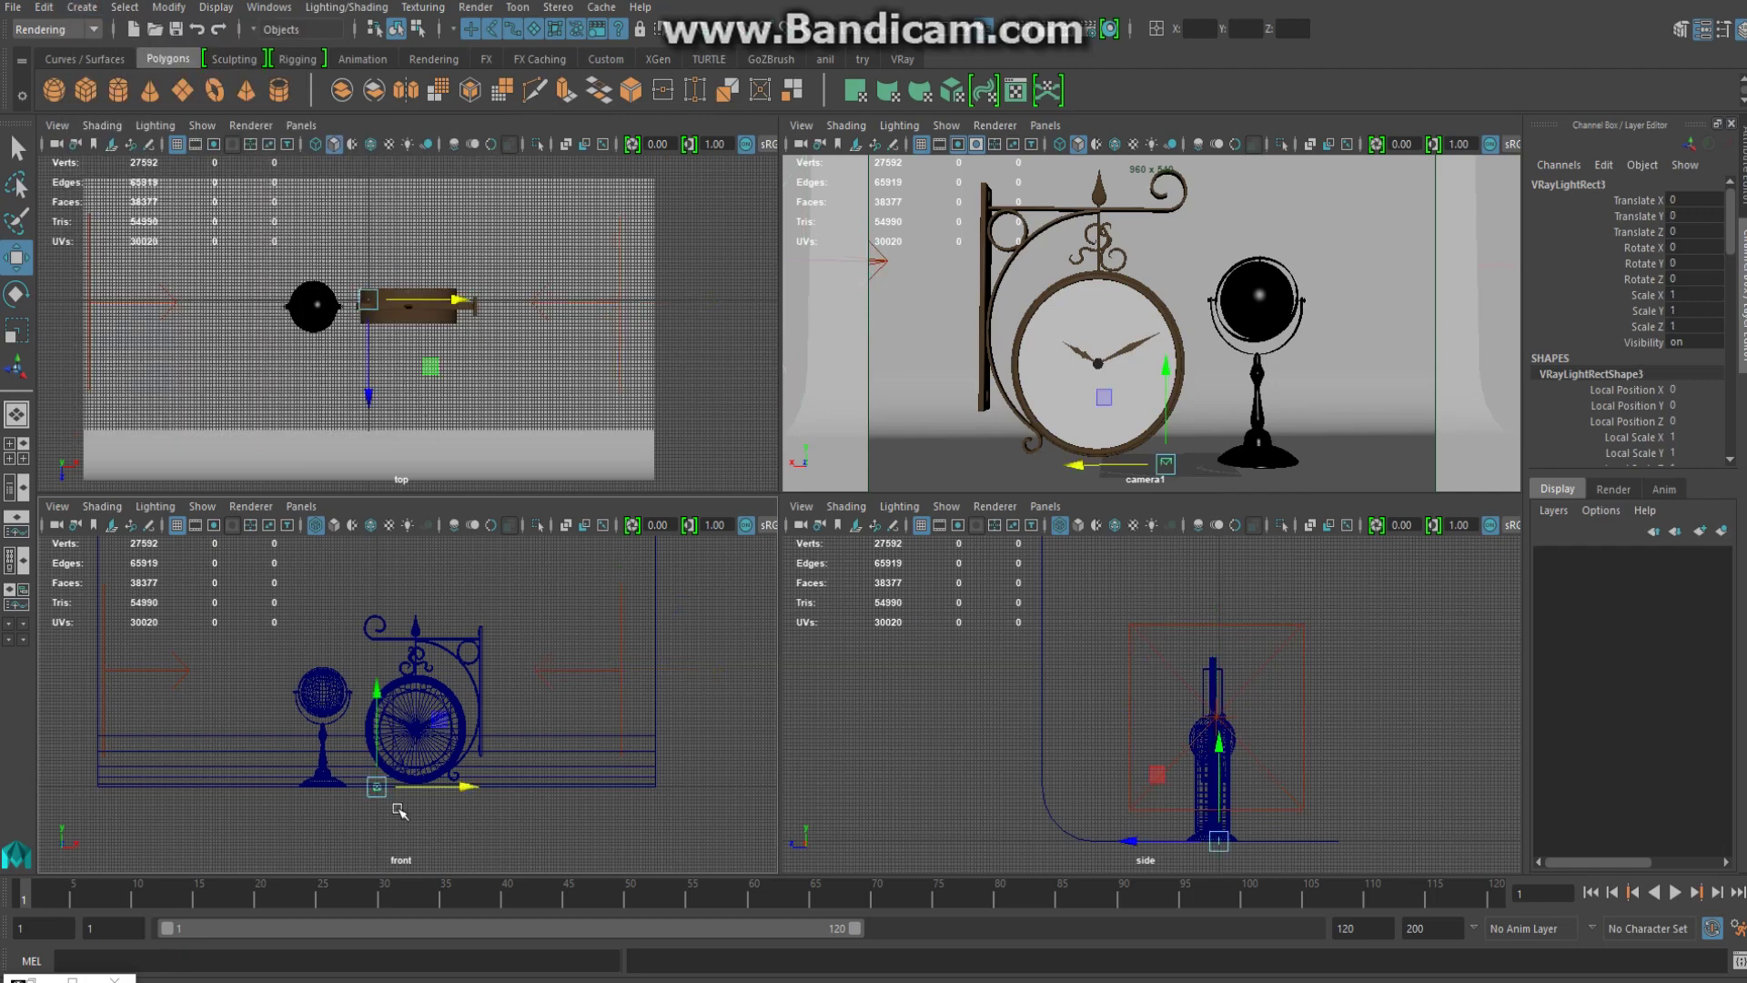
key(r)
drag(376, 786, 552, 731)
key(w)
mouse_move(370, 335)
alt+middle_down()
mouse_move(401, 440)
mouse_move(397, 386)
alt+middle_up()
drag(396, 387, 390, 202)
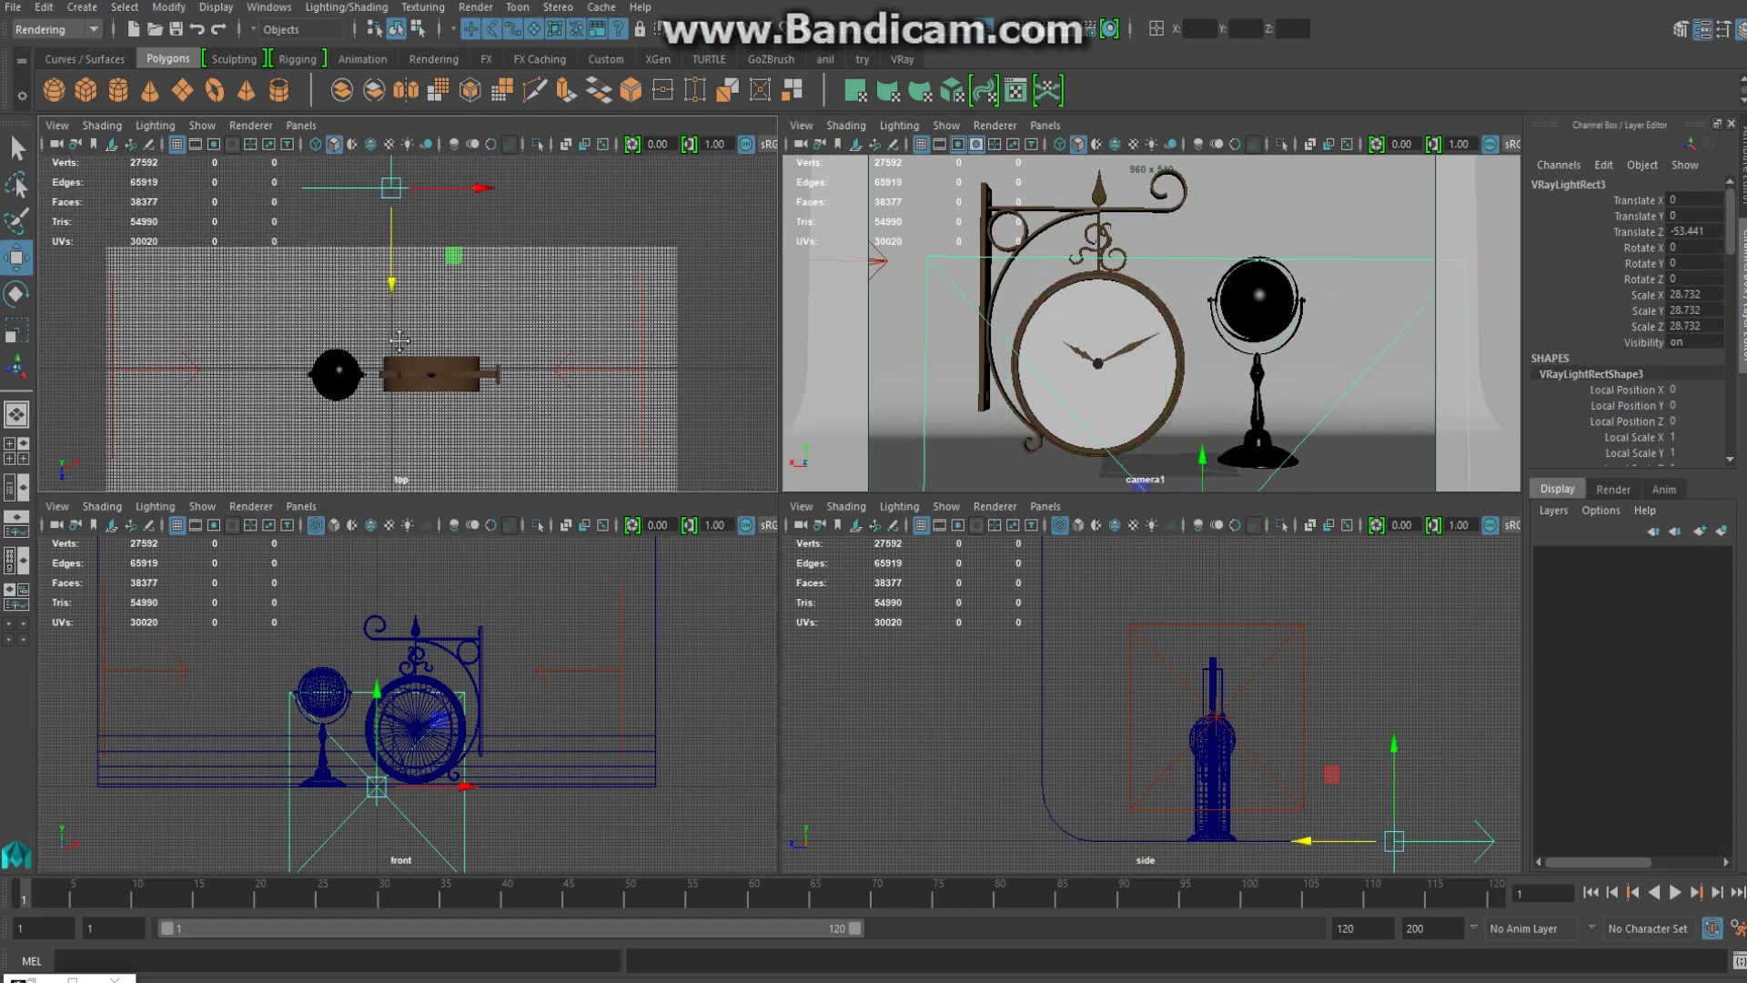
scroll(399, 339, down, 1)
scroll(425, 291, down, 1)
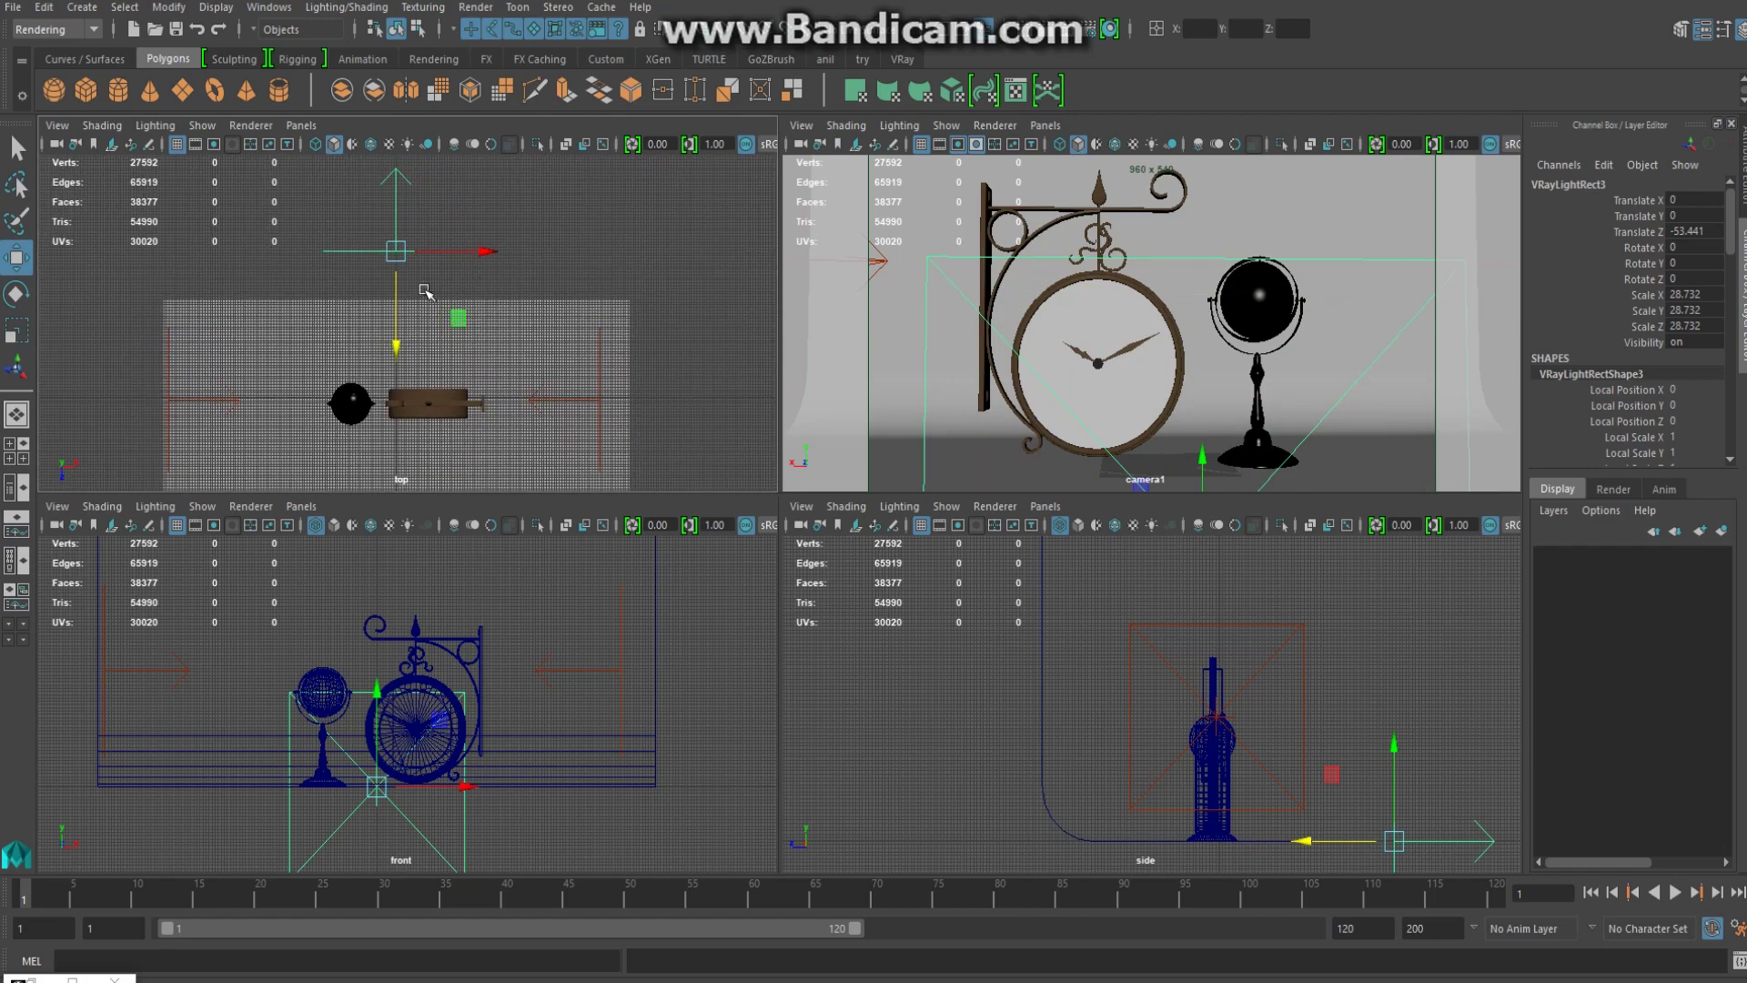
Turn the new light to Rotate Y -180 and raise it to Y 26.81, centred in front
key(e)
drag(466, 311, 514, 344)
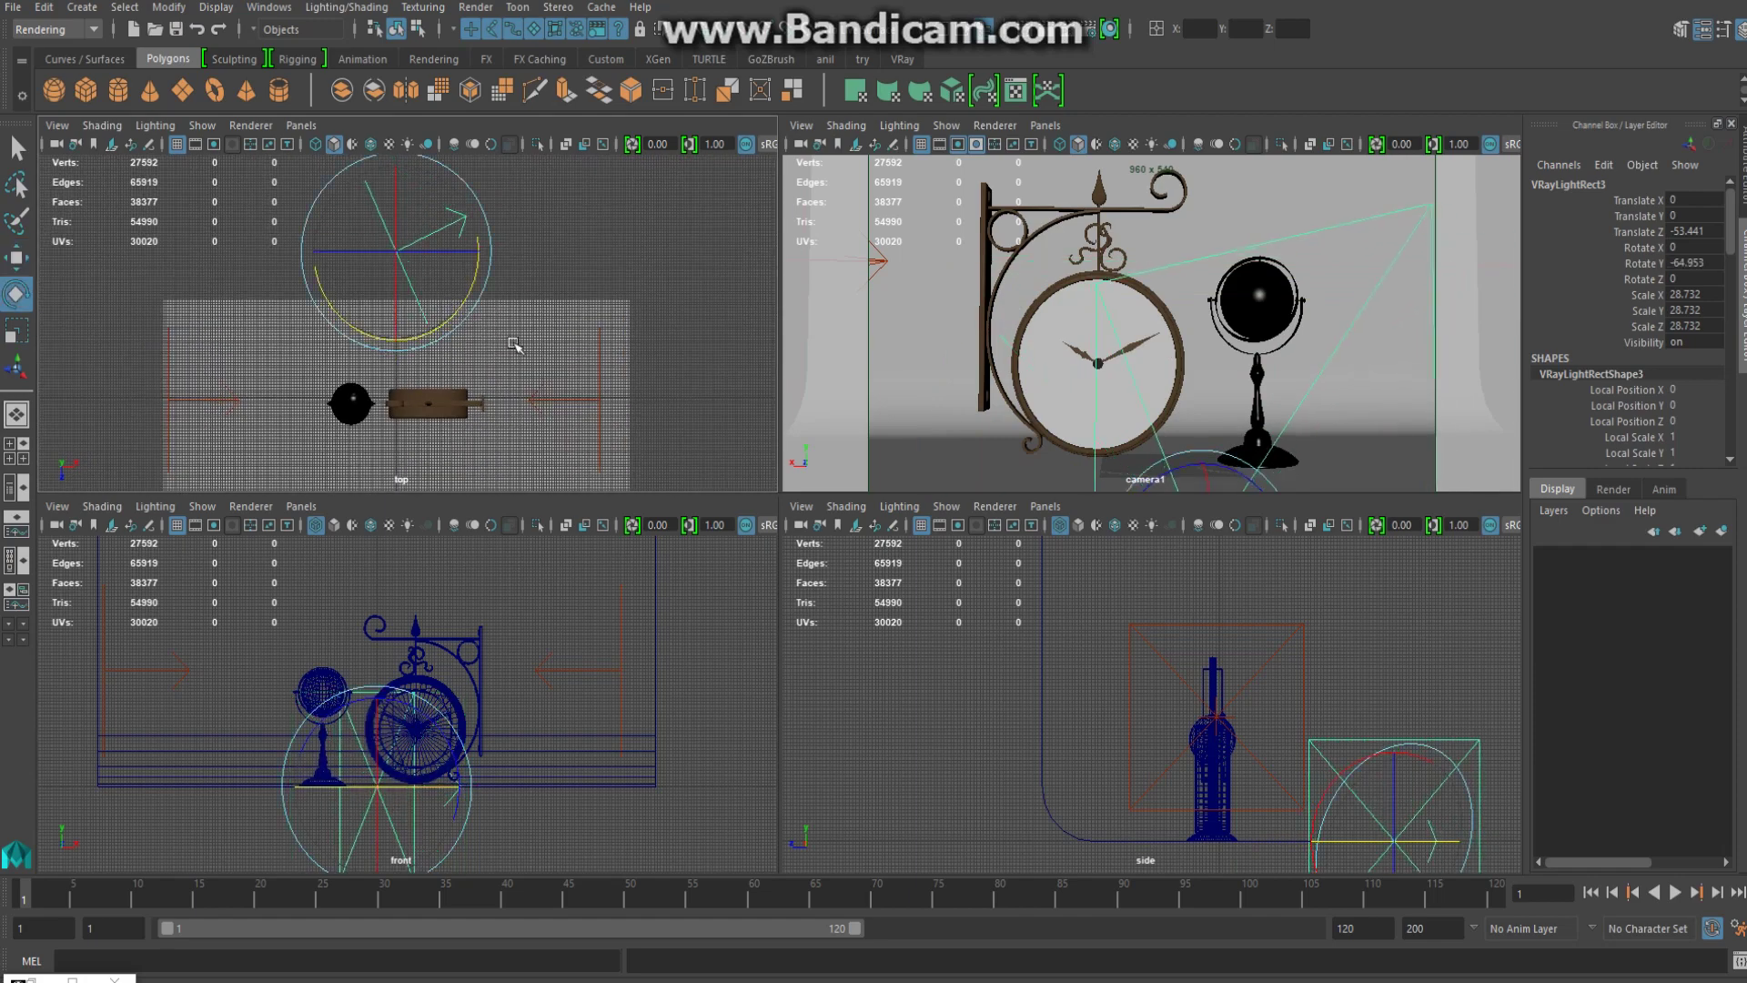
double_click(1705, 263)
text(-180)
key(Return)
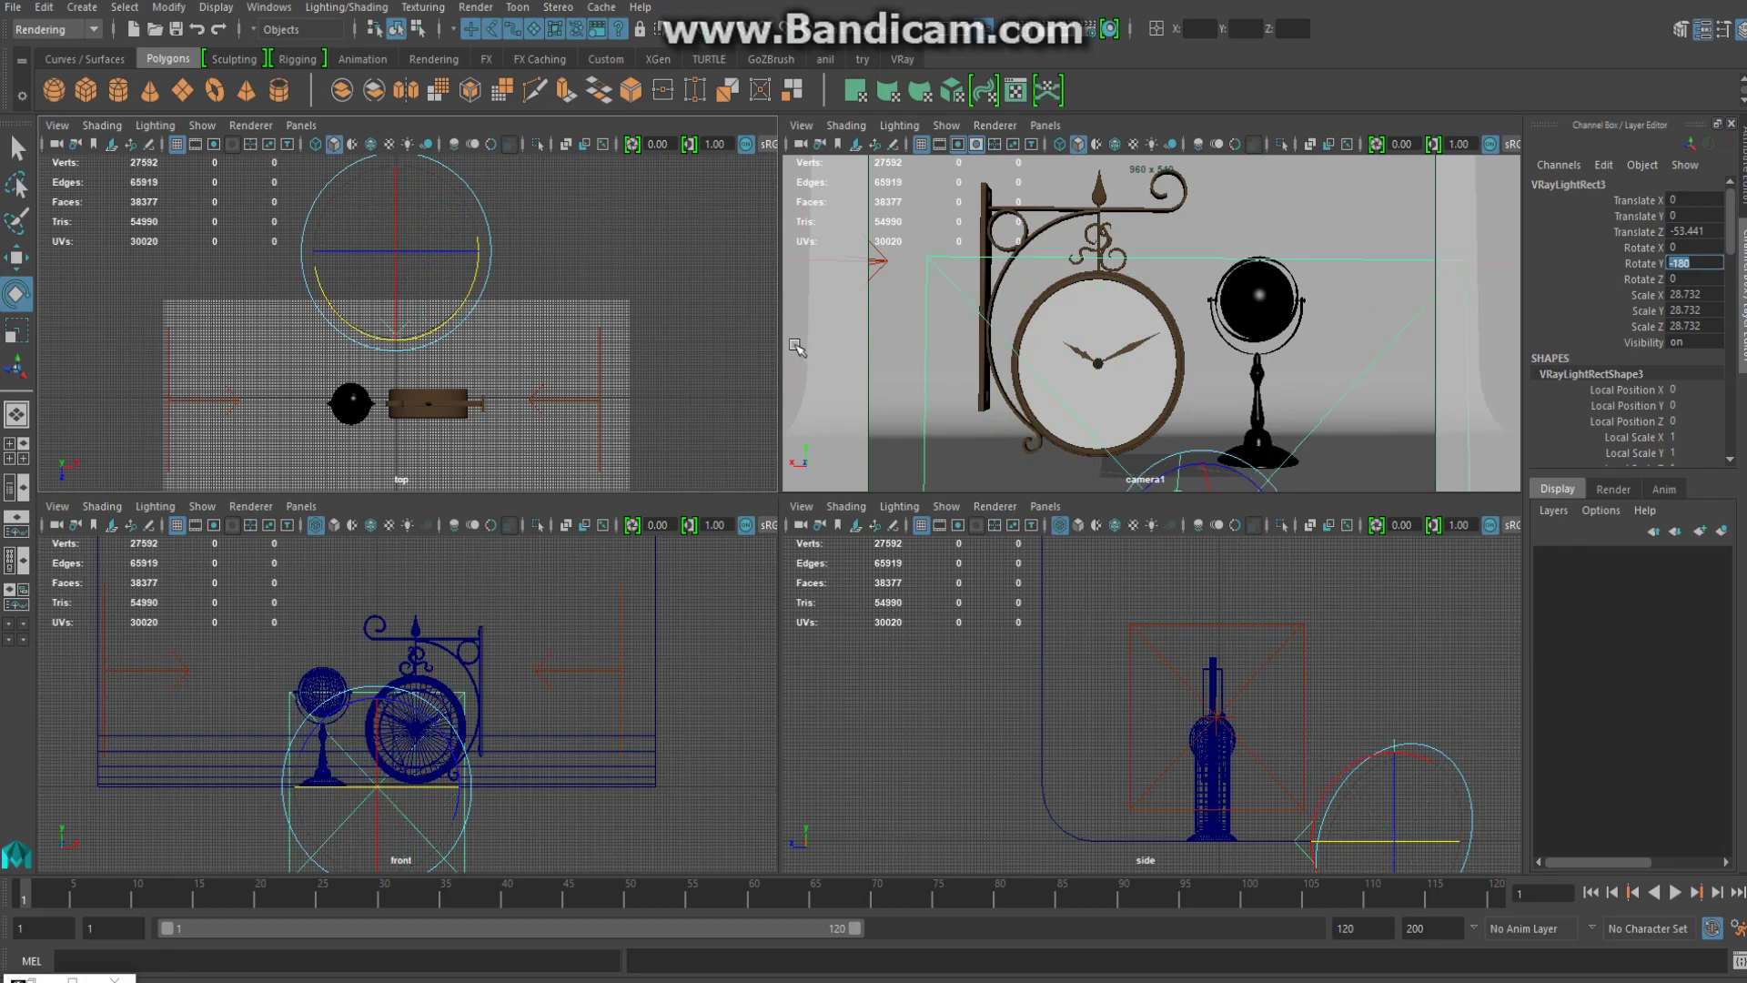
key(w)
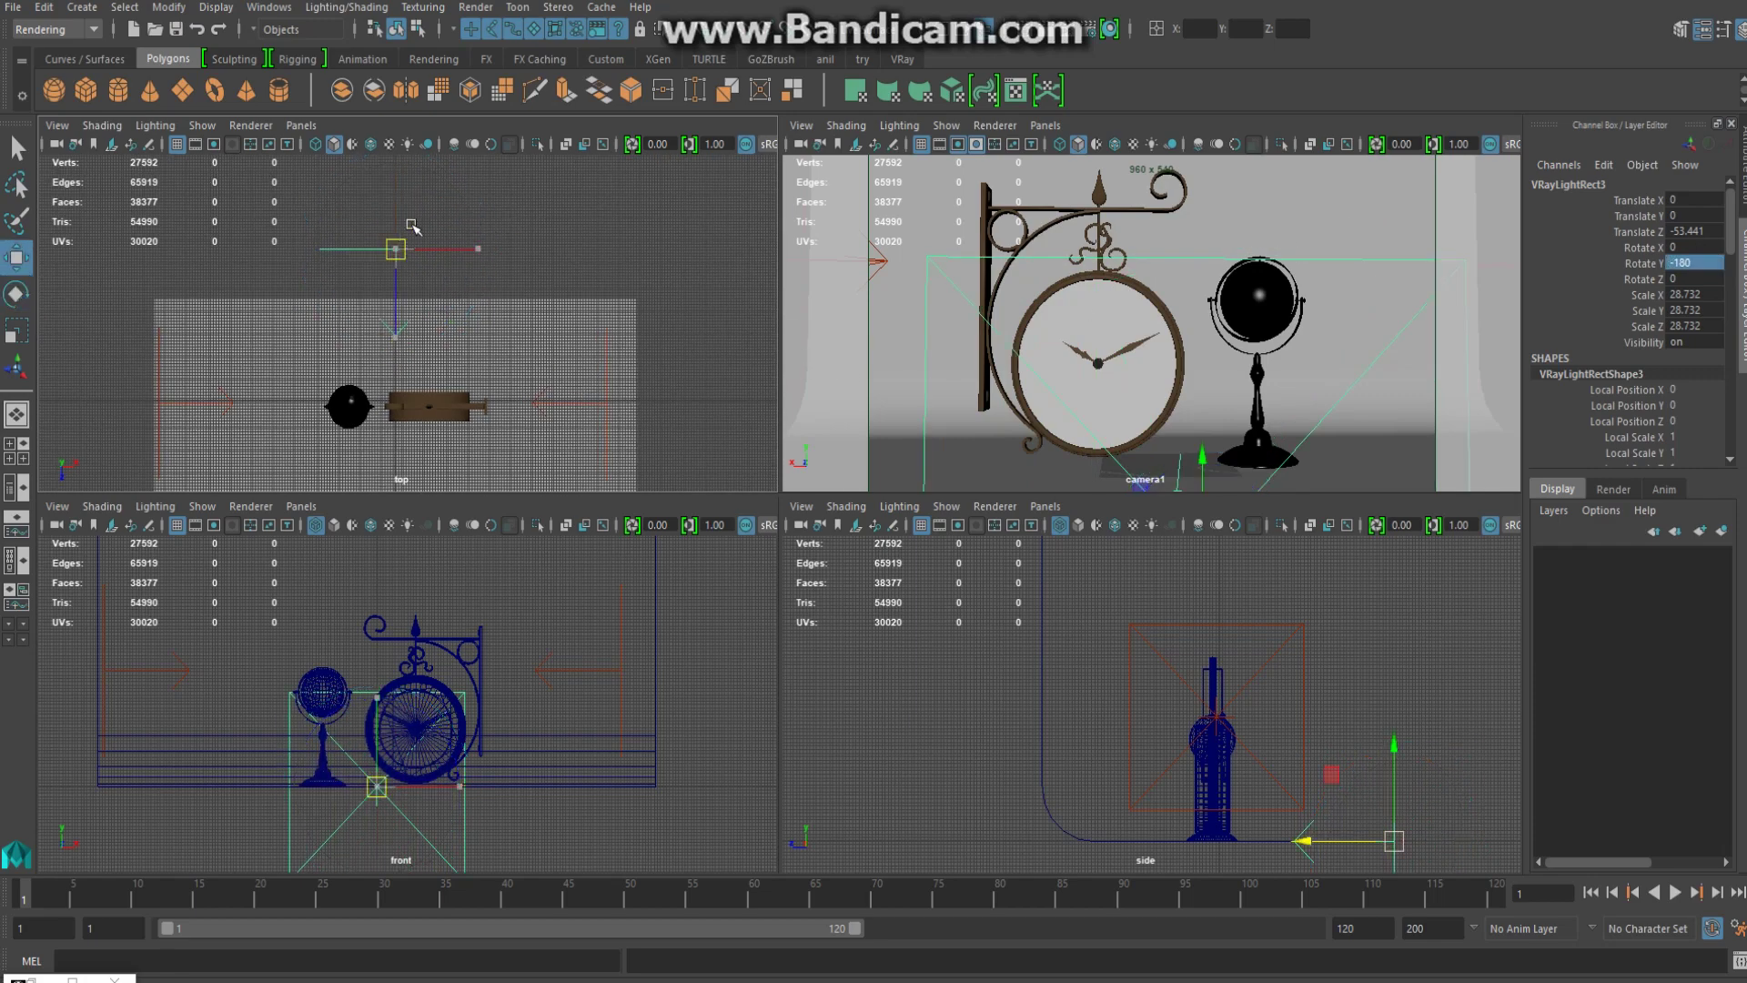
drag(403, 251, 402, 175)
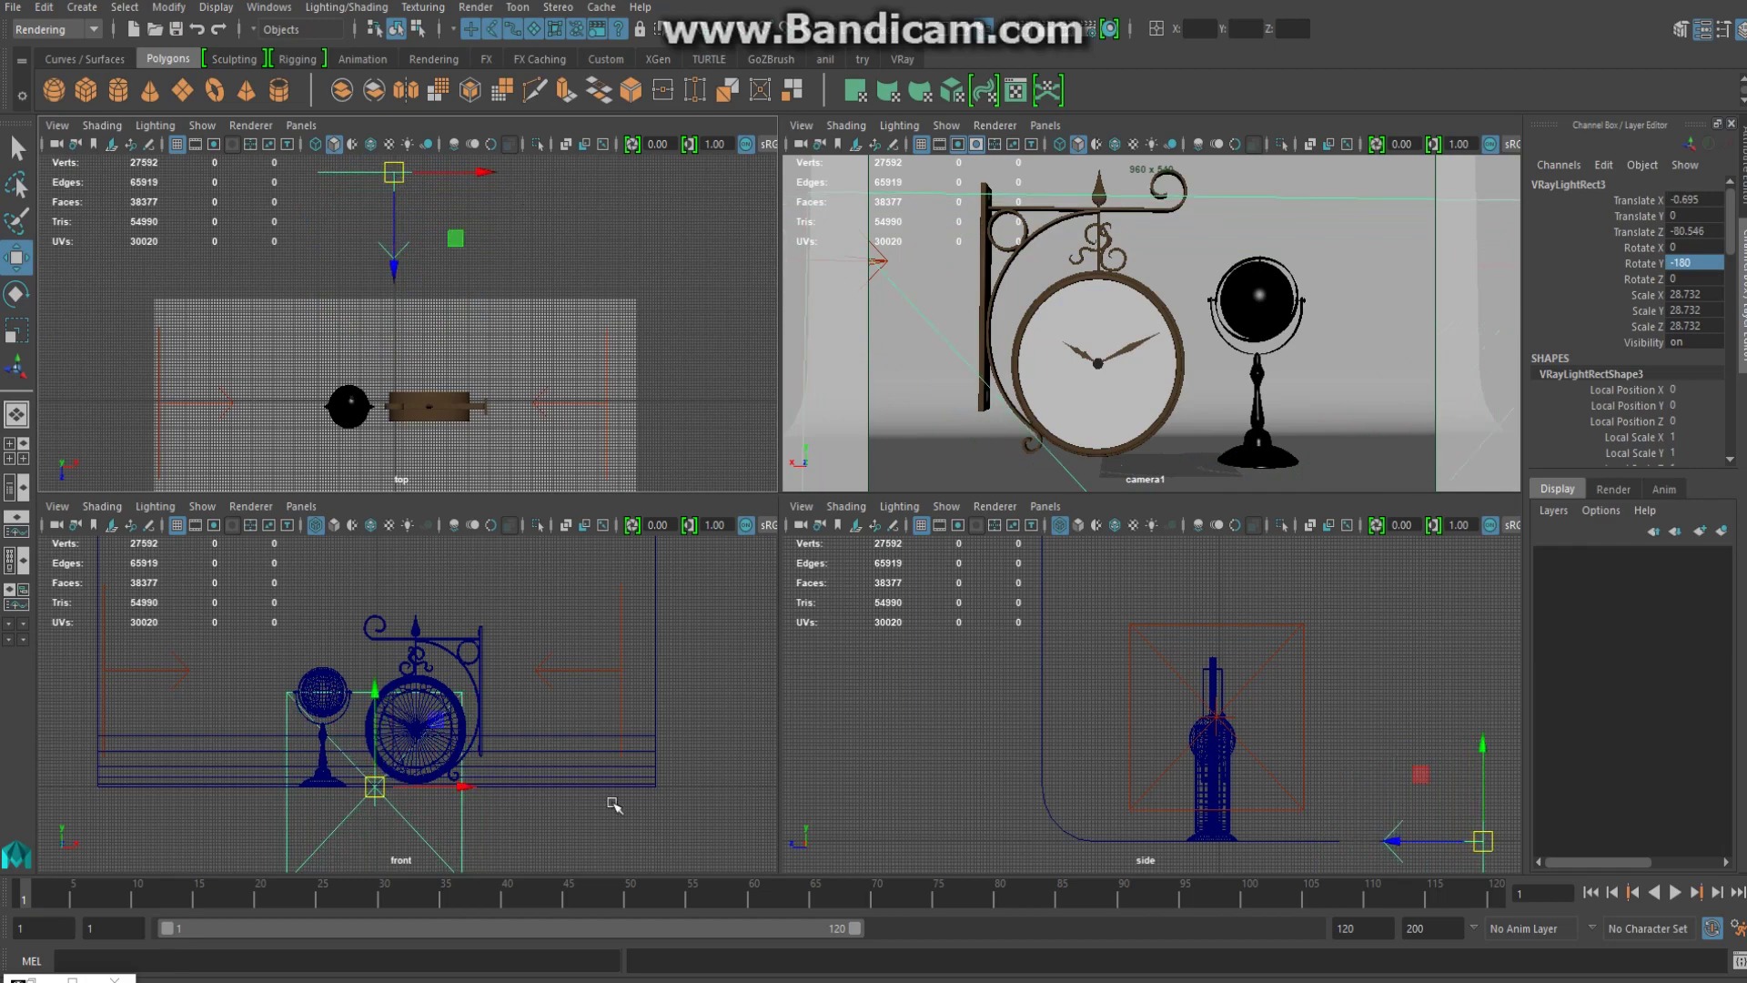
scroll(612, 804, down, 1)
drag(389, 689, 389, 607)
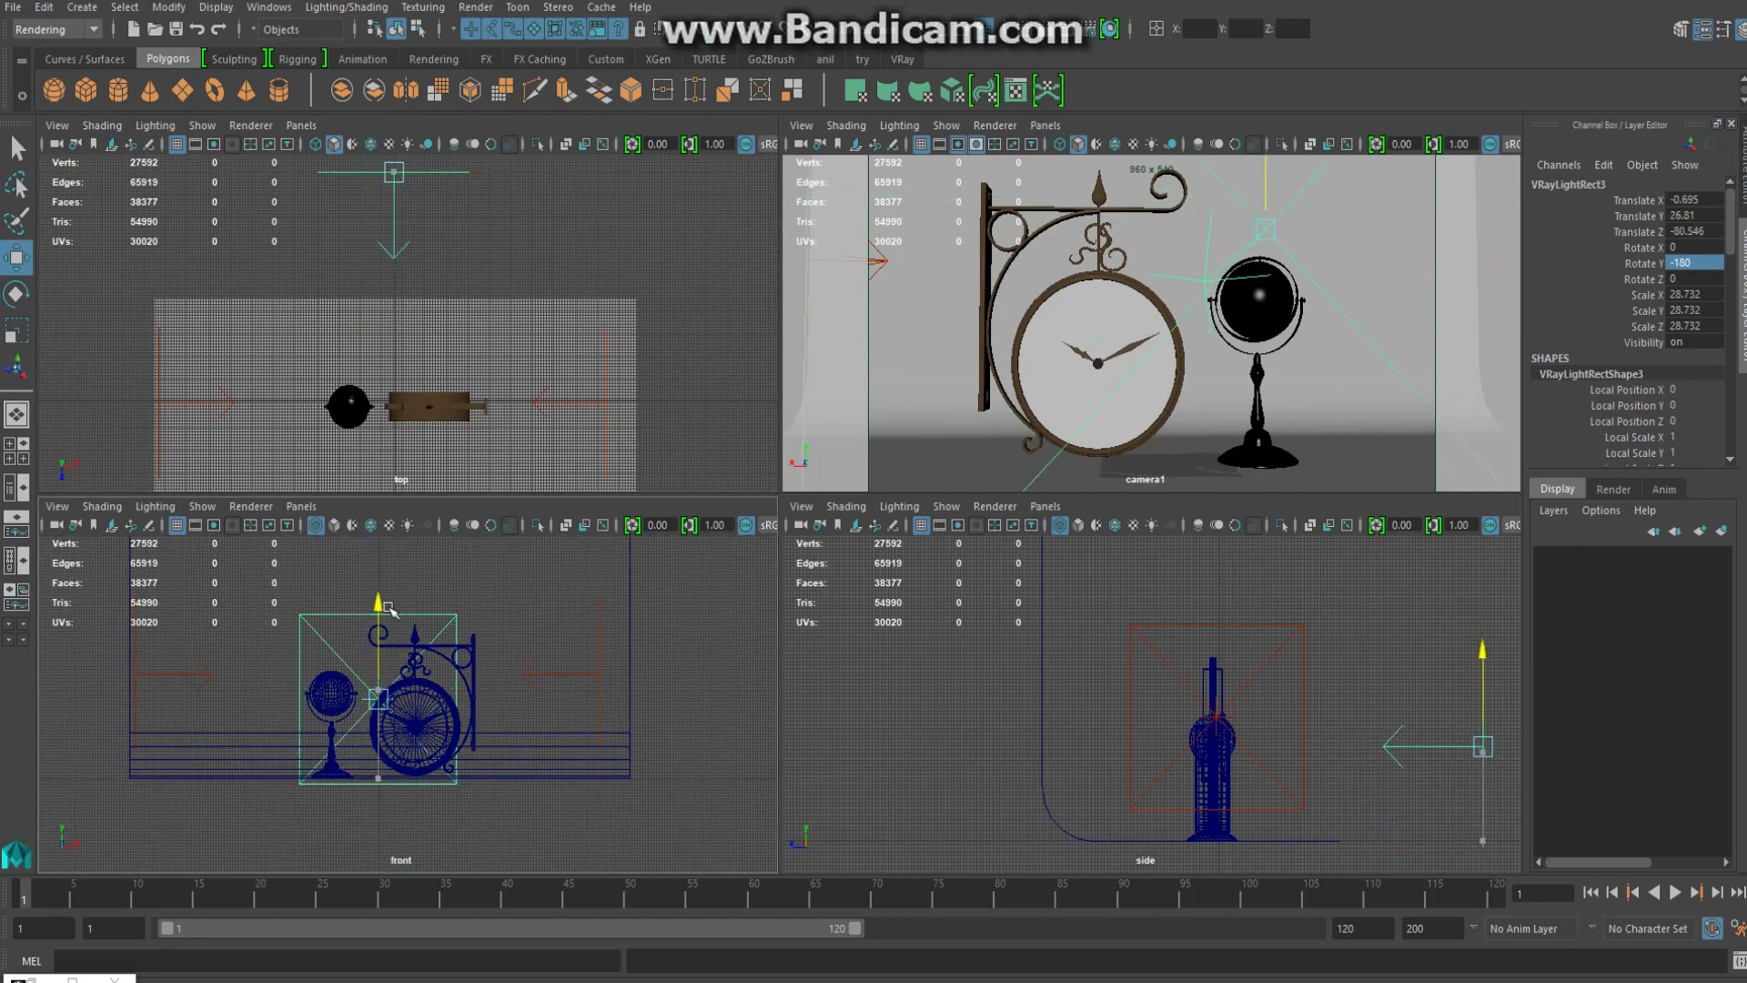
scroll(1169, 738, down, 1)
scroll(1145, 763, down, 2)
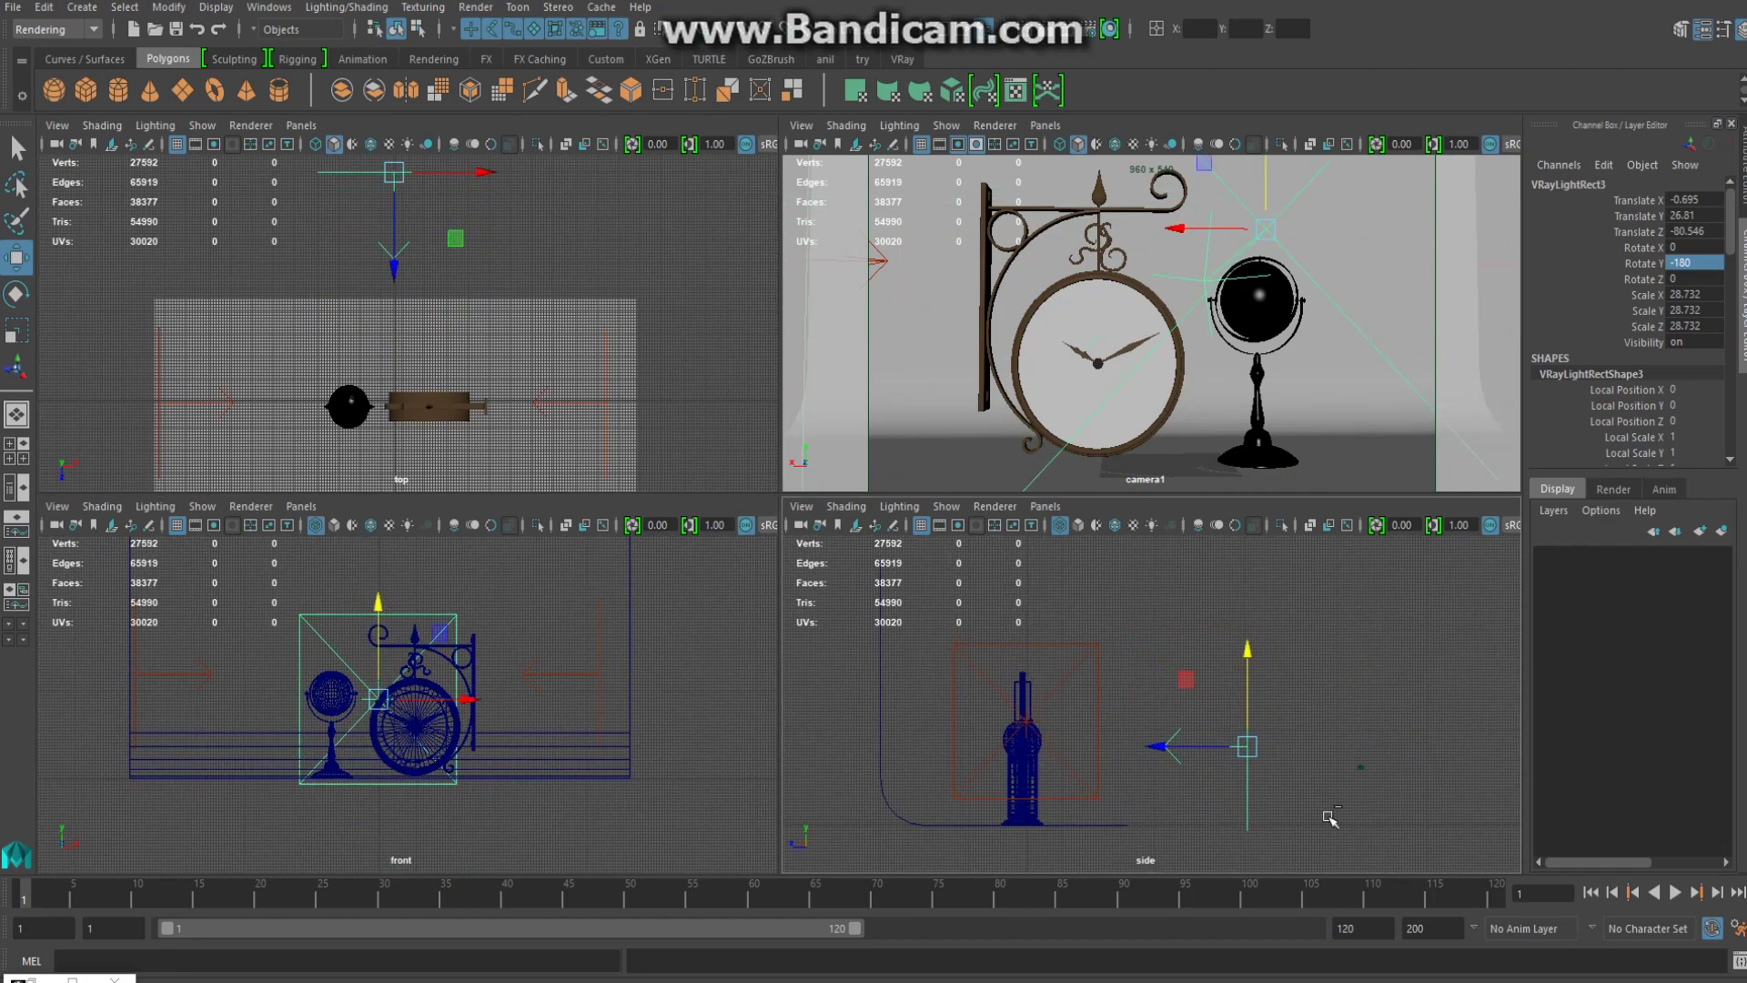
Duplicate the front light, raise the copy above the scene, and tilt it about 122° downward
key(ctrl+d)
drag(1247, 746, 1156, 613)
key(e)
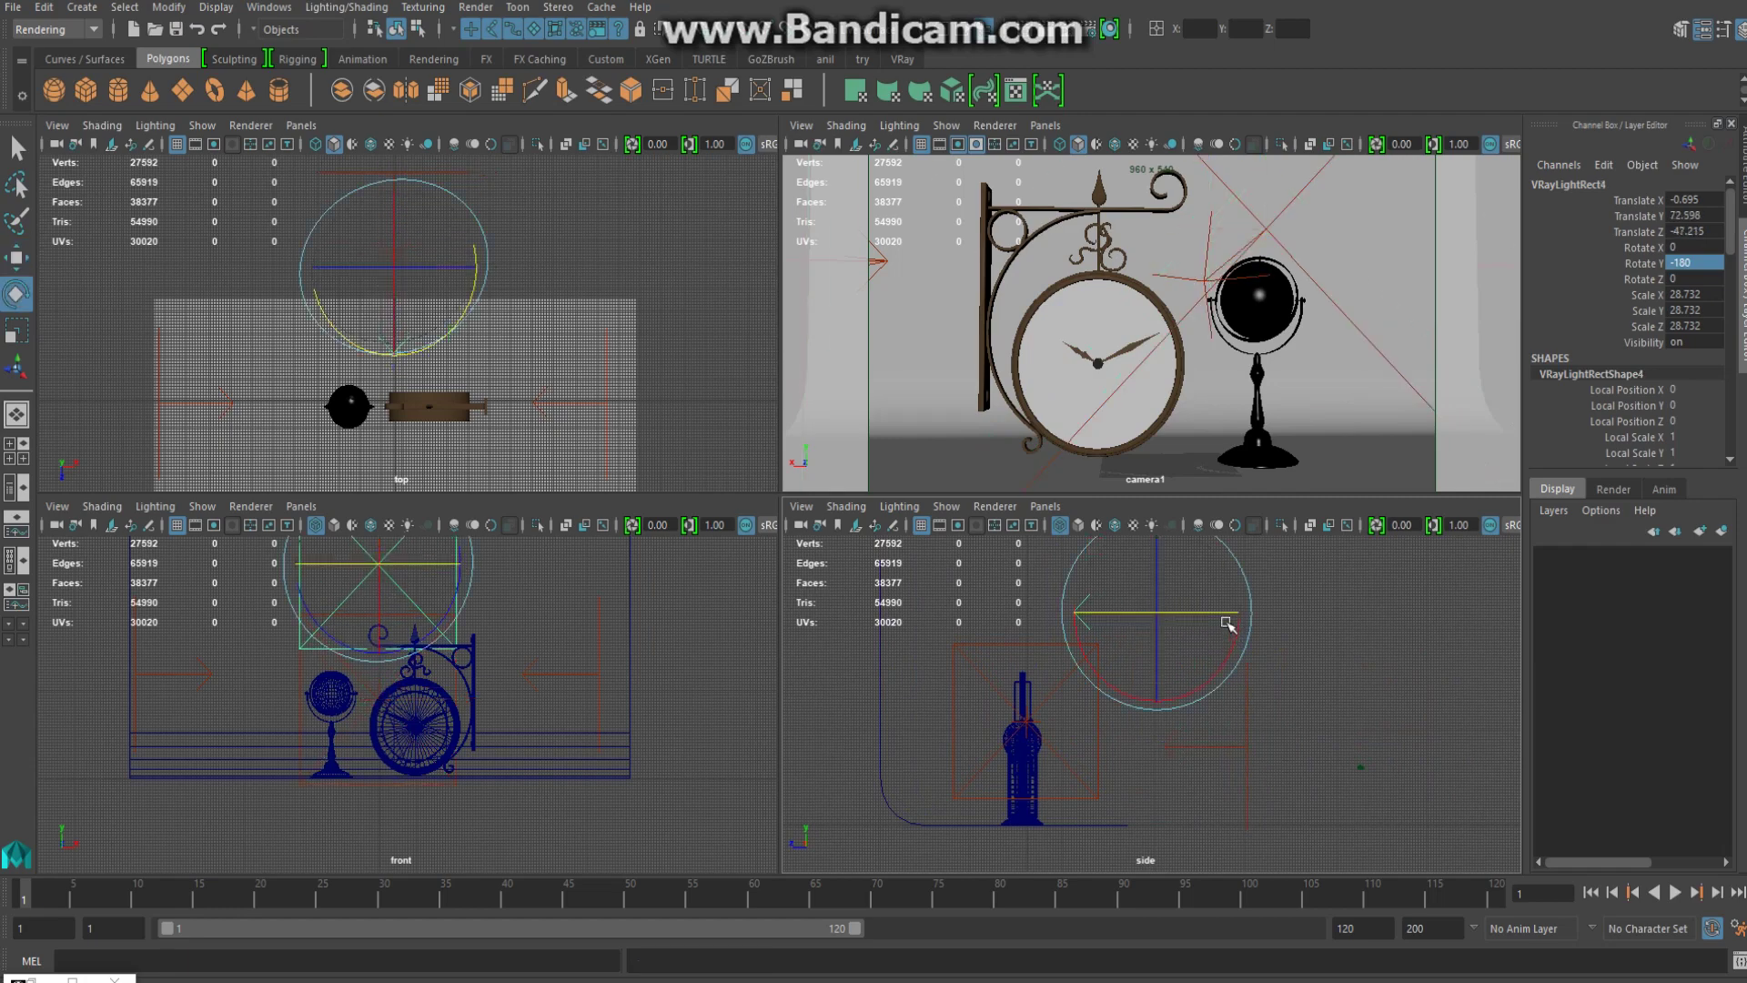
alt+middle_drag(1226, 624, 1222, 713)
mouse_move(1079, 663)
mouse_down()
mouse_move(1201, 731)
mouse_move(1138, 699)
mouse_move(1196, 651)
mouse_up()
key(w)
key(e)
key(w)
drag(1132, 701, 1128, 684)
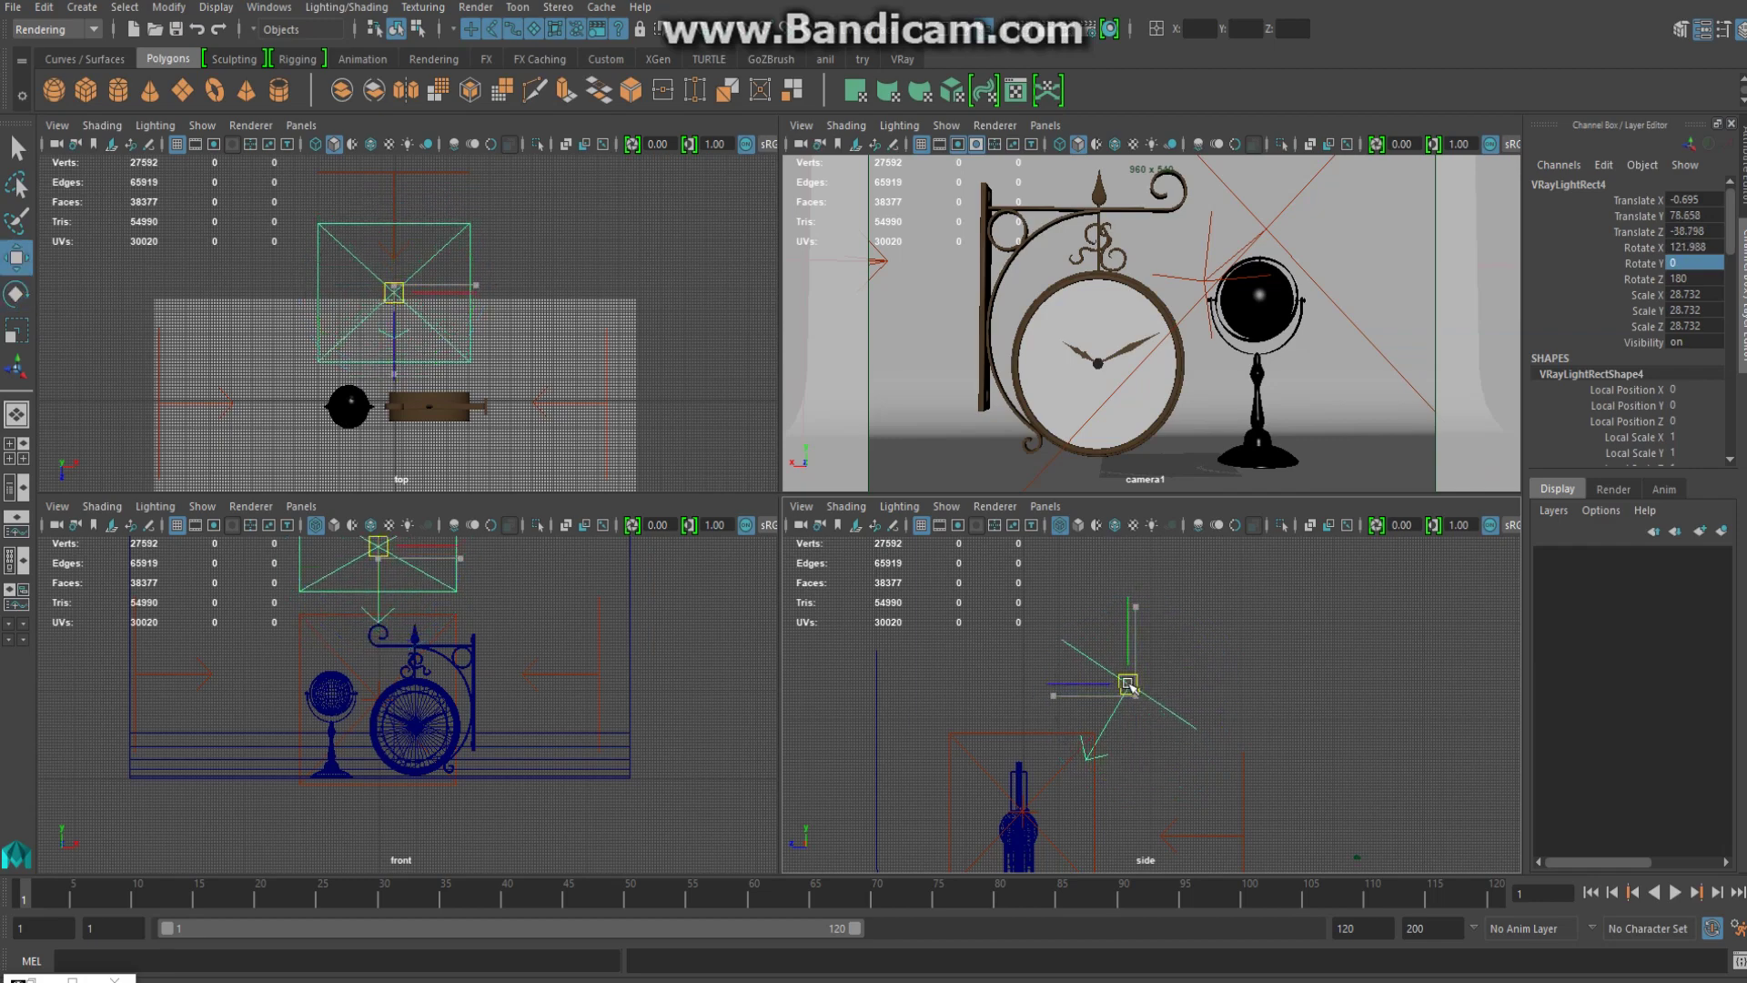
click(1324, 376)
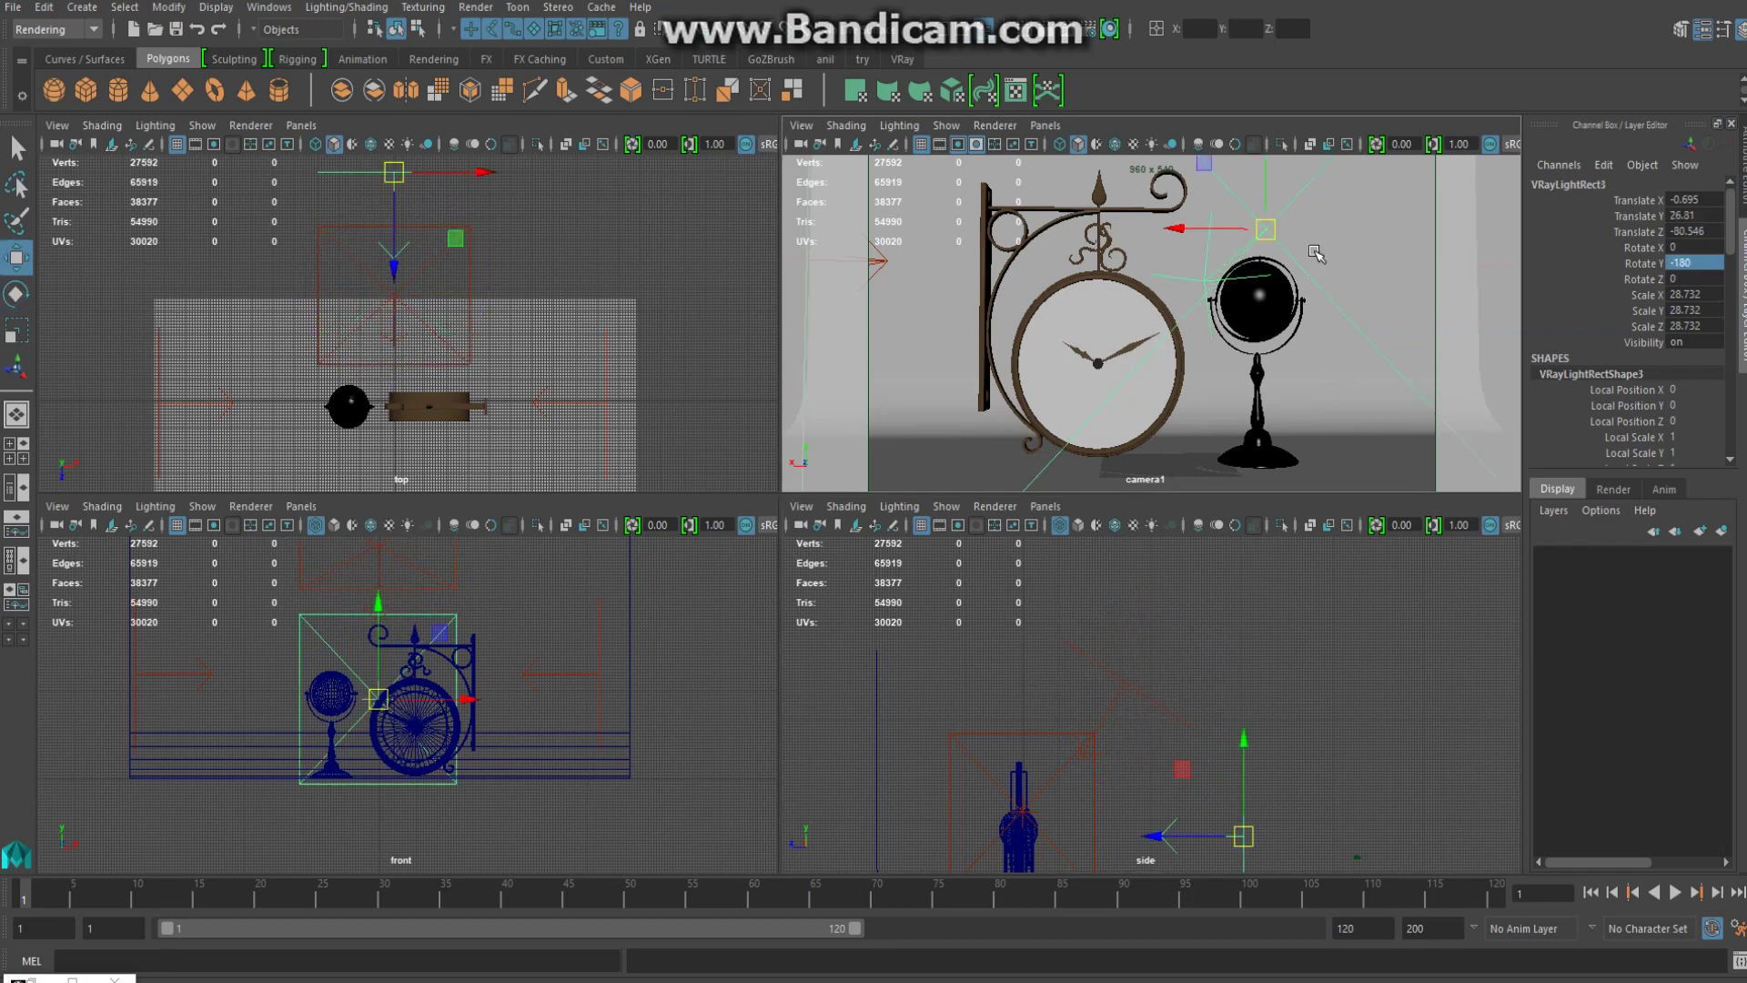
alt+middle_drag(1310, 808, 1253, 751)
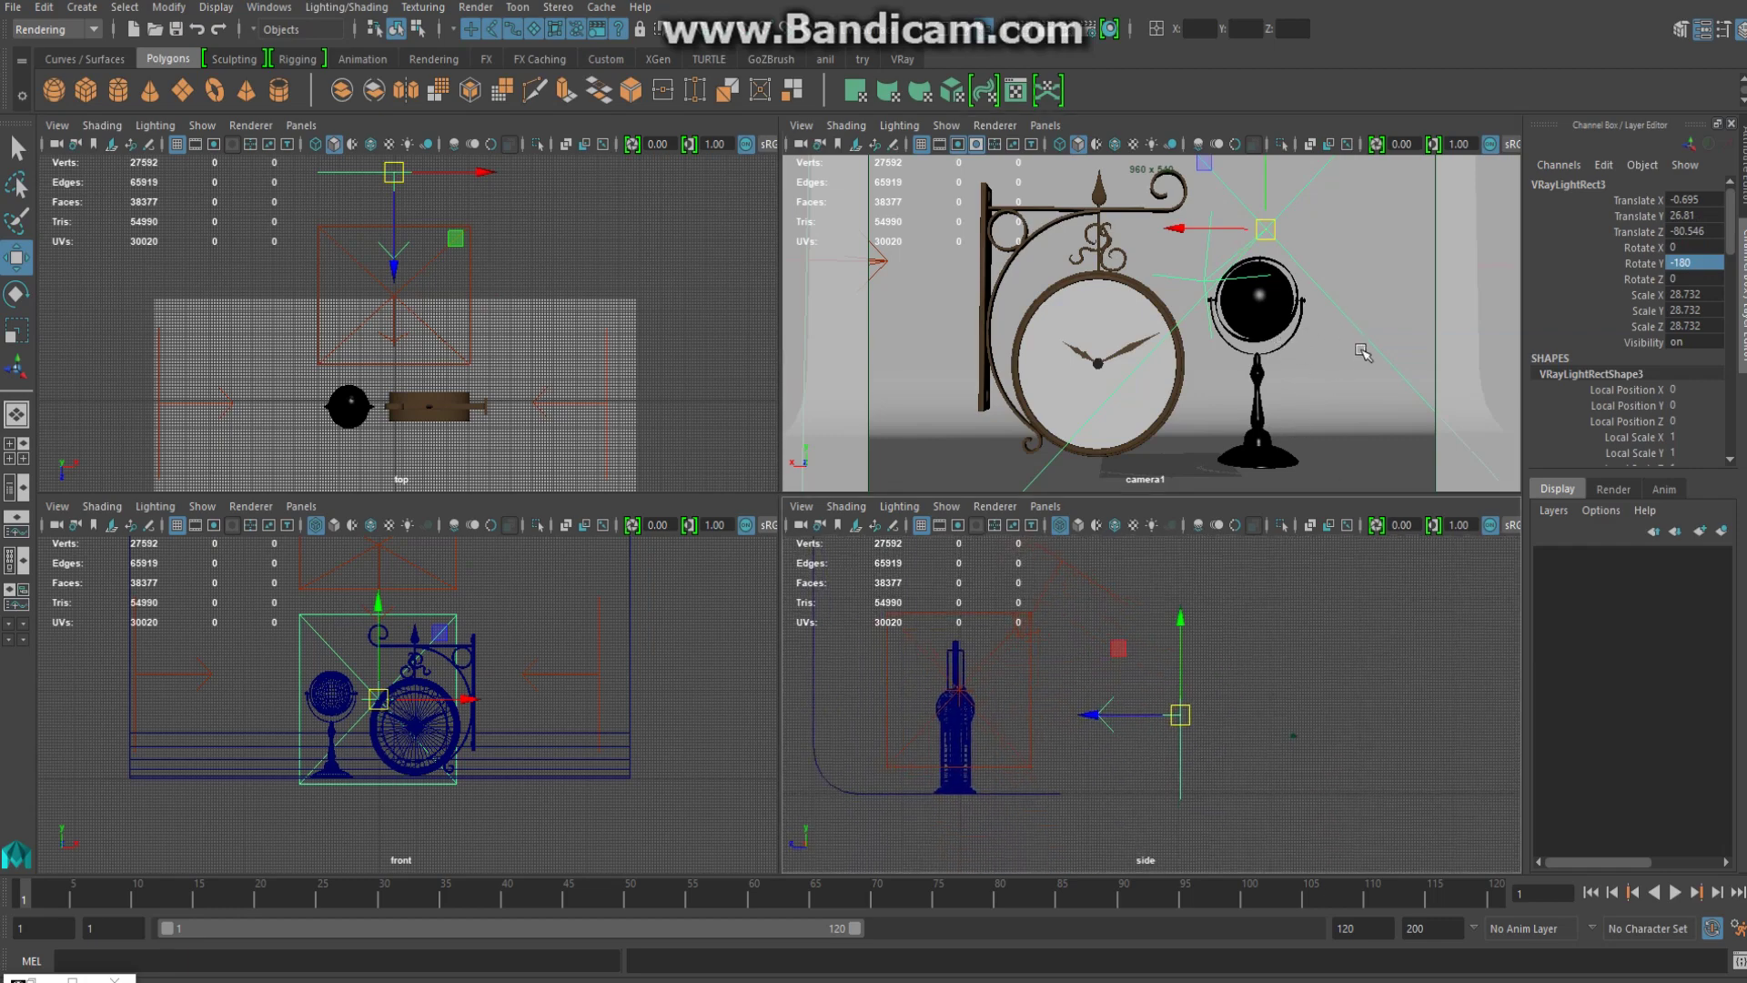
Turn on Invisible in VRayLightRectShape3's Options
key(ctrl+a)
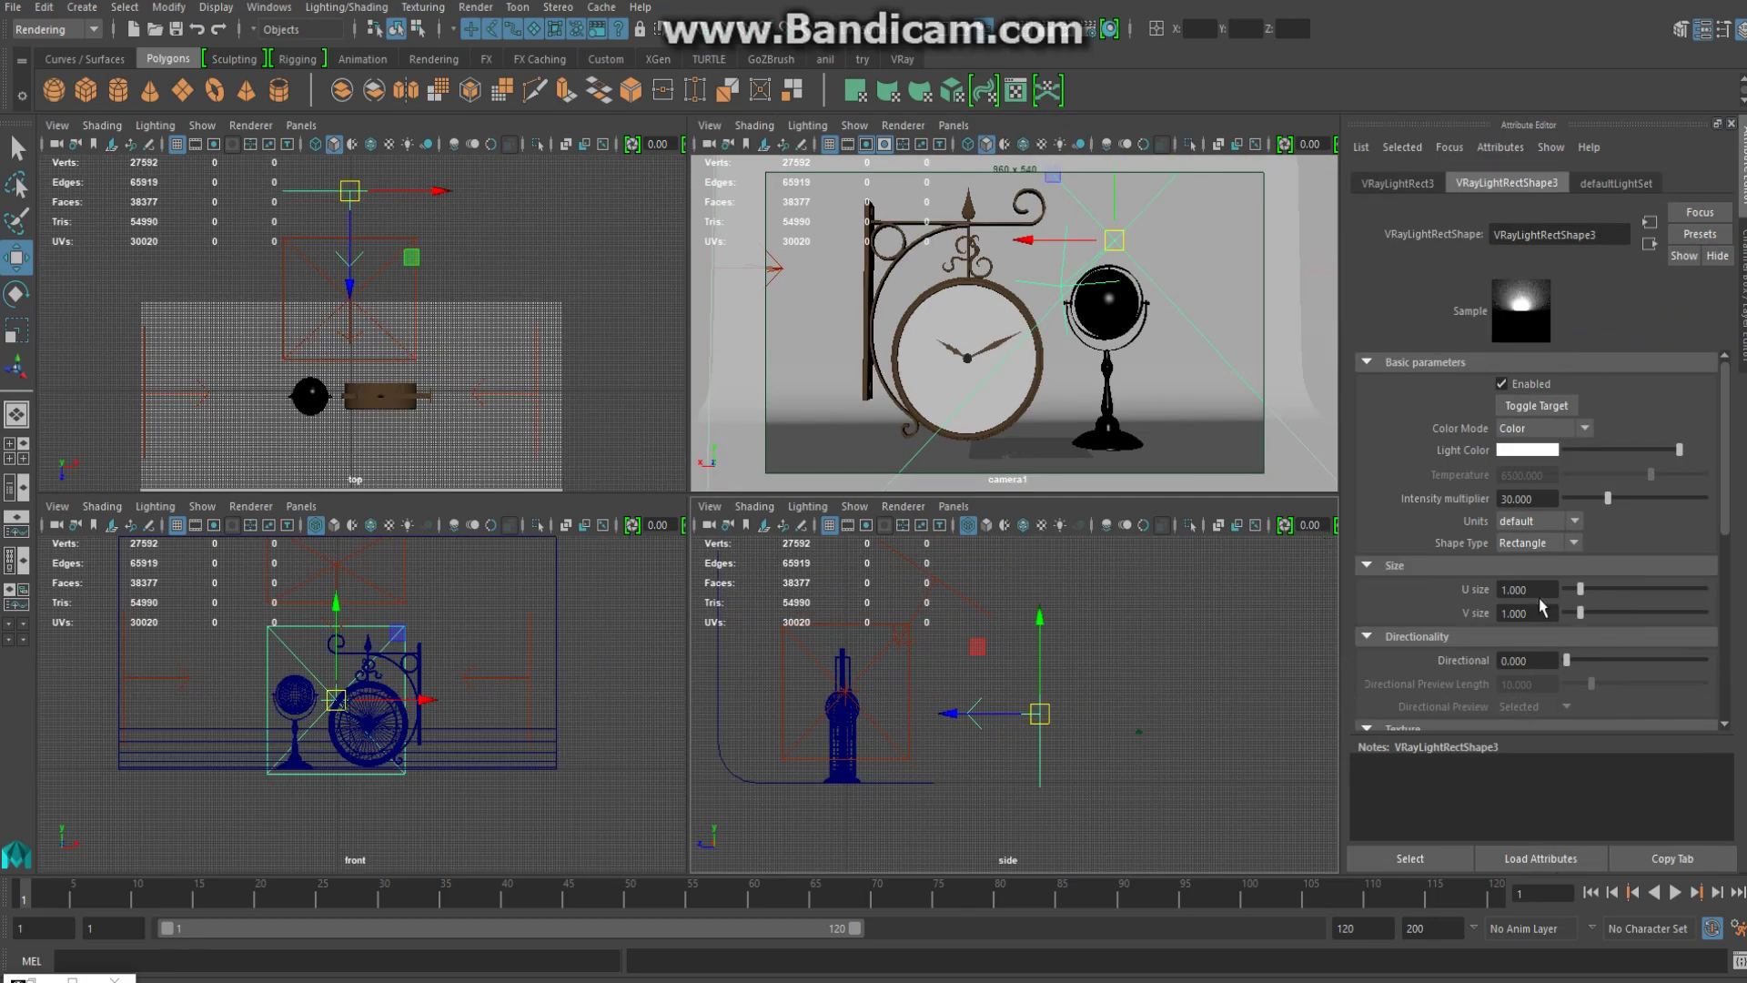
scroll(1542, 607, down, 4)
click(1426, 658)
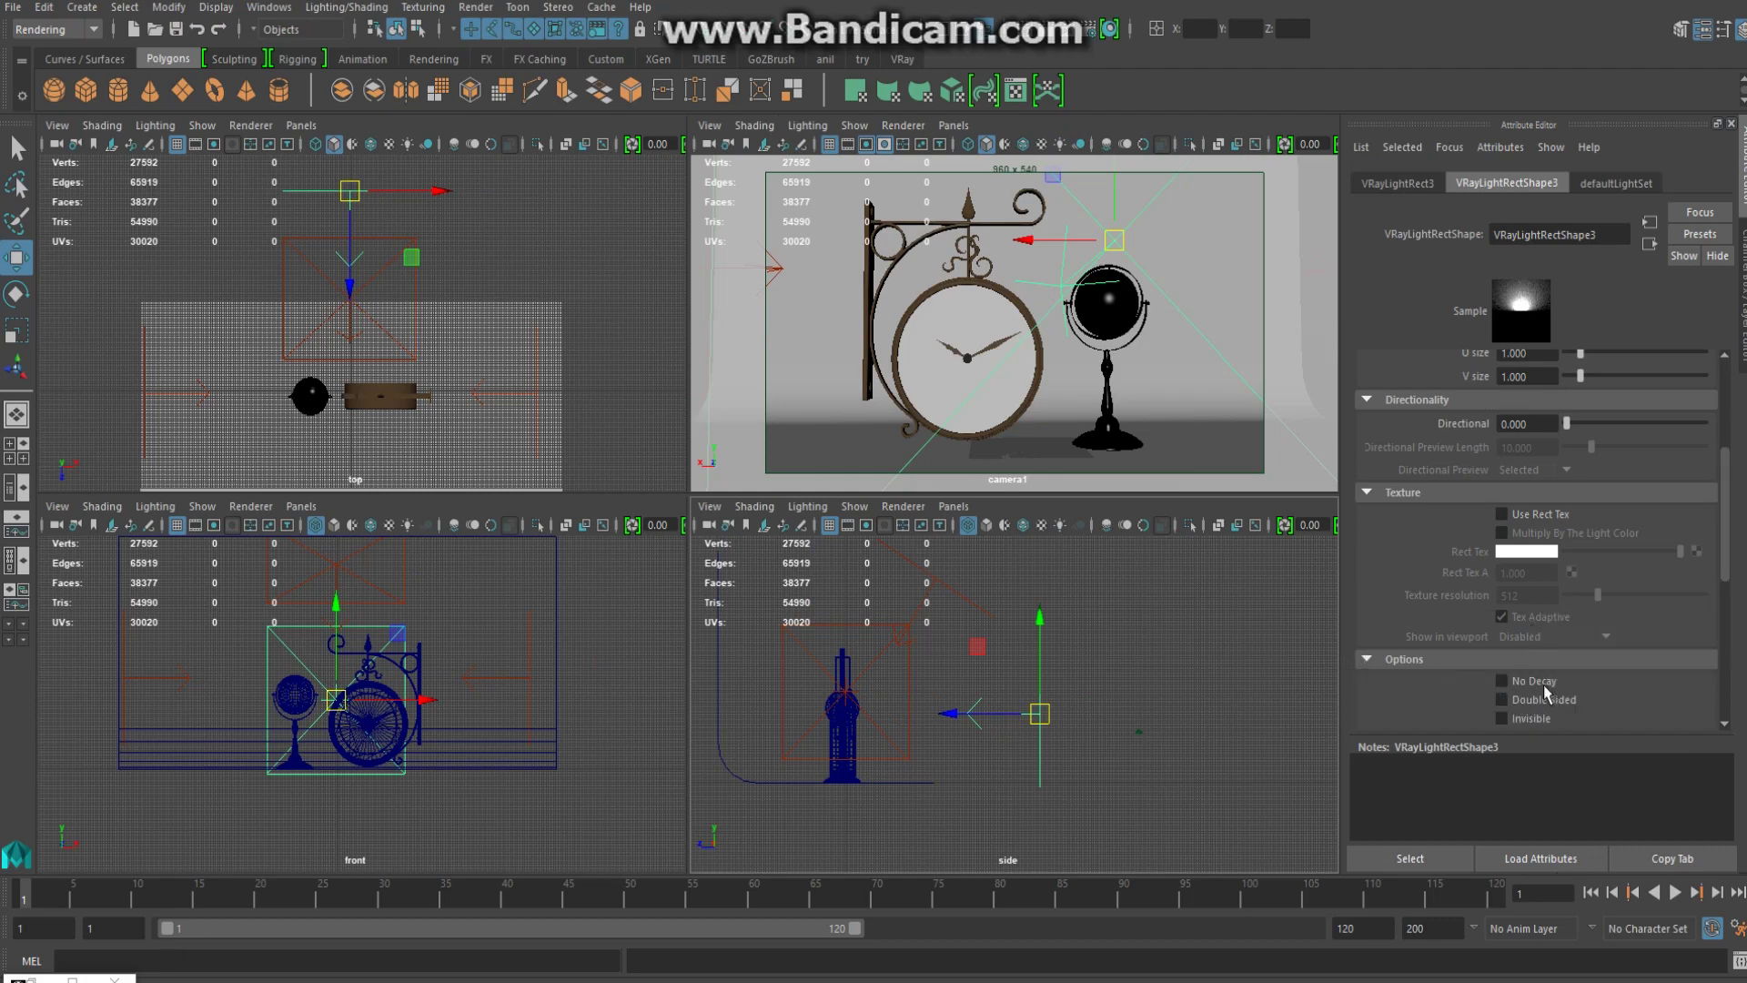
click(1534, 719)
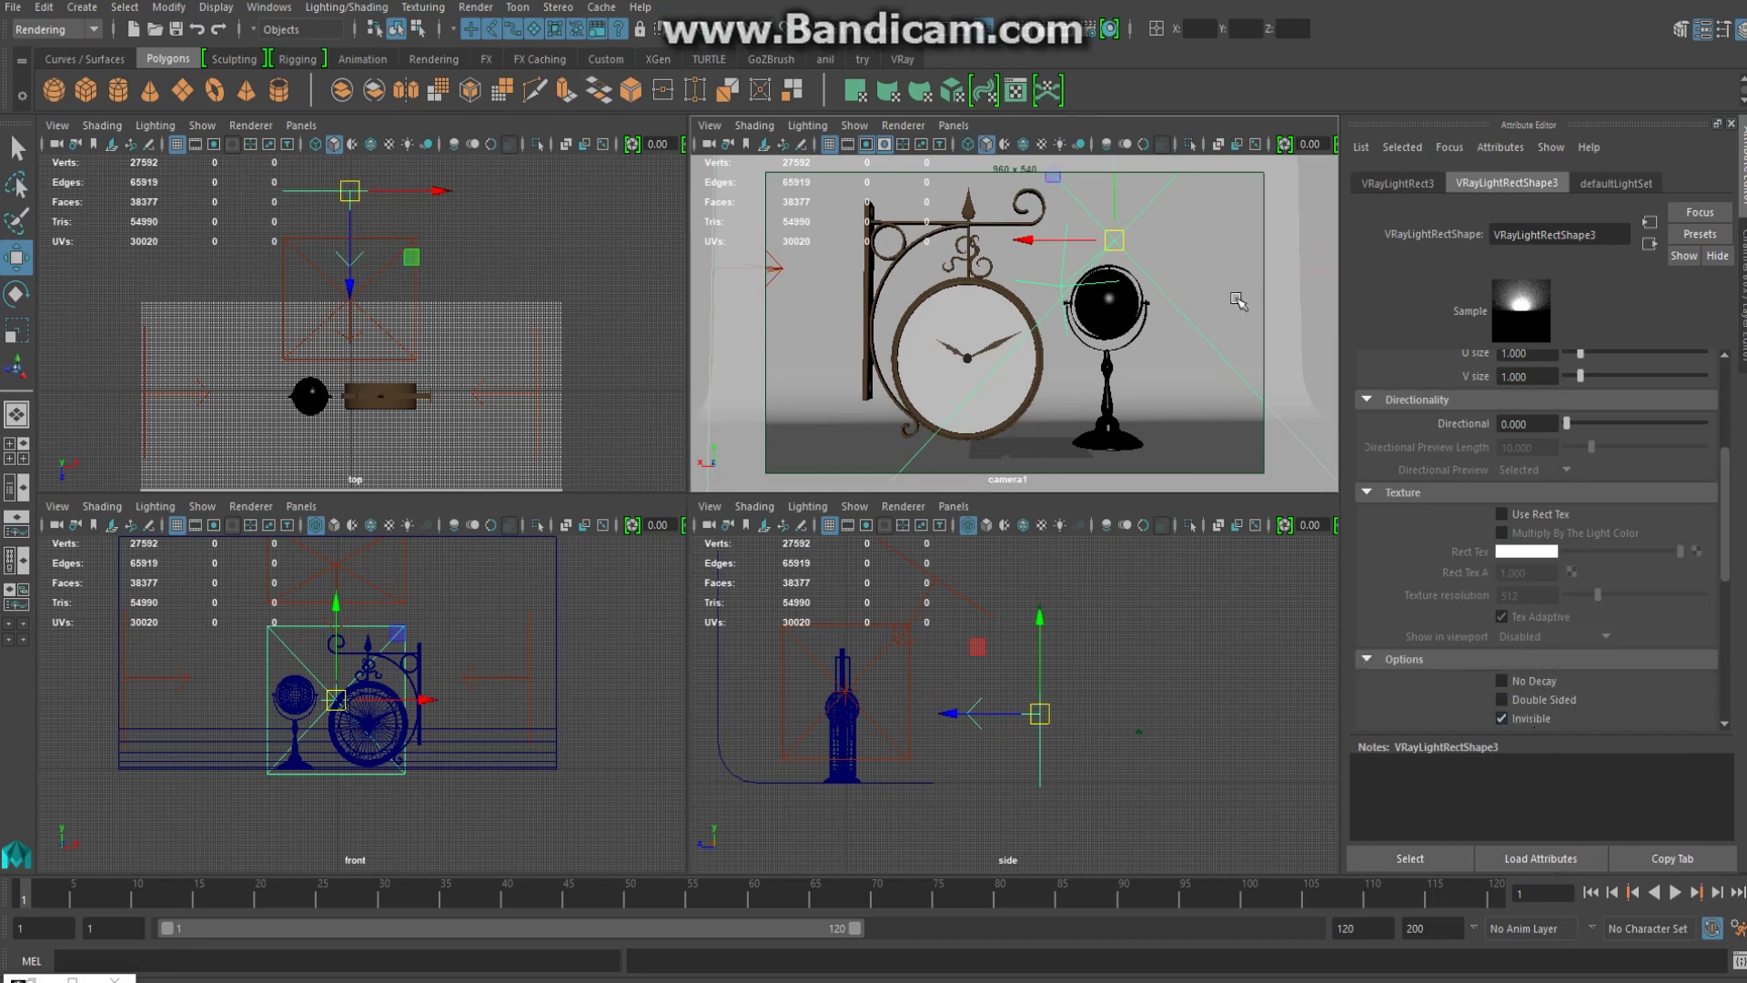
Run a V-Ray test render, then minimize the frame buffer
click(1057, 25)
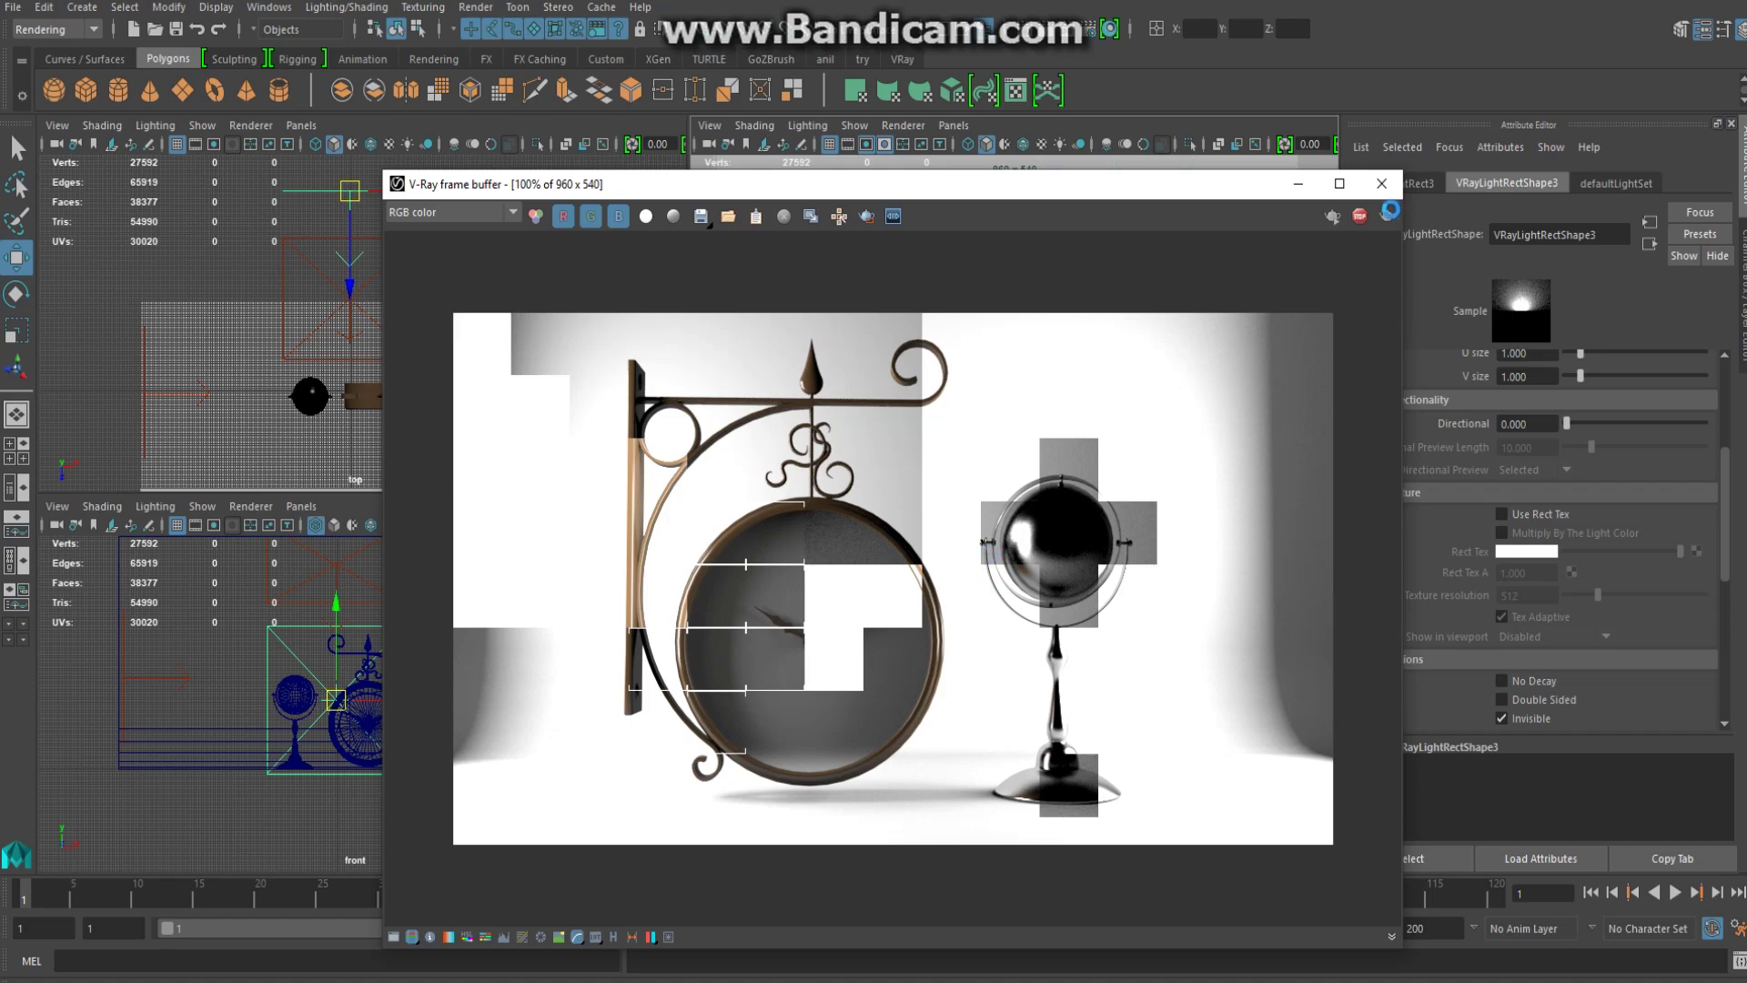
click(1299, 183)
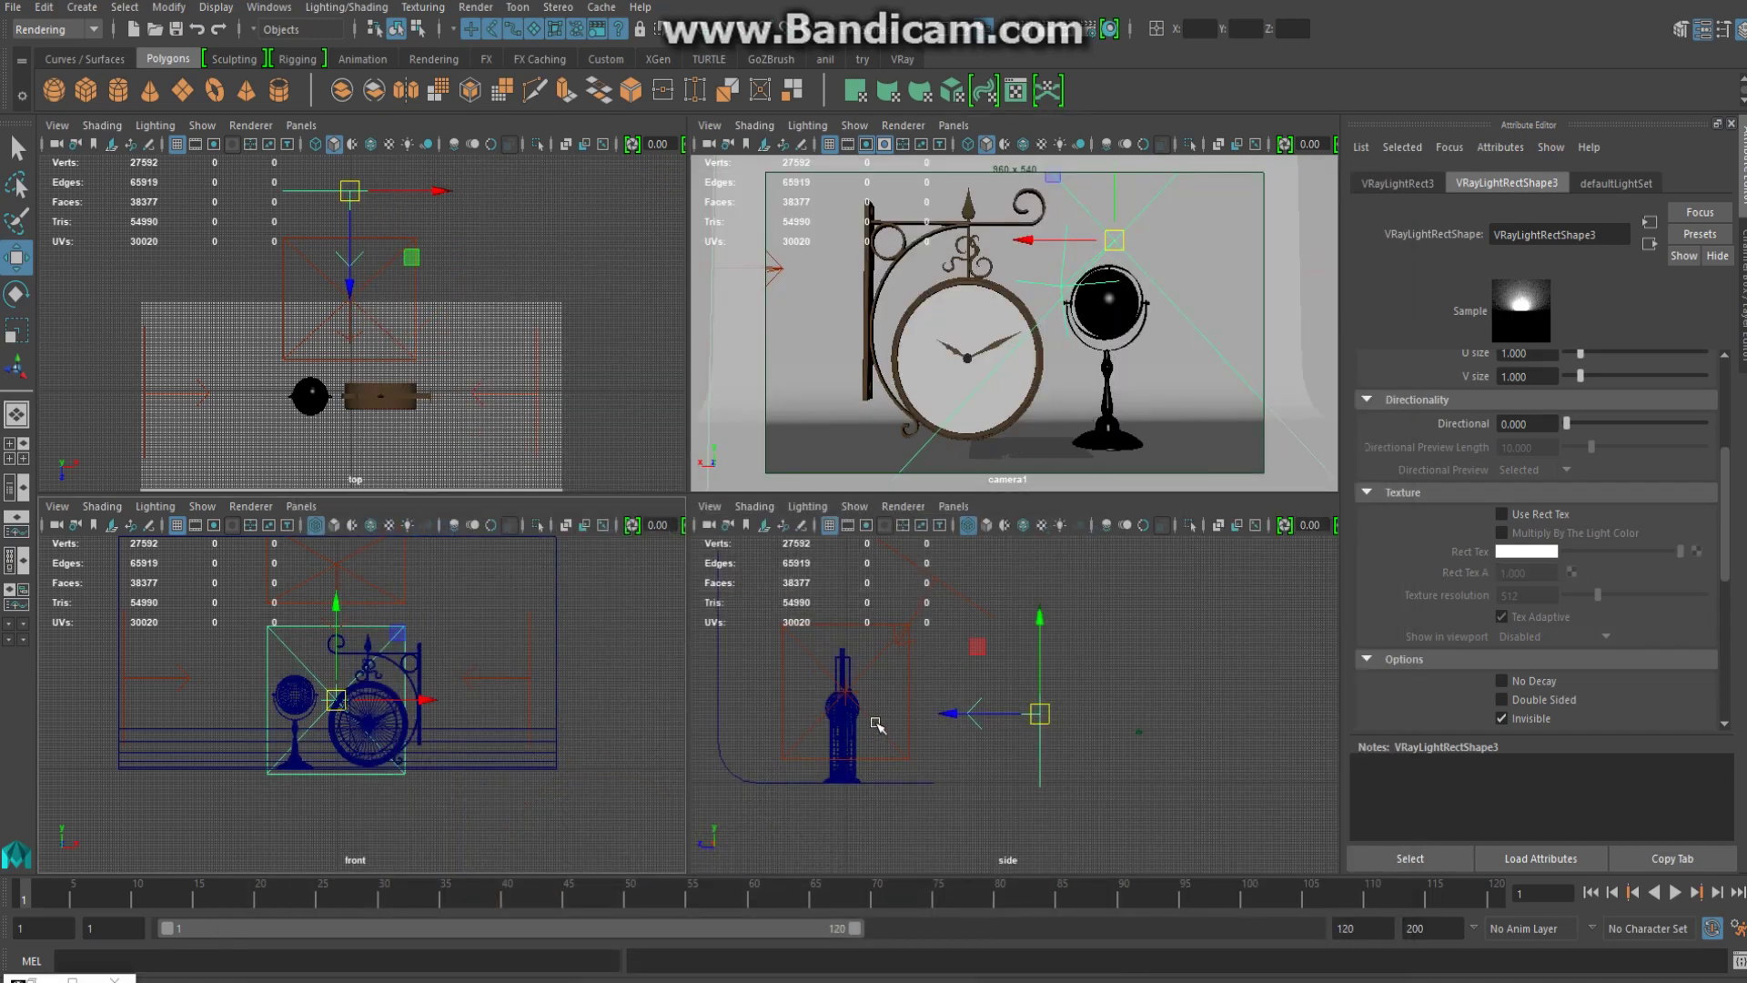
scroll(896, 739, up, 3)
Change the clock's phong2 material type to VRay Mtl, producing VRayMtl1
click(808, 707)
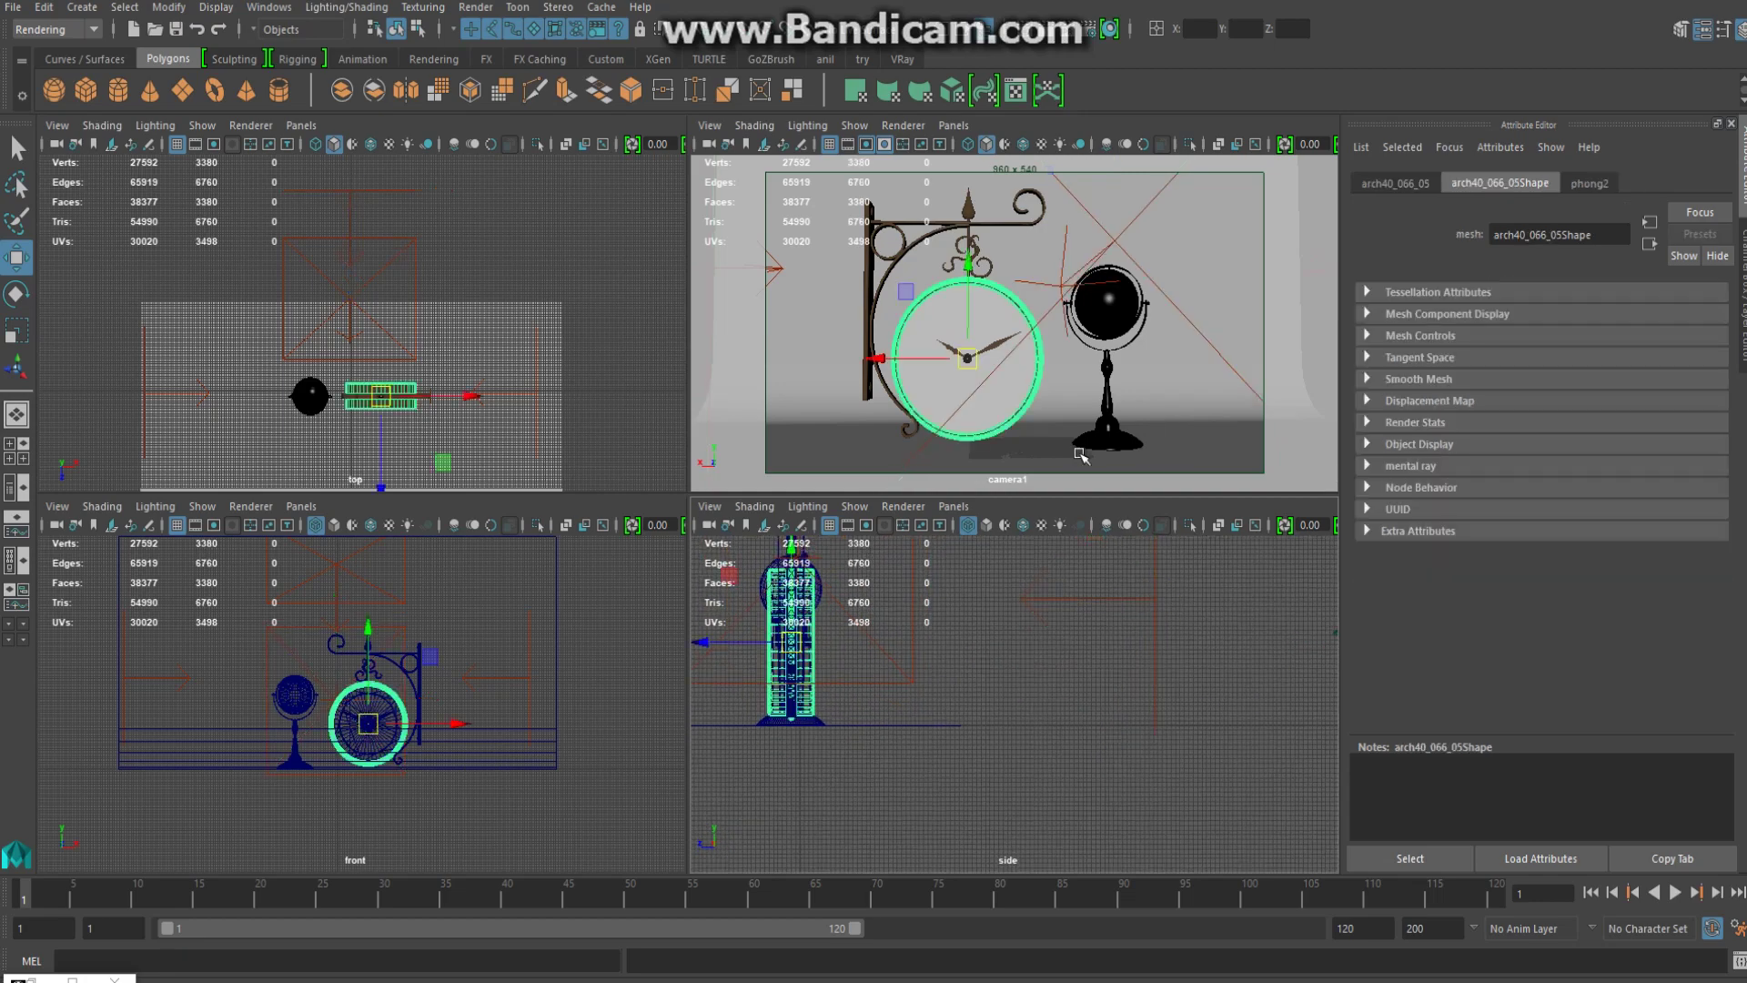
right_click(799, 649)
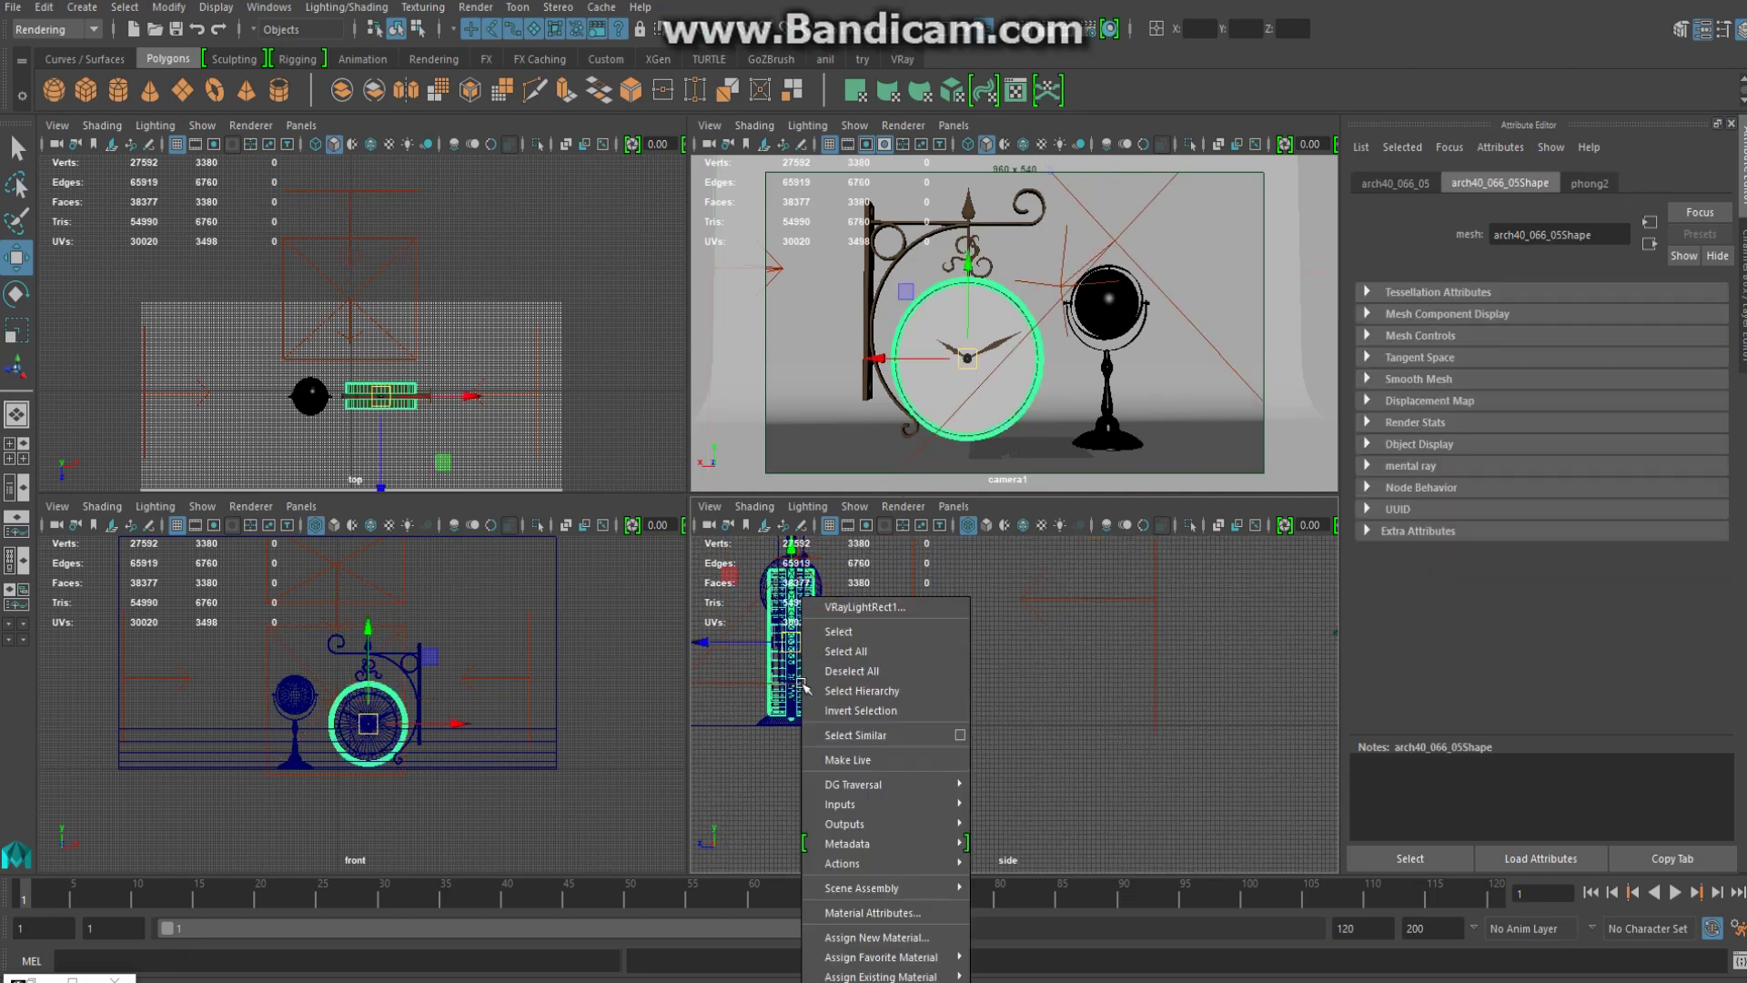
click(853, 913)
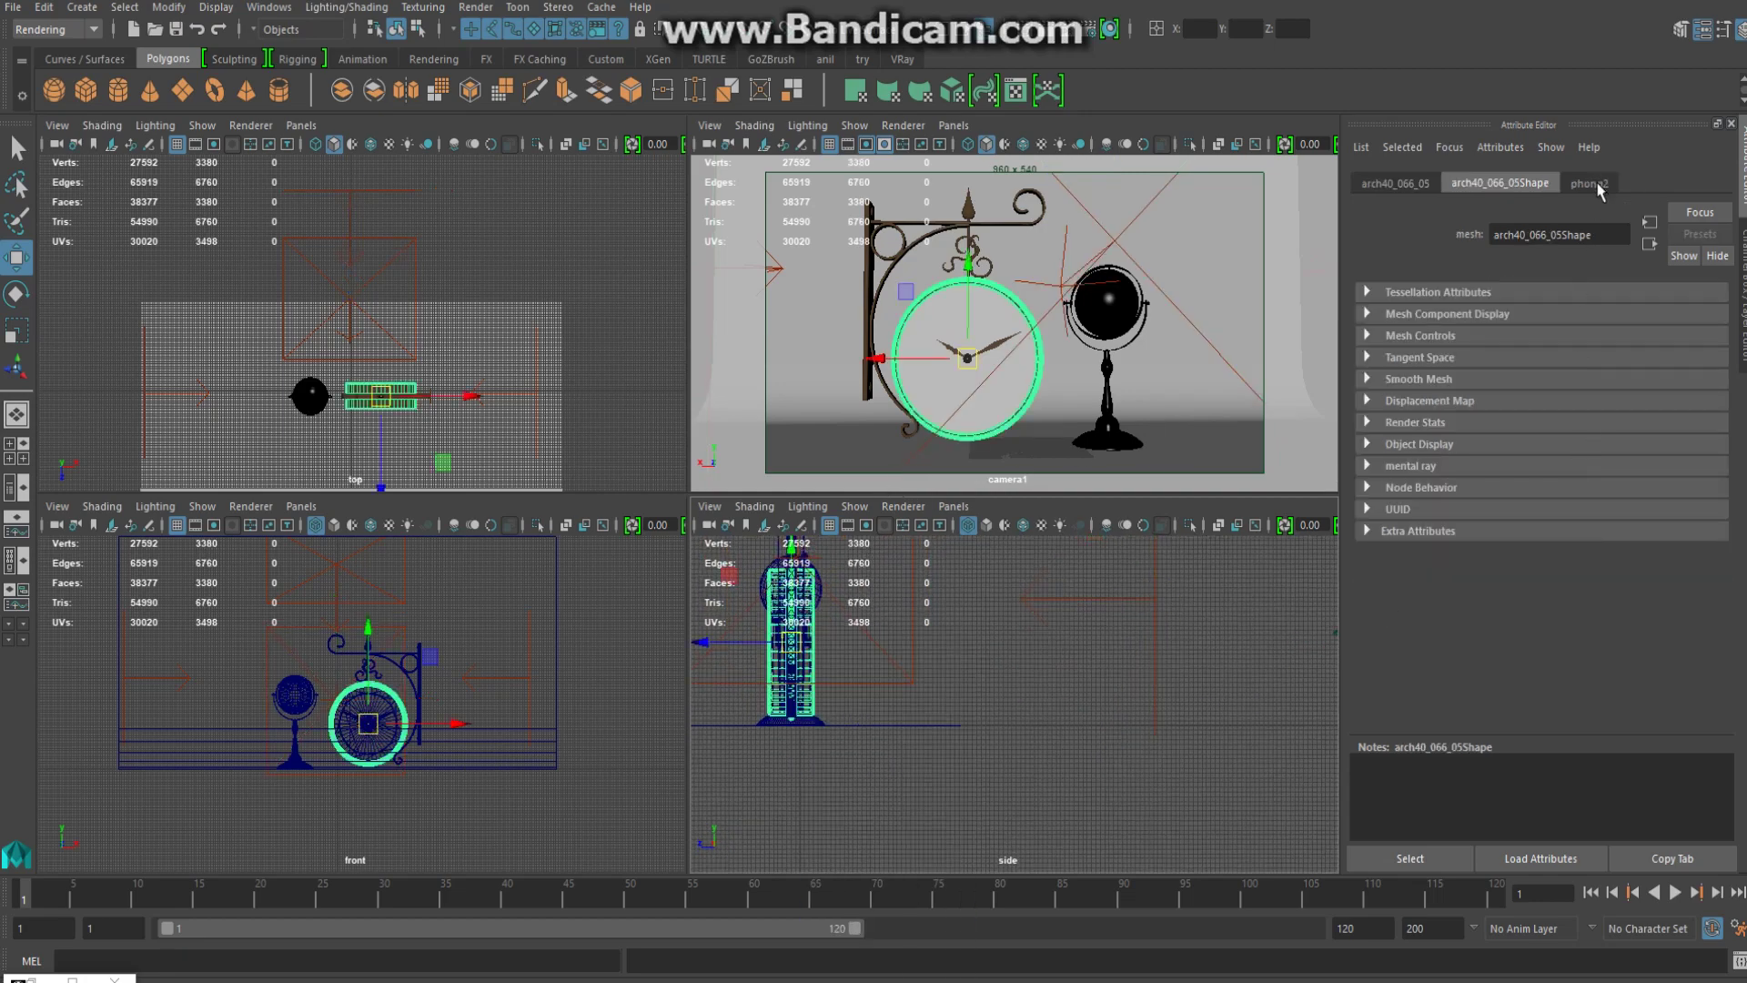
click(1599, 185)
click(1607, 365)
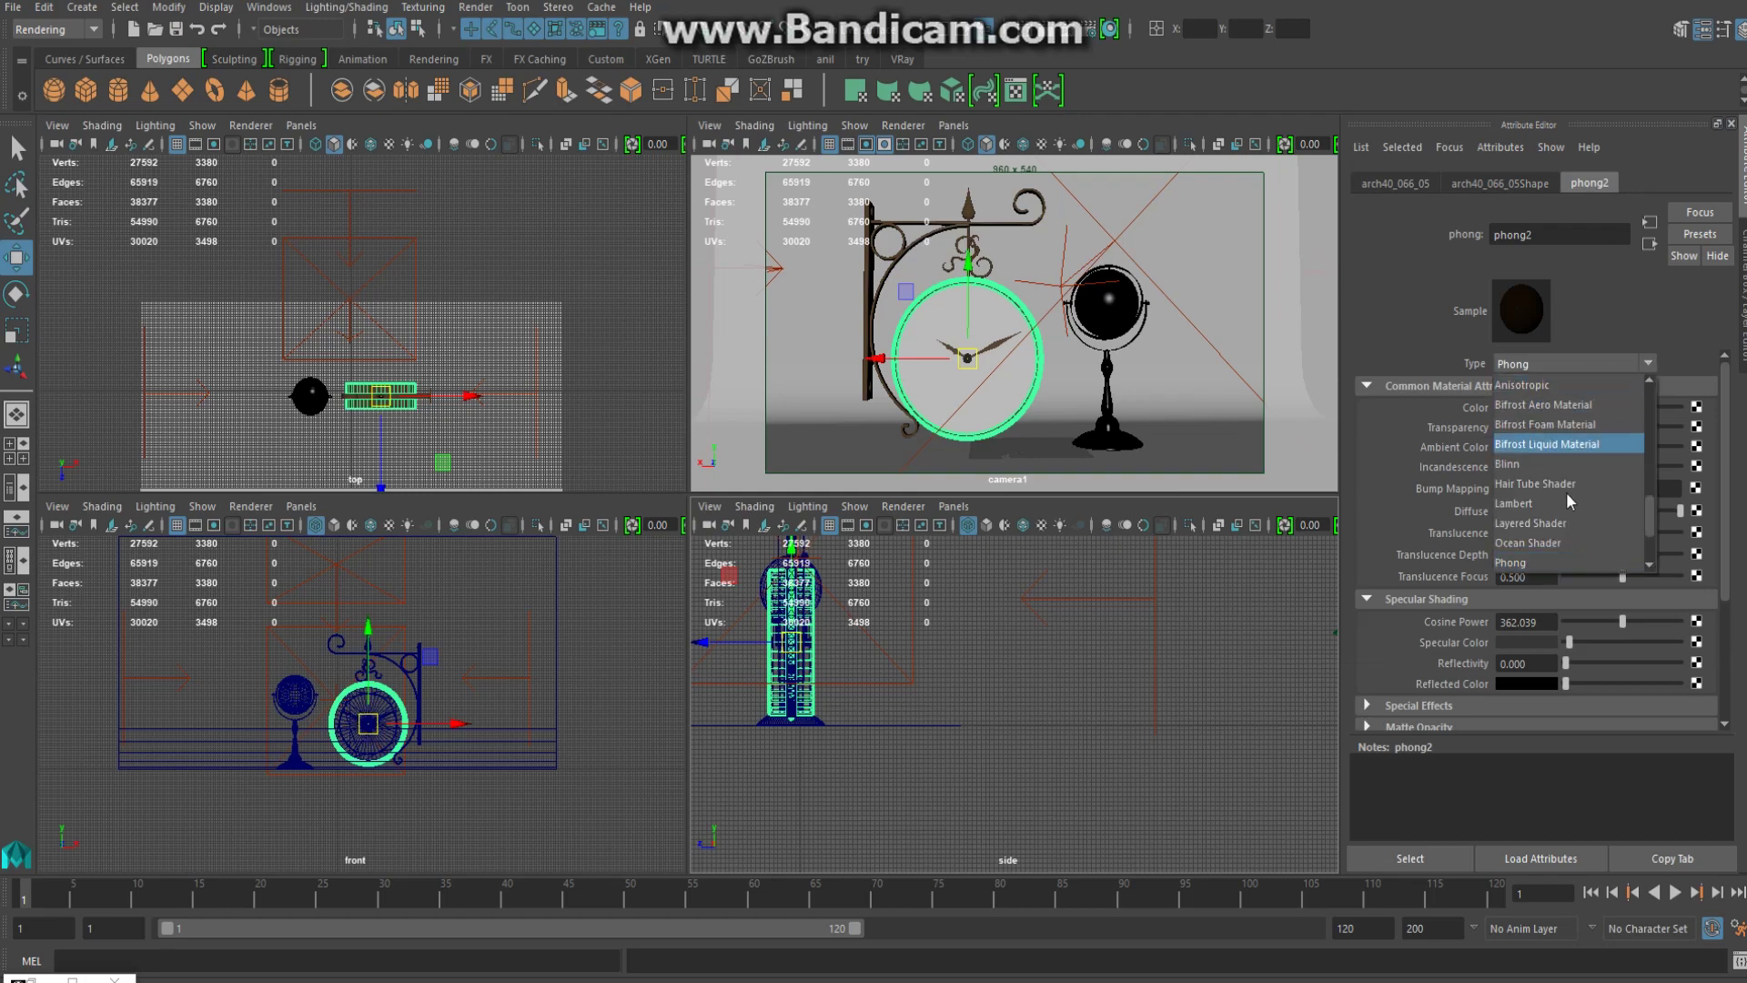
scroll(1563, 546, down, 2)
scroll(1565, 537, up, 1)
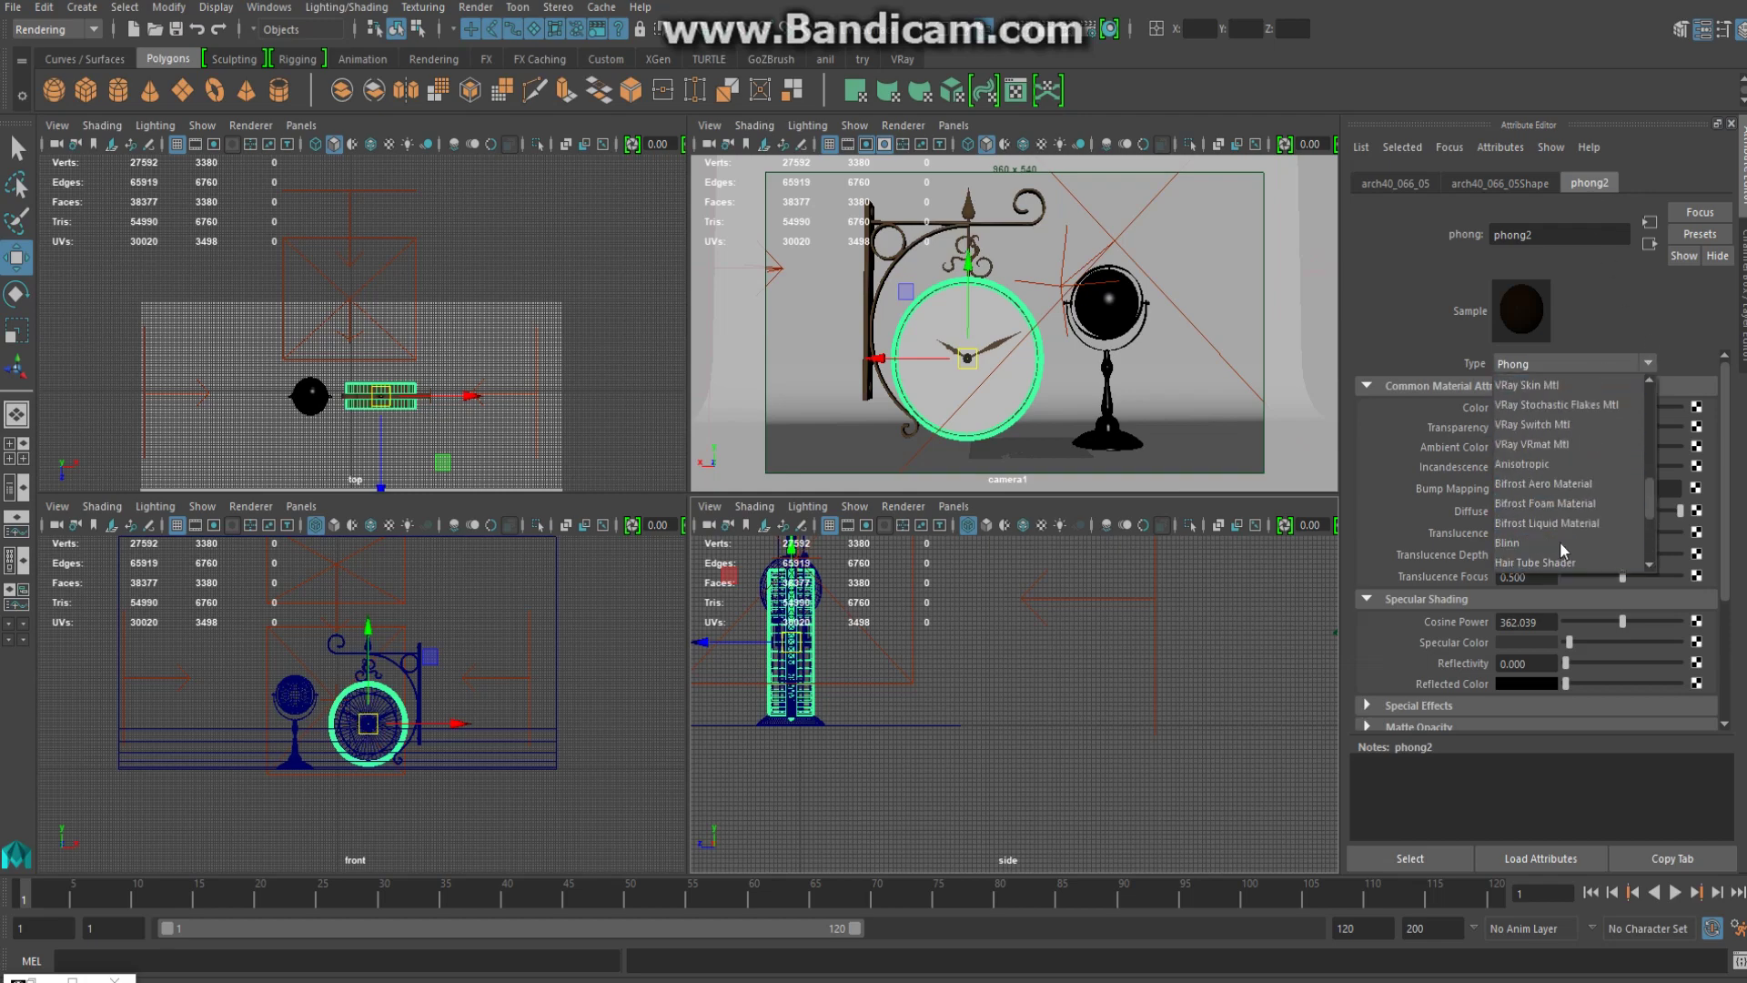
scroll(1578, 482, up, 2)
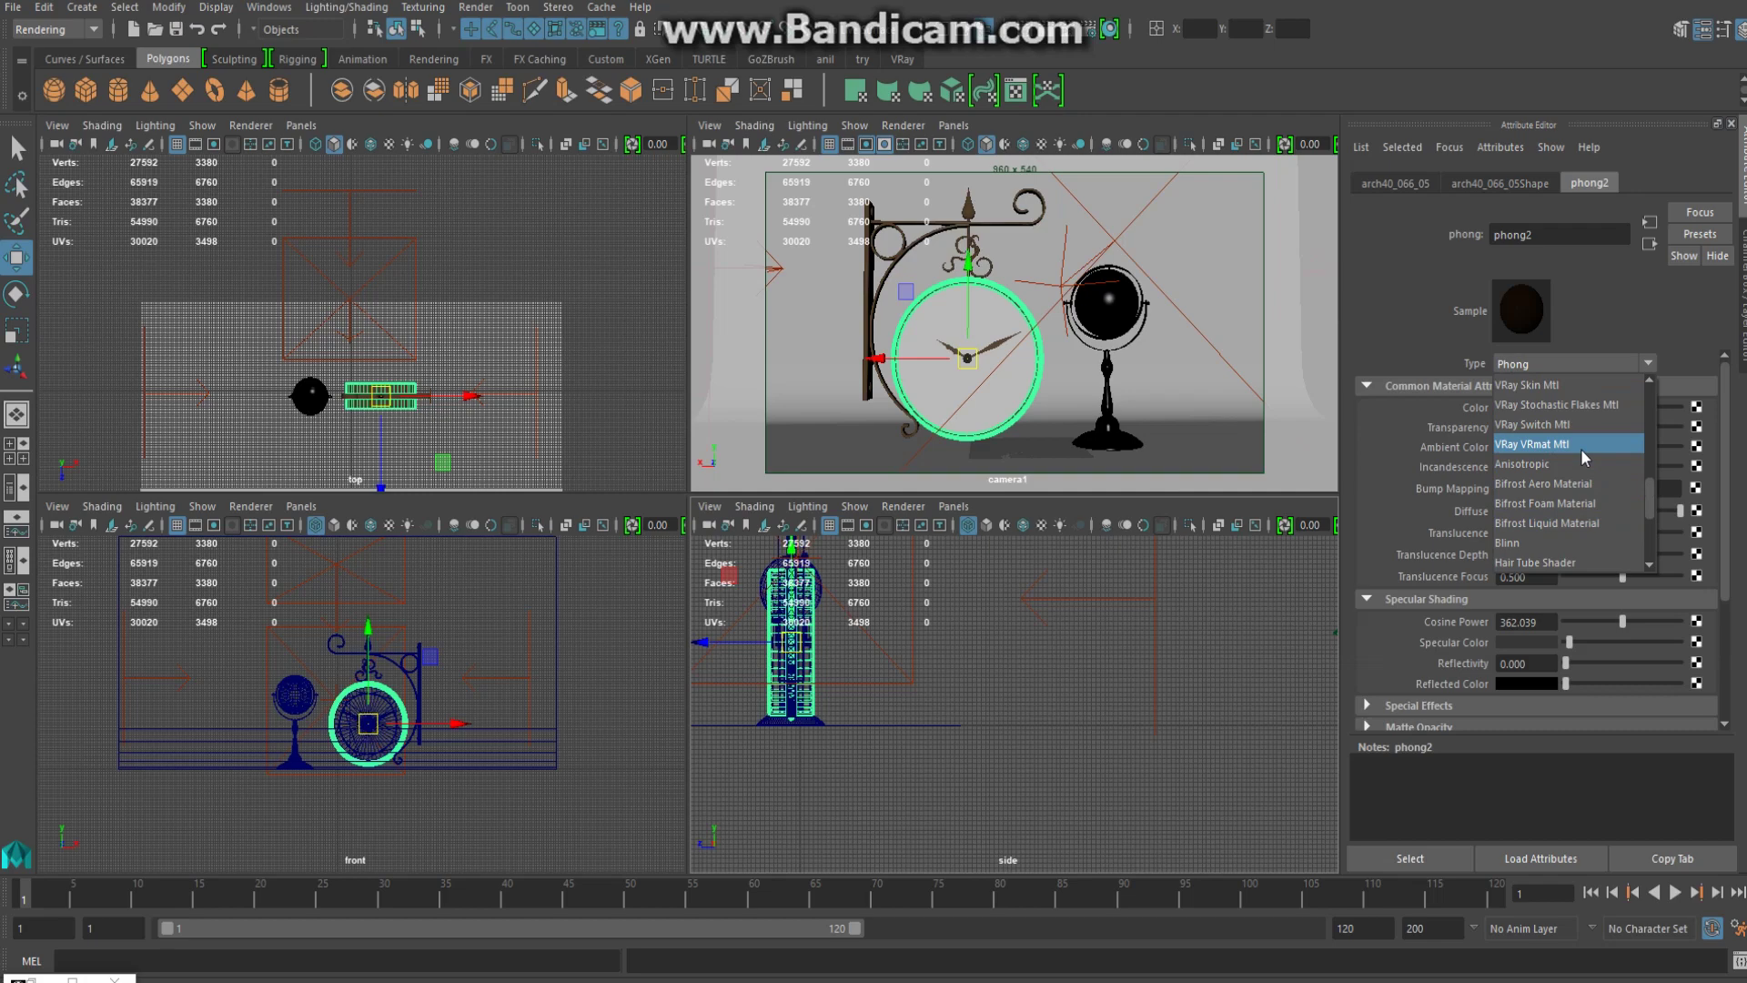
scroll(1580, 450, up, 1)
scroll(1580, 449, up, 2)
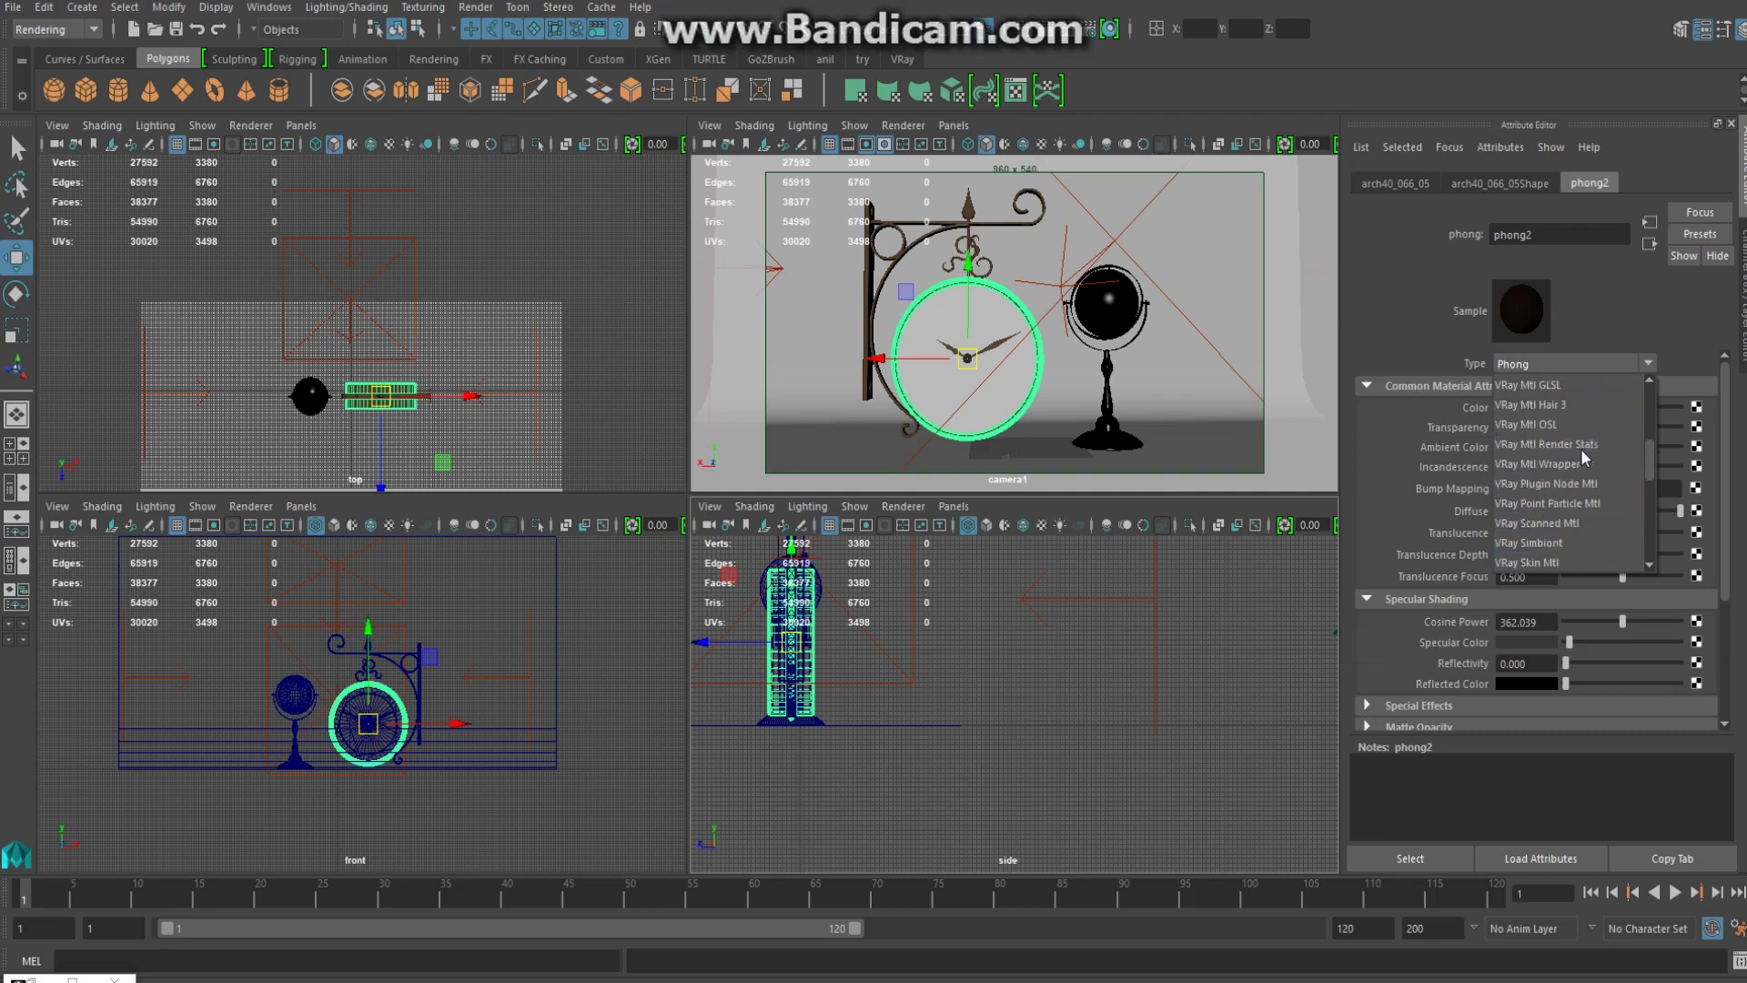
scroll(1580, 450, up, 2)
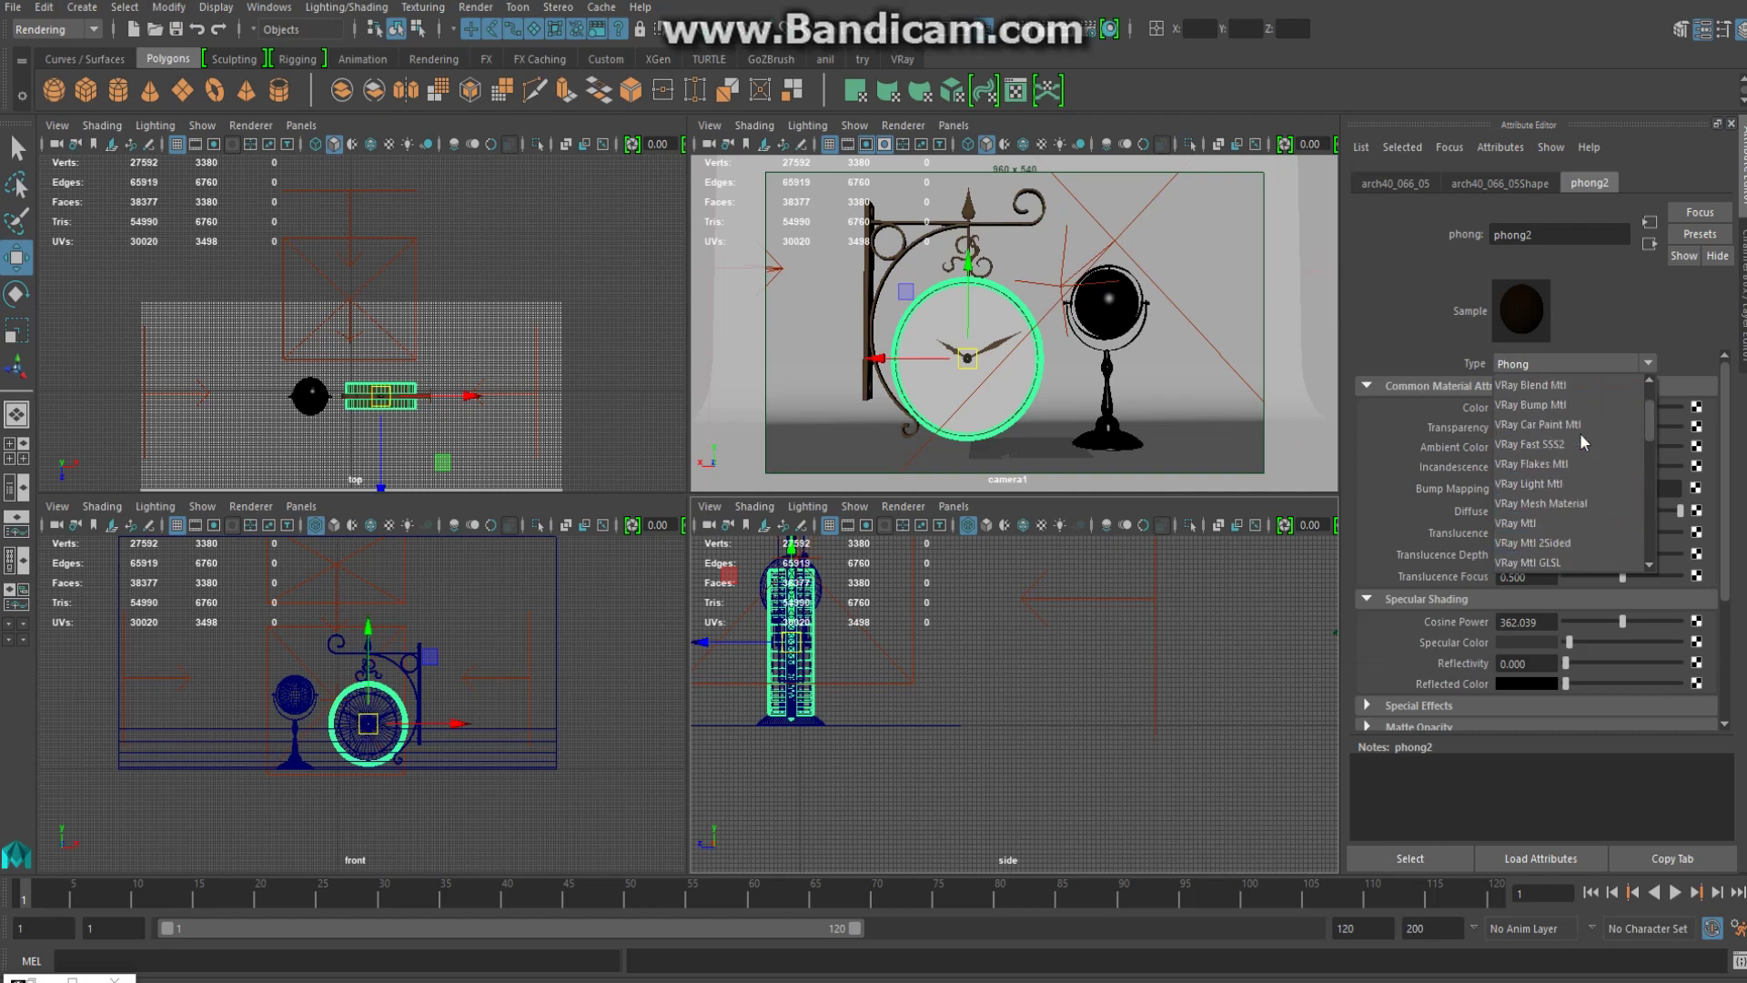
click(1563, 523)
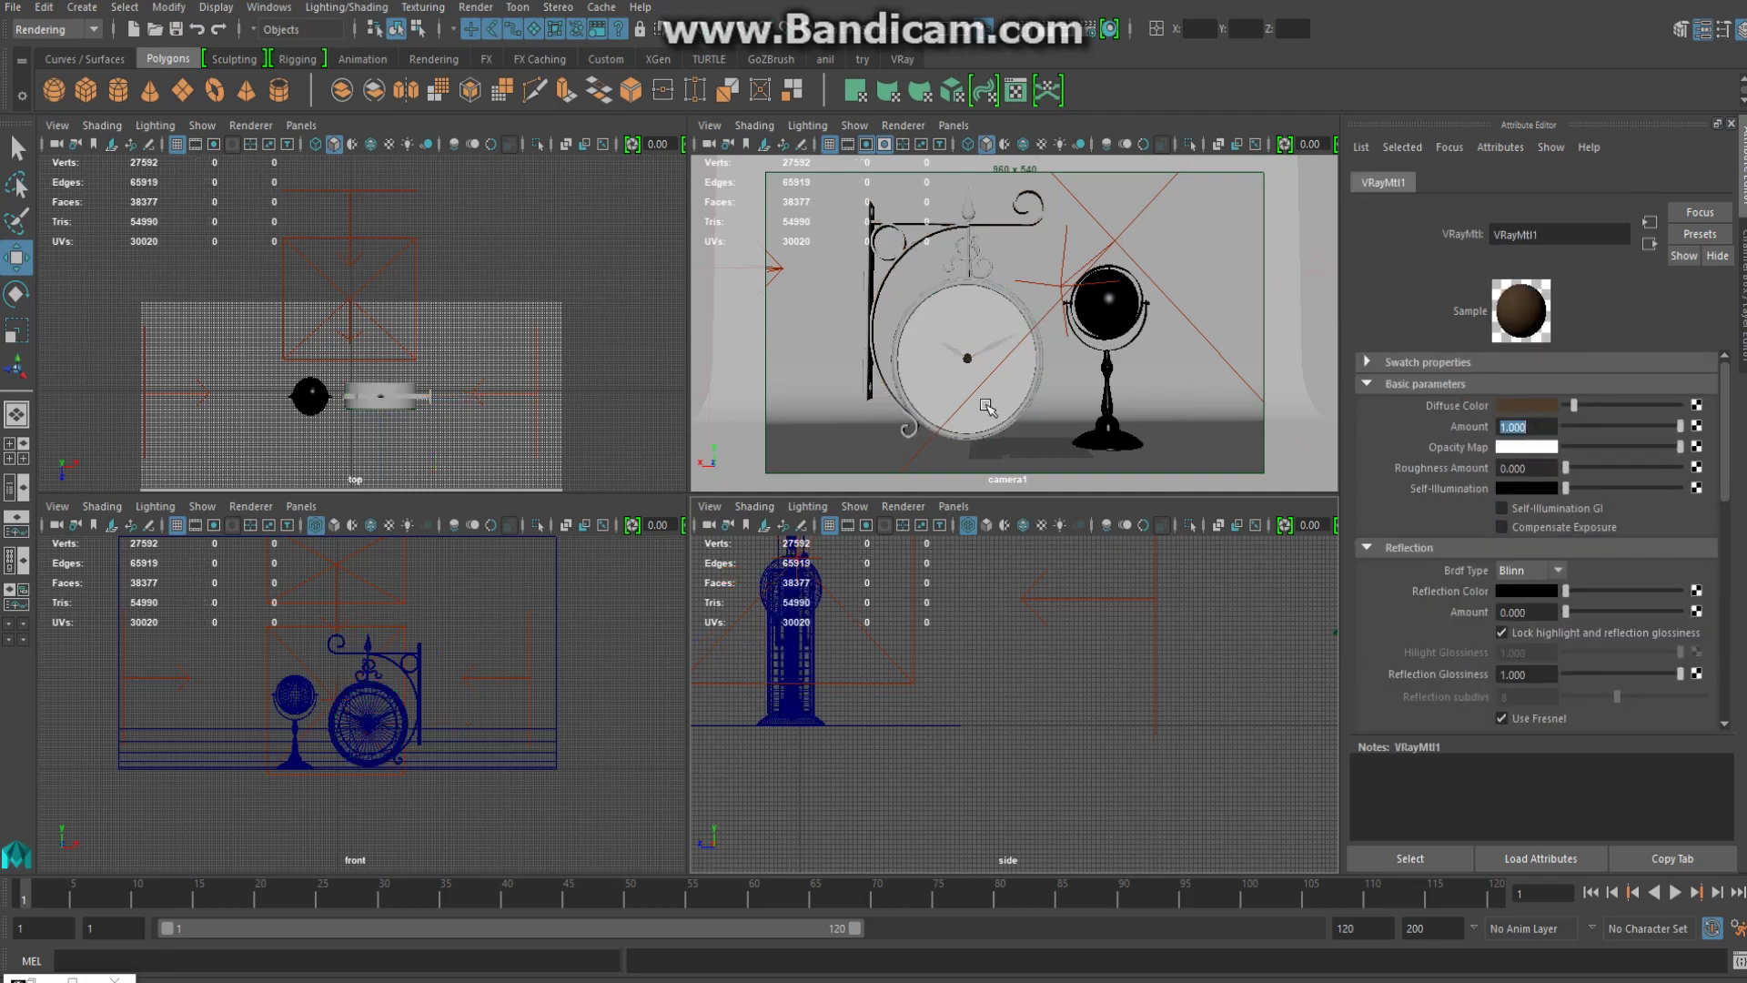
Move the rectangle light farther from the clock and switch the fourth view to perspective
click(1019, 398)
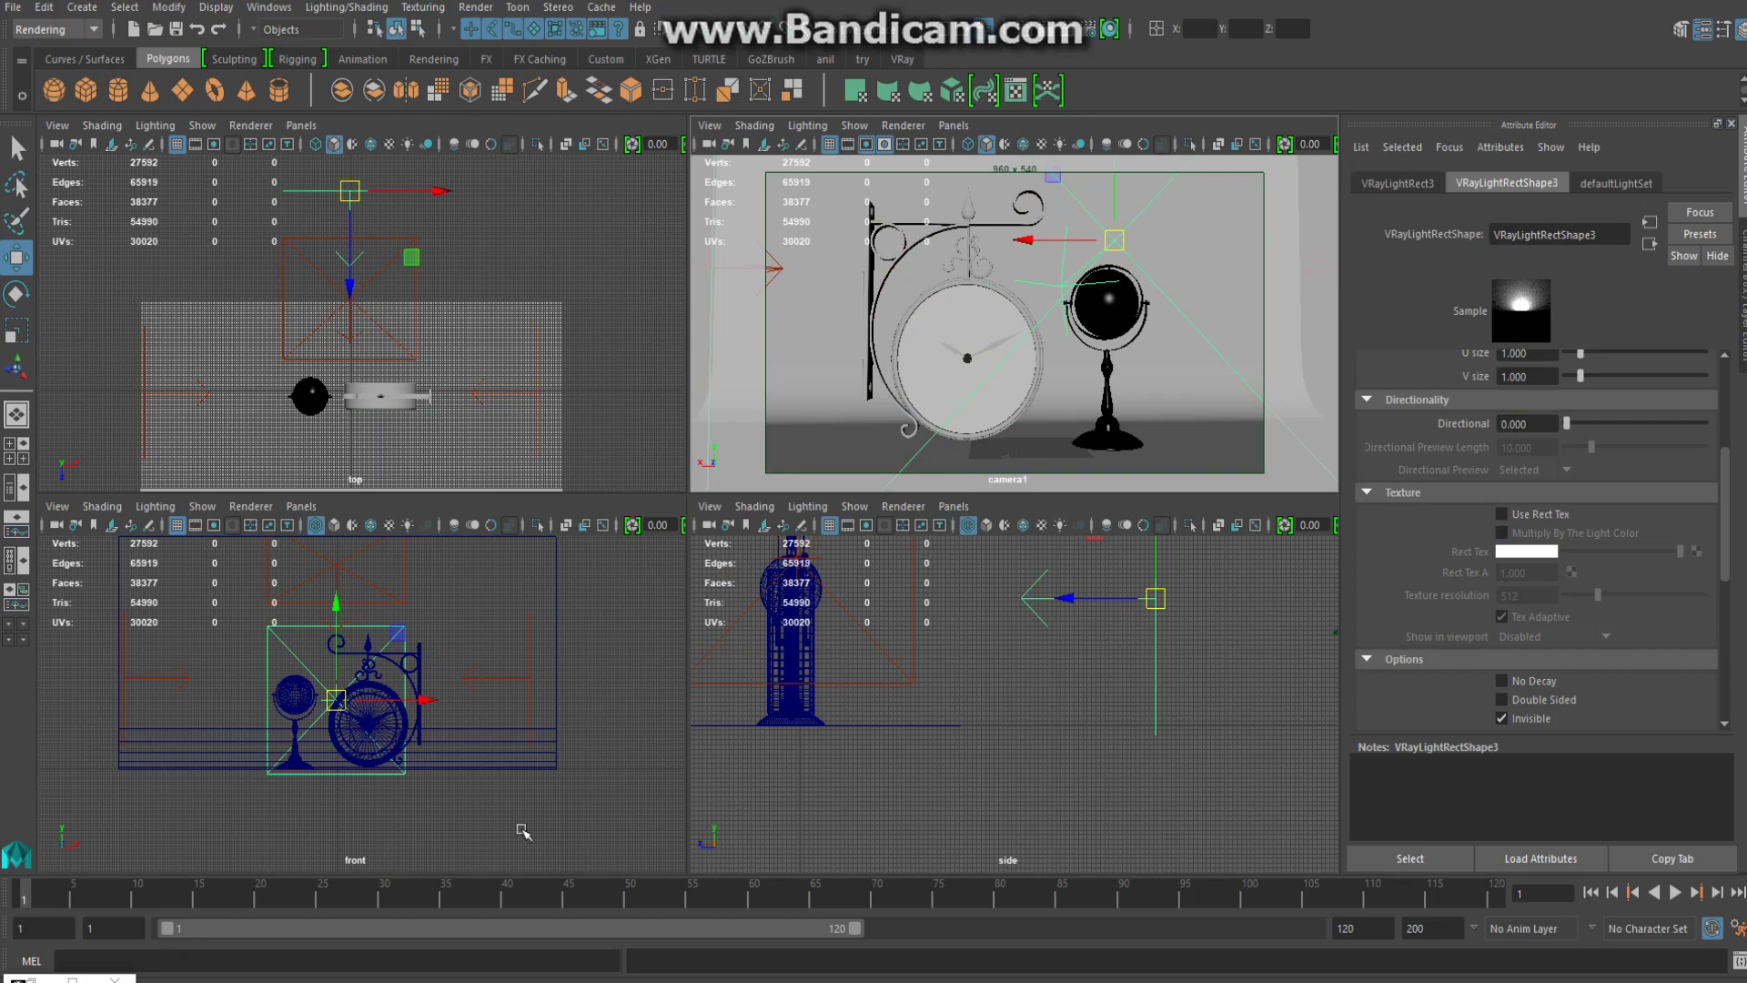
drag(1092, 605, 1248, 604)
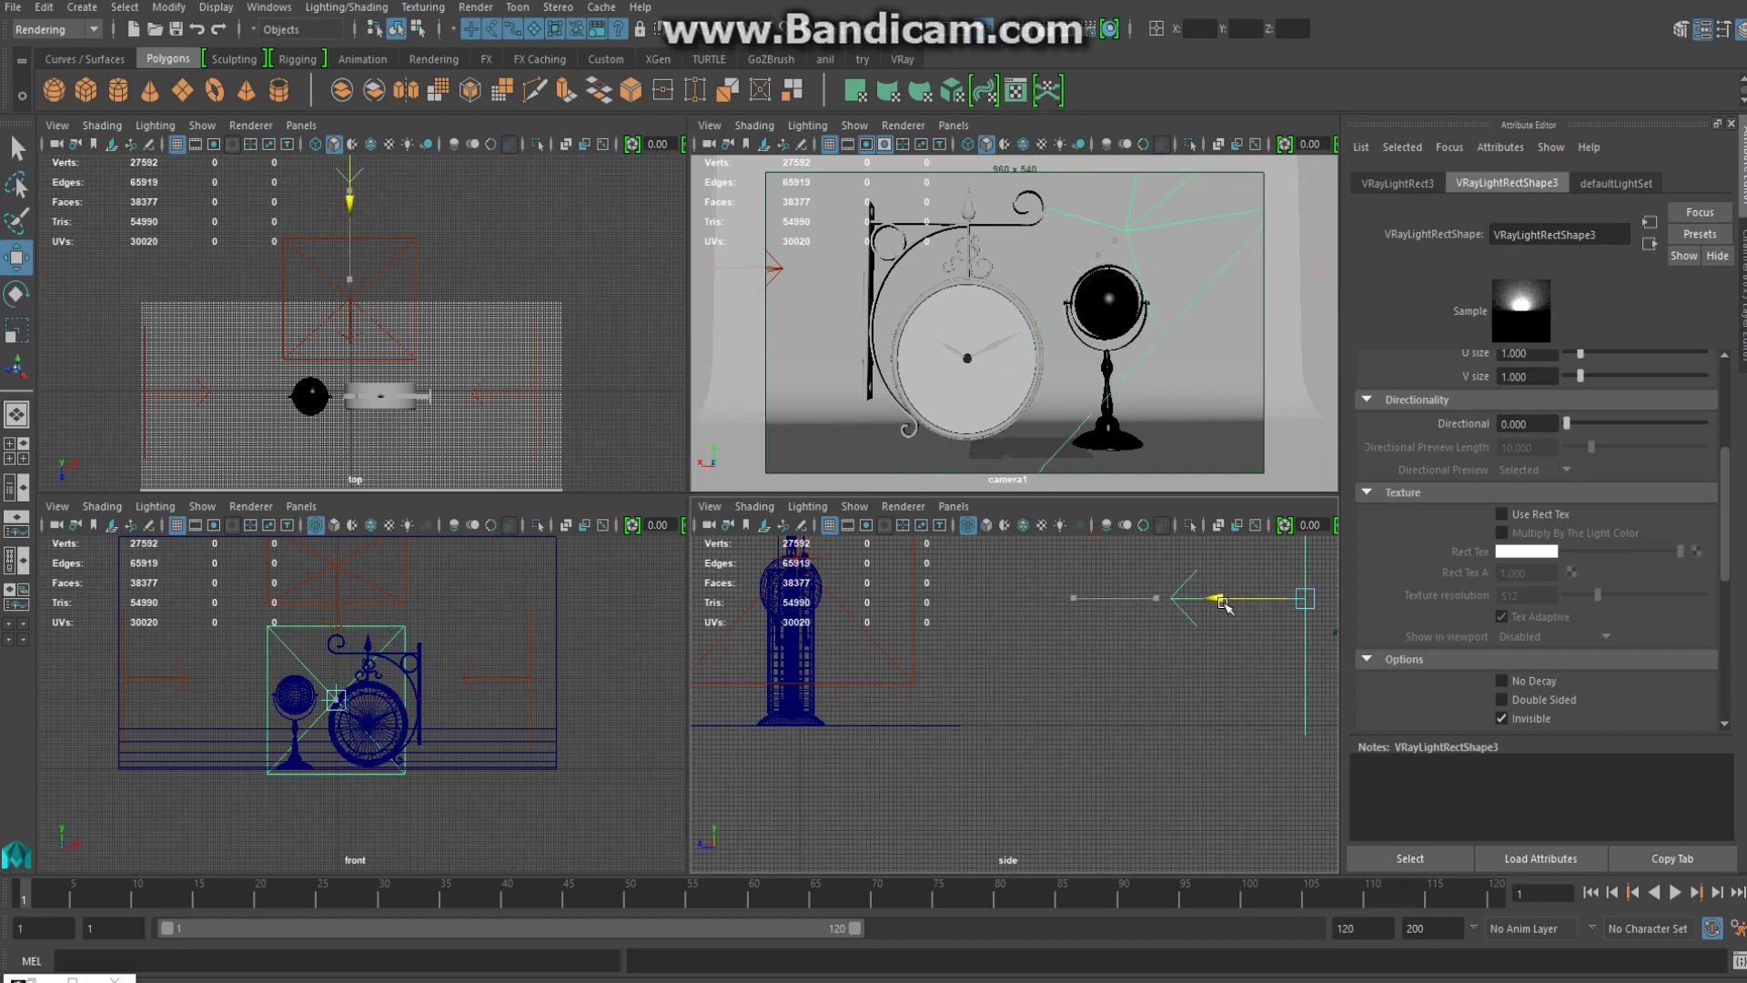
key(space)
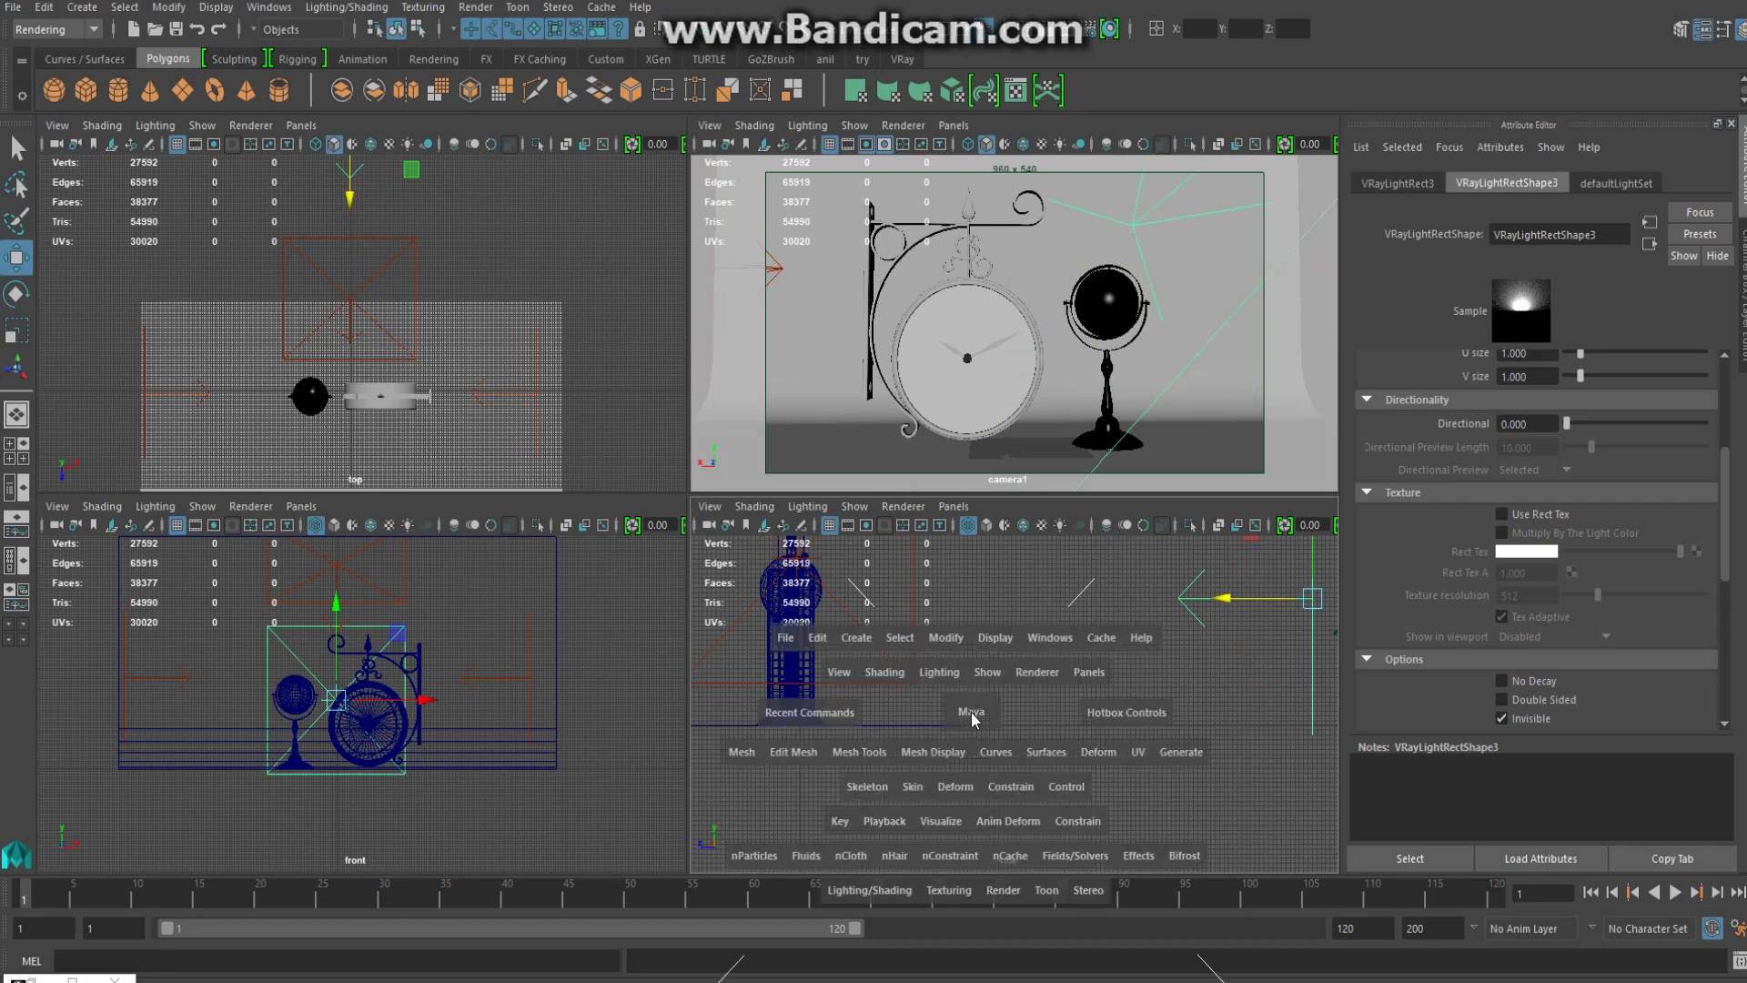
mouse_move(876, 710)
mouse_down()
mouse_move(910, 678)
mouse_move(1158, 741)
mouse_up()
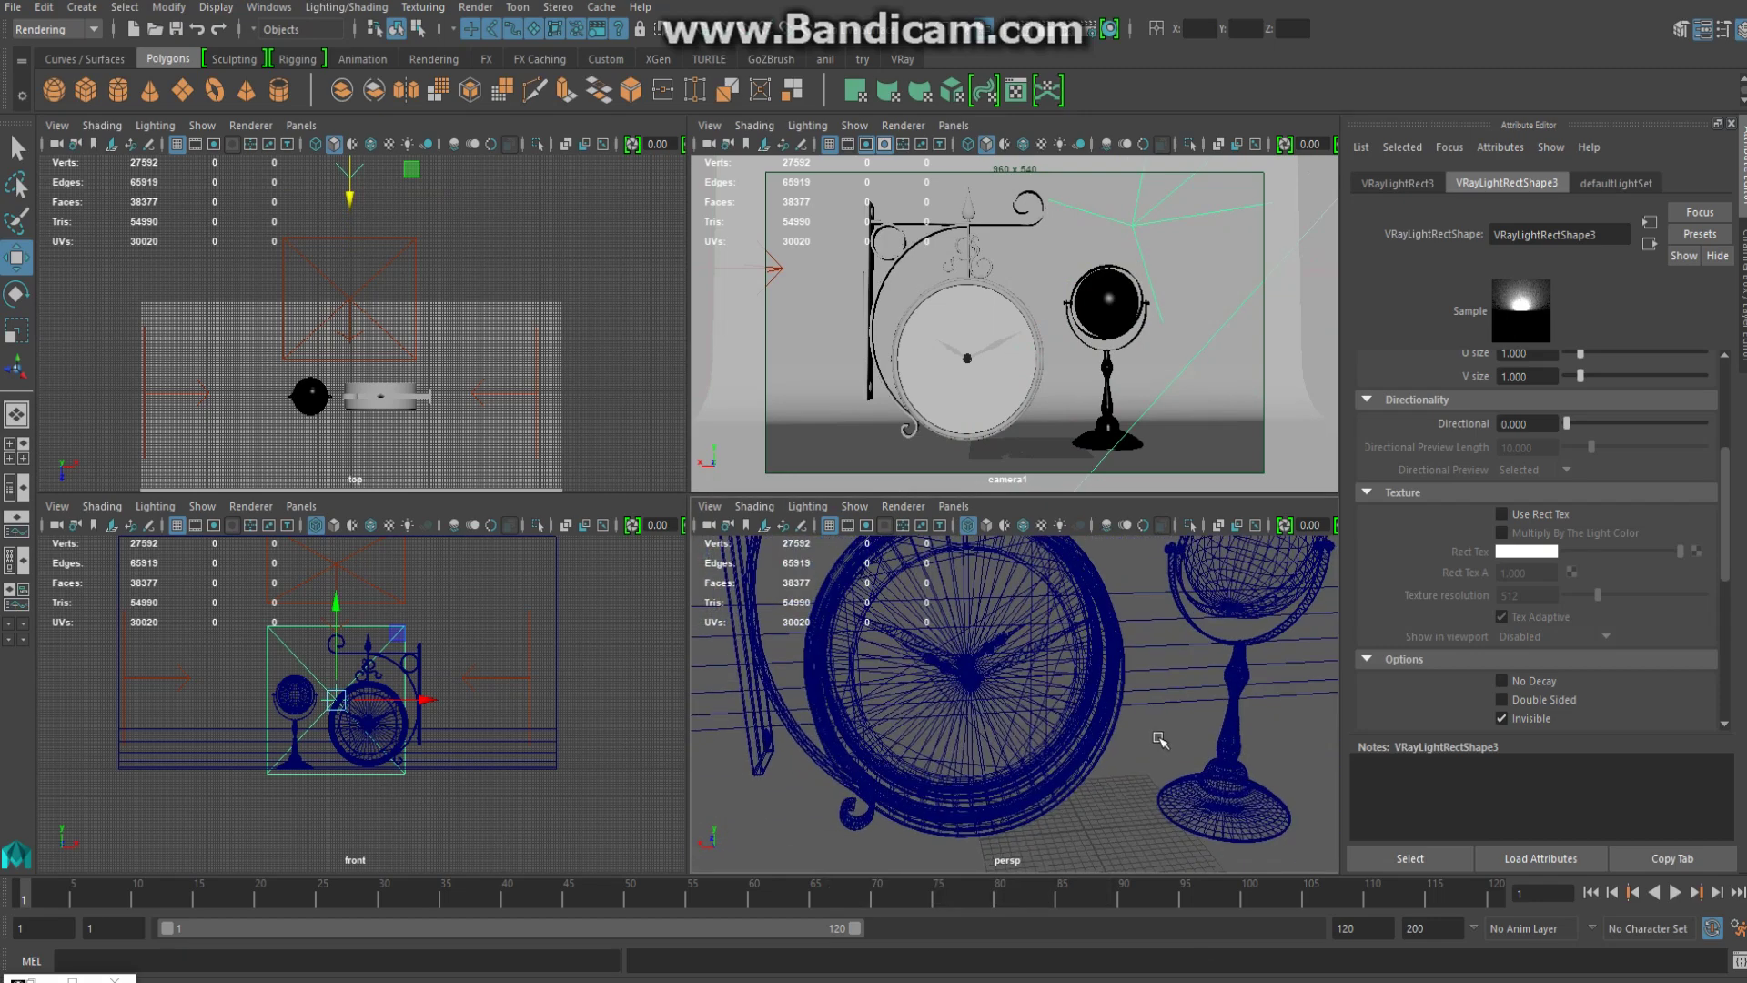
Smooth-shade the perspective view, select clock face arch40_066_09, and bring up its material menu
key(5)
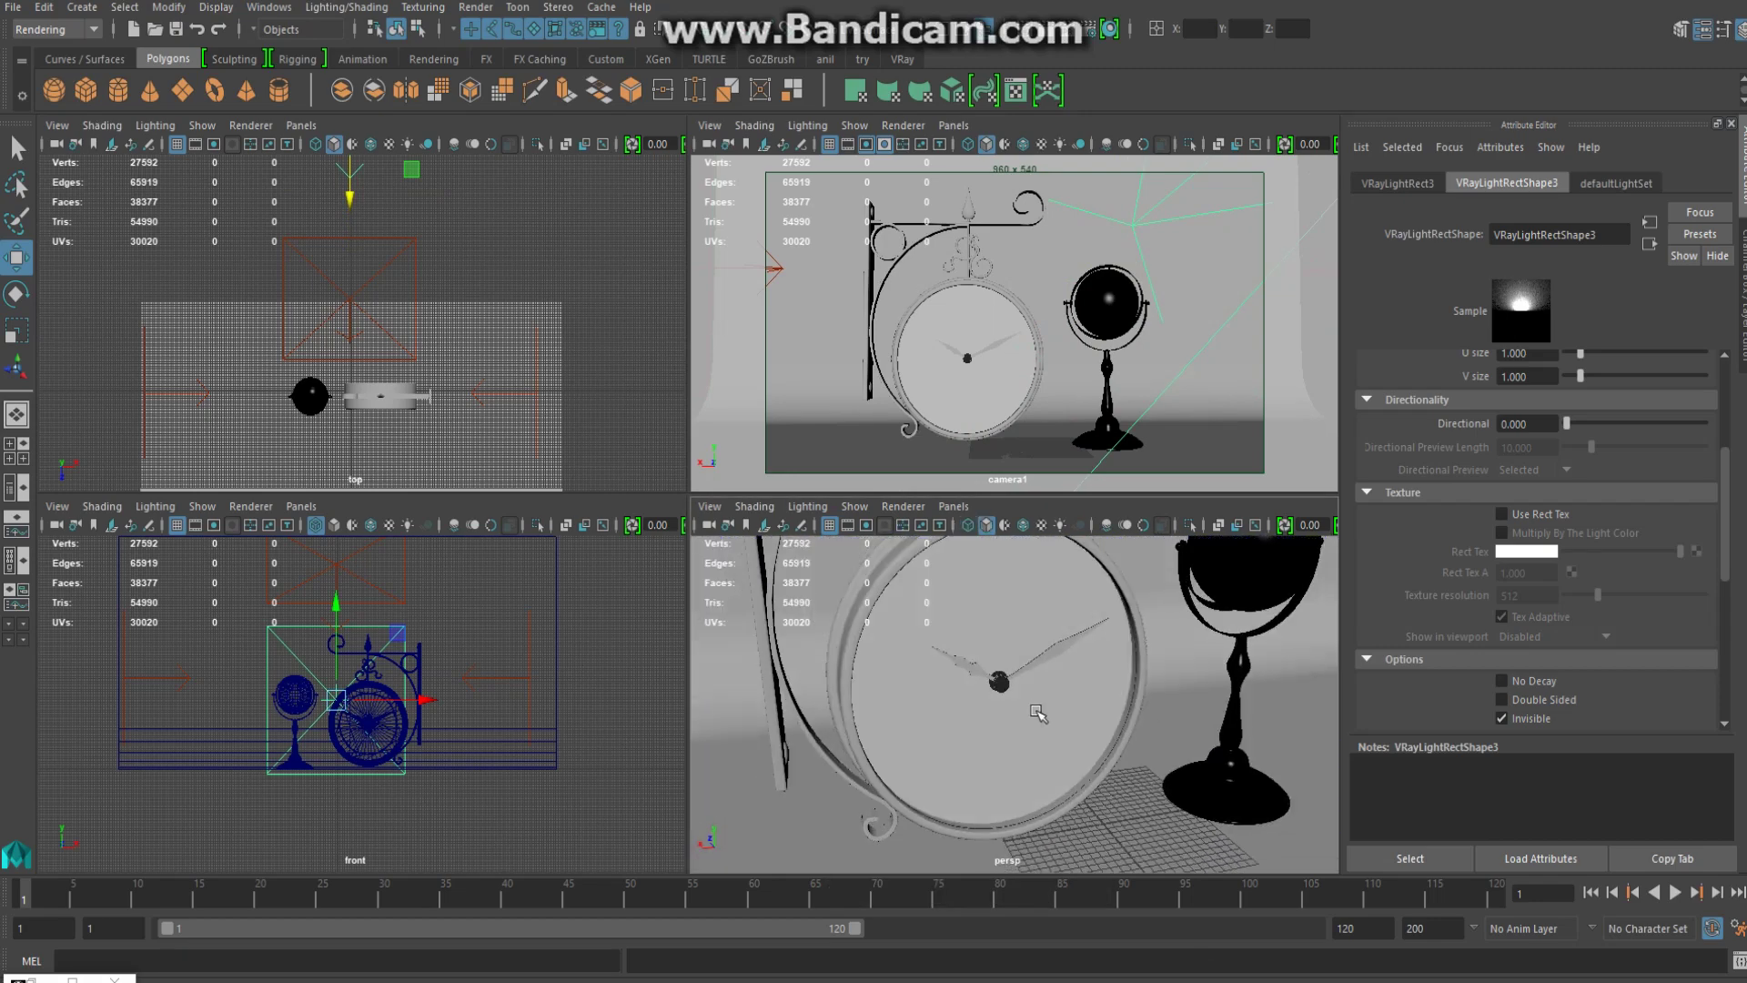
click(1038, 712)
alt+drag(1021, 731, 1058, 726)
right_drag(1086, 644, 1100, 957)
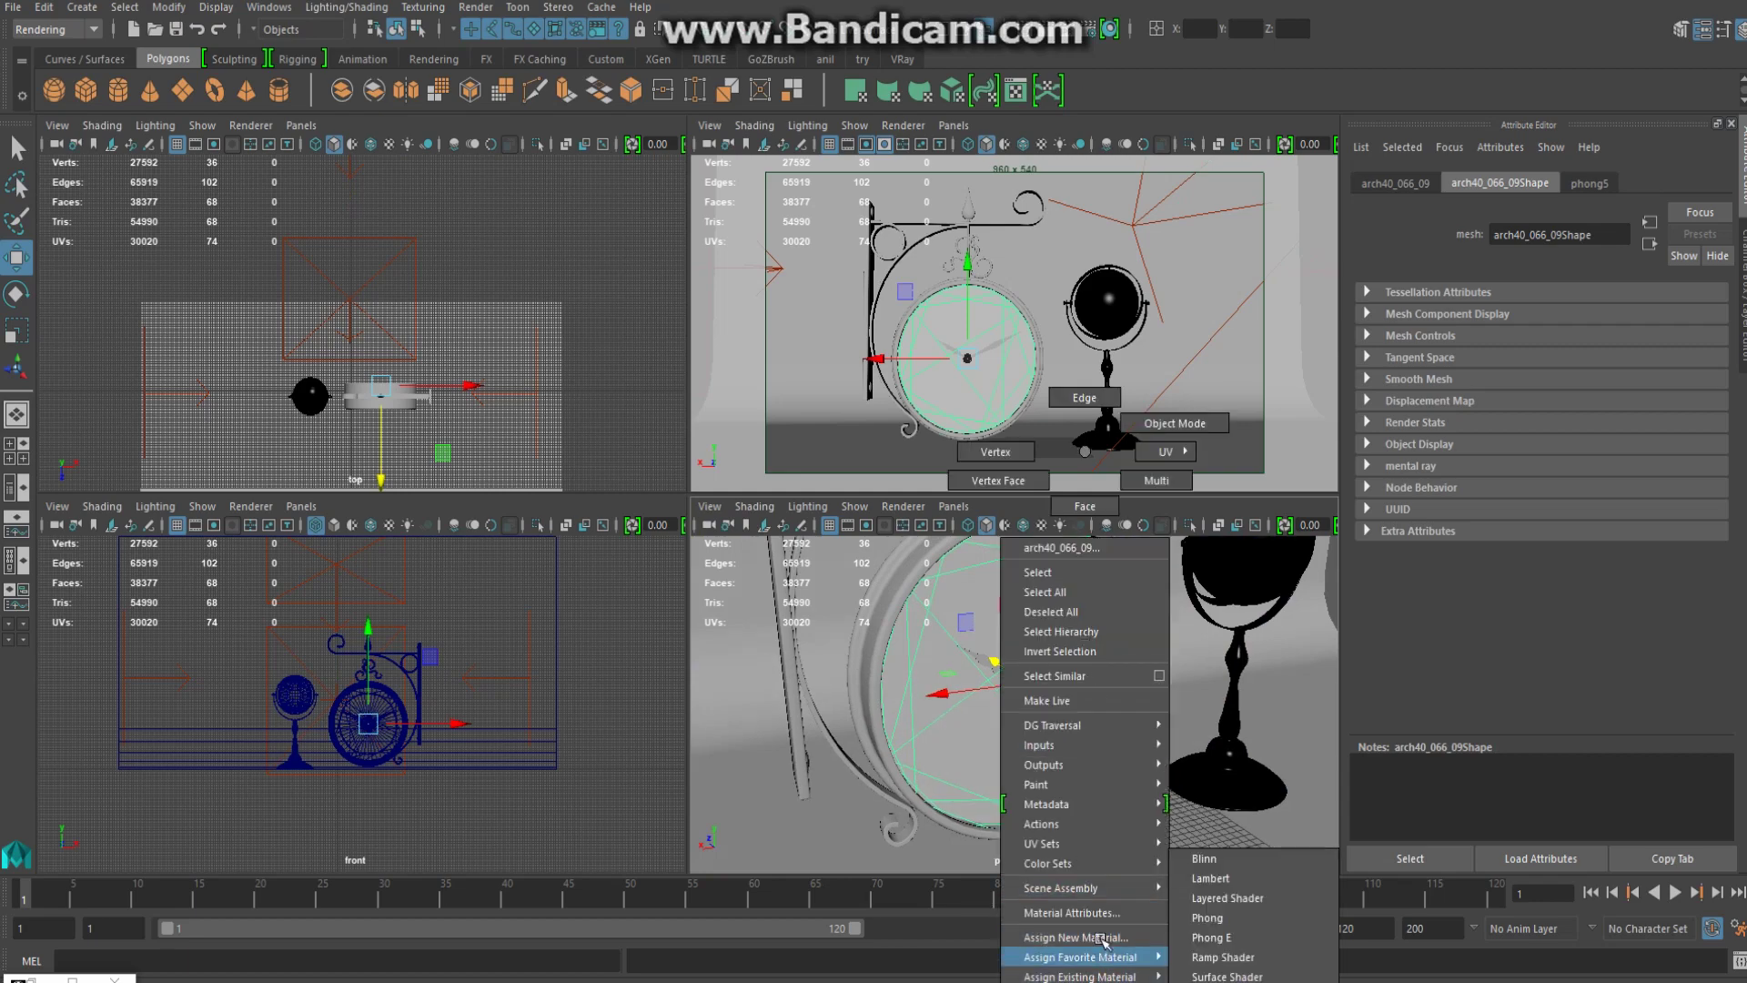
Assign the clock face a new VRay Mtl named glass
click(1104, 938)
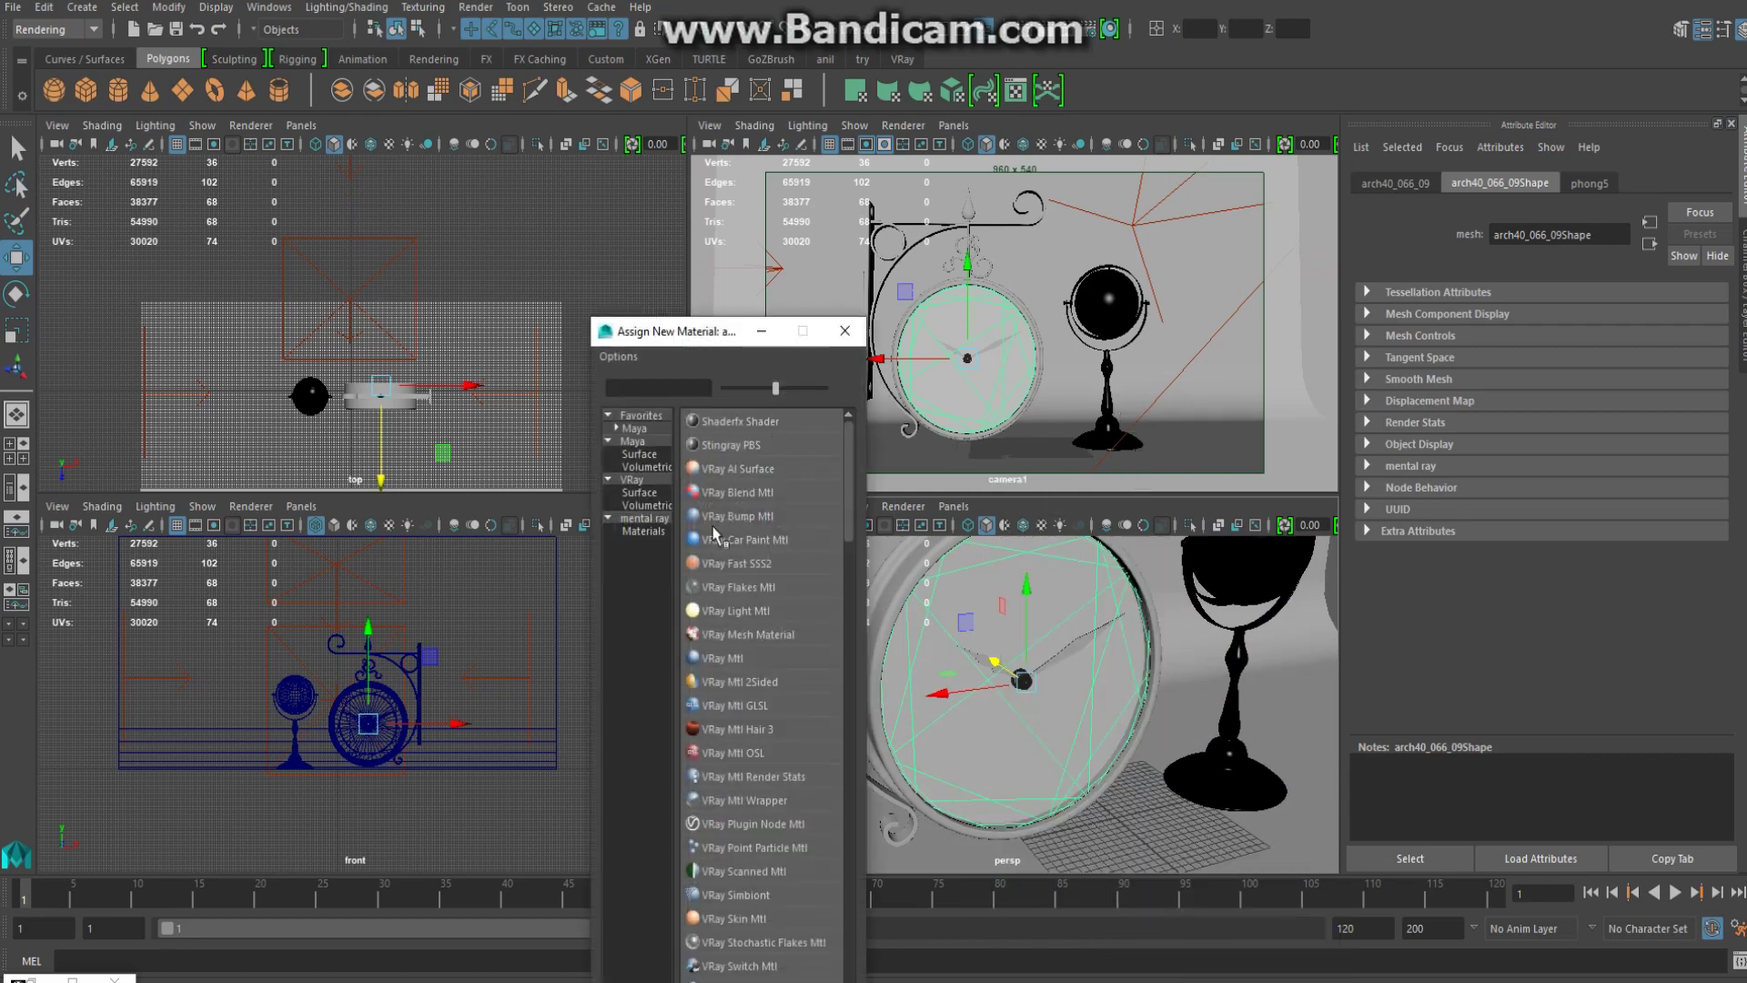
click(737, 659)
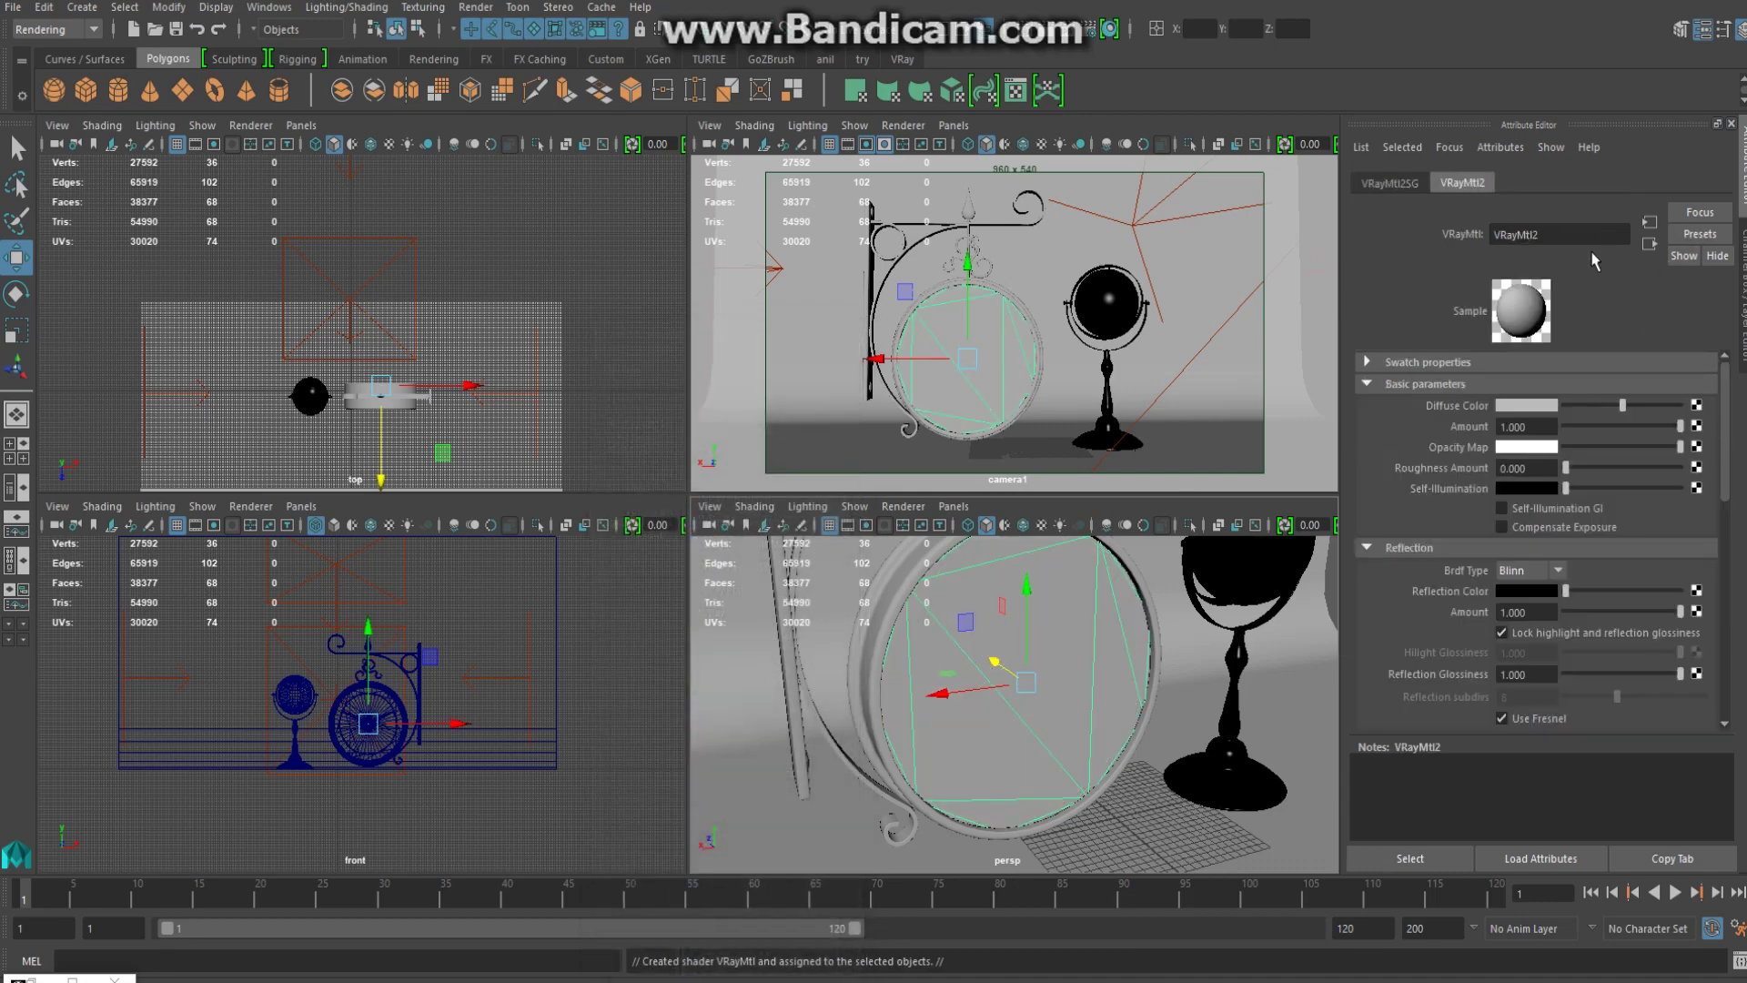
text(glass)
key(Return)
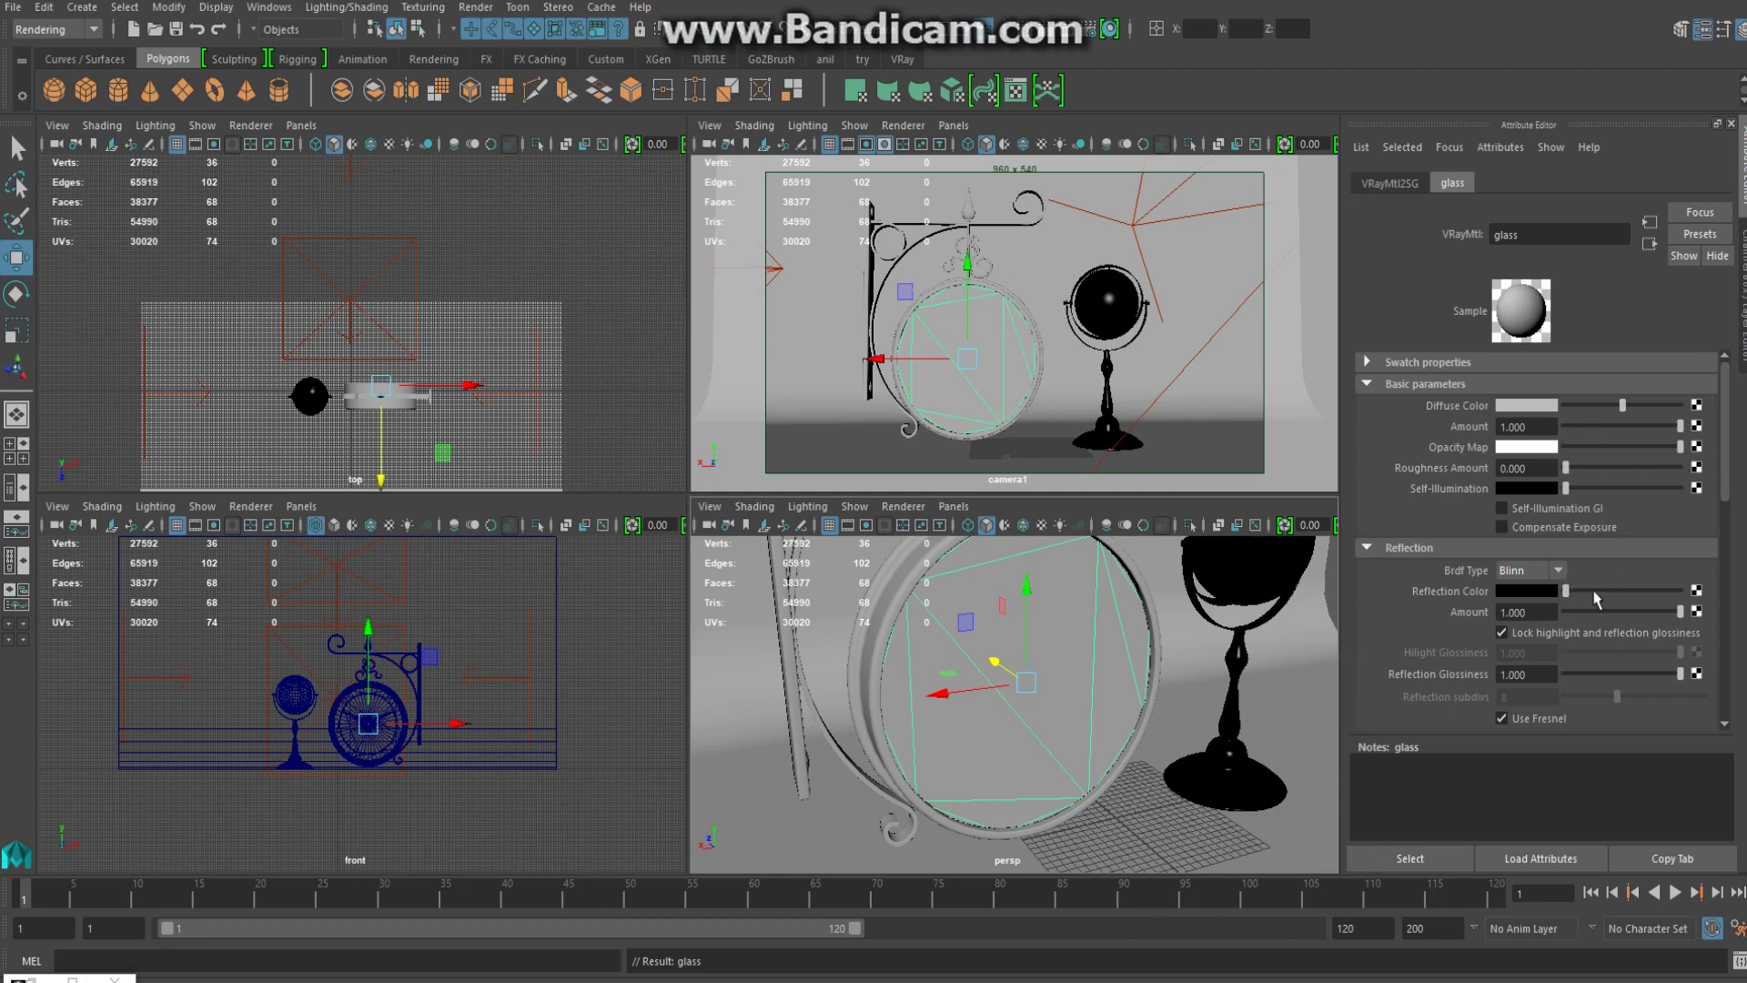
Give the glass material a grey reflection colour and white refraction colour
drag(1593, 592, 1605, 592)
scroll(1565, 618, down, 3)
scroll(1544, 637, down, 3)
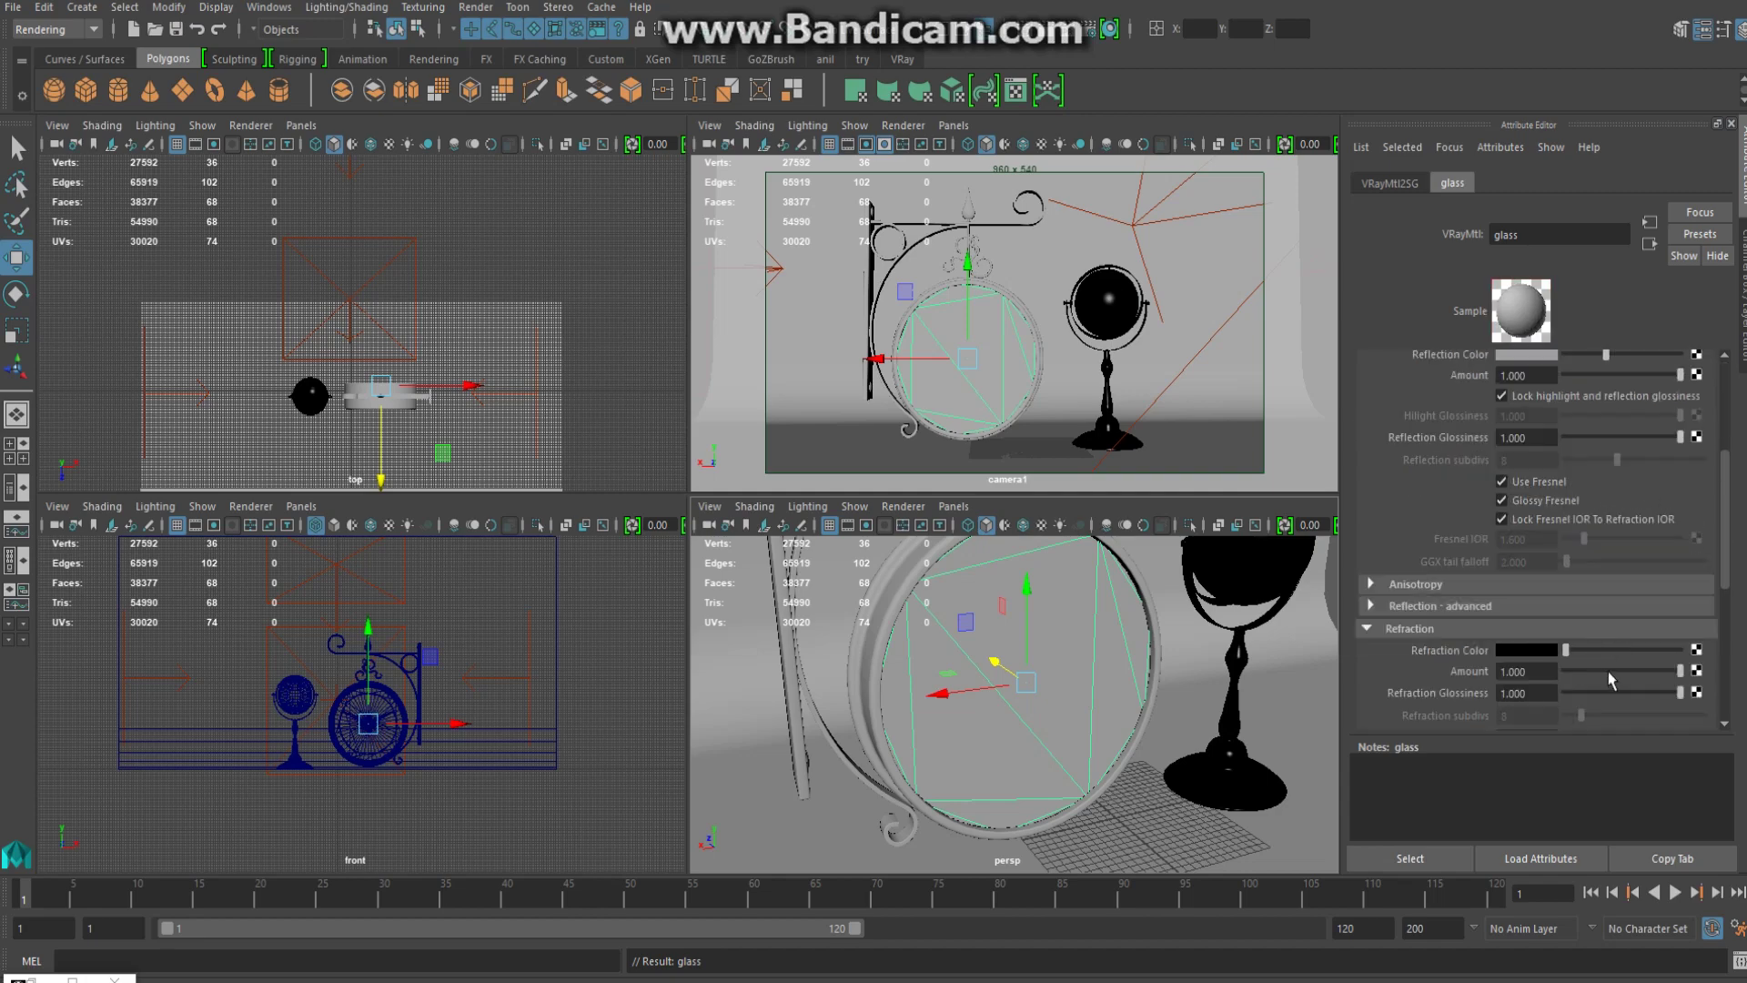
drag(1628, 653, 1688, 655)
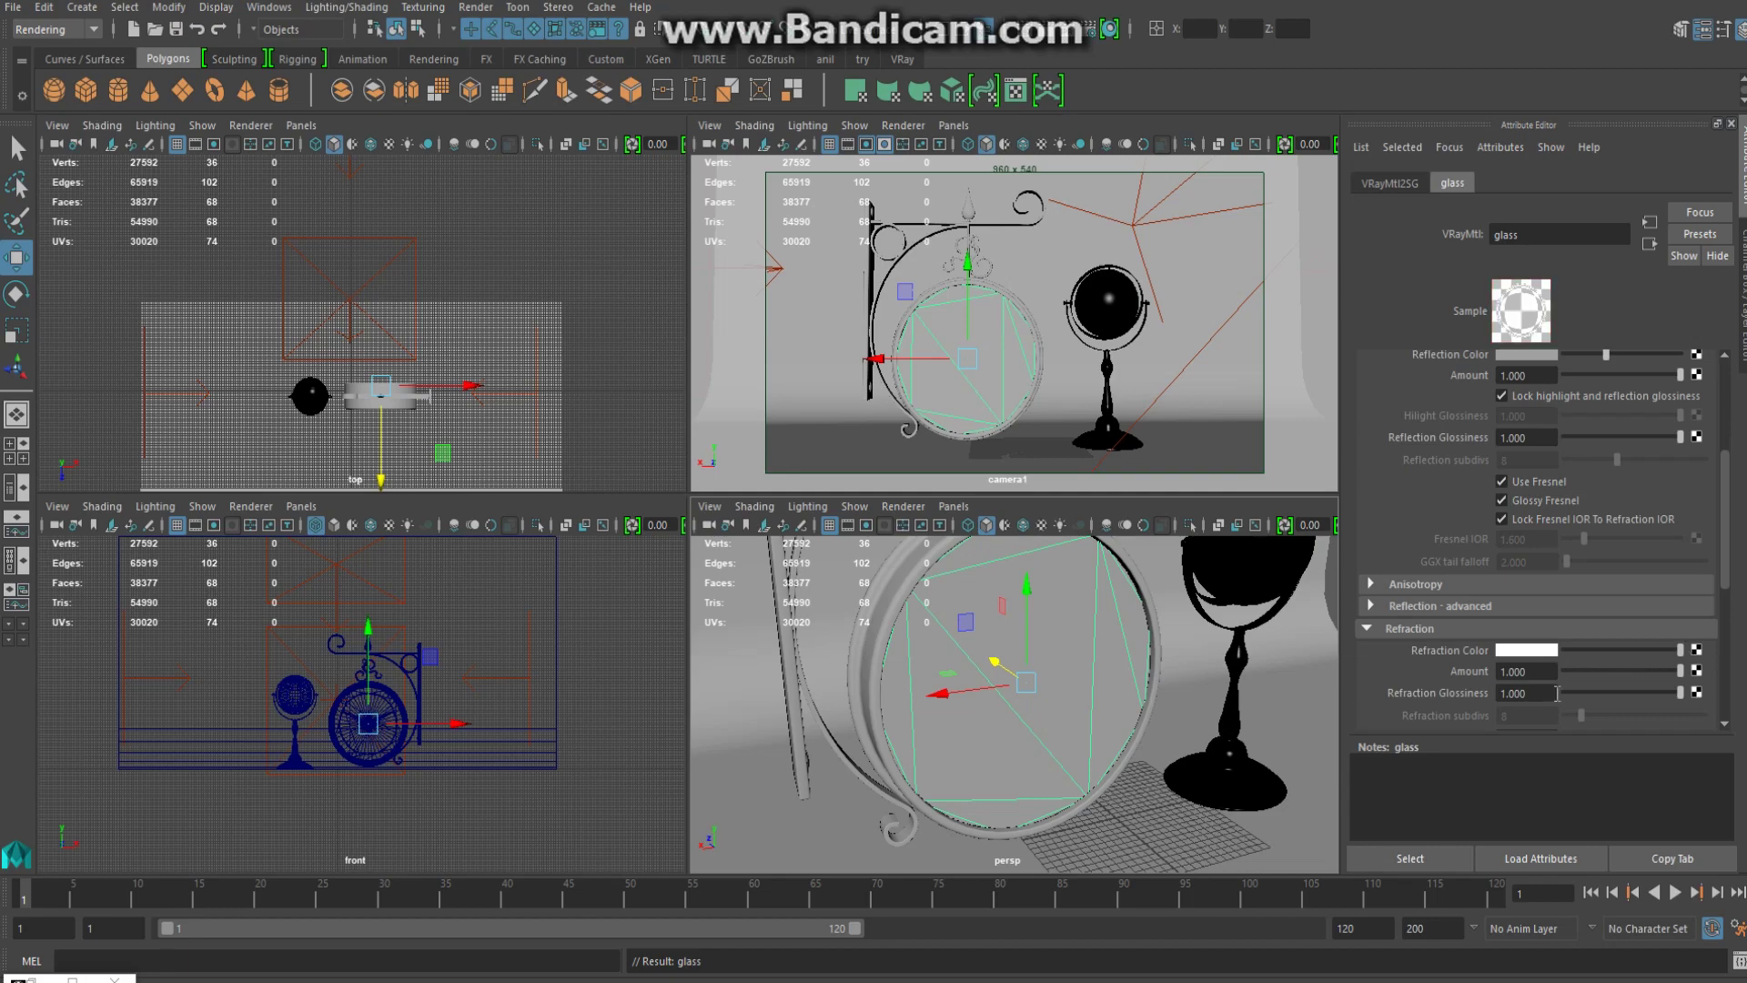
scroll(1557, 693, down, 3)
Set the glass fog colour to pale blue and the fog multiplier to 0.05
click(1538, 646)
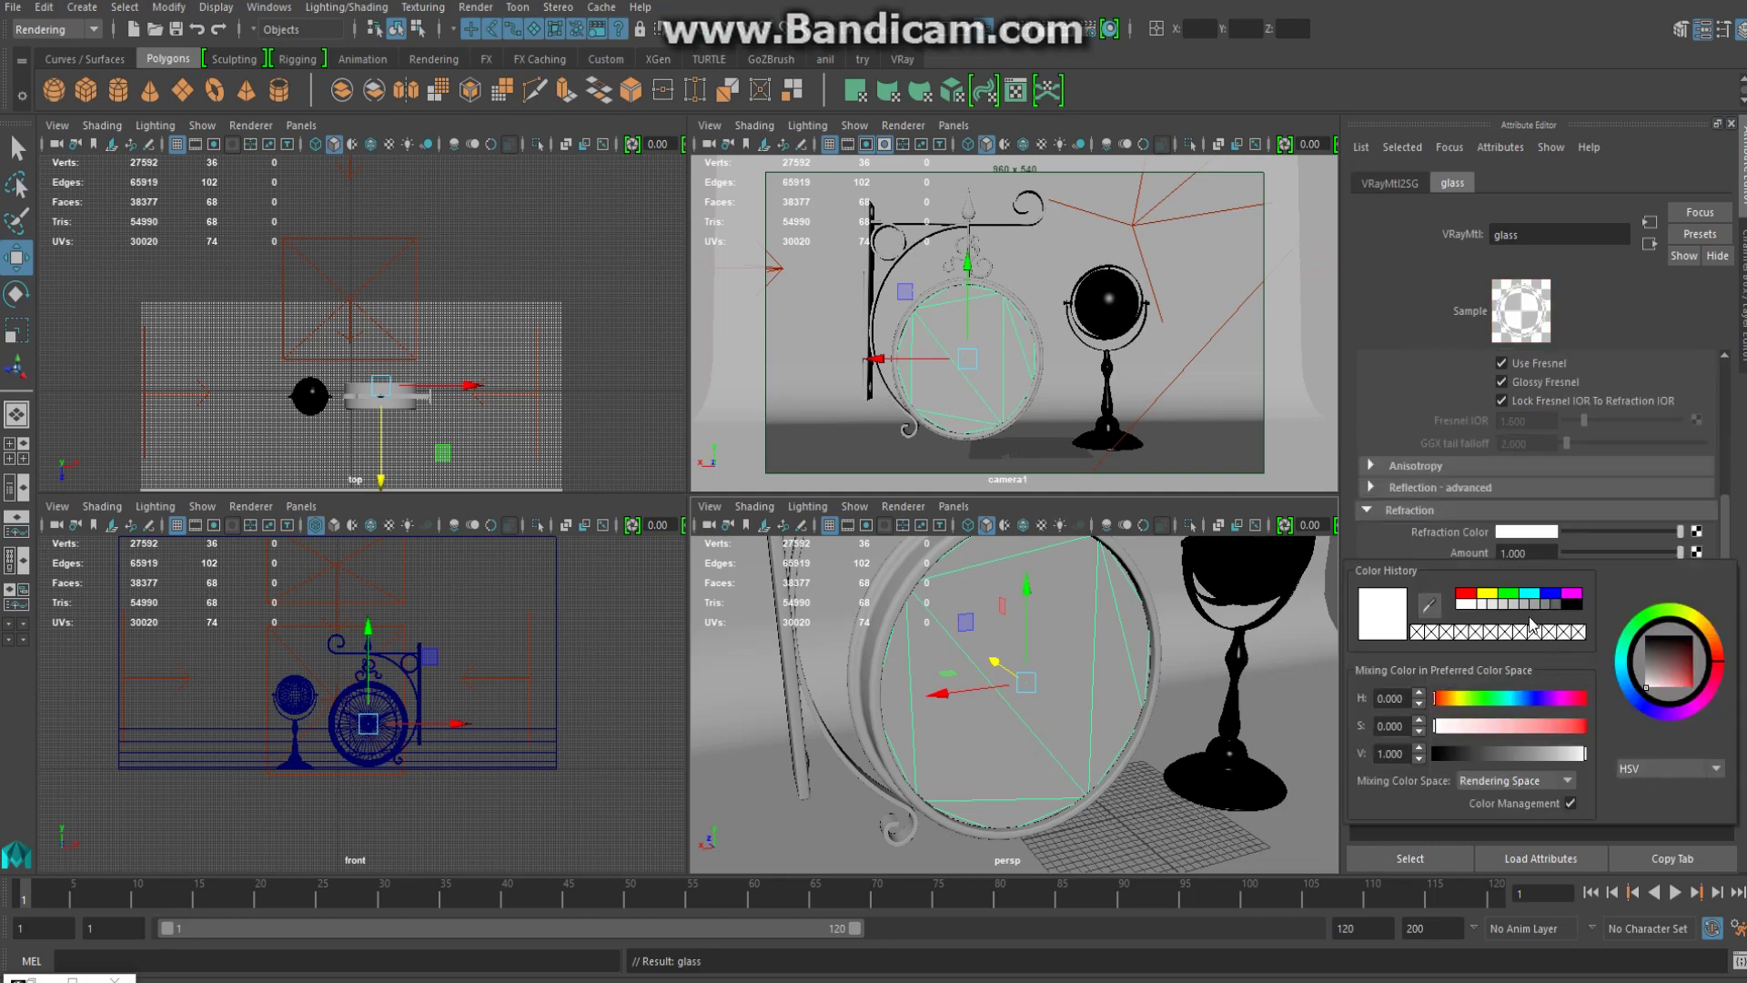
click(1549, 594)
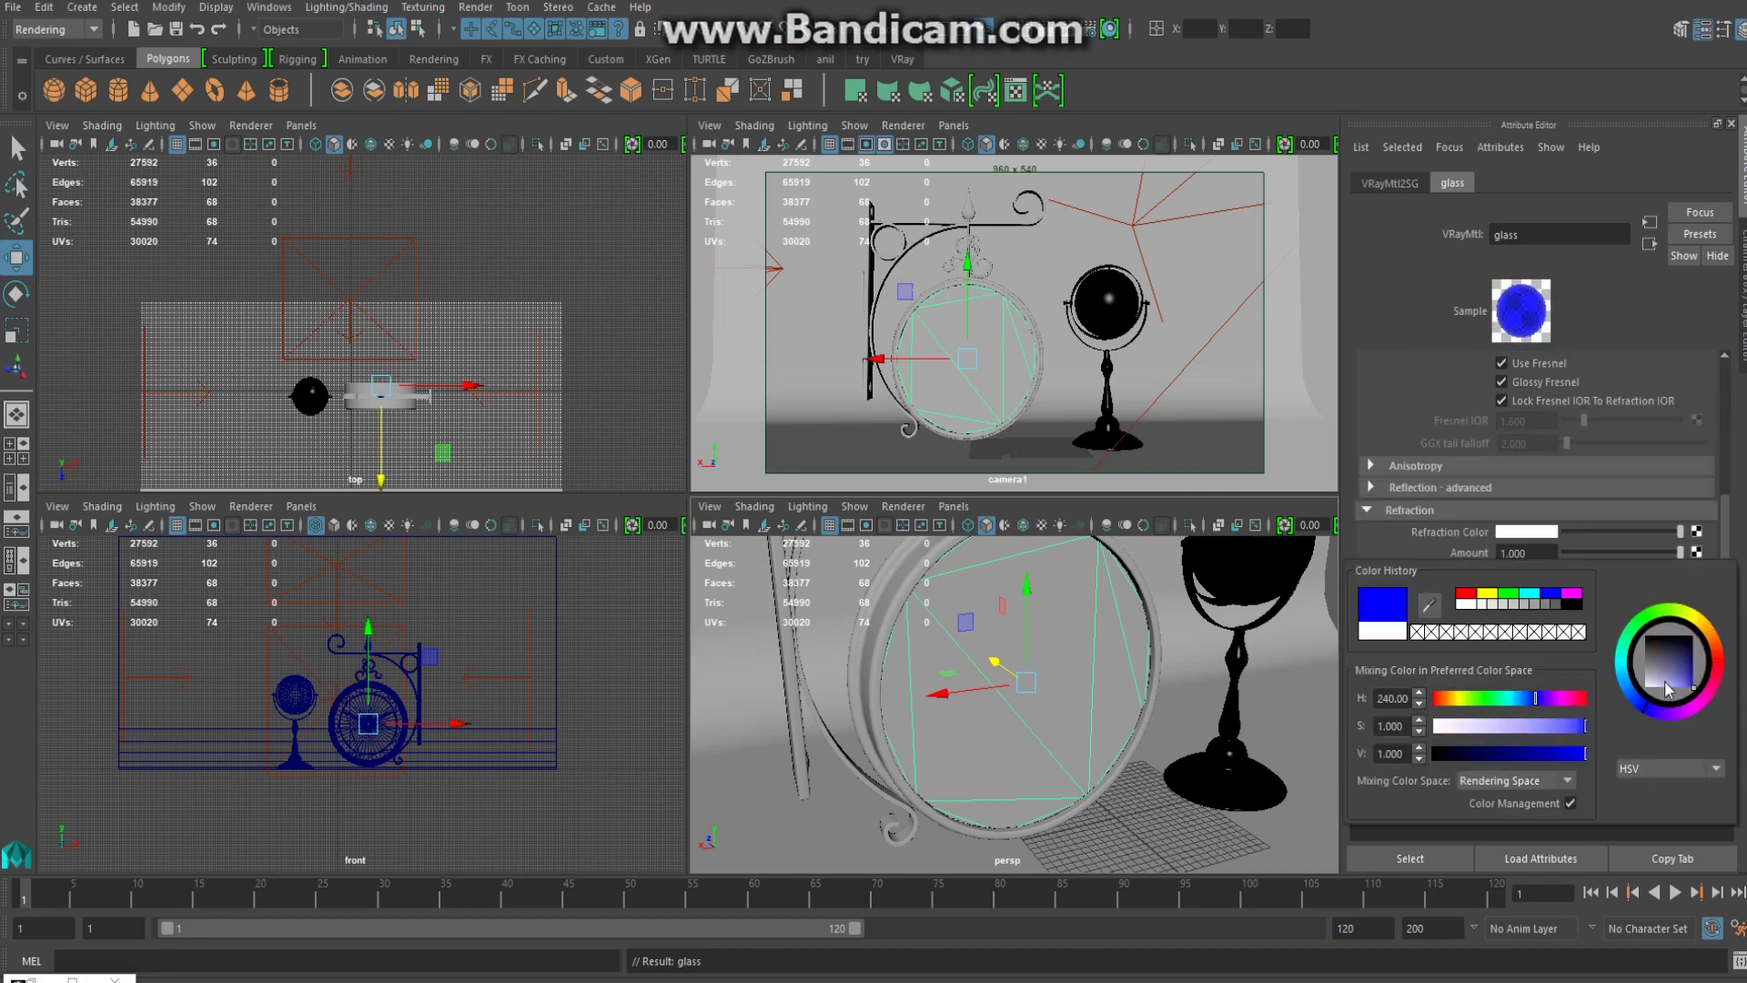
click(1635, 699)
drag(1679, 689, 1660, 694)
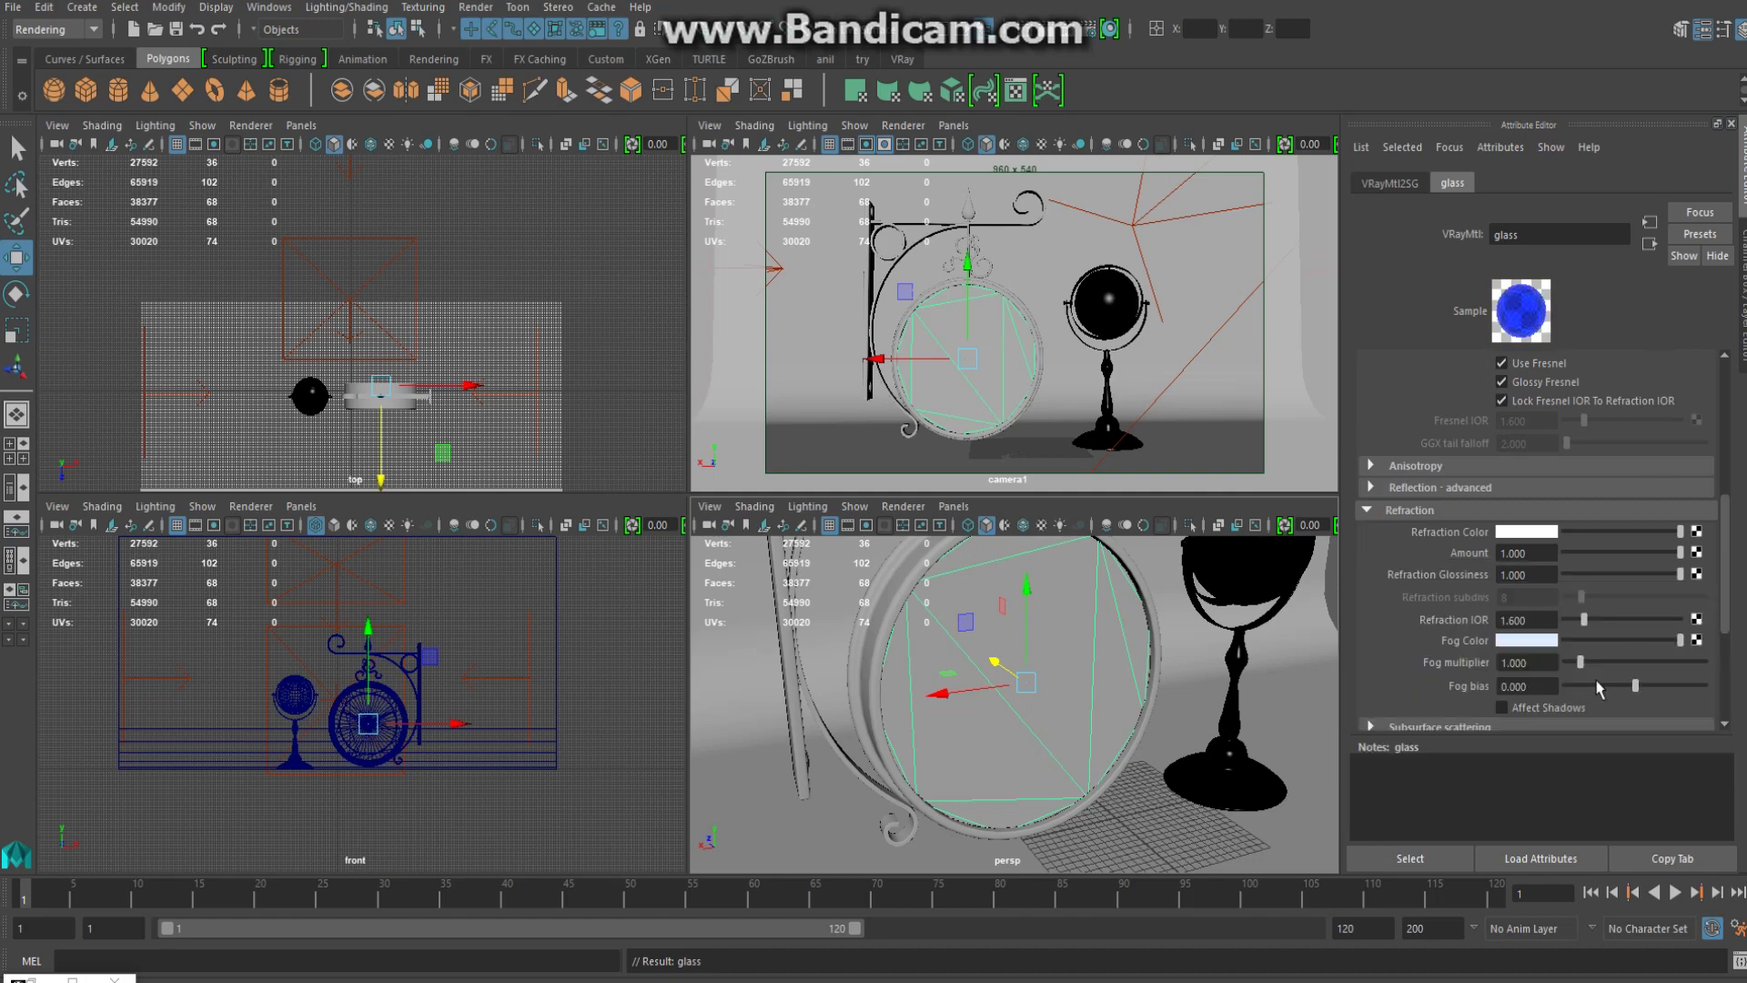
click(1549, 665)
text(0)
text(.5)
key(Return)
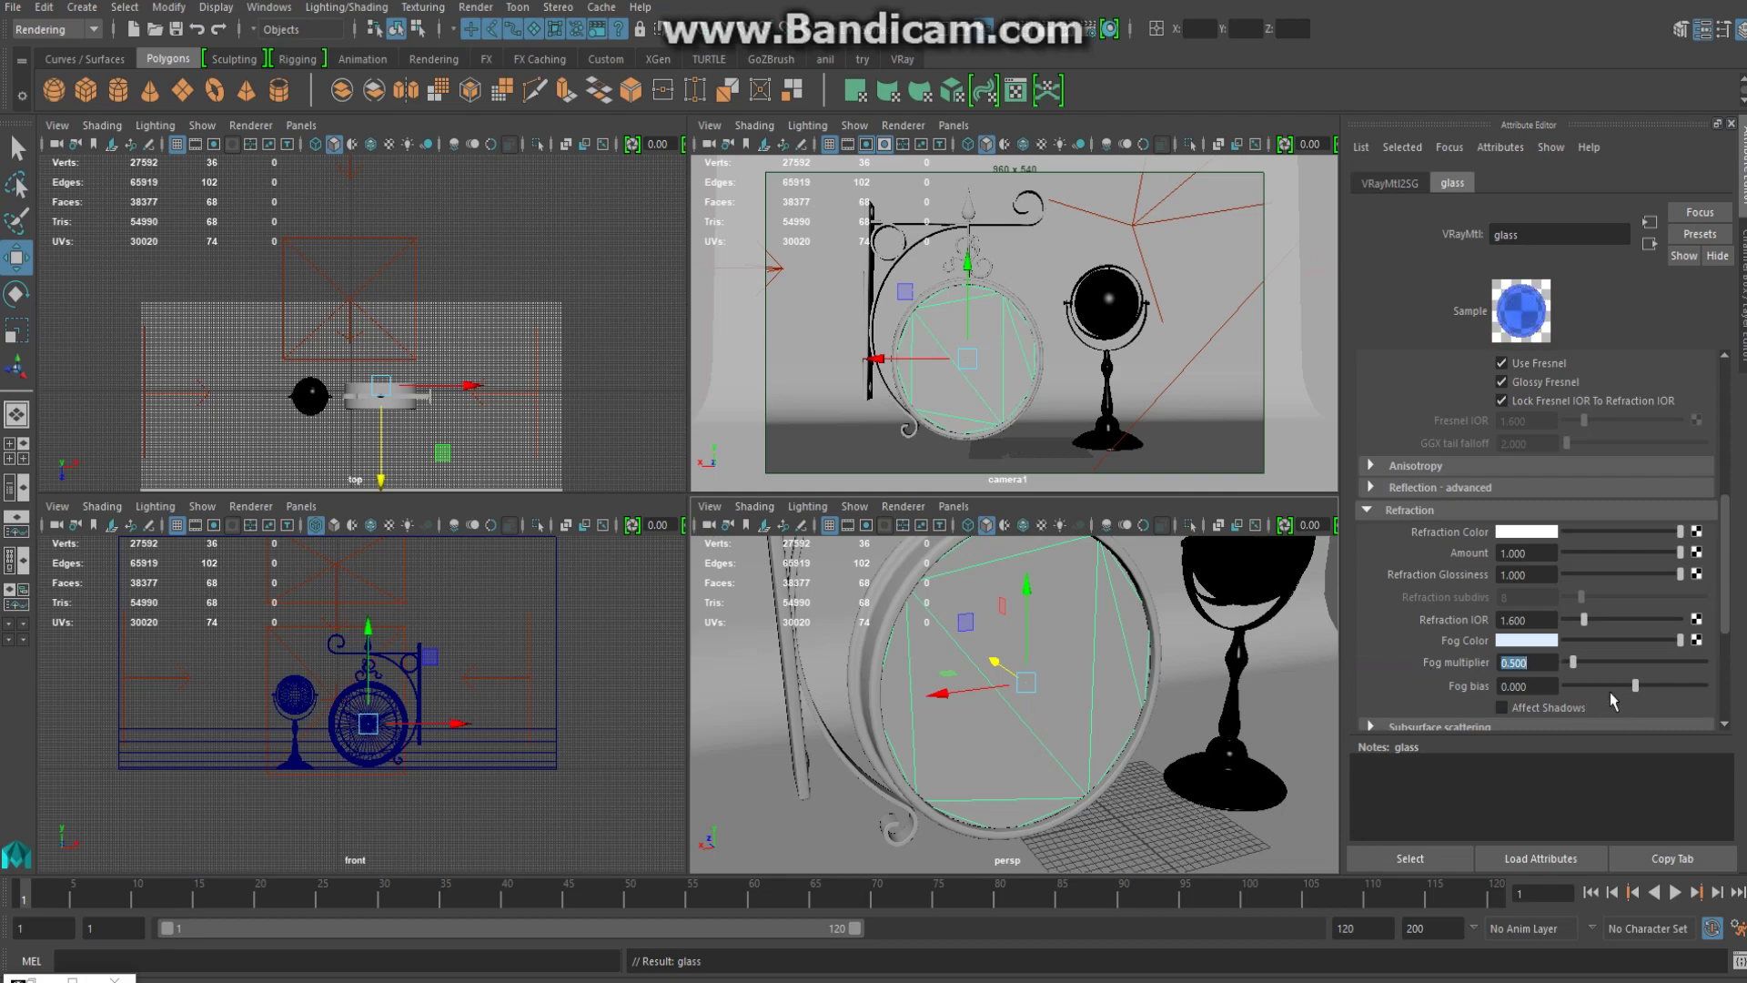
text(0)
text(.05)
key(Return)
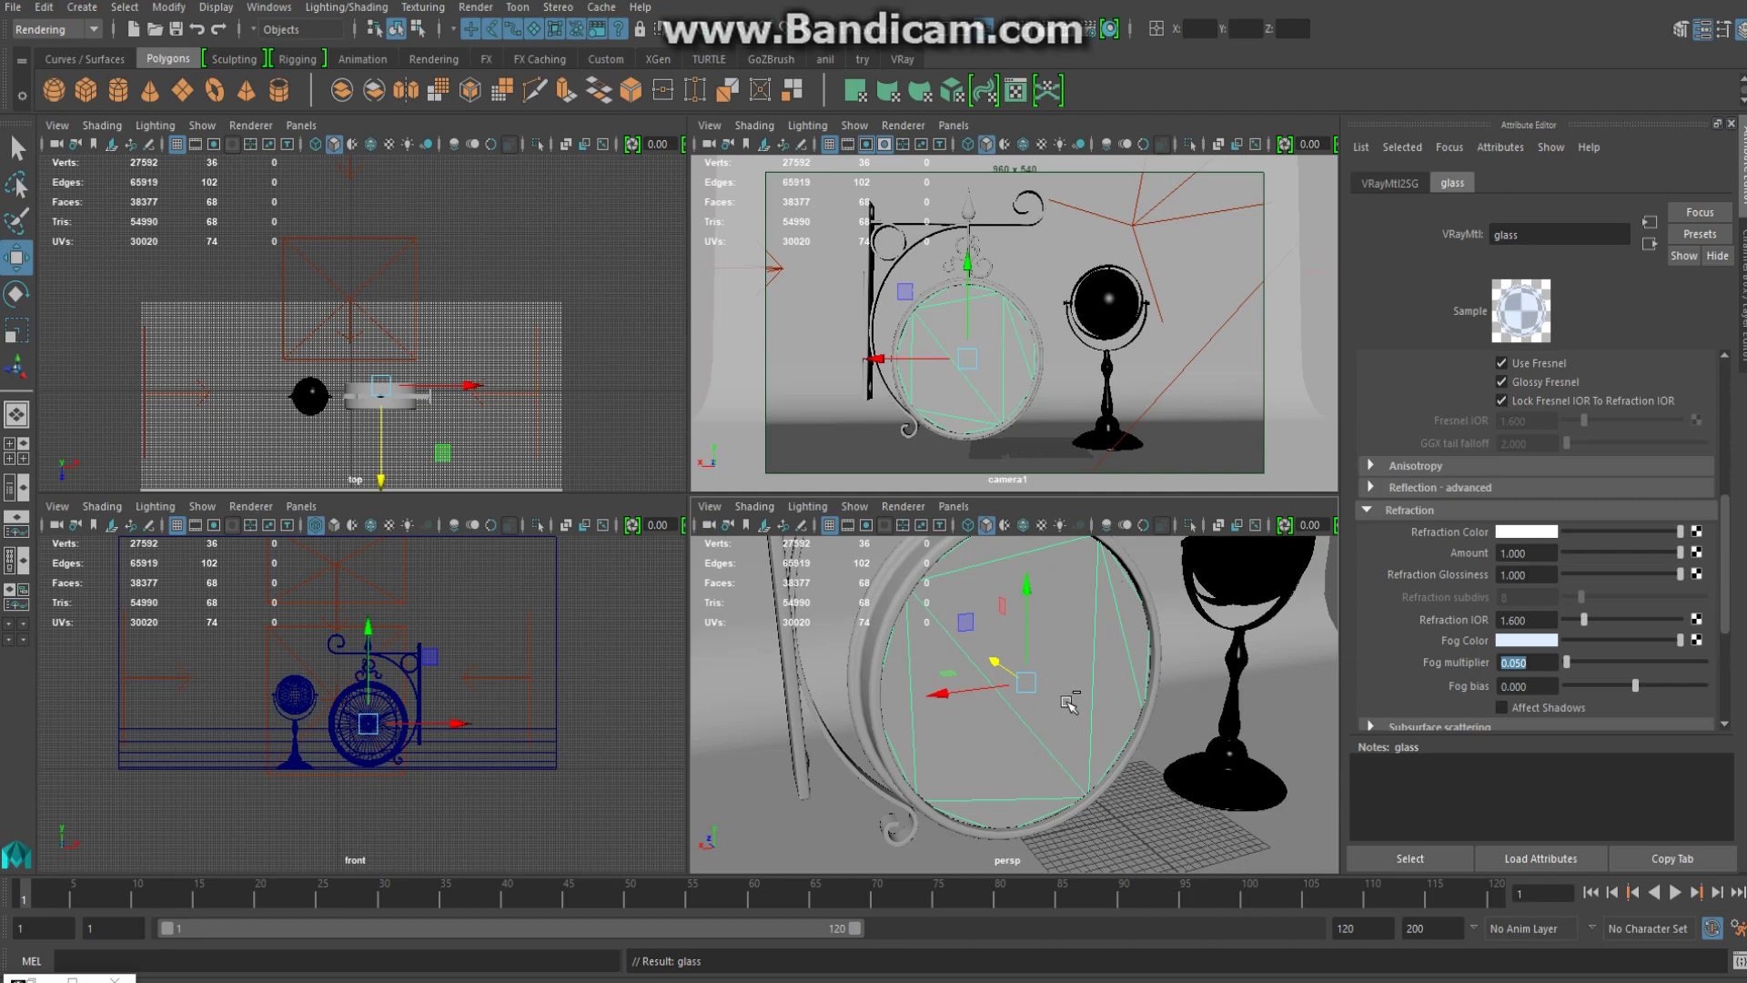
Orbit the perspective view around the clock and globe, and frame the clock in the top view
click(1110, 670)
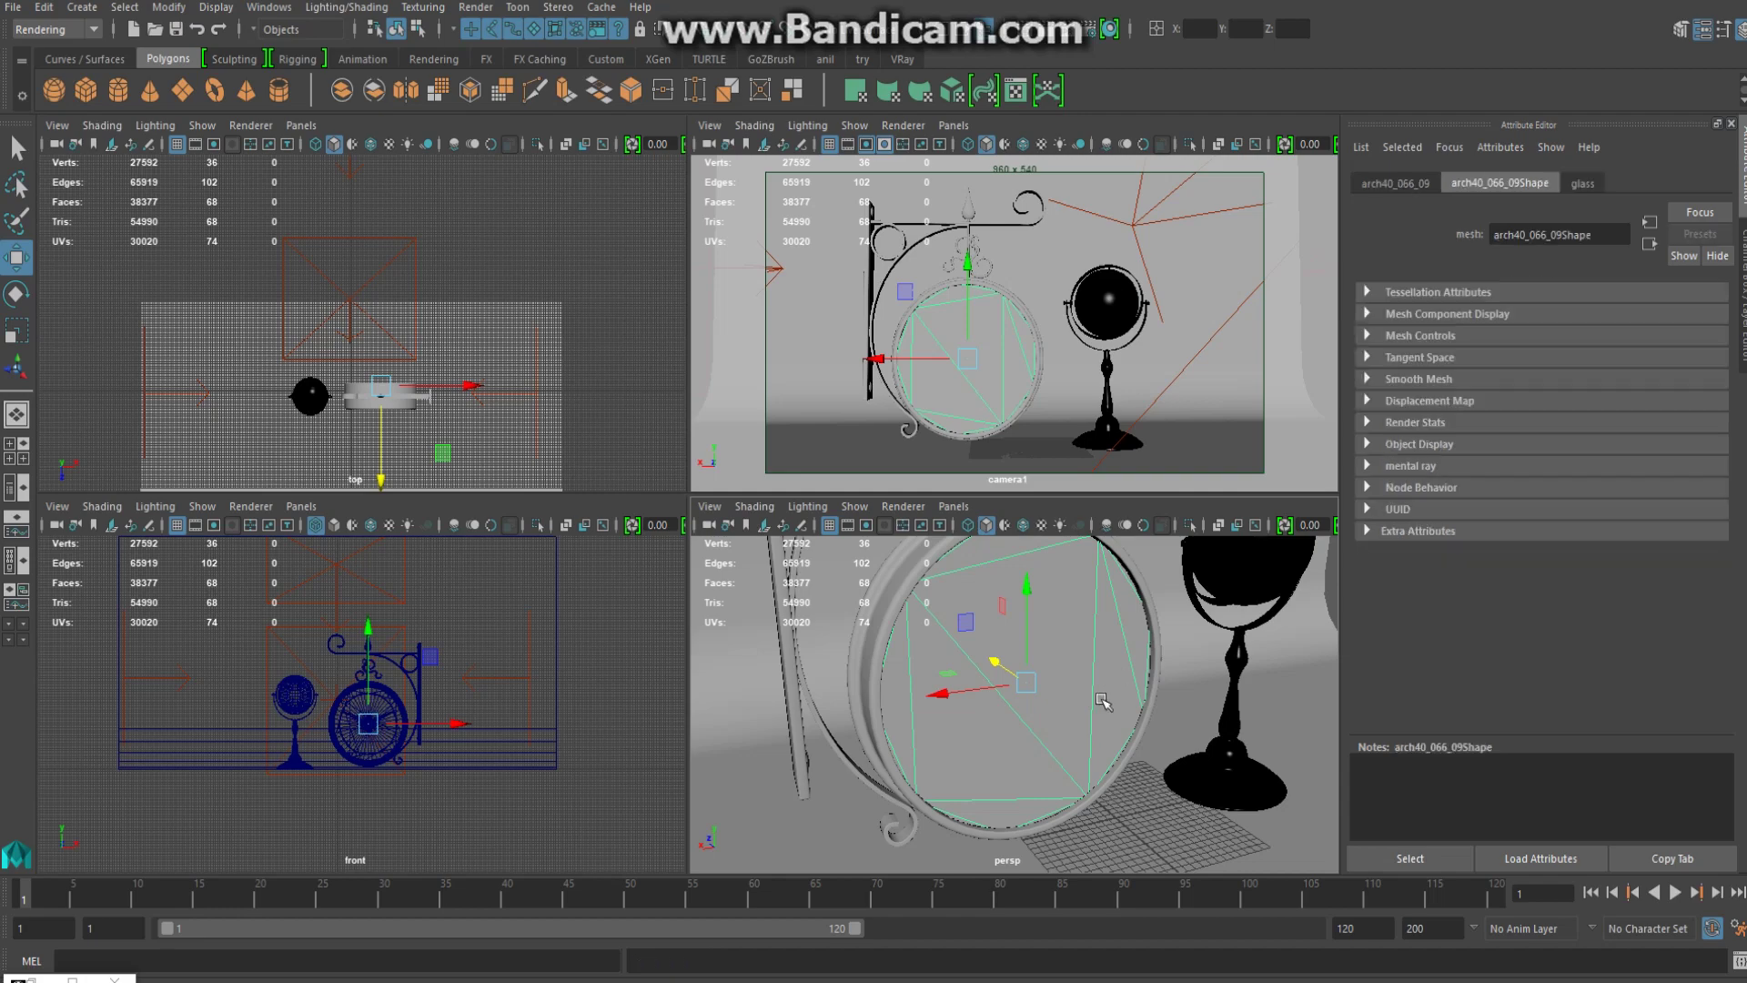
mouse_move(1133, 678)
alt+mouse_down()
mouse_move(1303, 671)
mouse_move(902, 687)
alt+mouse_up()
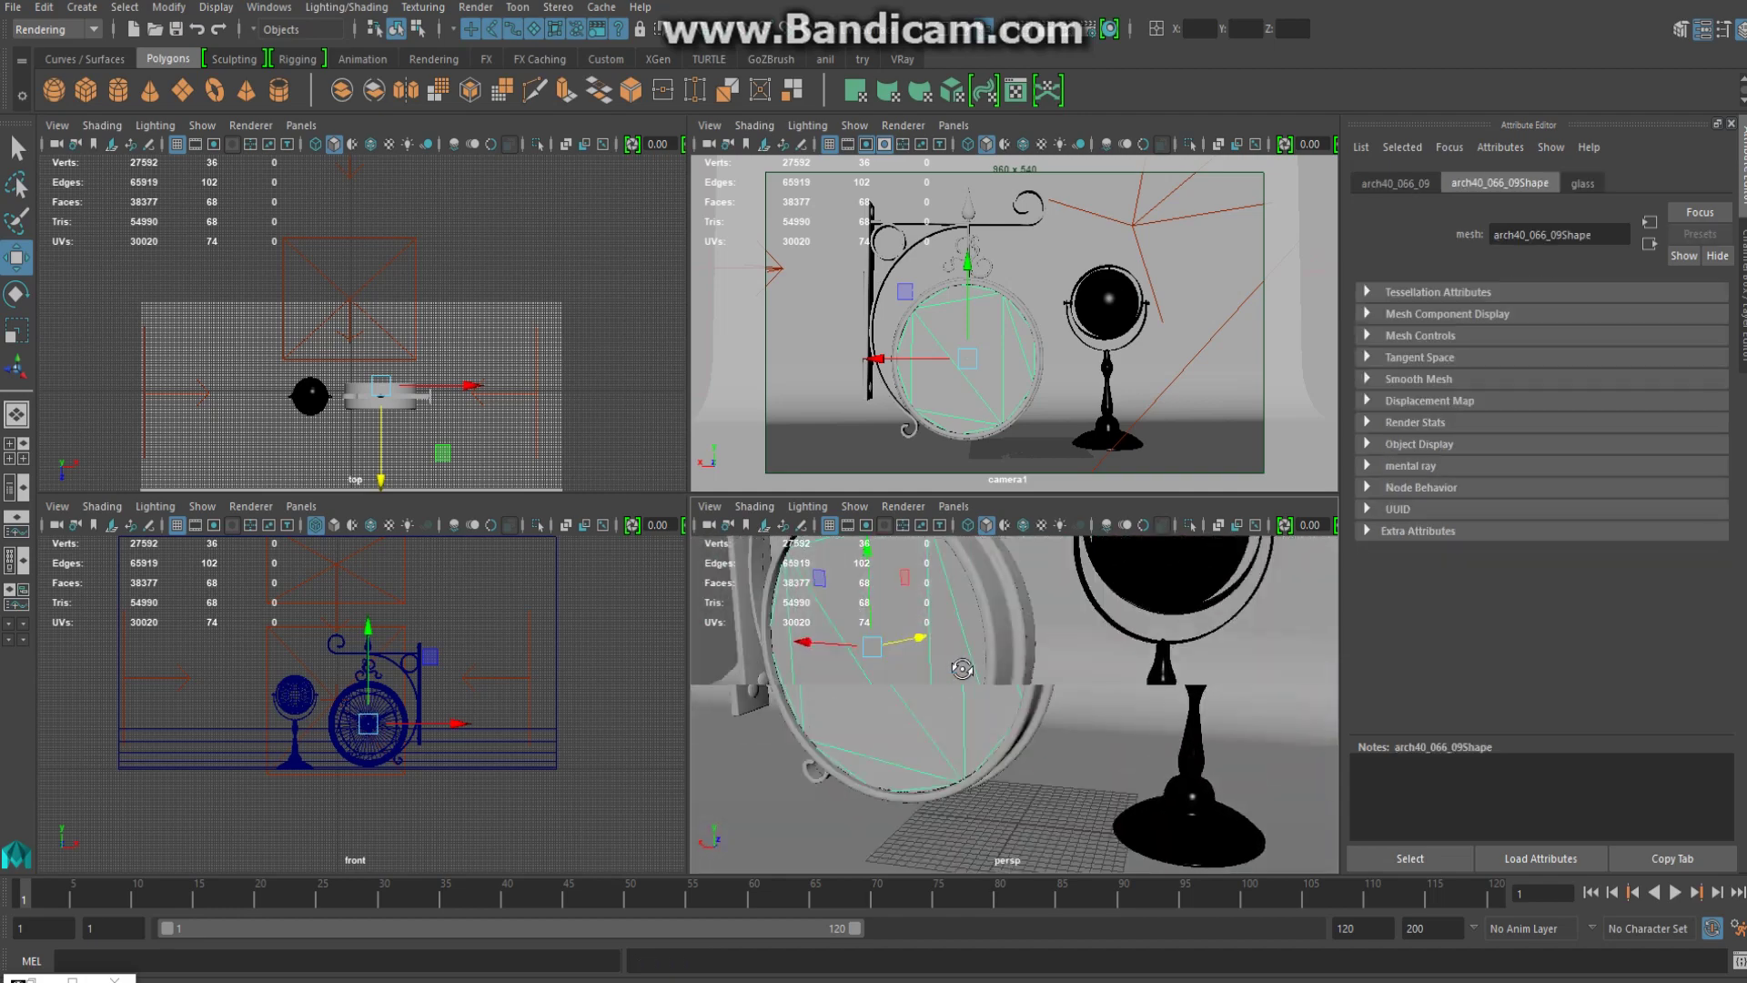
alt+drag(1021, 708, 1182, 691)
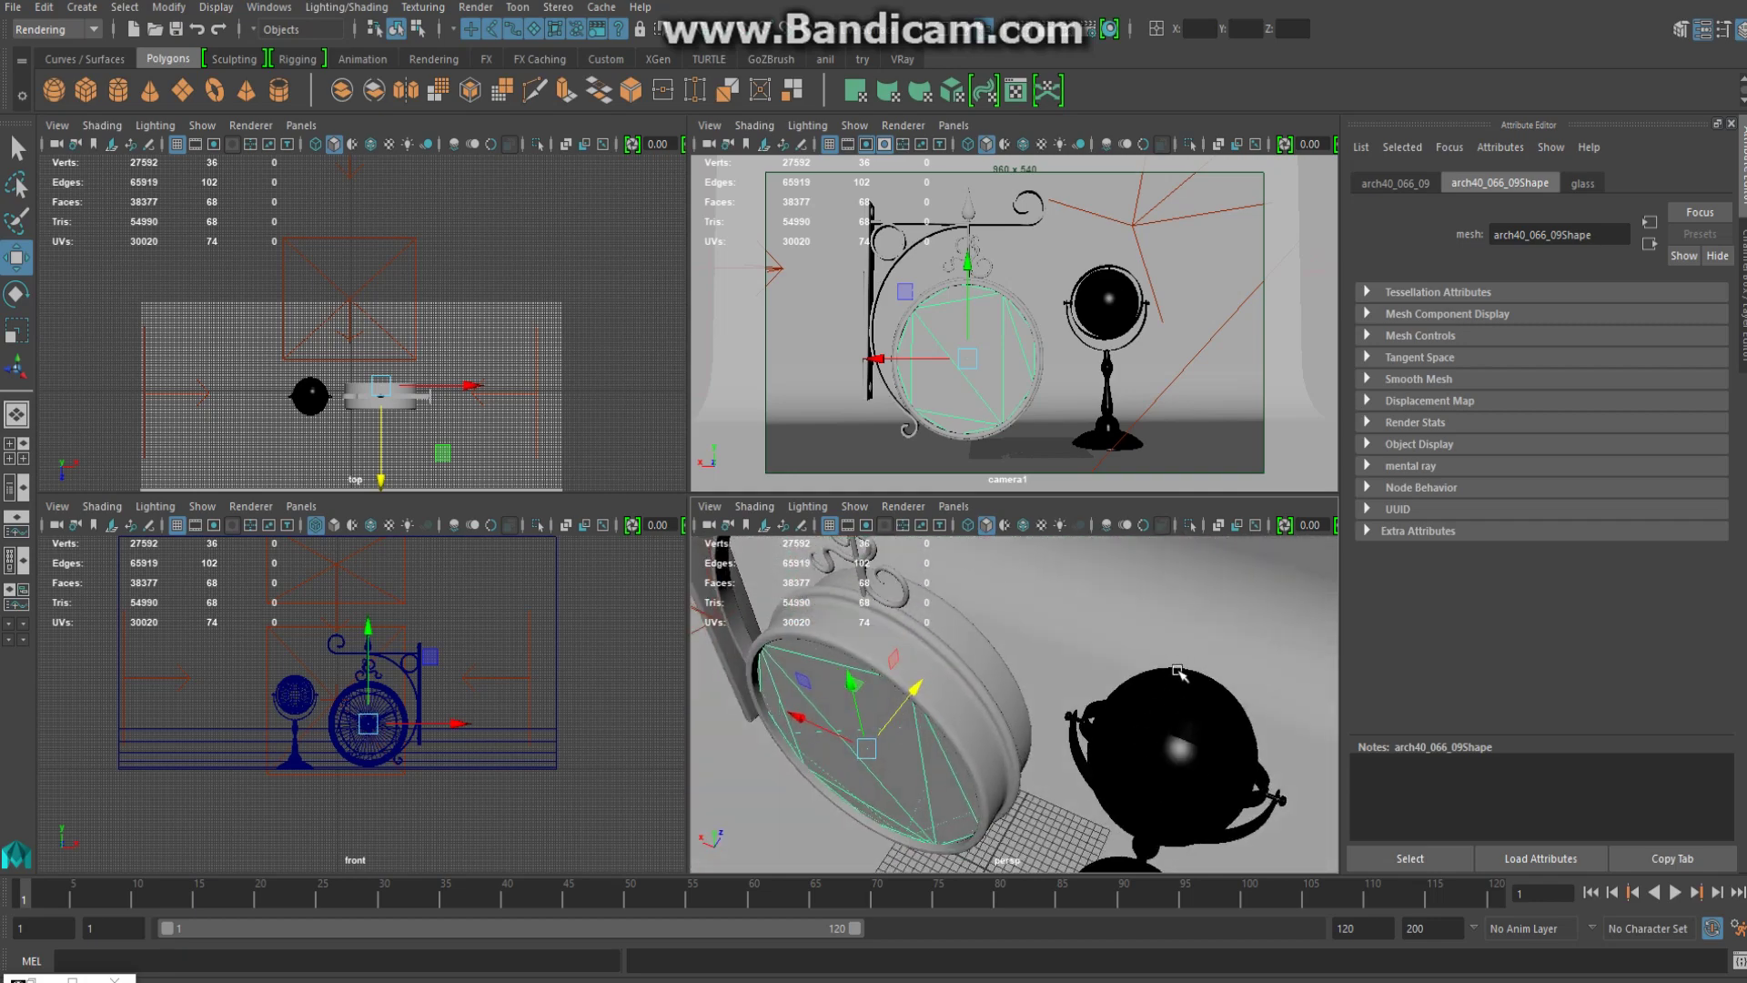
click(1122, 380)
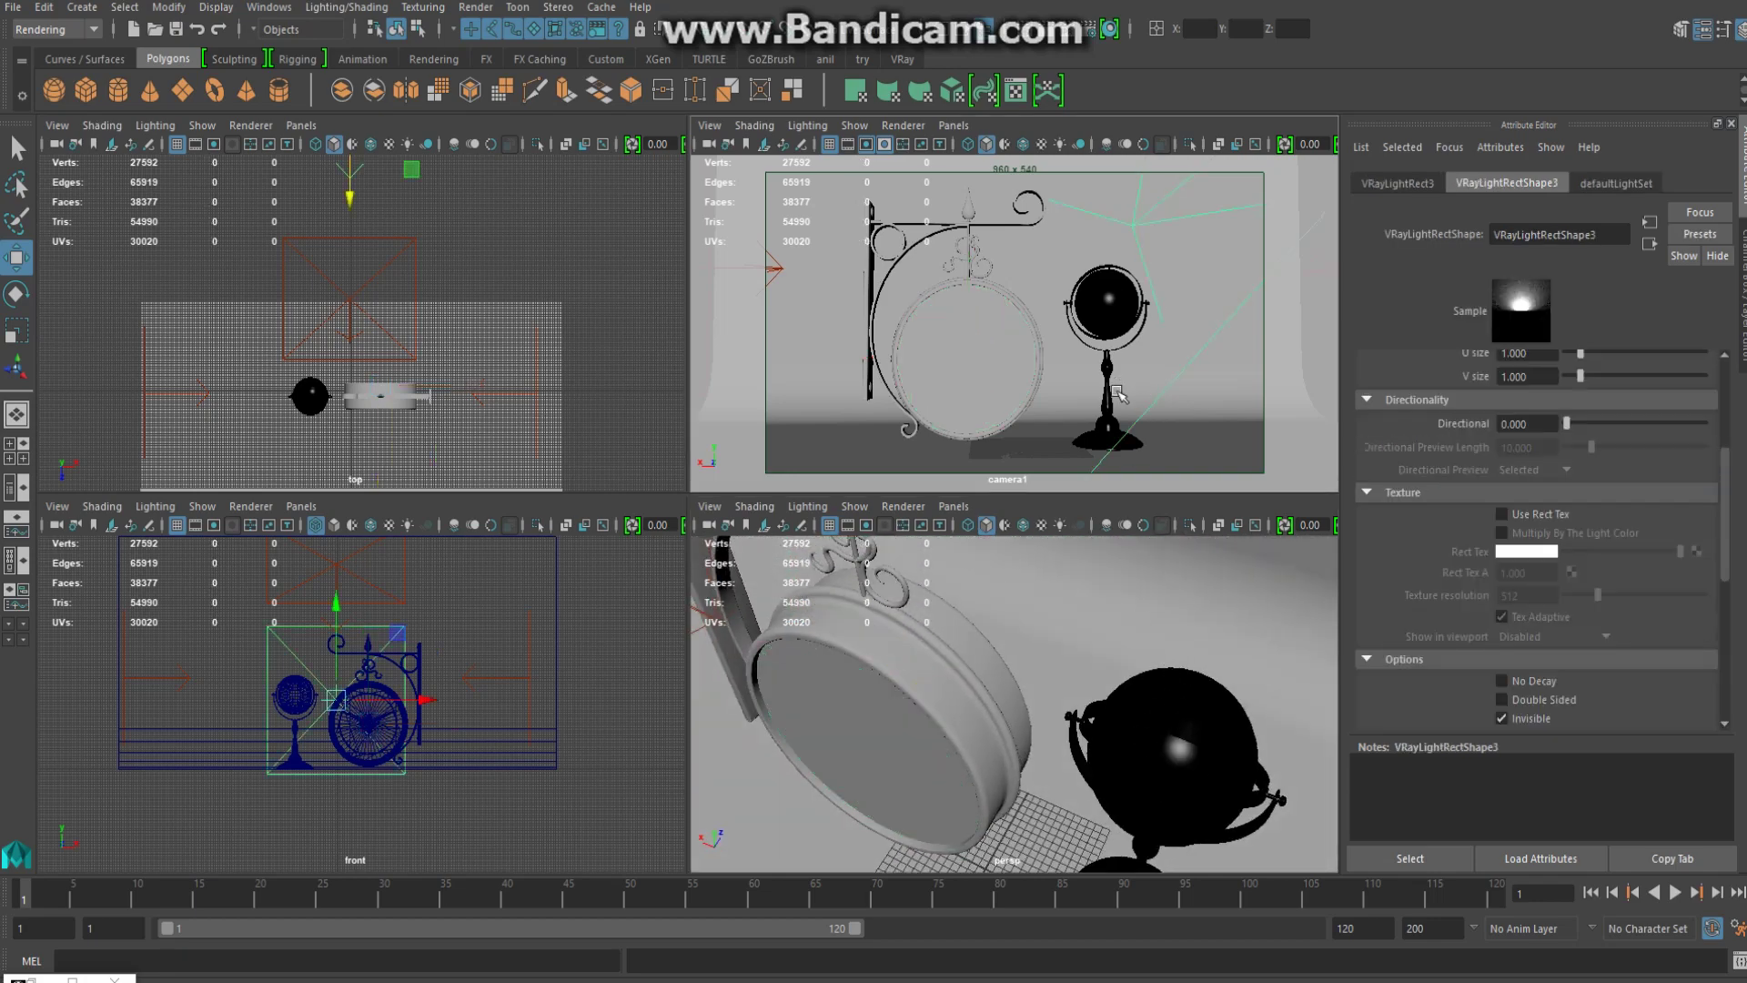
alt+drag(1055, 756, 1137, 733)
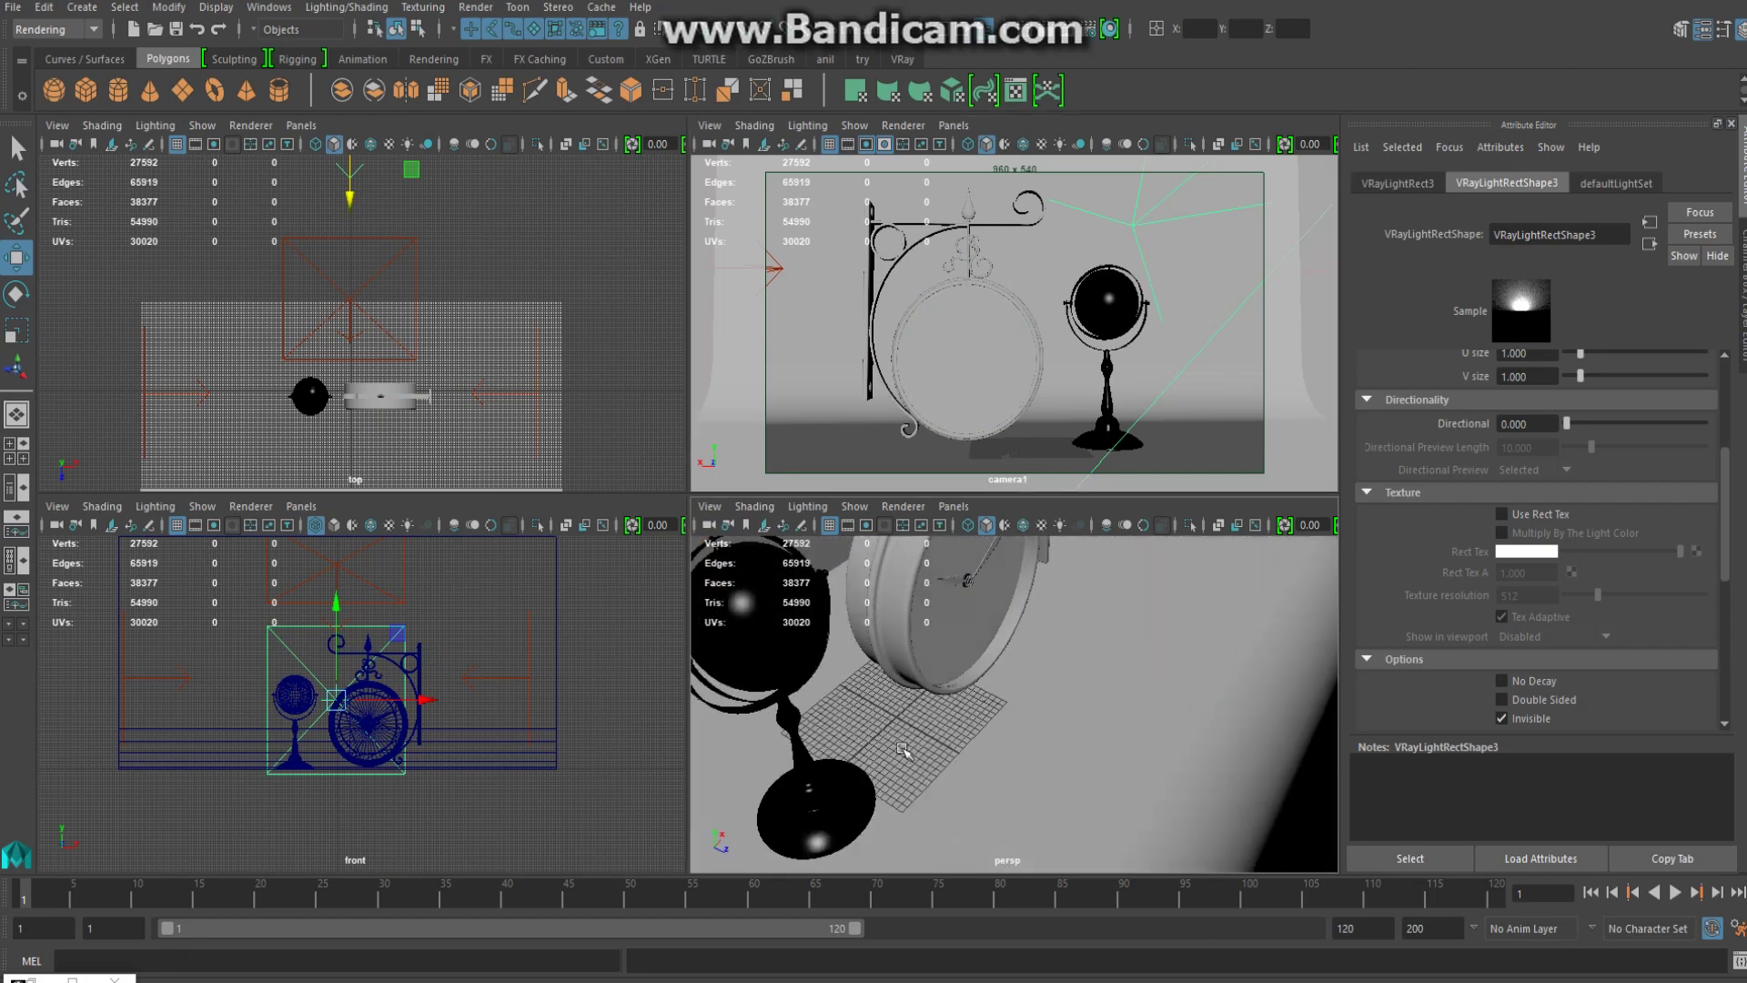
alt+drag(1089, 650, 1018, 698)
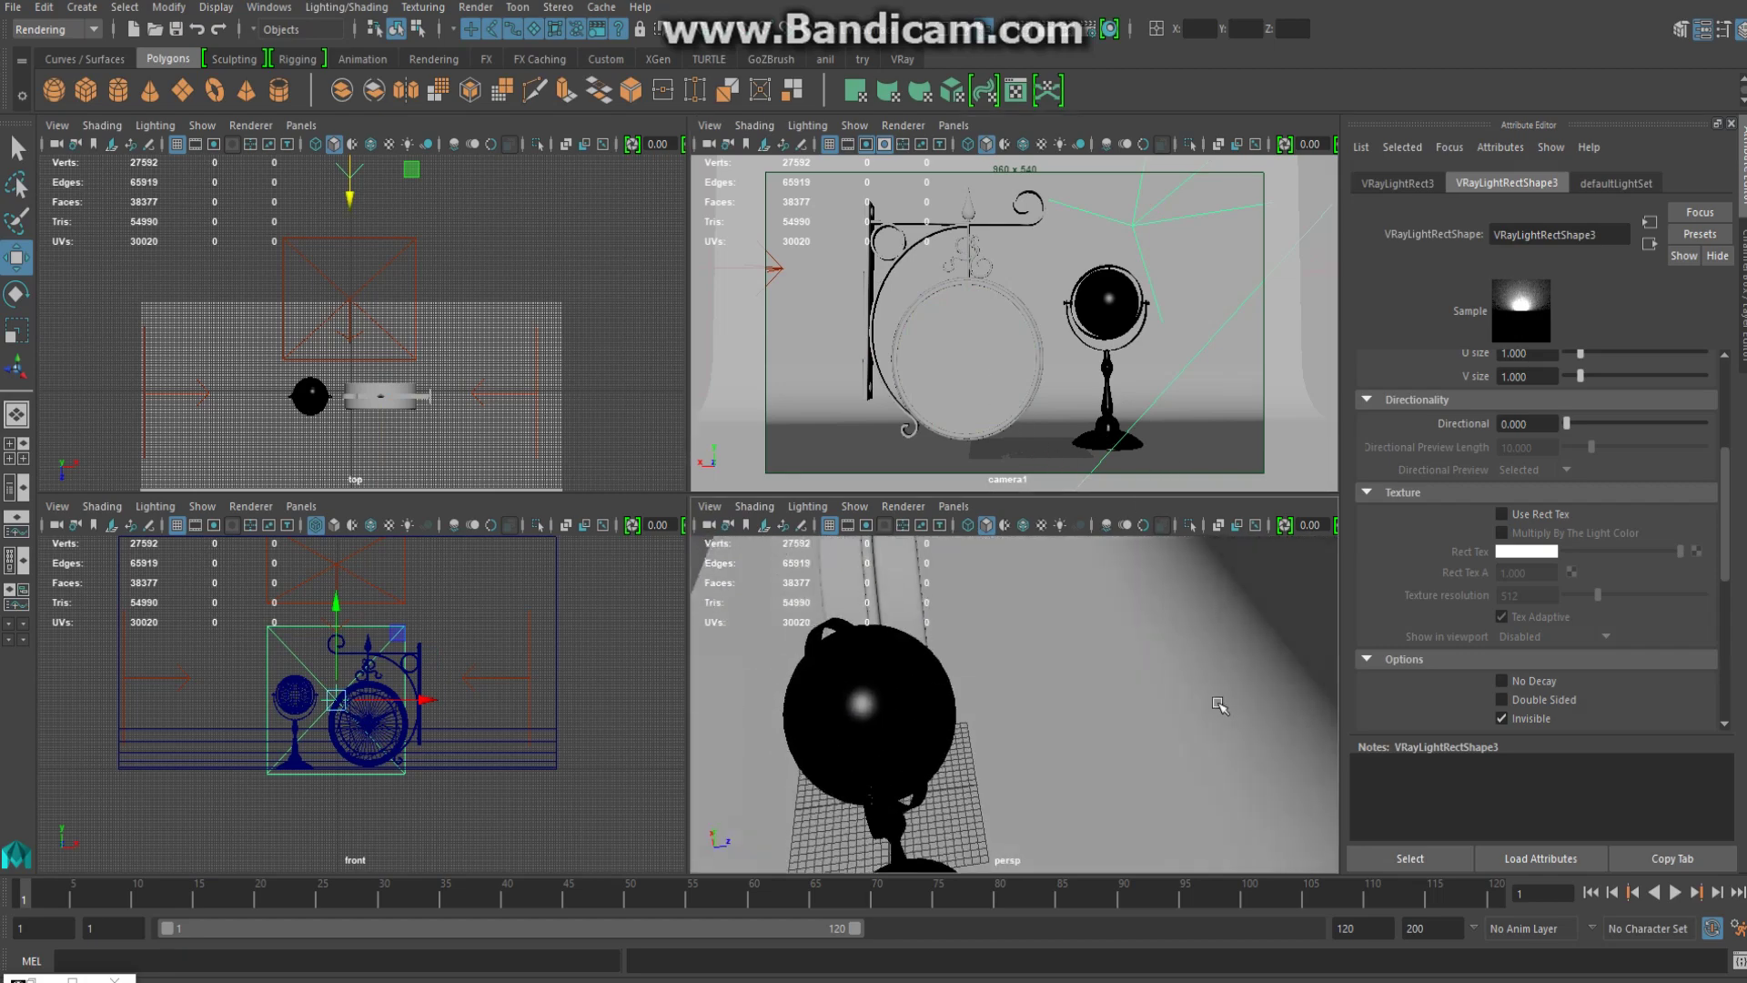
click(1018, 698)
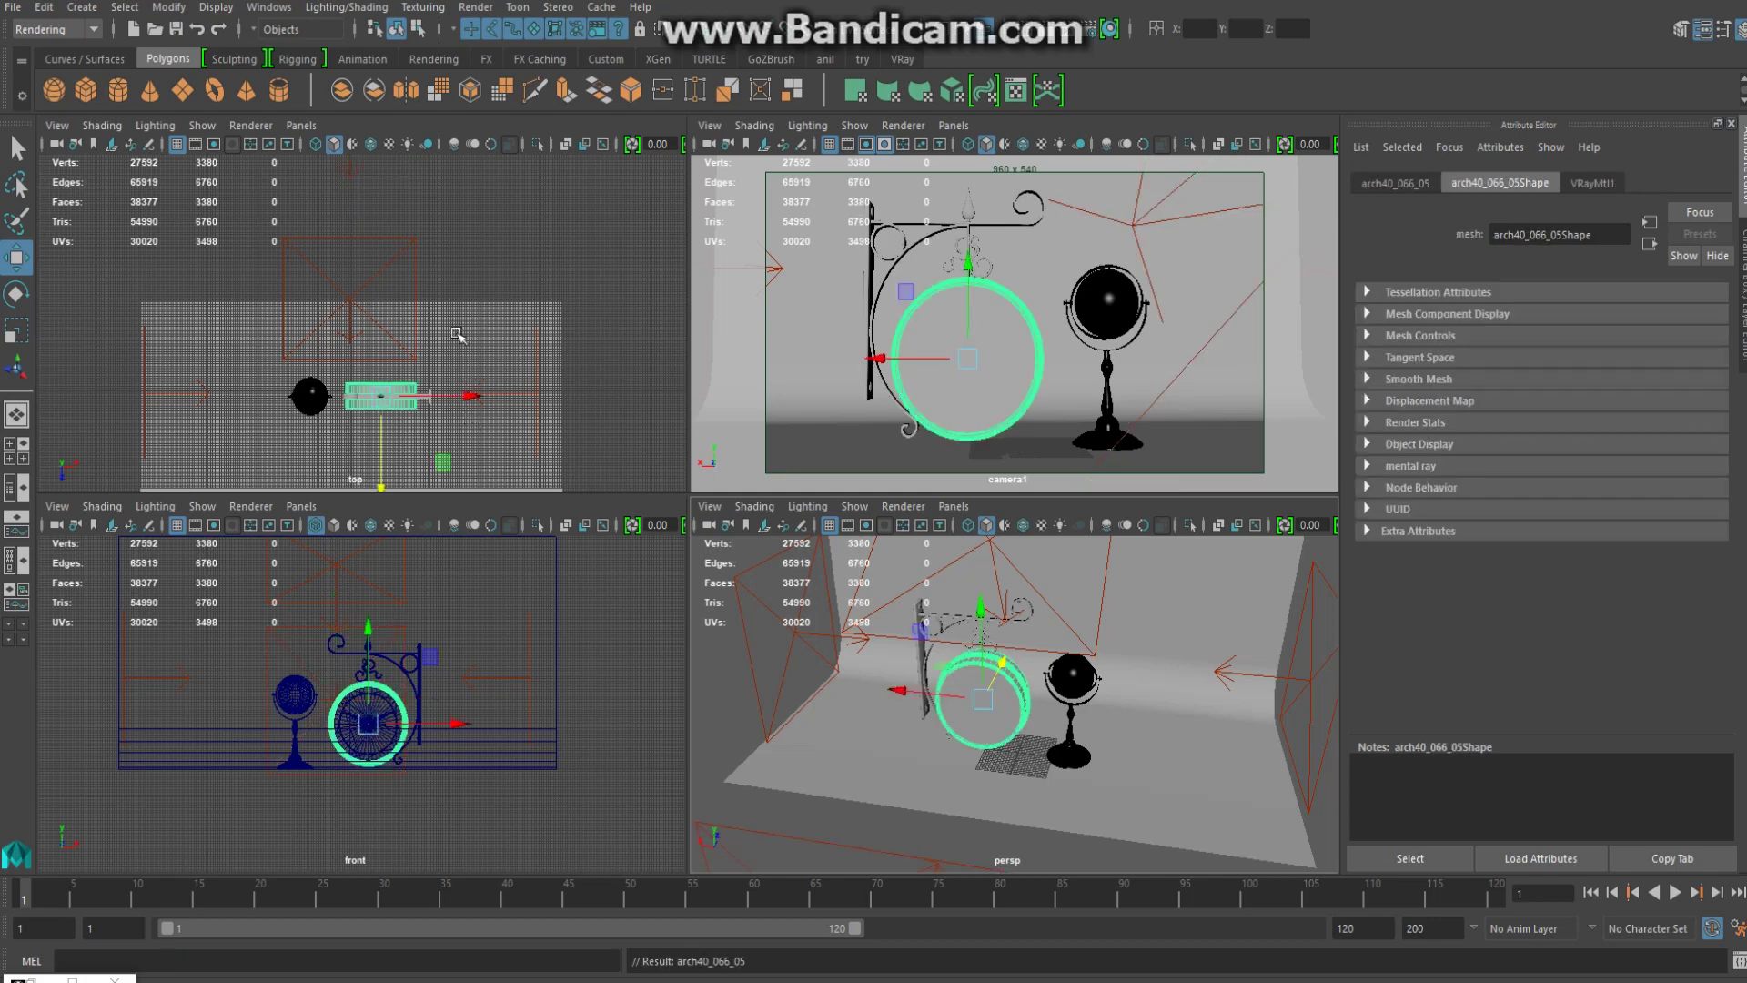
scroll(482, 428, up, 3)
alt+middle_drag(493, 431, 500, 295)
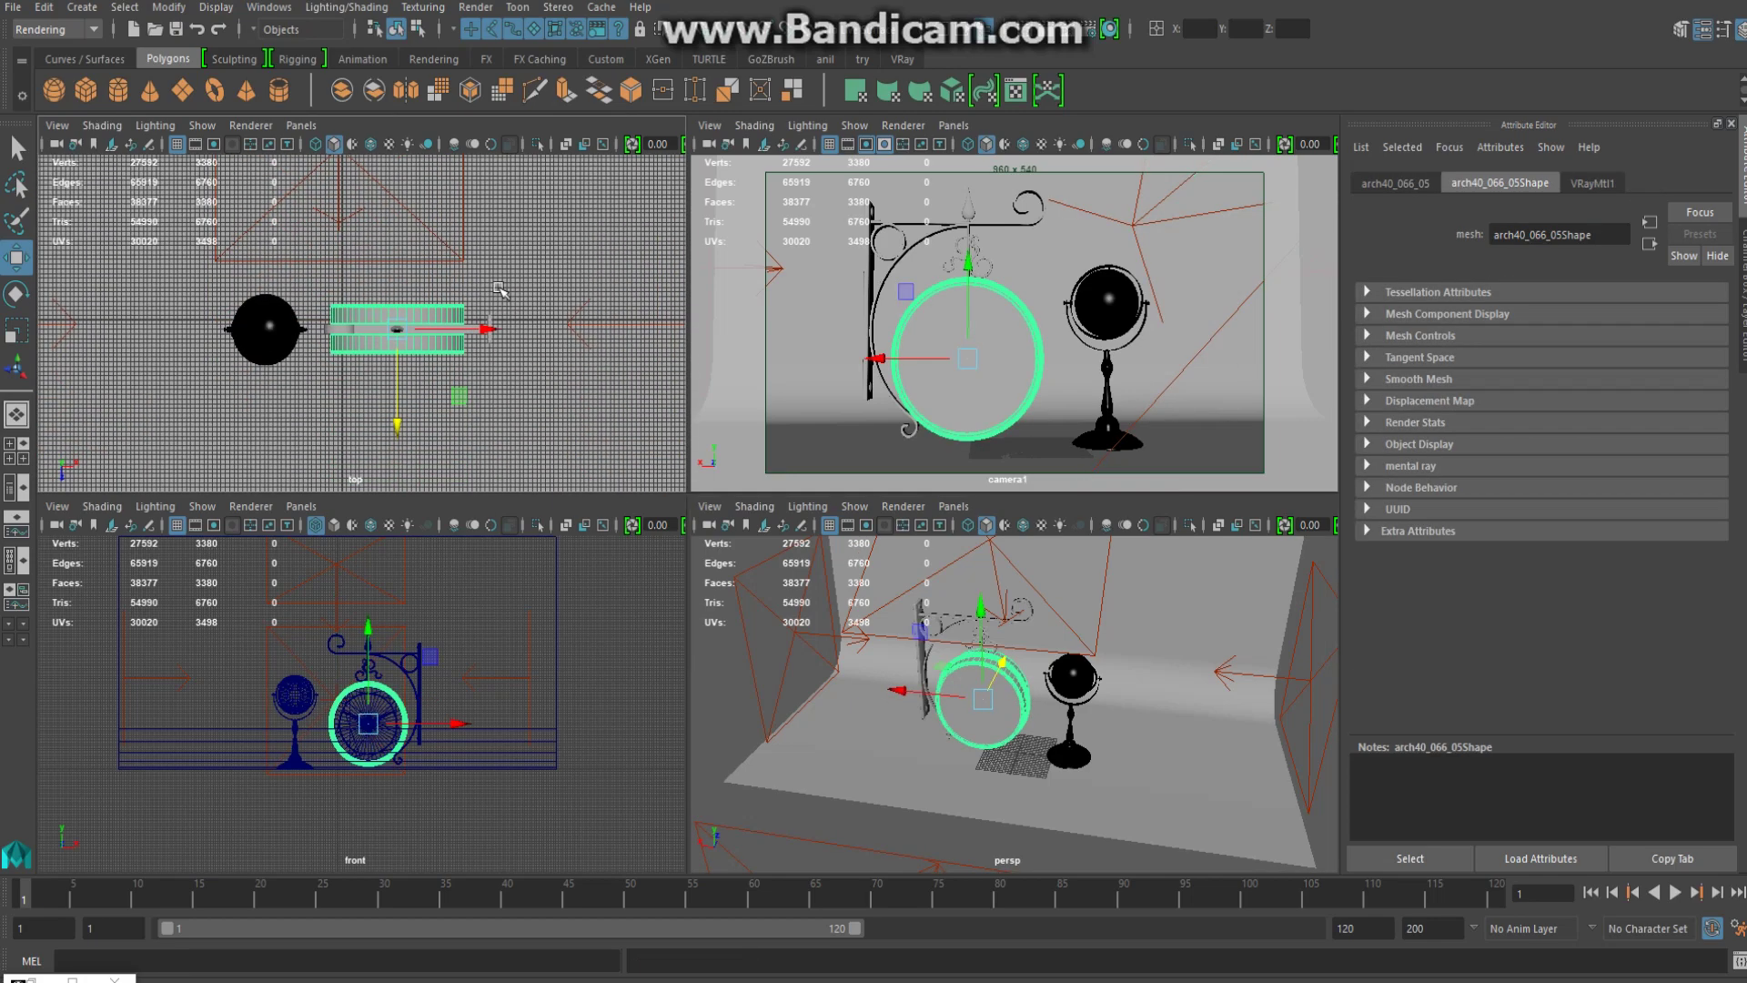
Select the clock's parent group1 and set its Rotate Y to 180
click(343, 359)
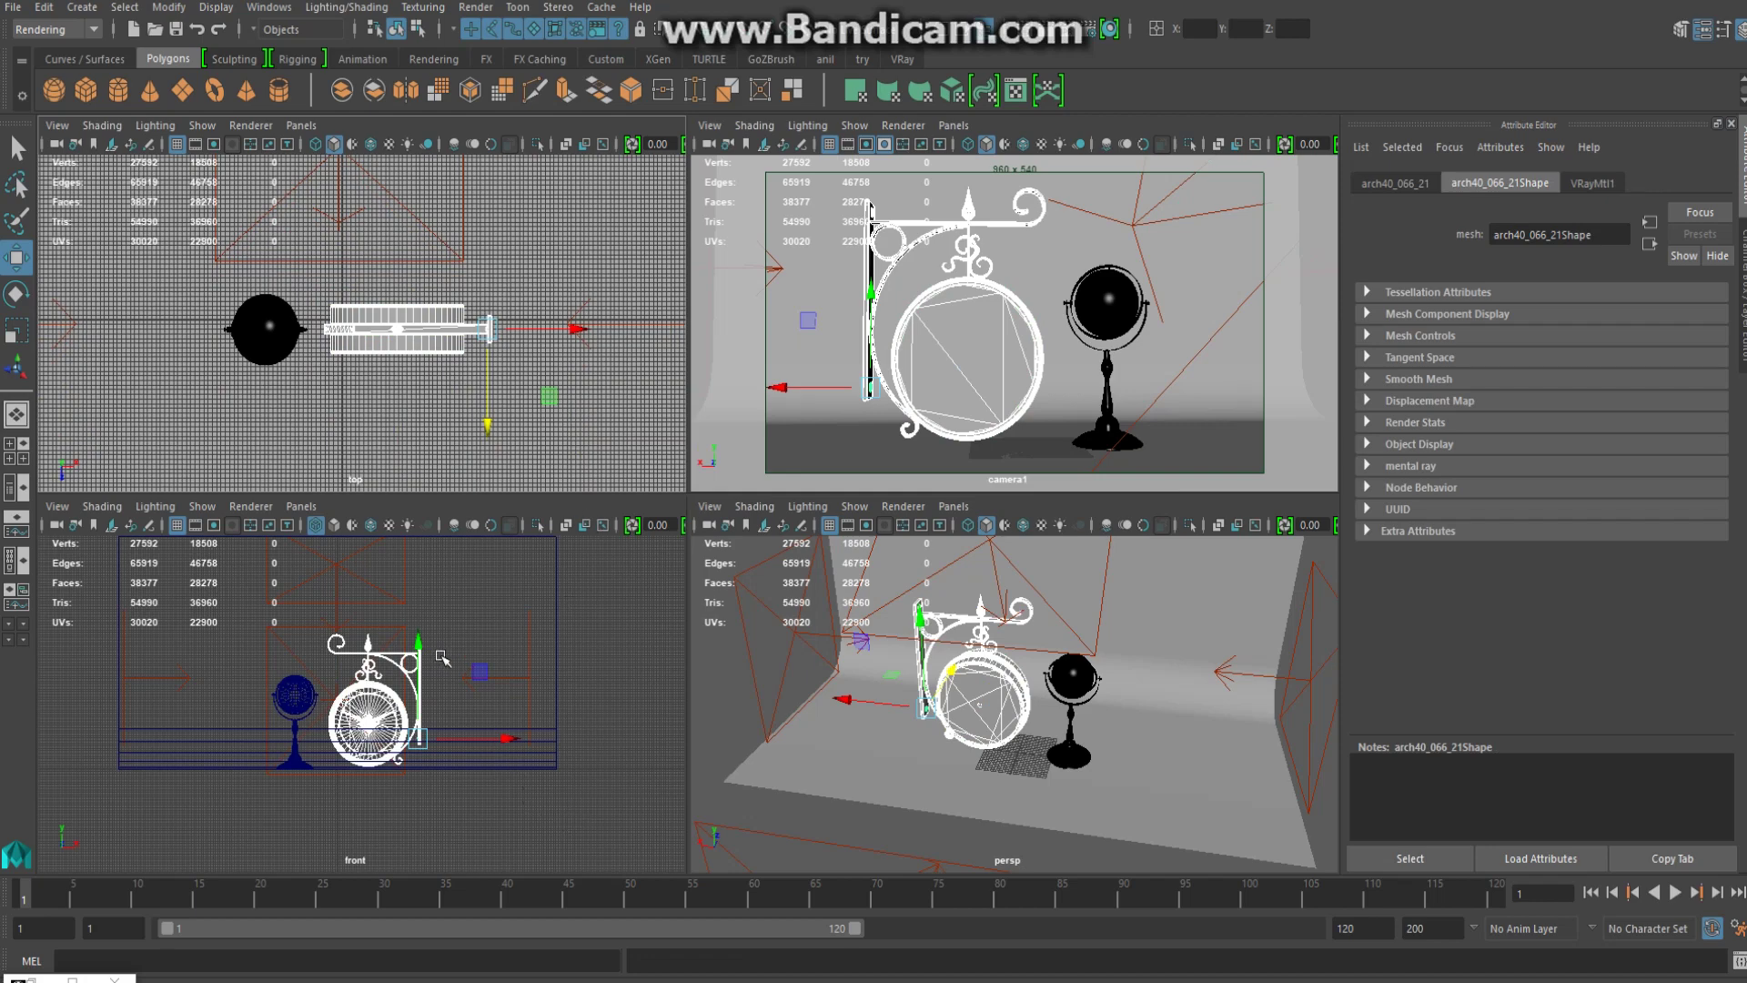
key(e)
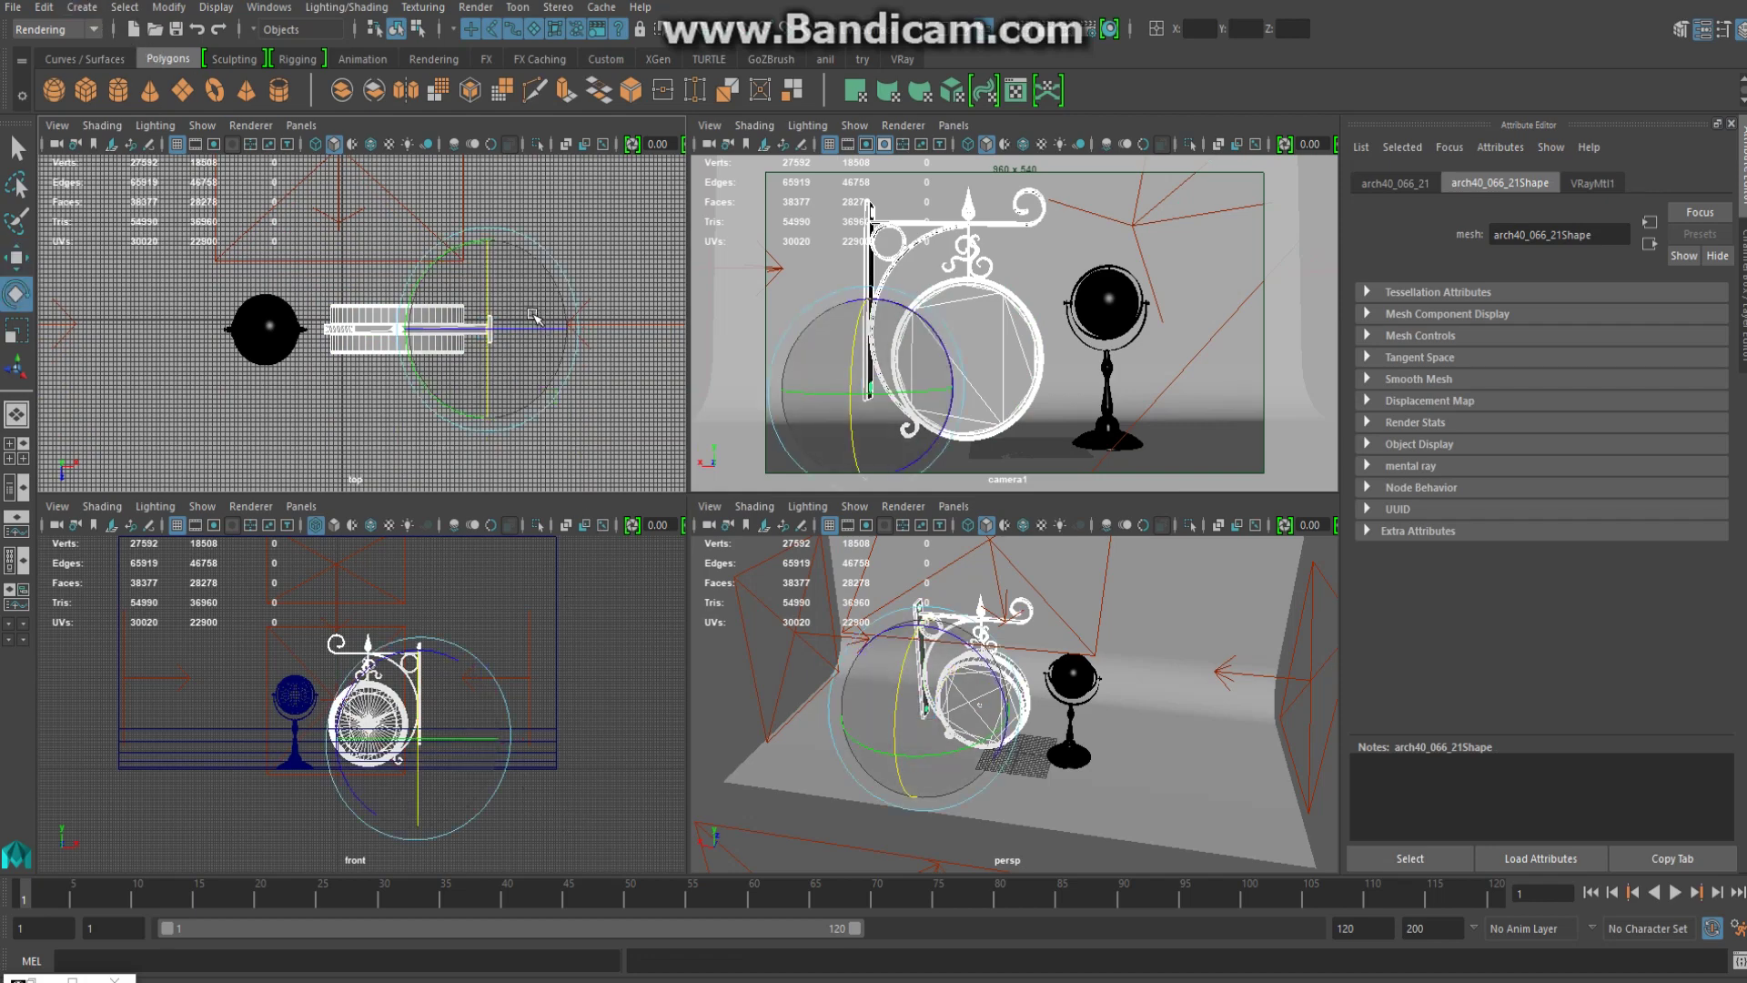
key(Up)
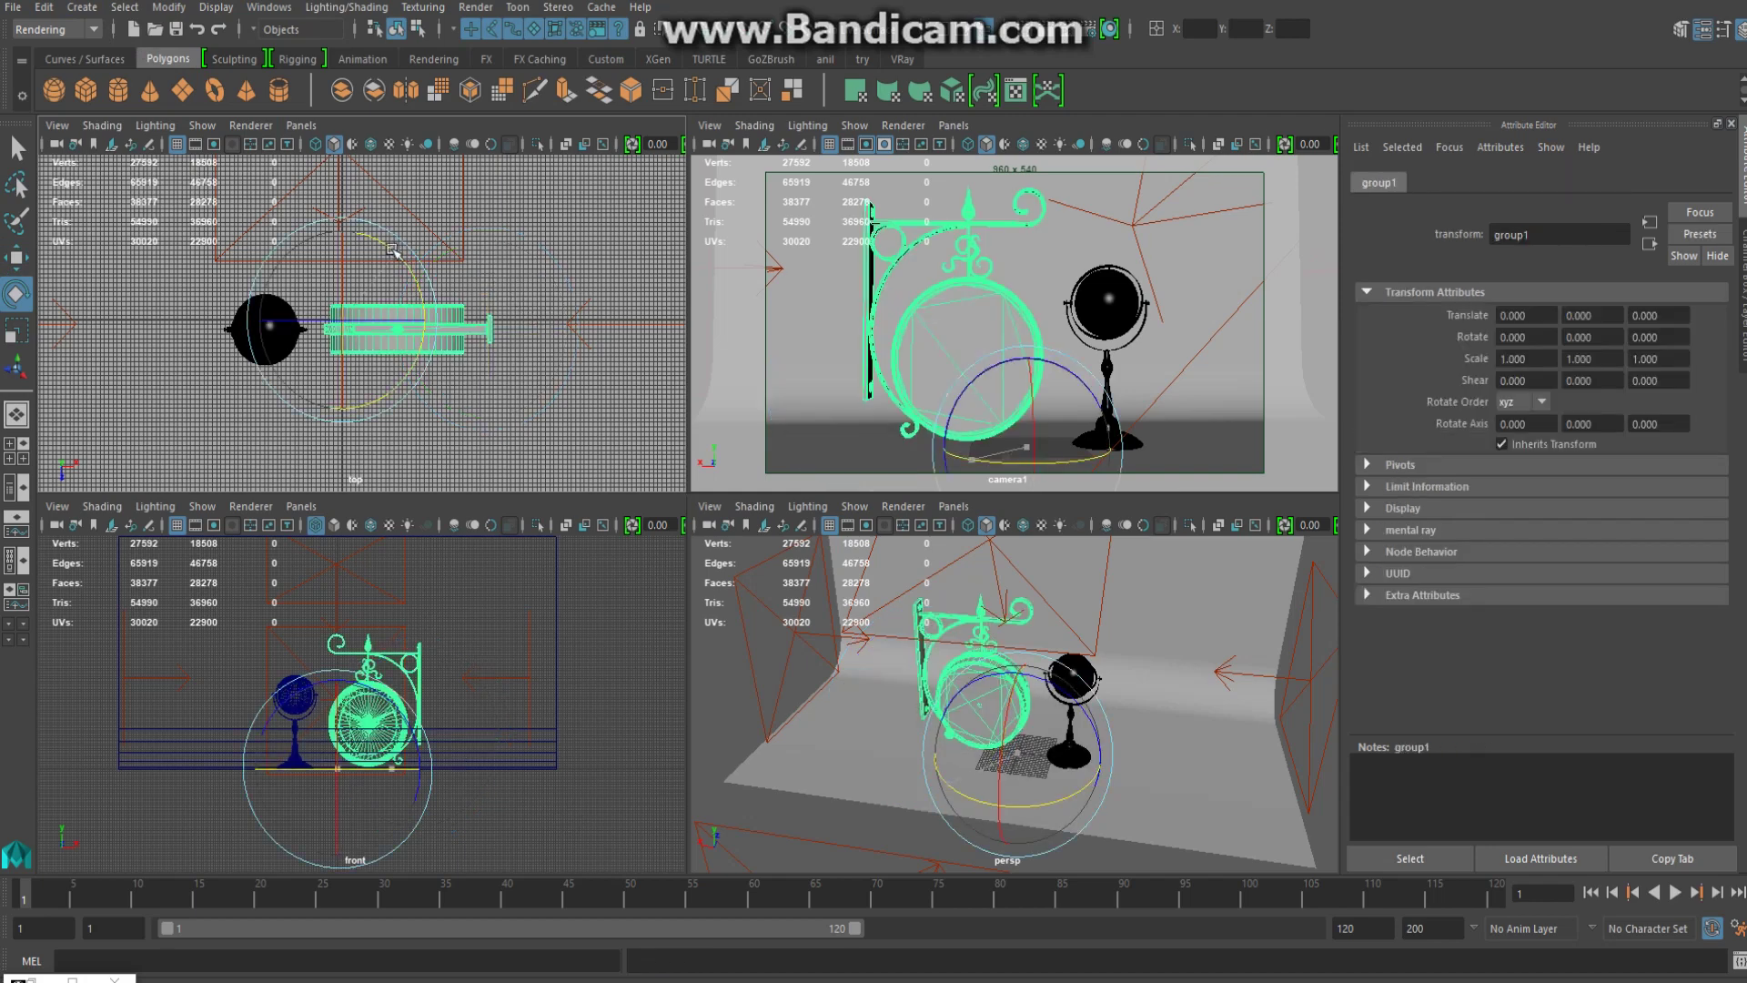
drag(393, 251, 639, 306)
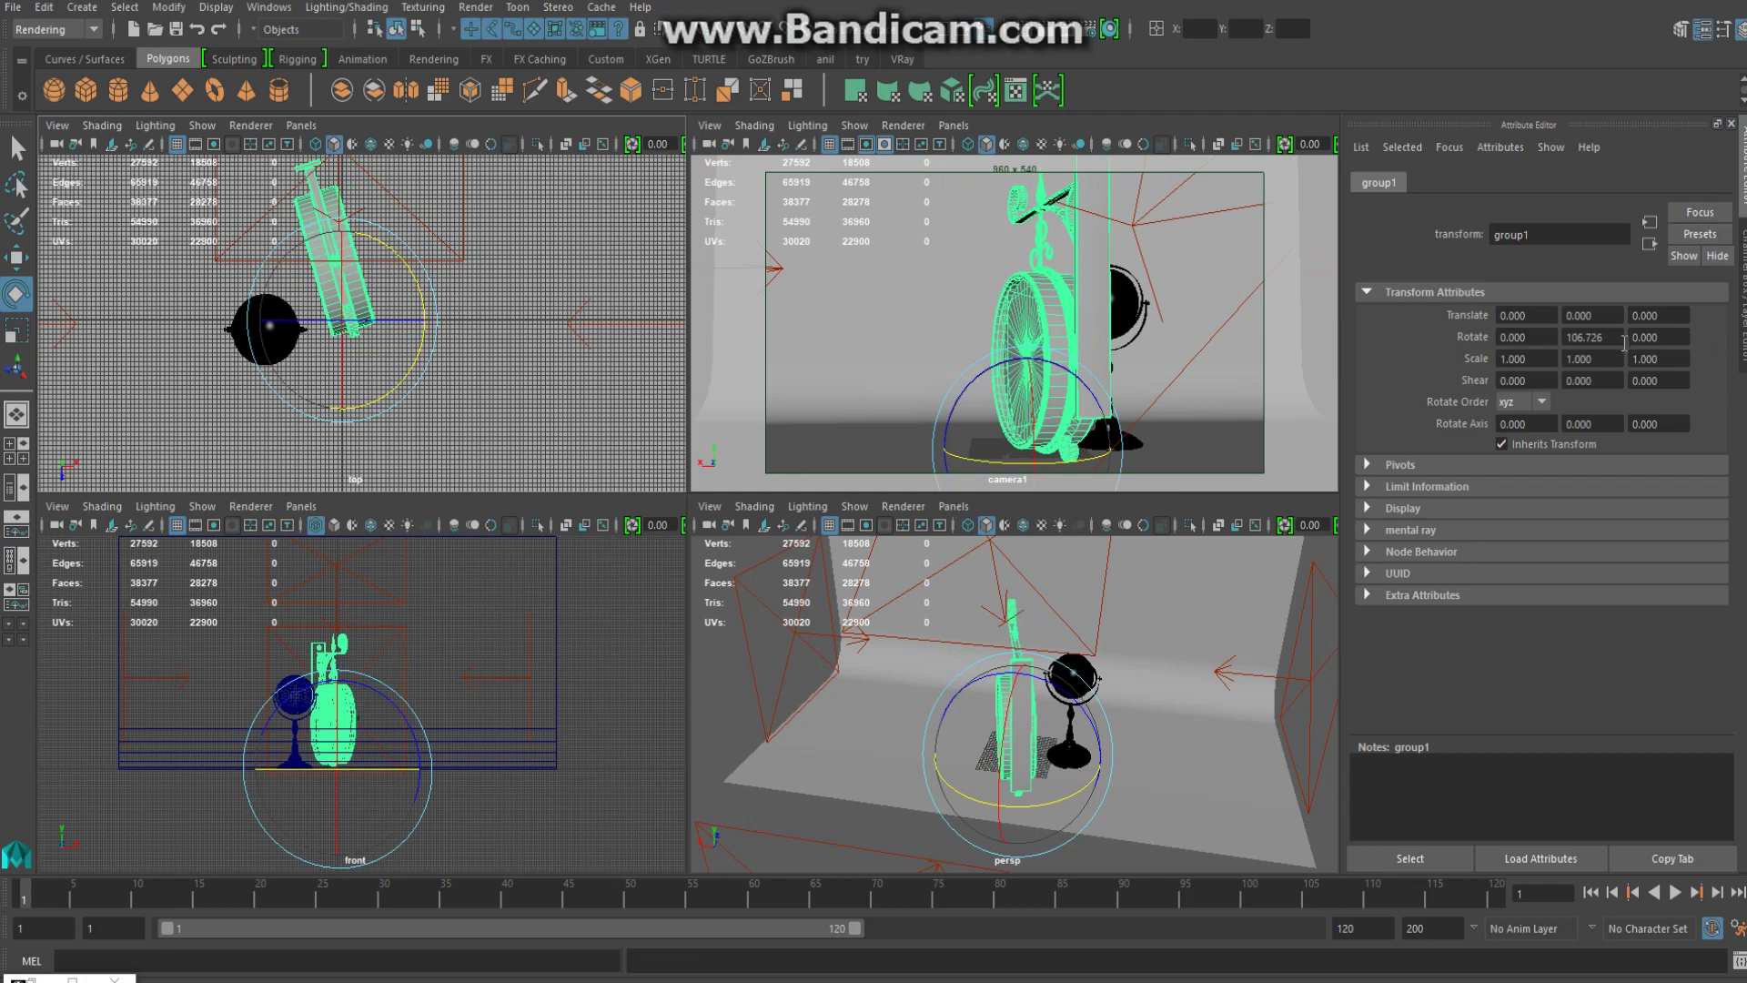
double_click(1585, 337)
text(180)
key(Return)
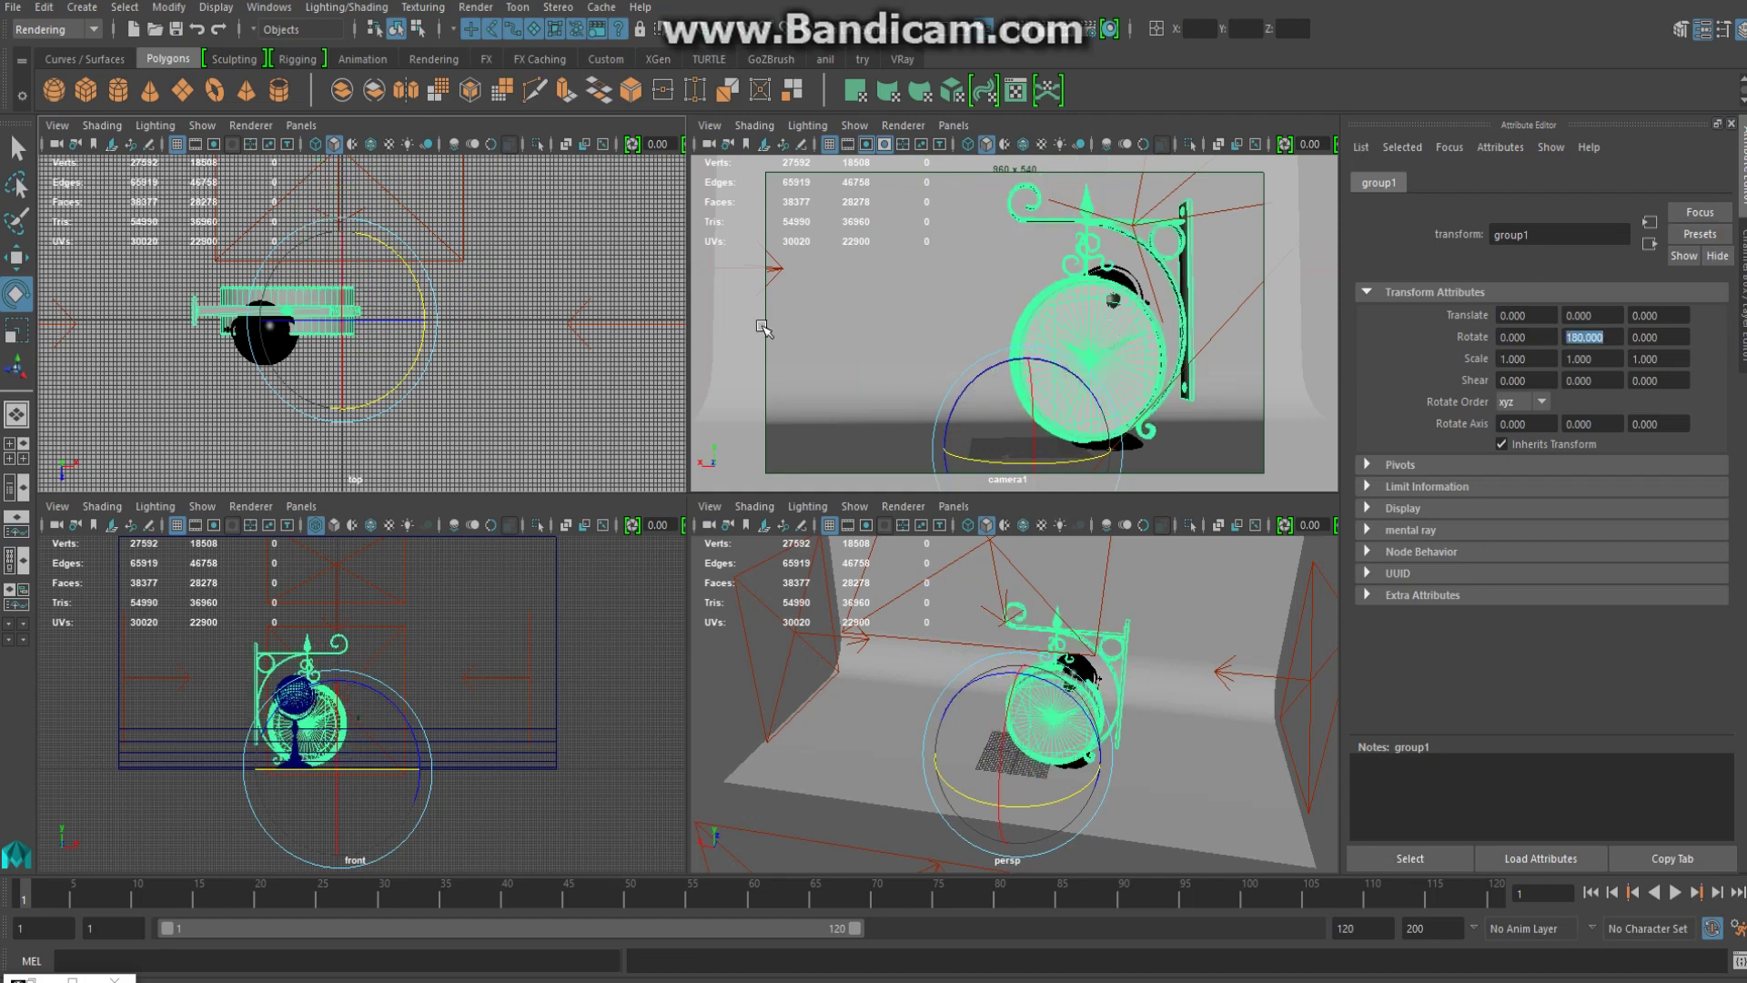
Slide the clock group along X, then select VRayLightRect3
key(w)
drag(428, 321, 596, 326)
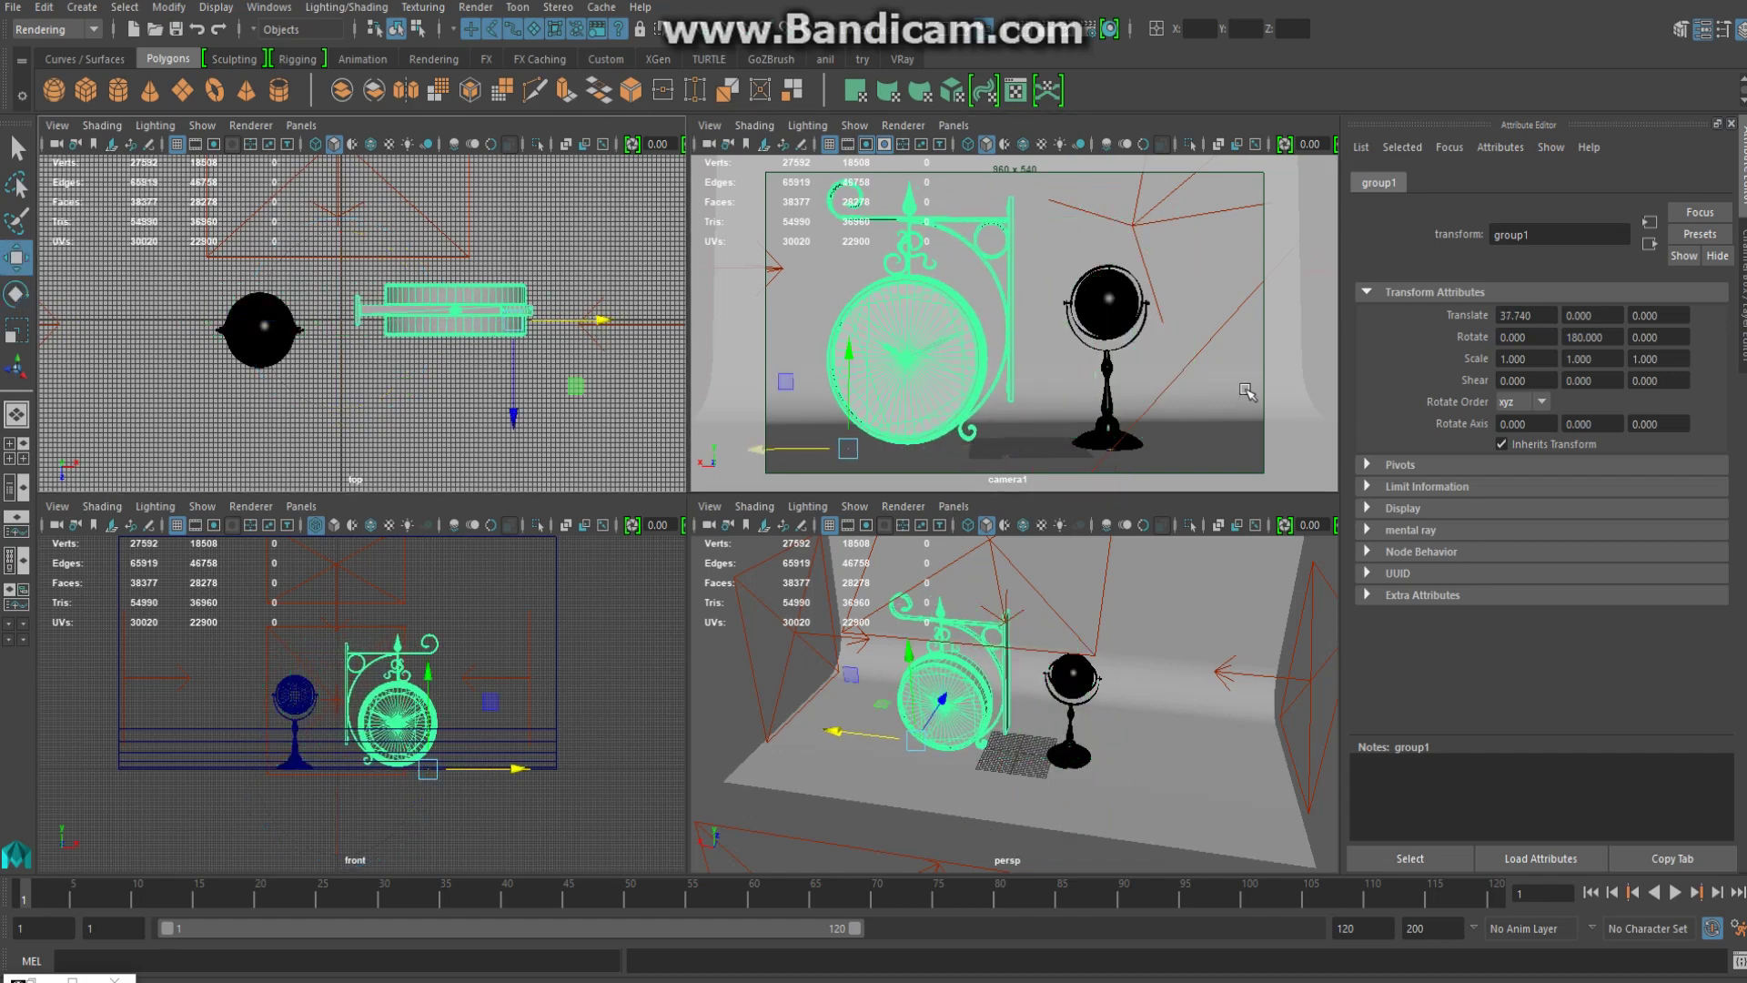
click(965, 368)
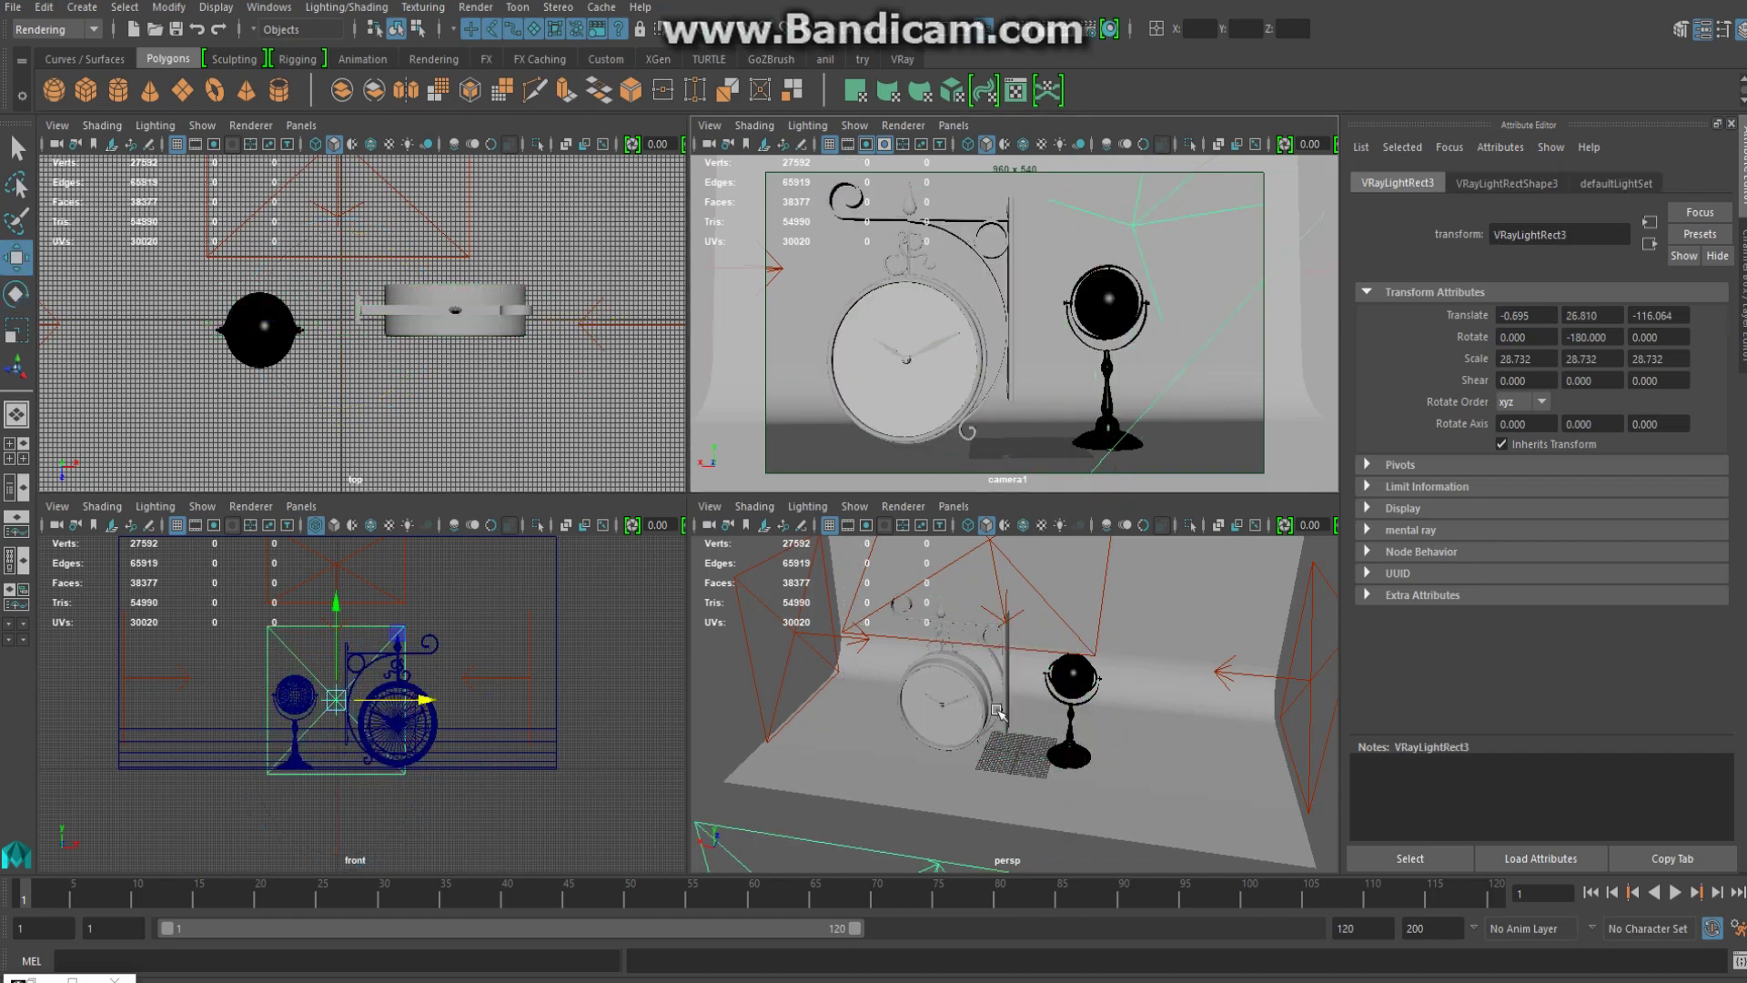
Assign the existing VRayMtl2 glass material to the front disc arch40_066_10, then delete that disc
click(966, 689)
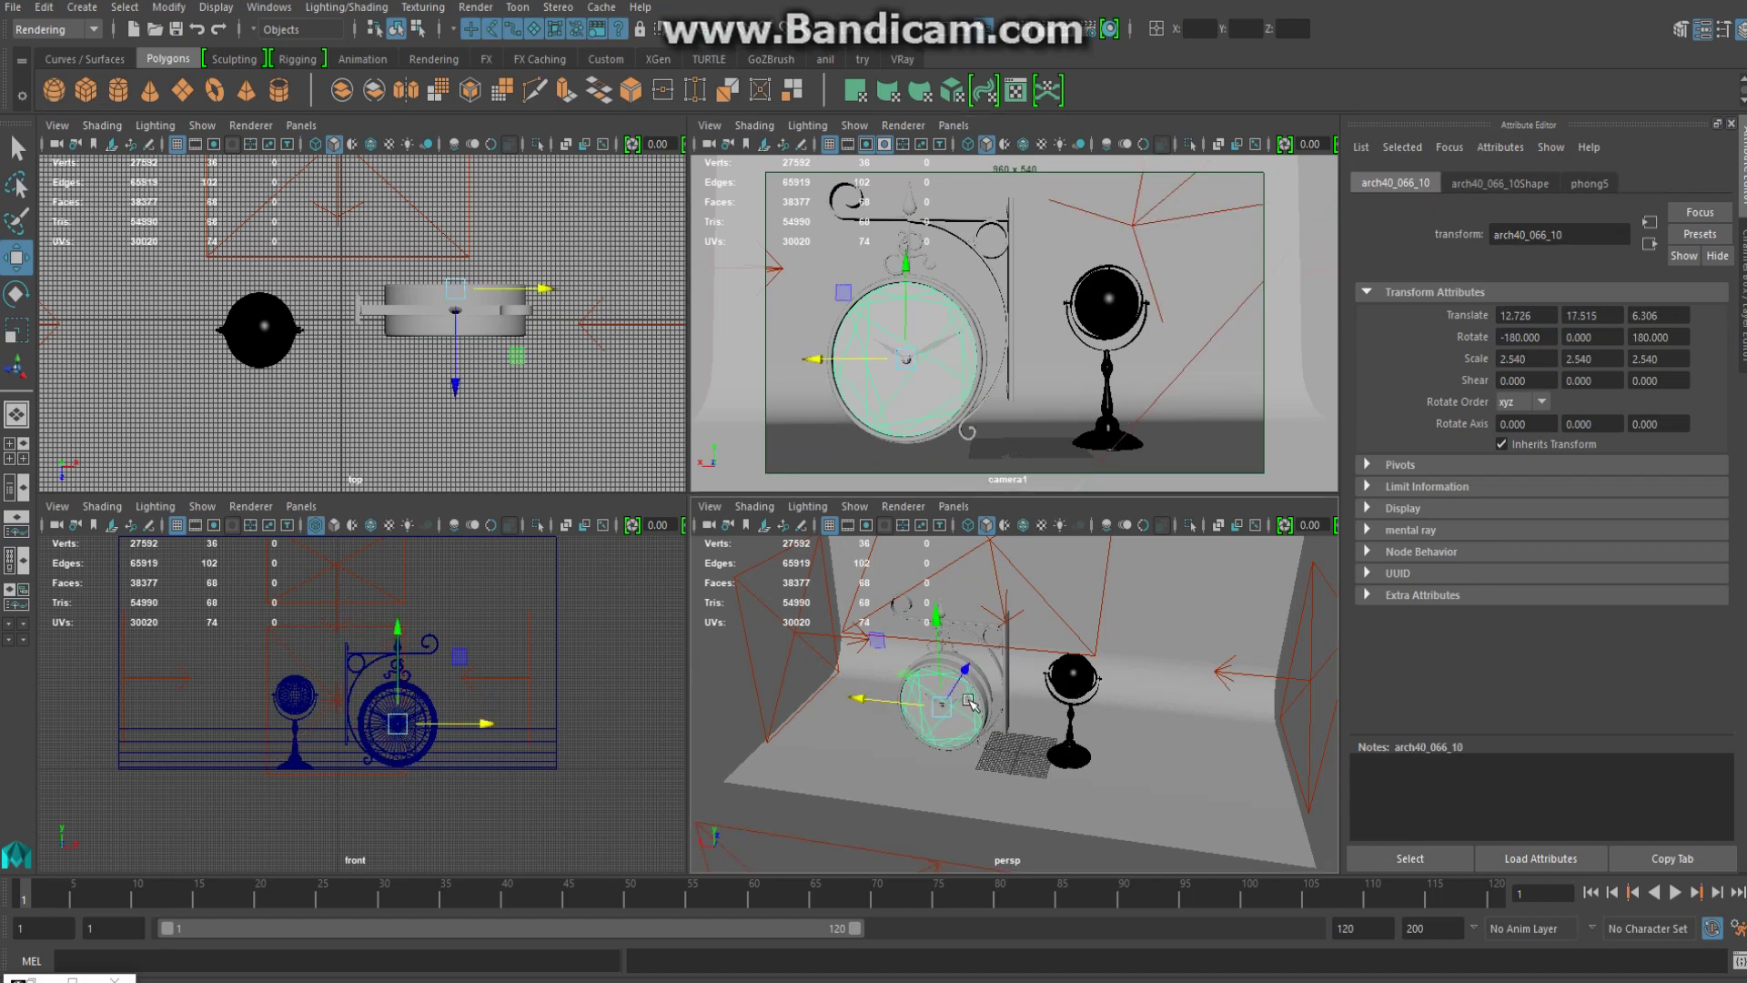
alt+drag(1006, 688, 1060, 671)
scroll(1062, 687, up, 2)
scroll(1062, 692, up, 2)
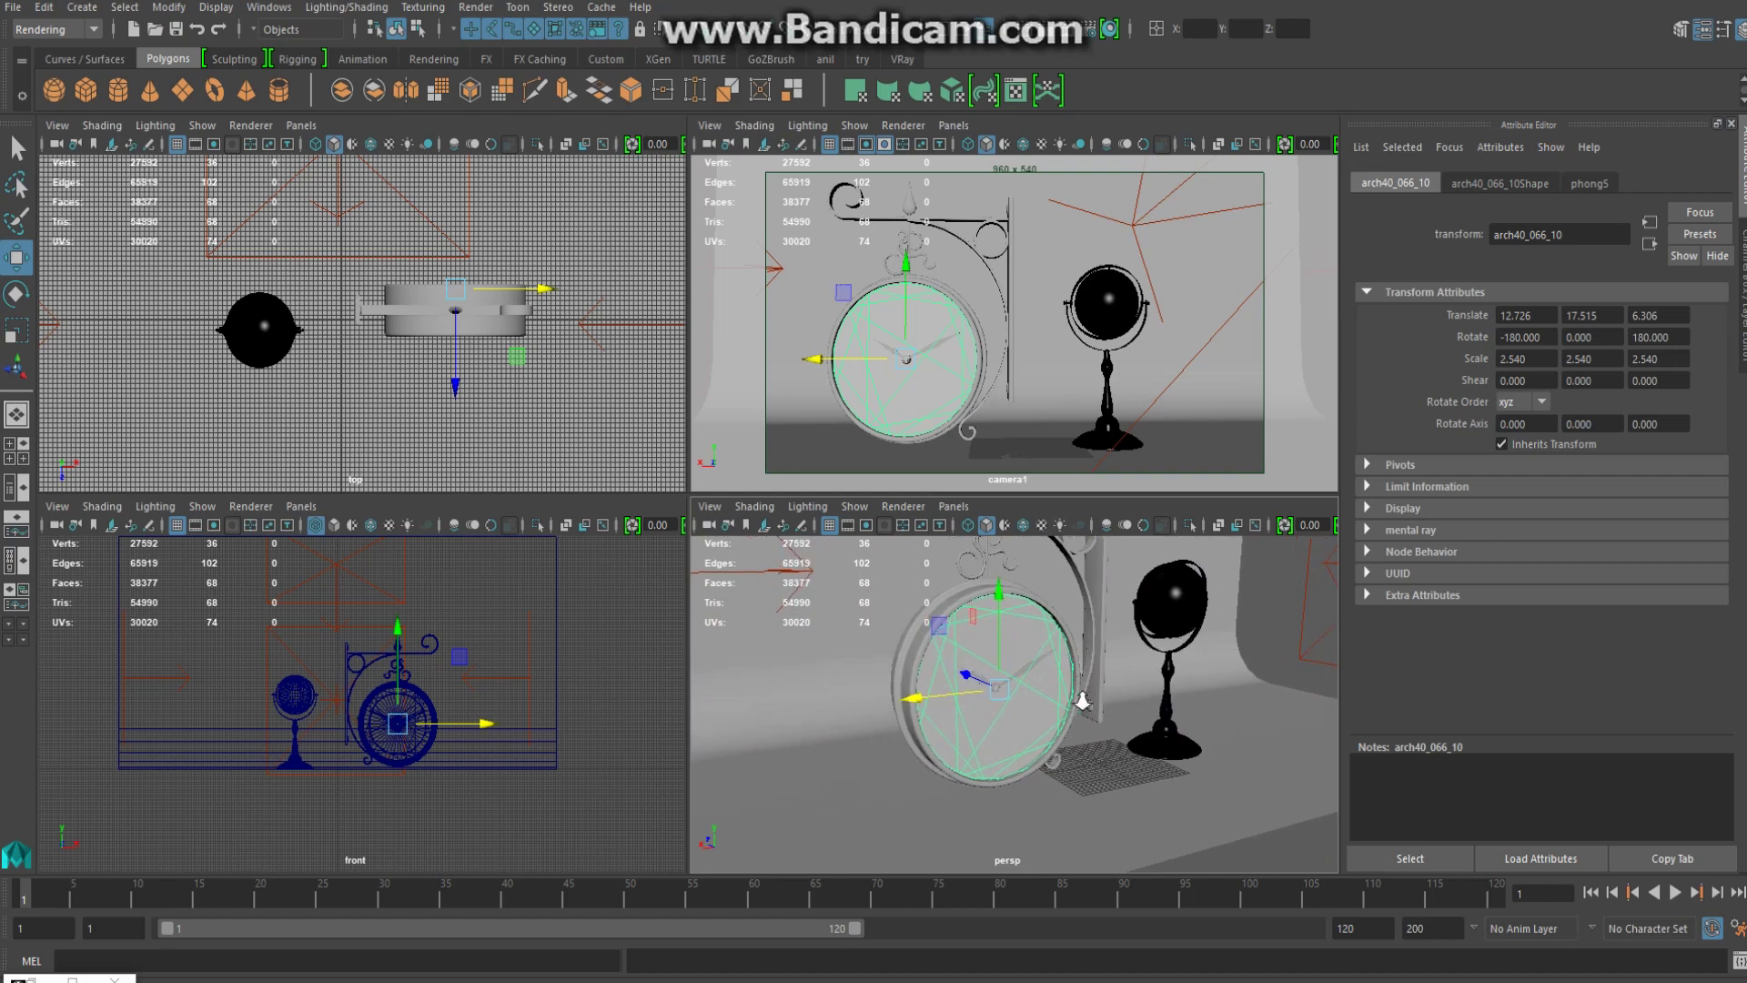
scroll(1048, 688, up, 2)
right_click(1047, 688)
click(1037, 913)
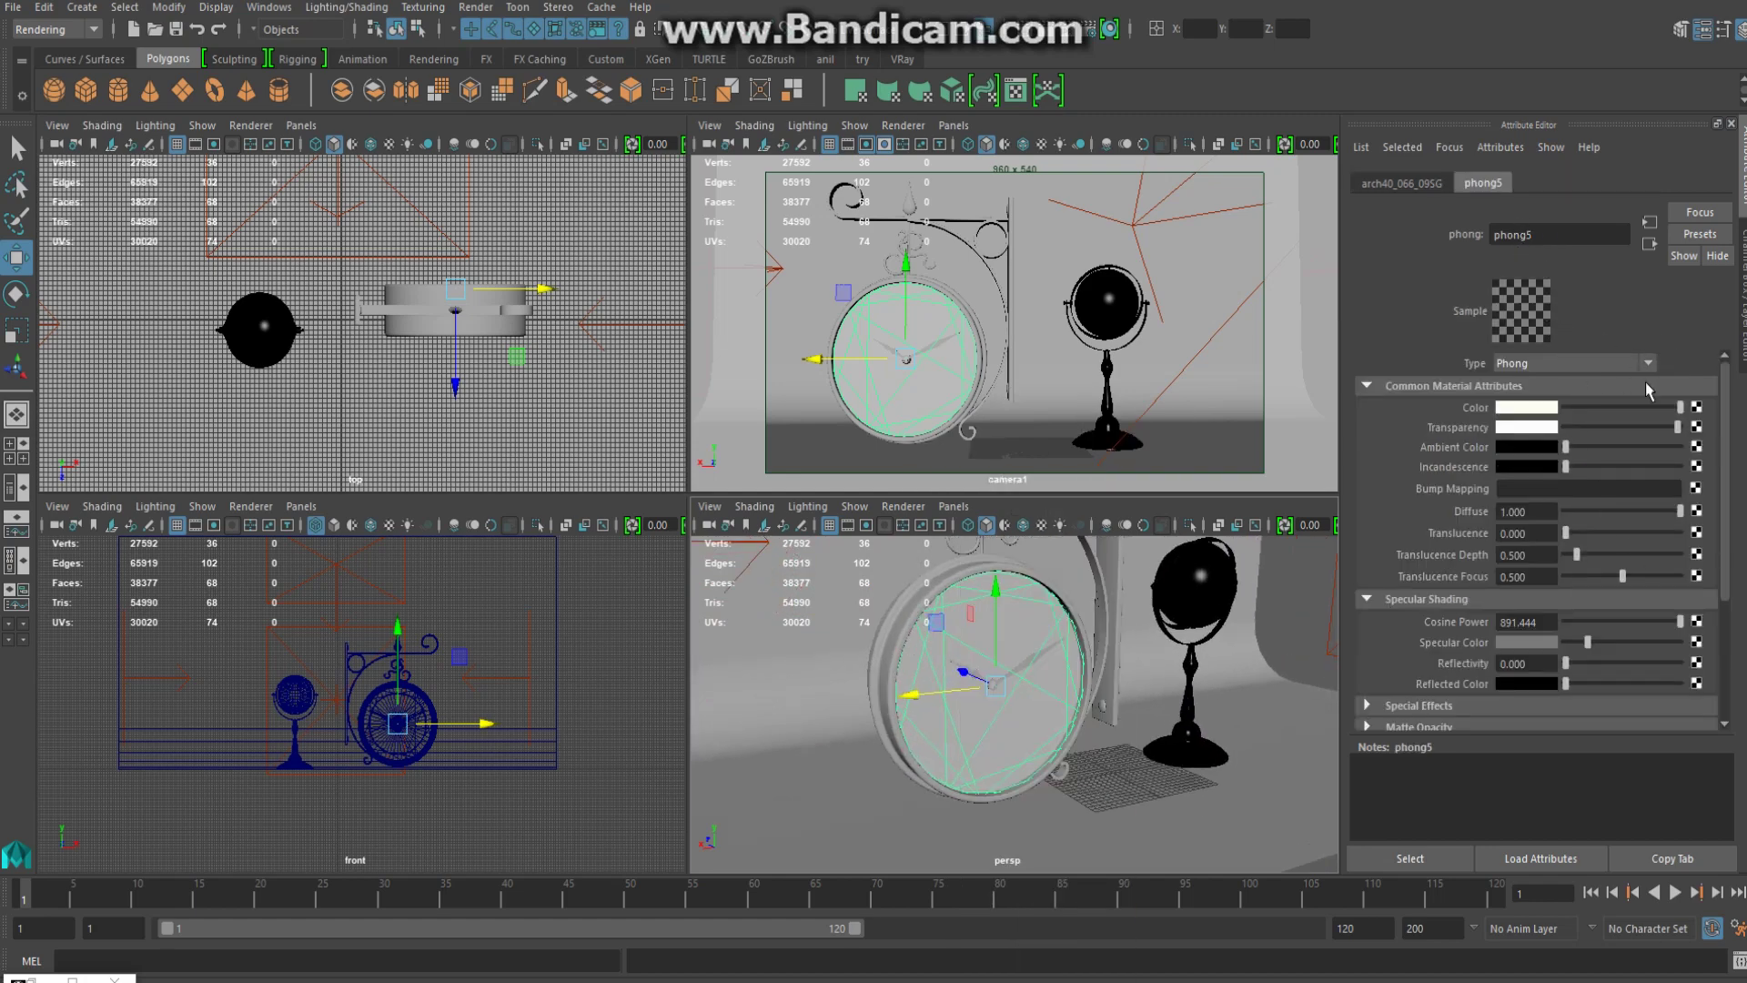
right_click(980, 451)
mouse_move(976, 975)
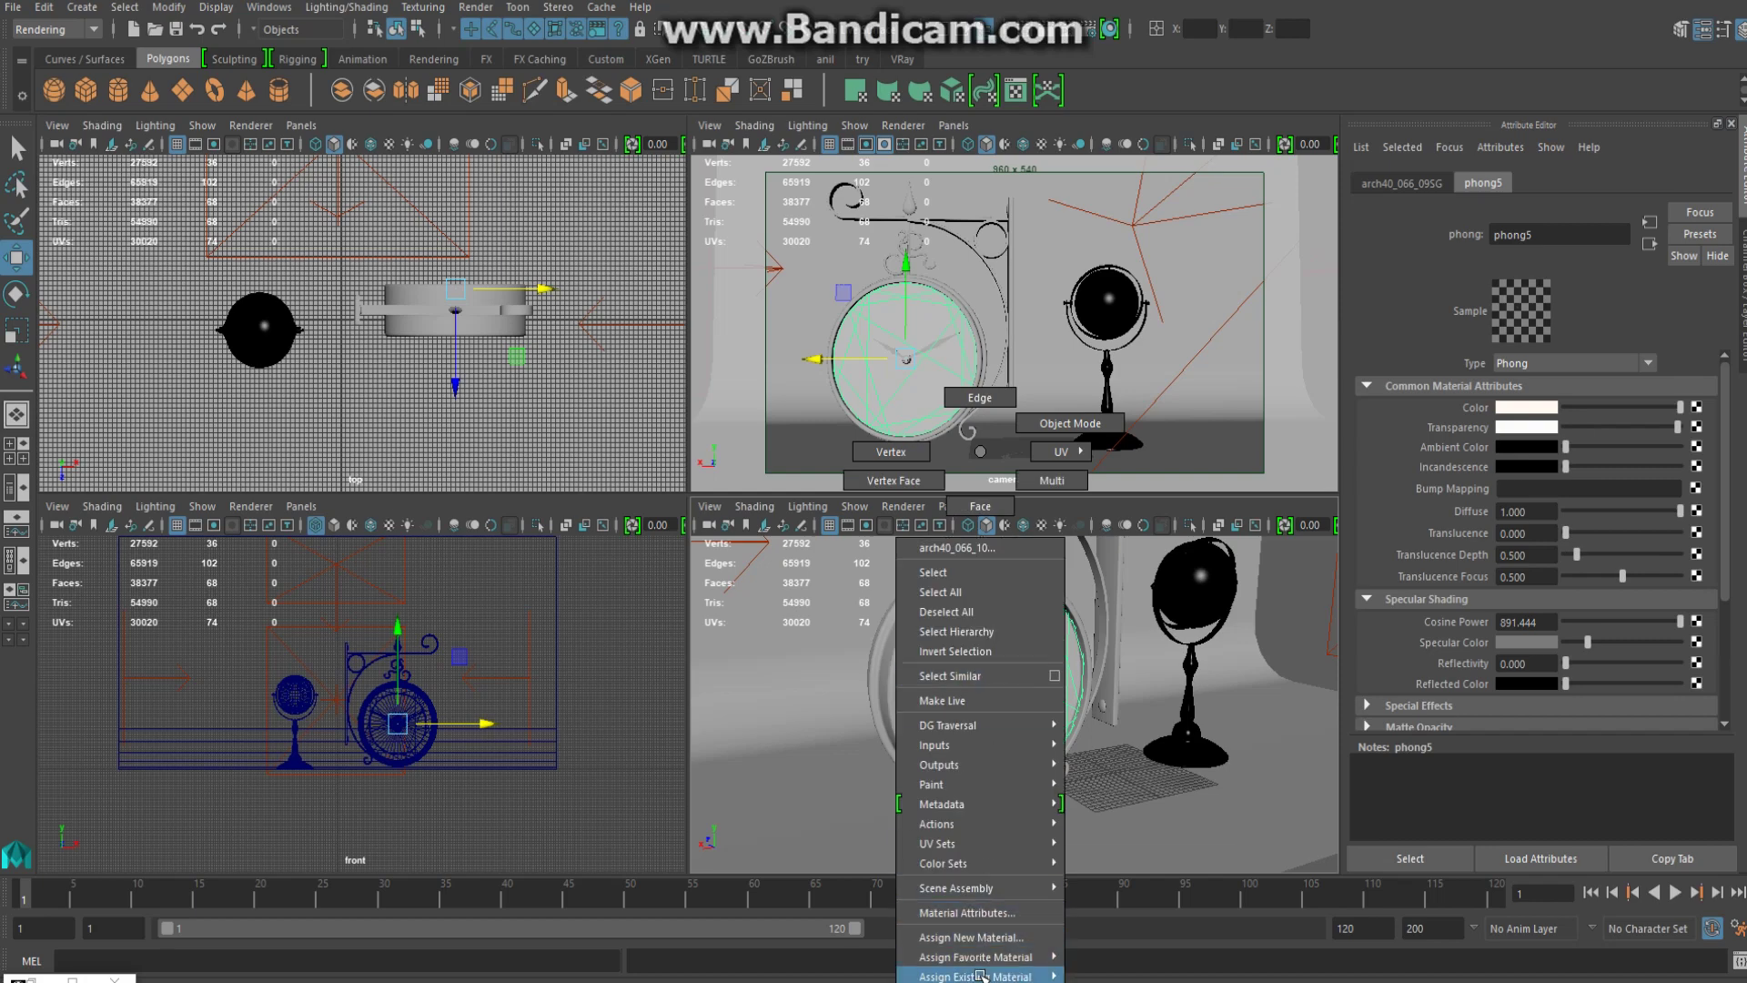
click(1113, 851)
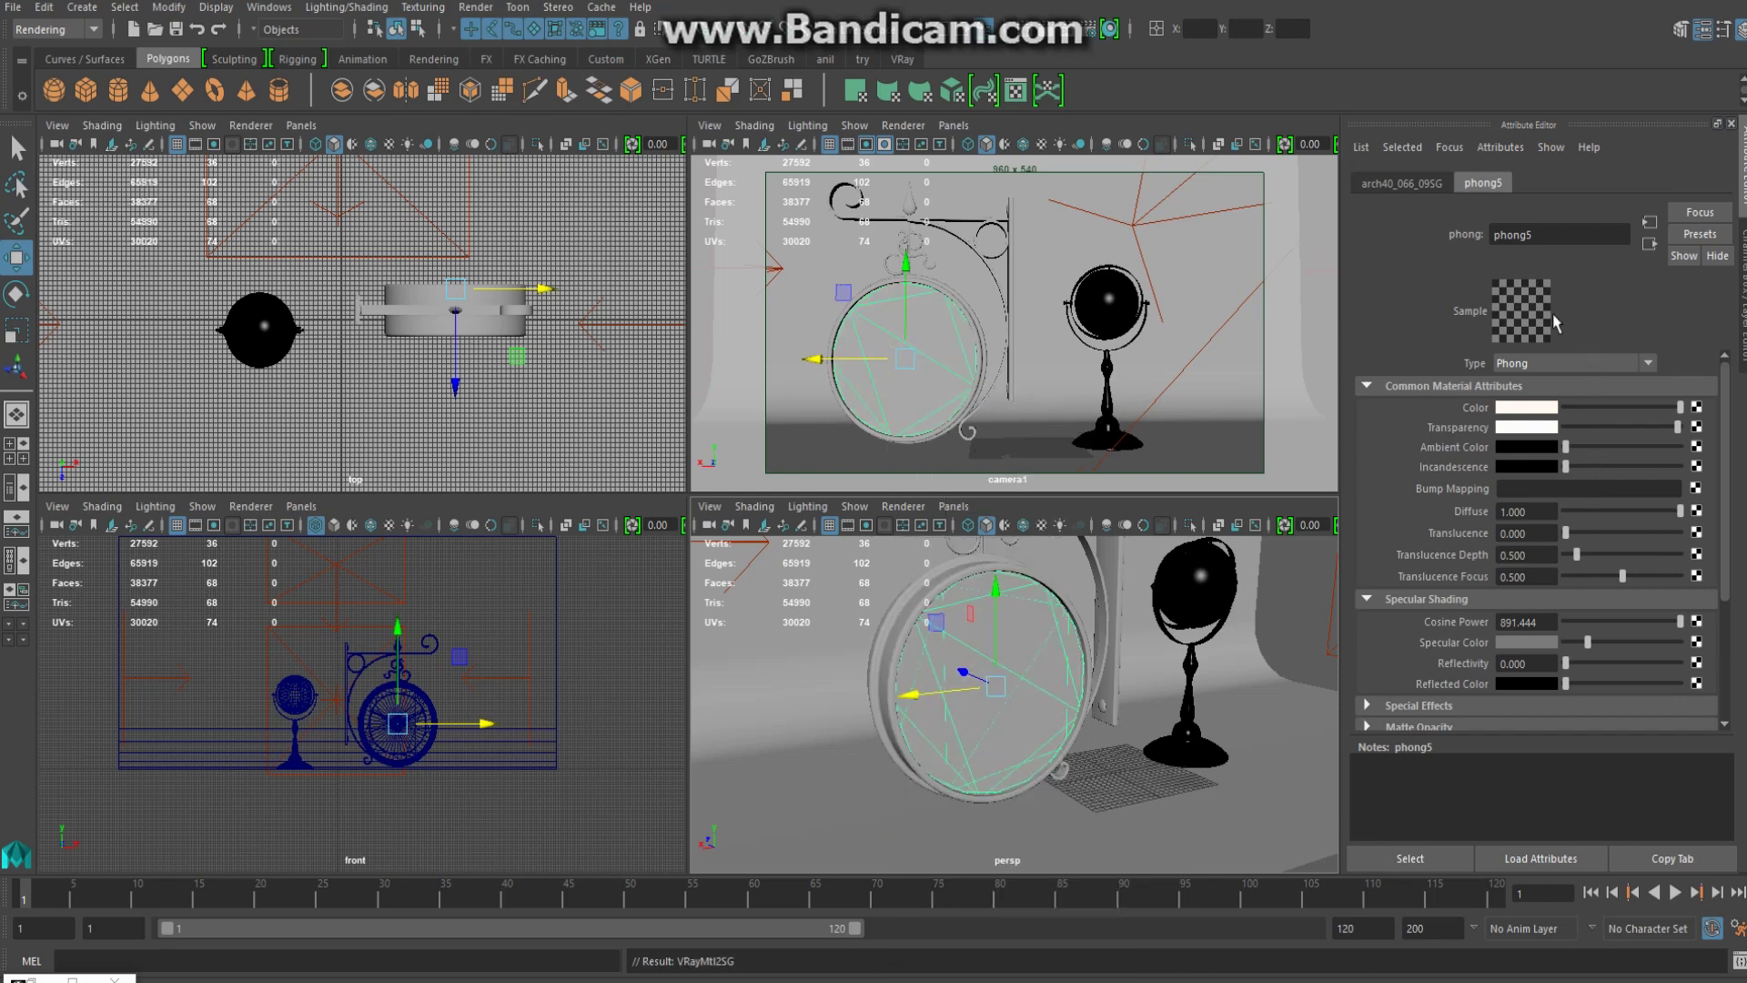
click(1055, 693)
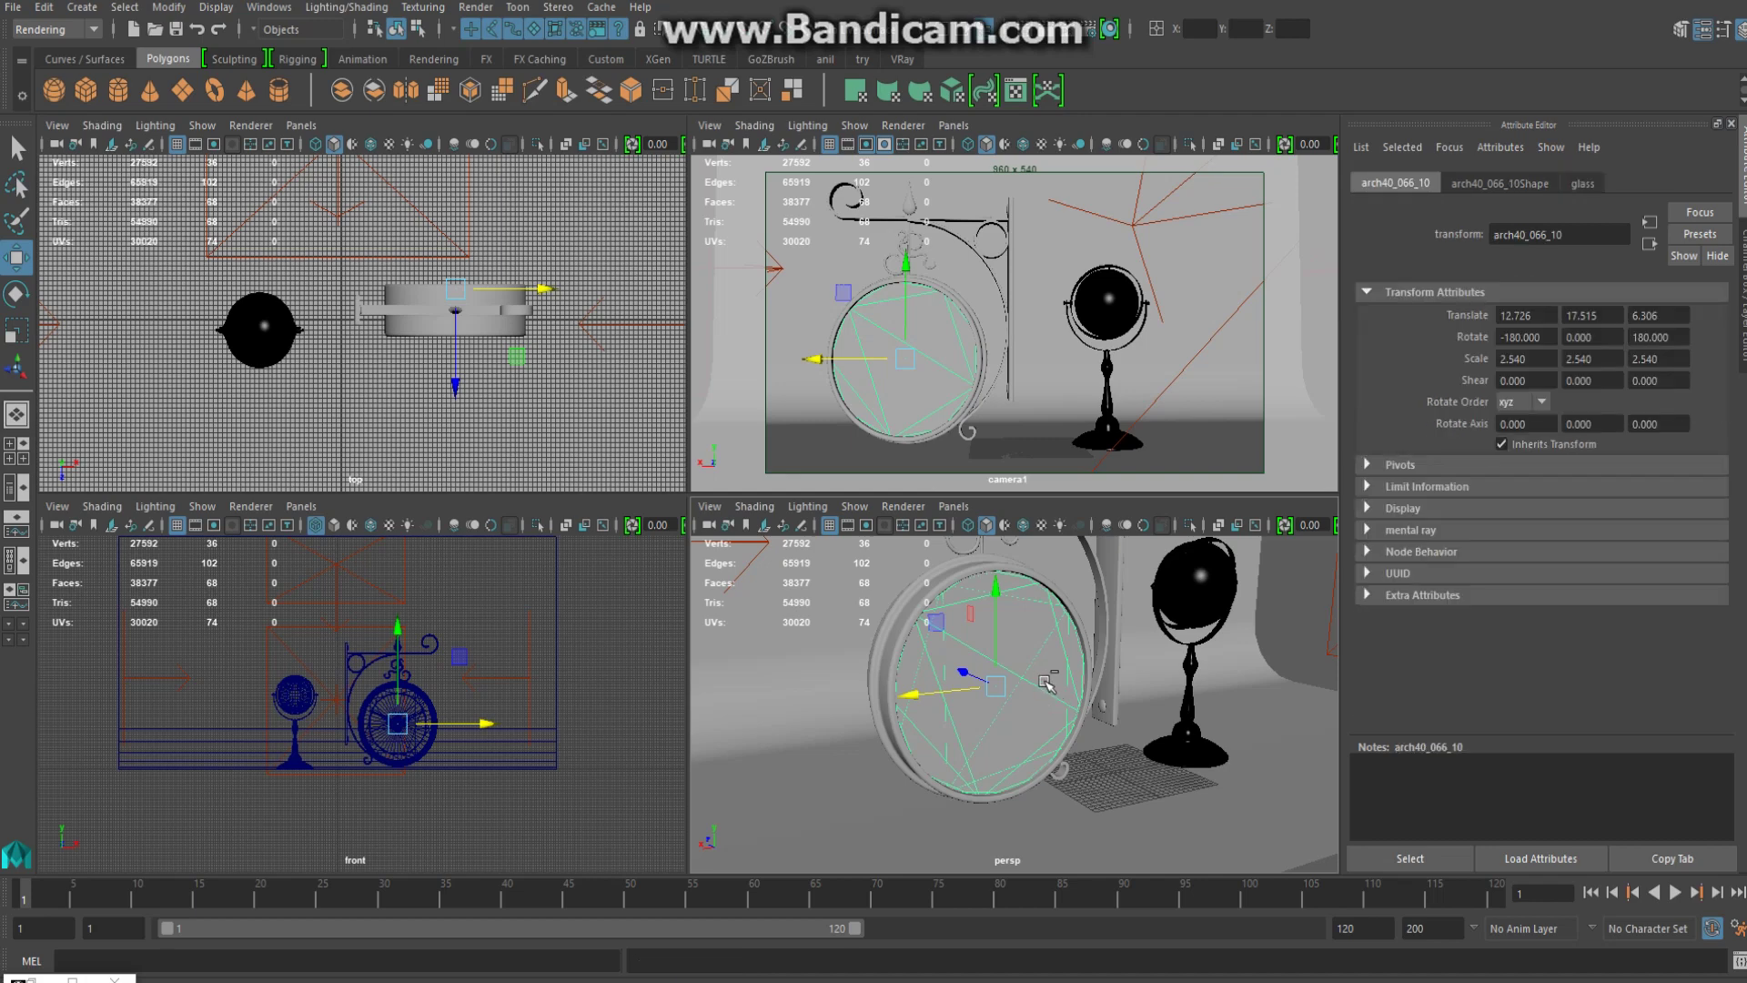
key(Delete)
Add a file texture to the Color channel of the clock face's material
click(1035, 714)
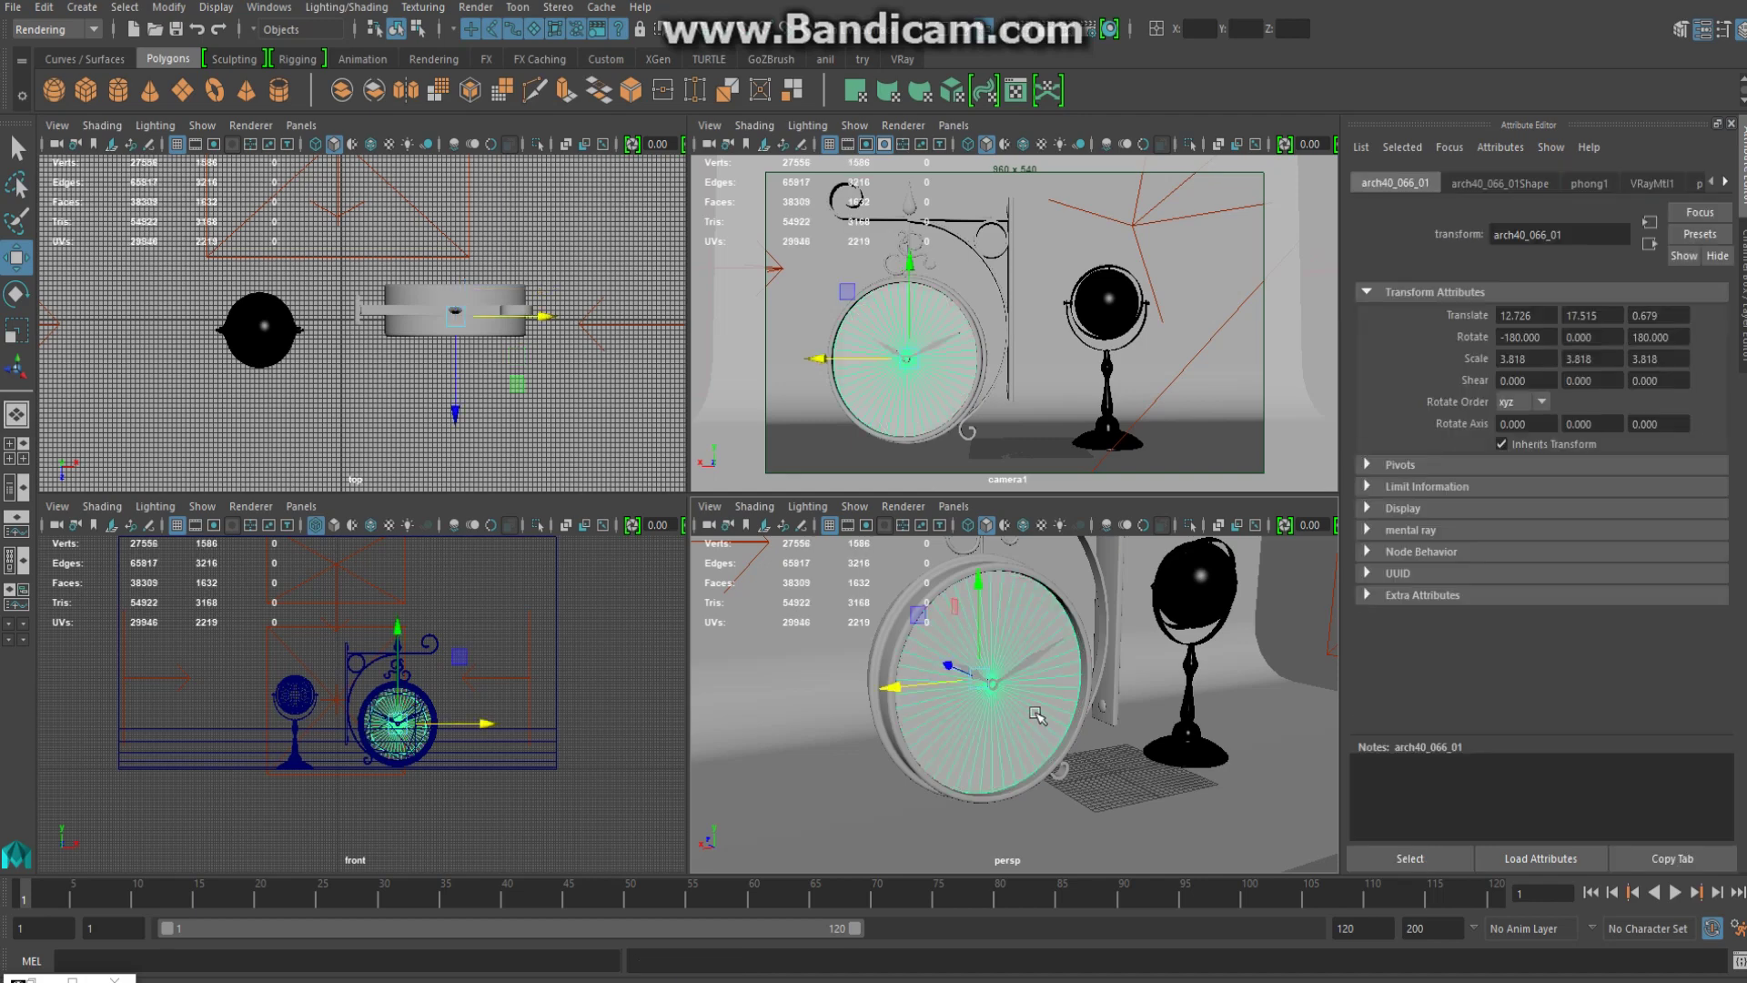
right_click(1035, 714)
click(1019, 921)
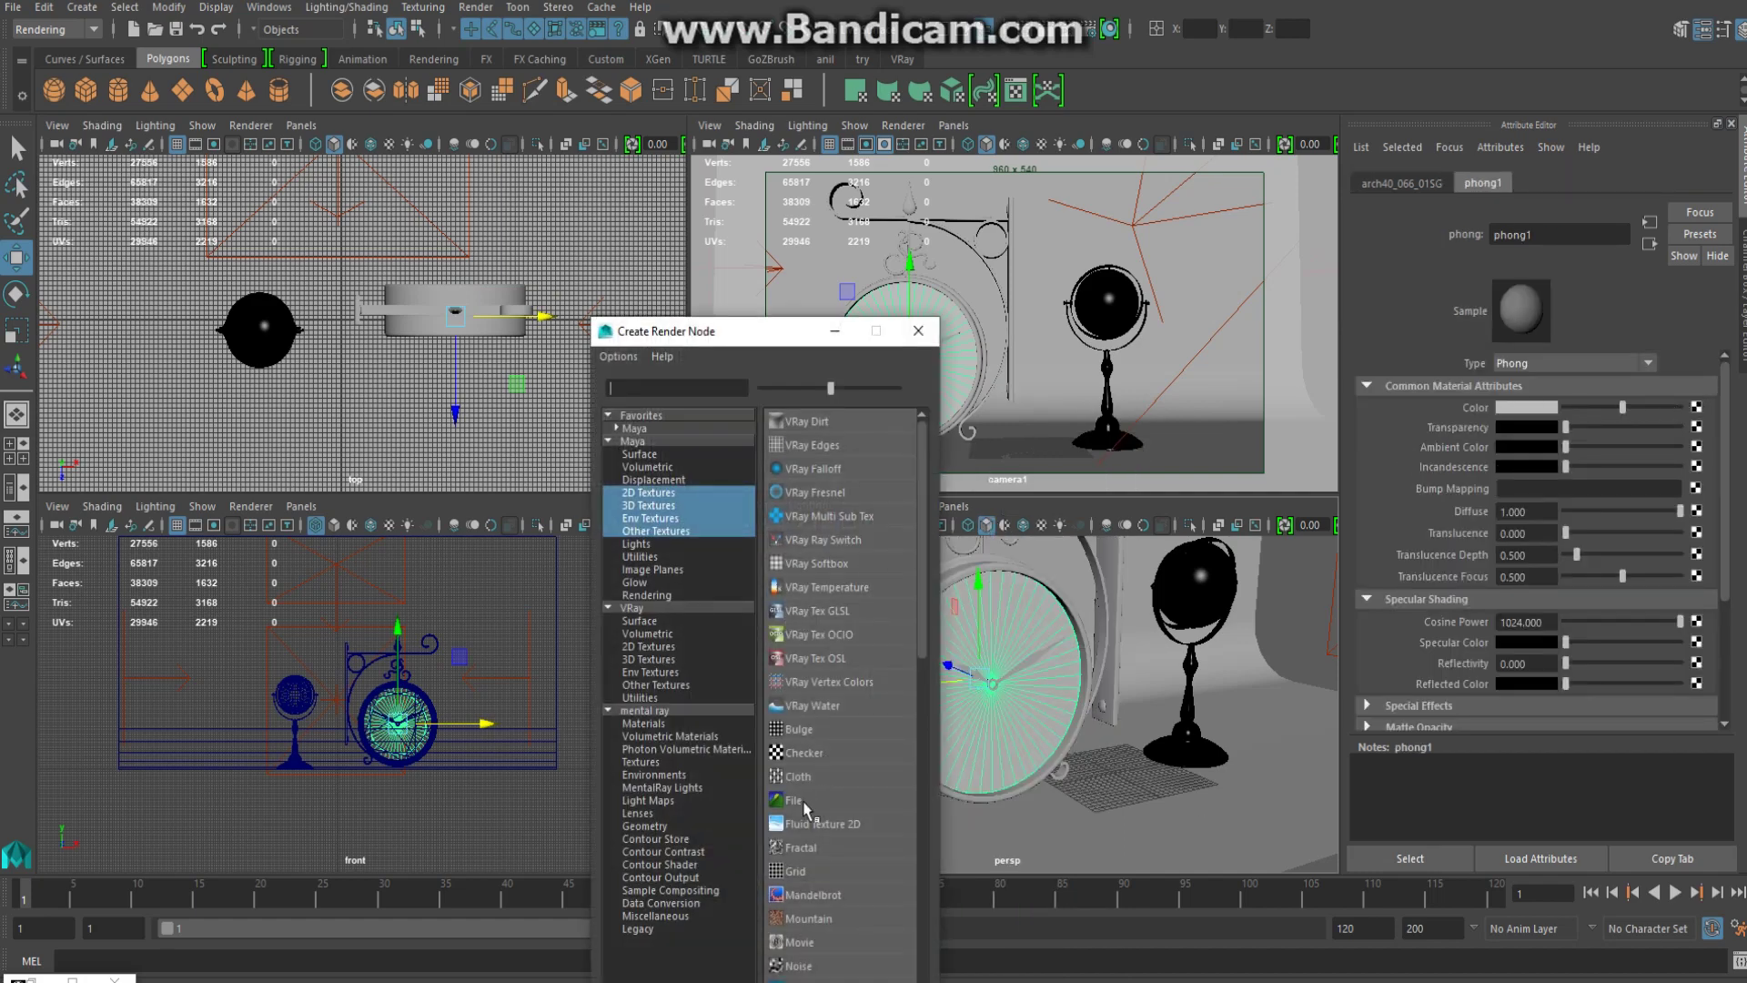
click(797, 800)
Load the arch40_066_01.jpg clock-dial image from the texture folder into the file texture
key(alt+Tab)
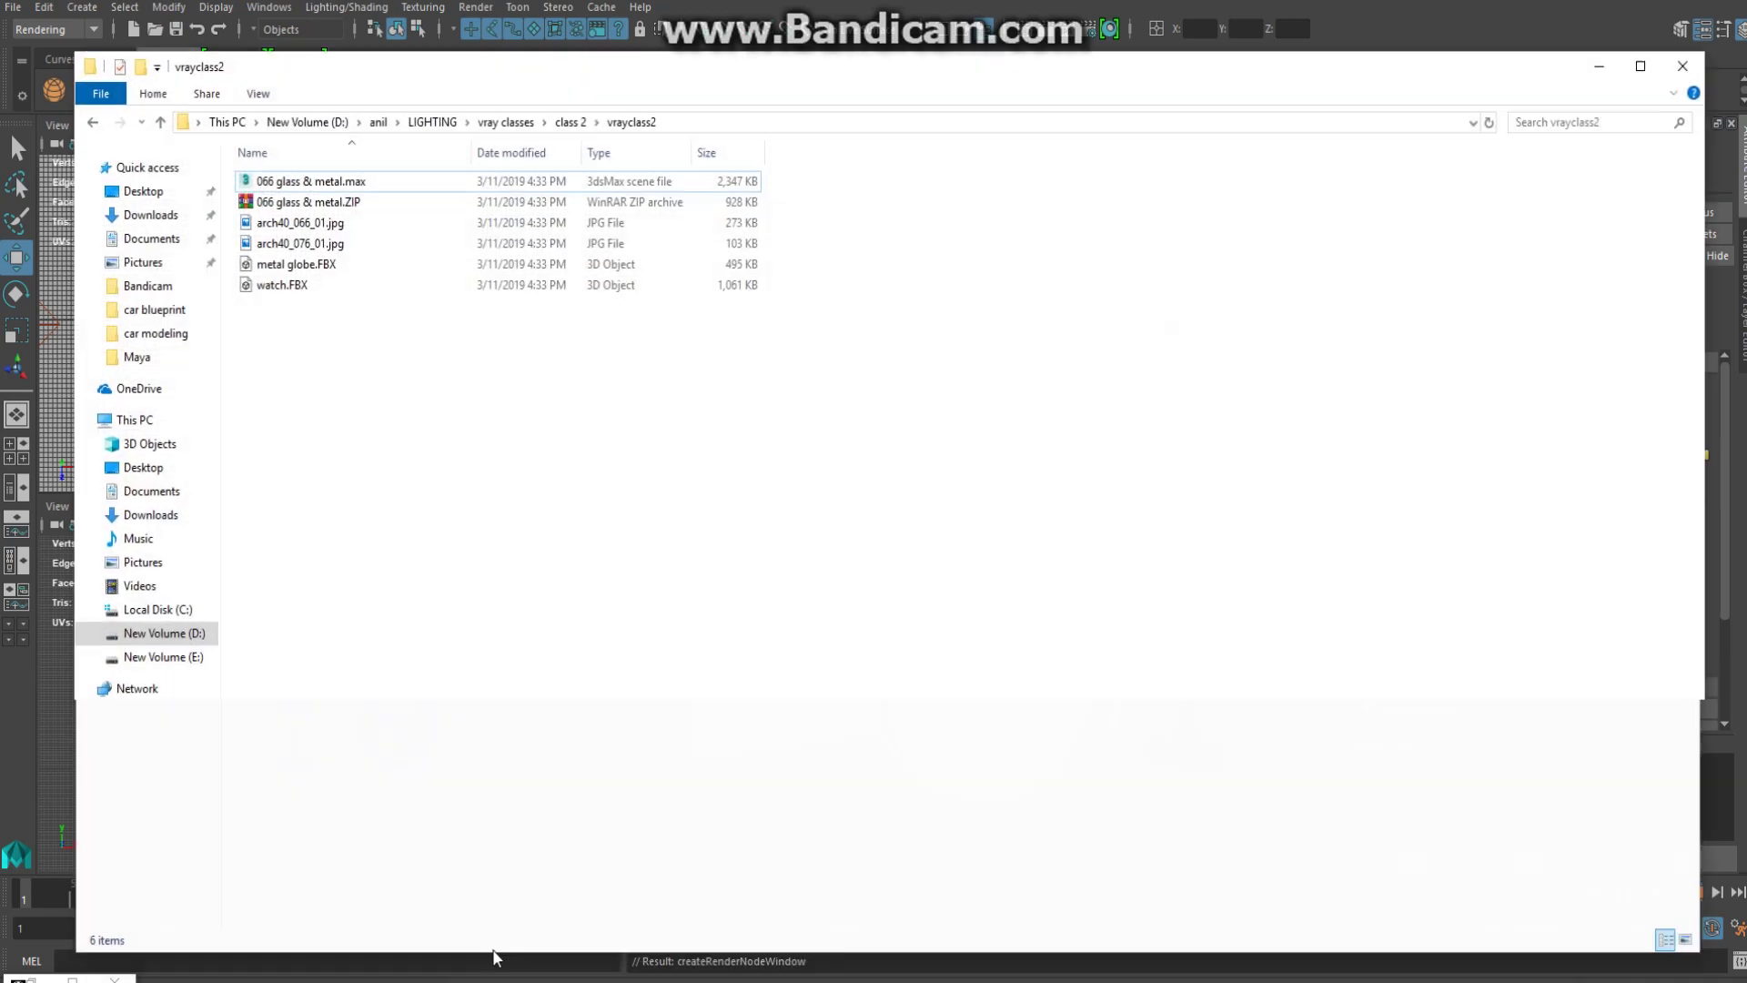
click(710, 123)
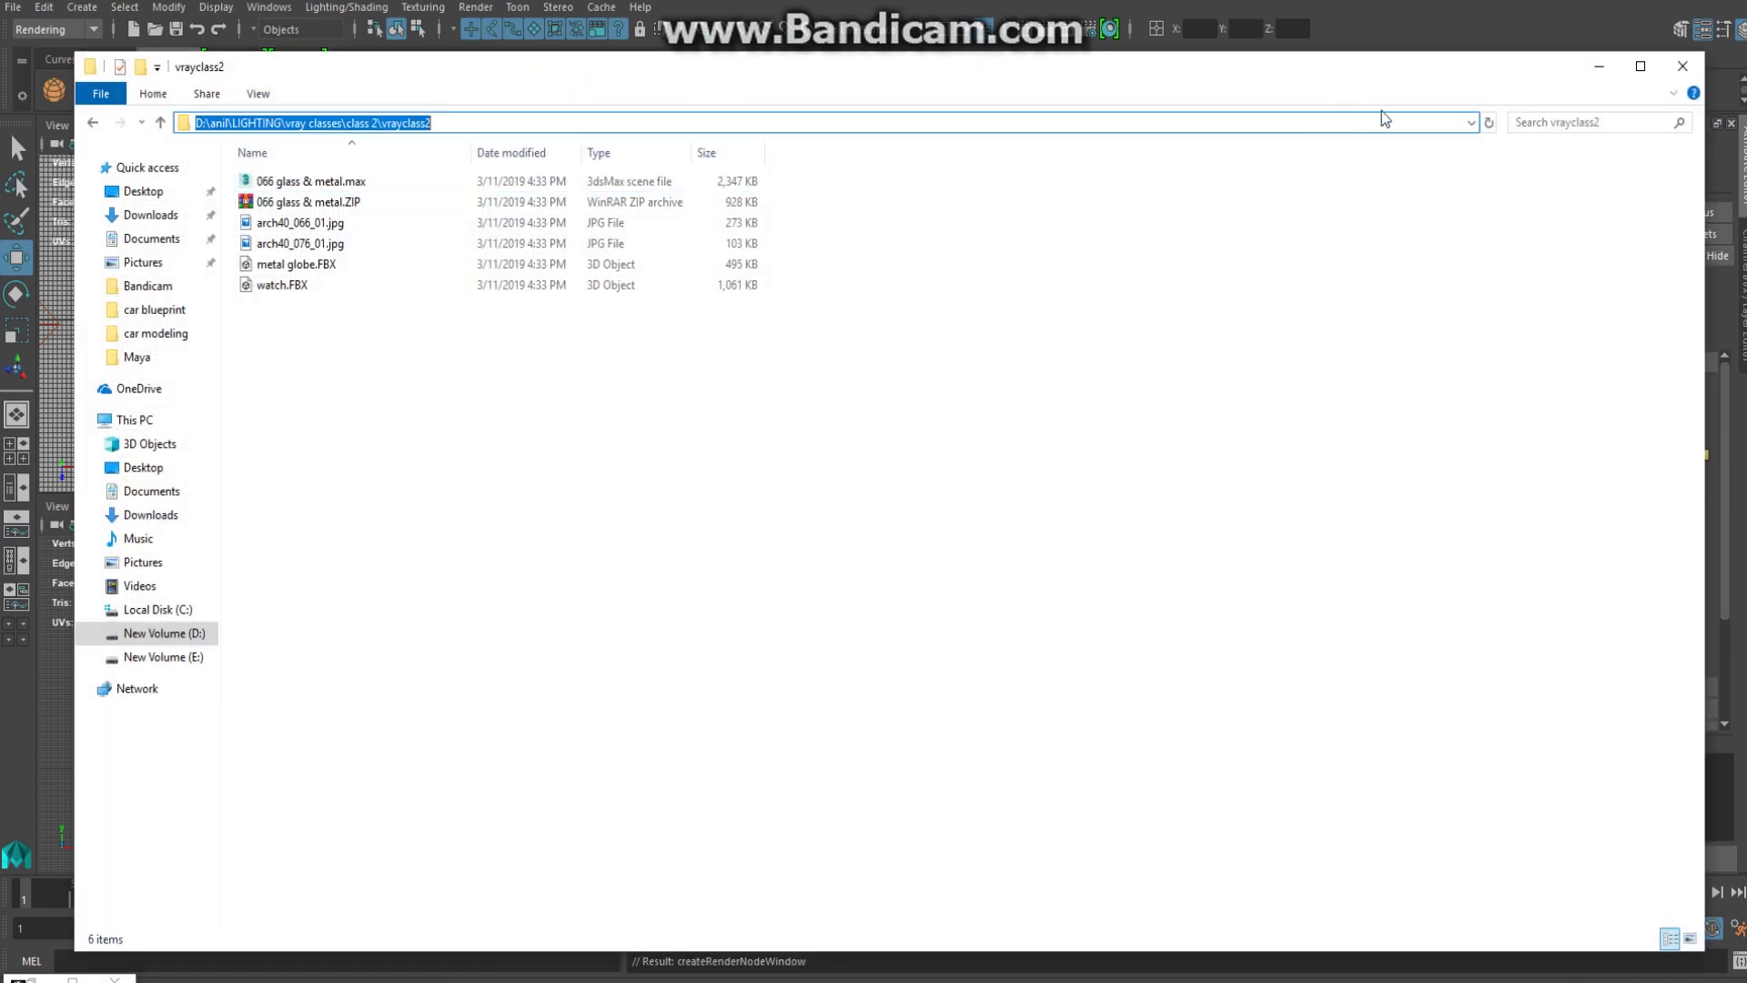
click(1599, 67)
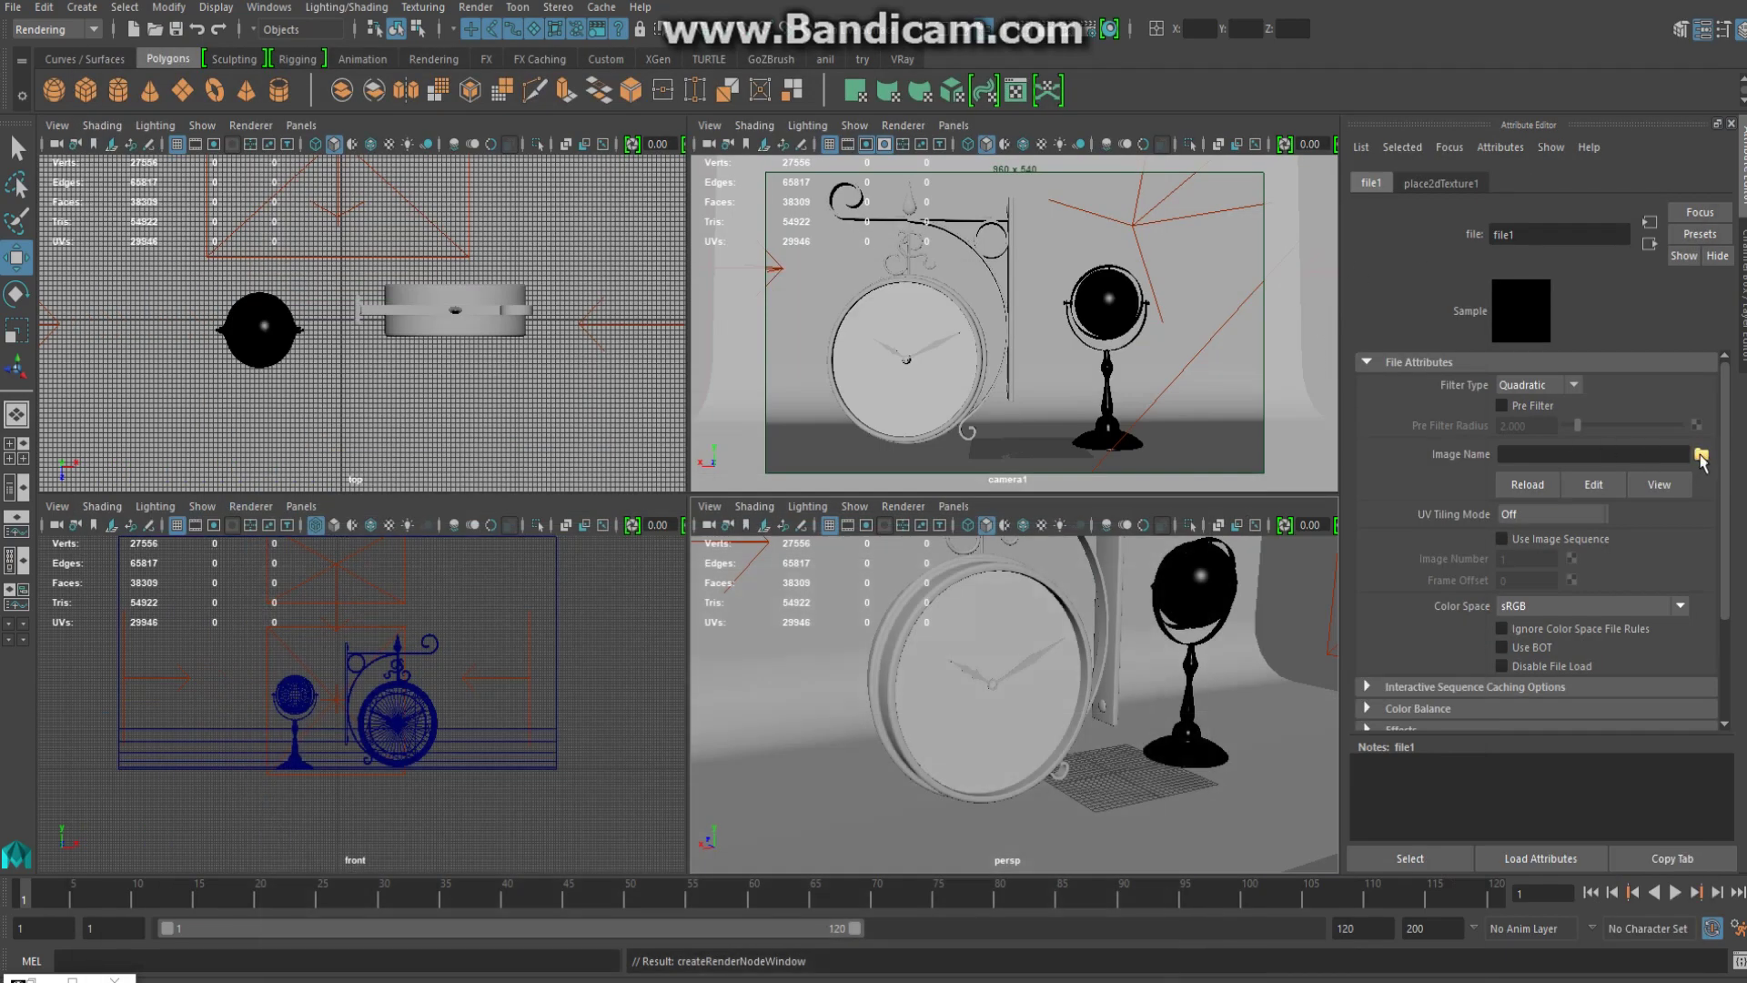
click(1700, 455)
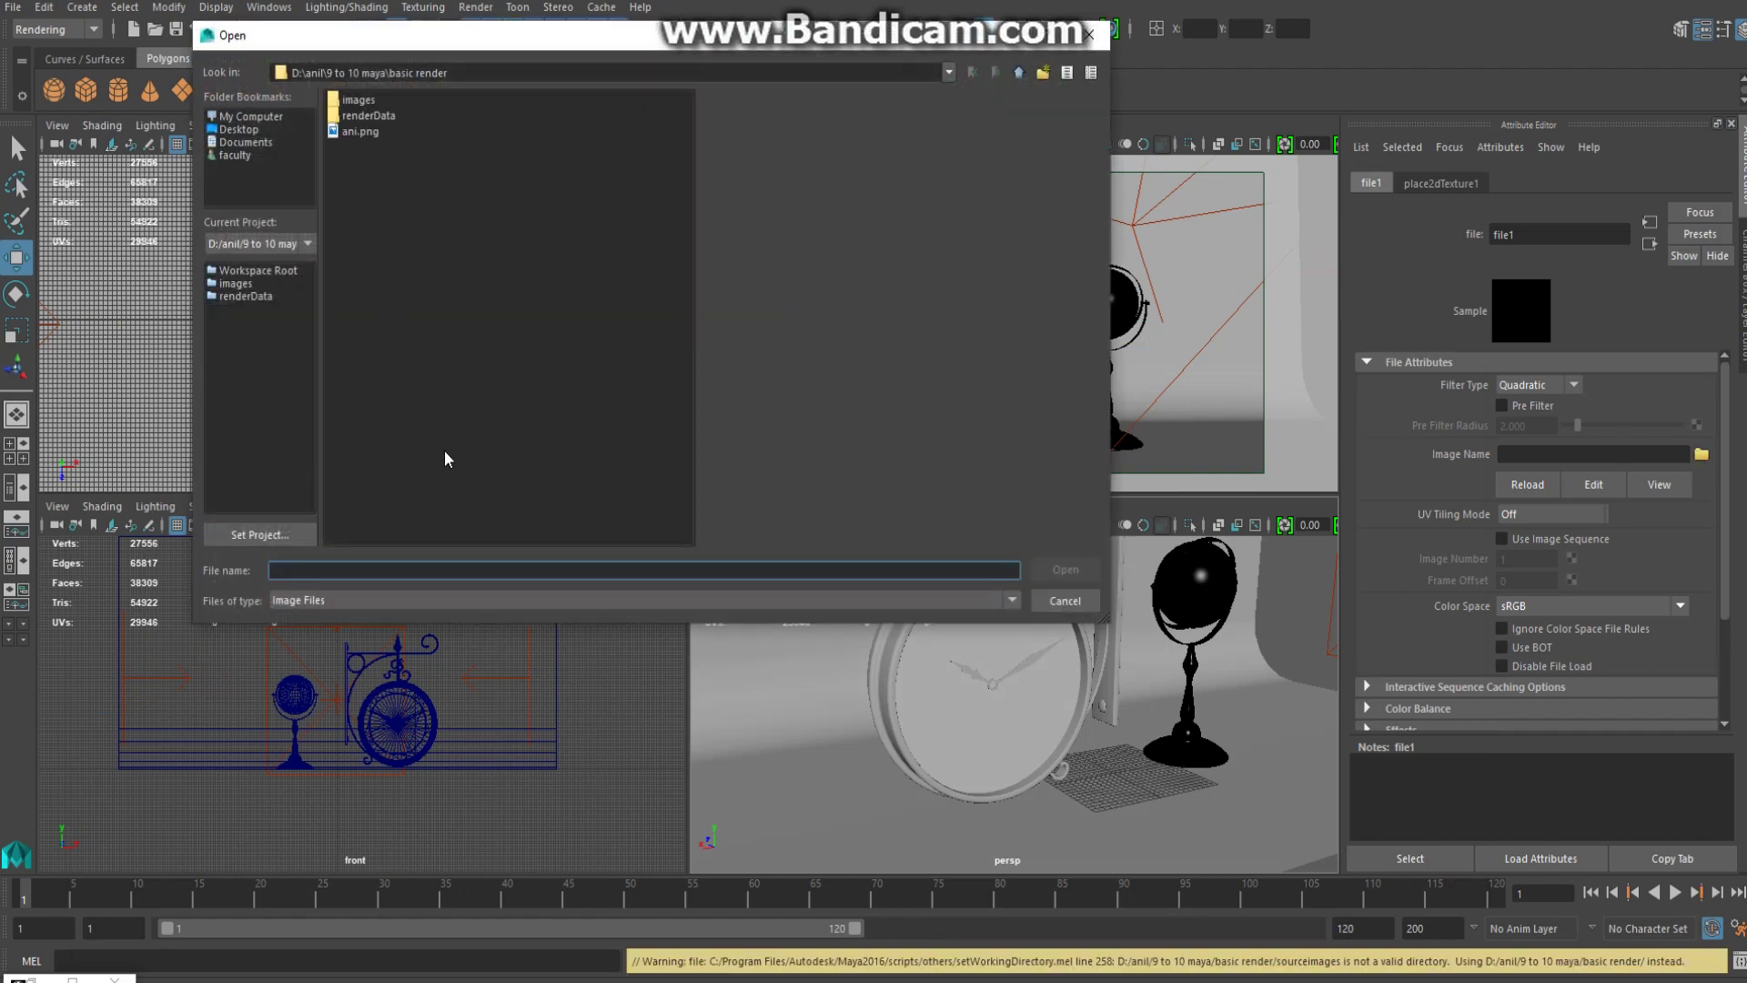
key(ctrl+v)
key(Return)
click(359, 111)
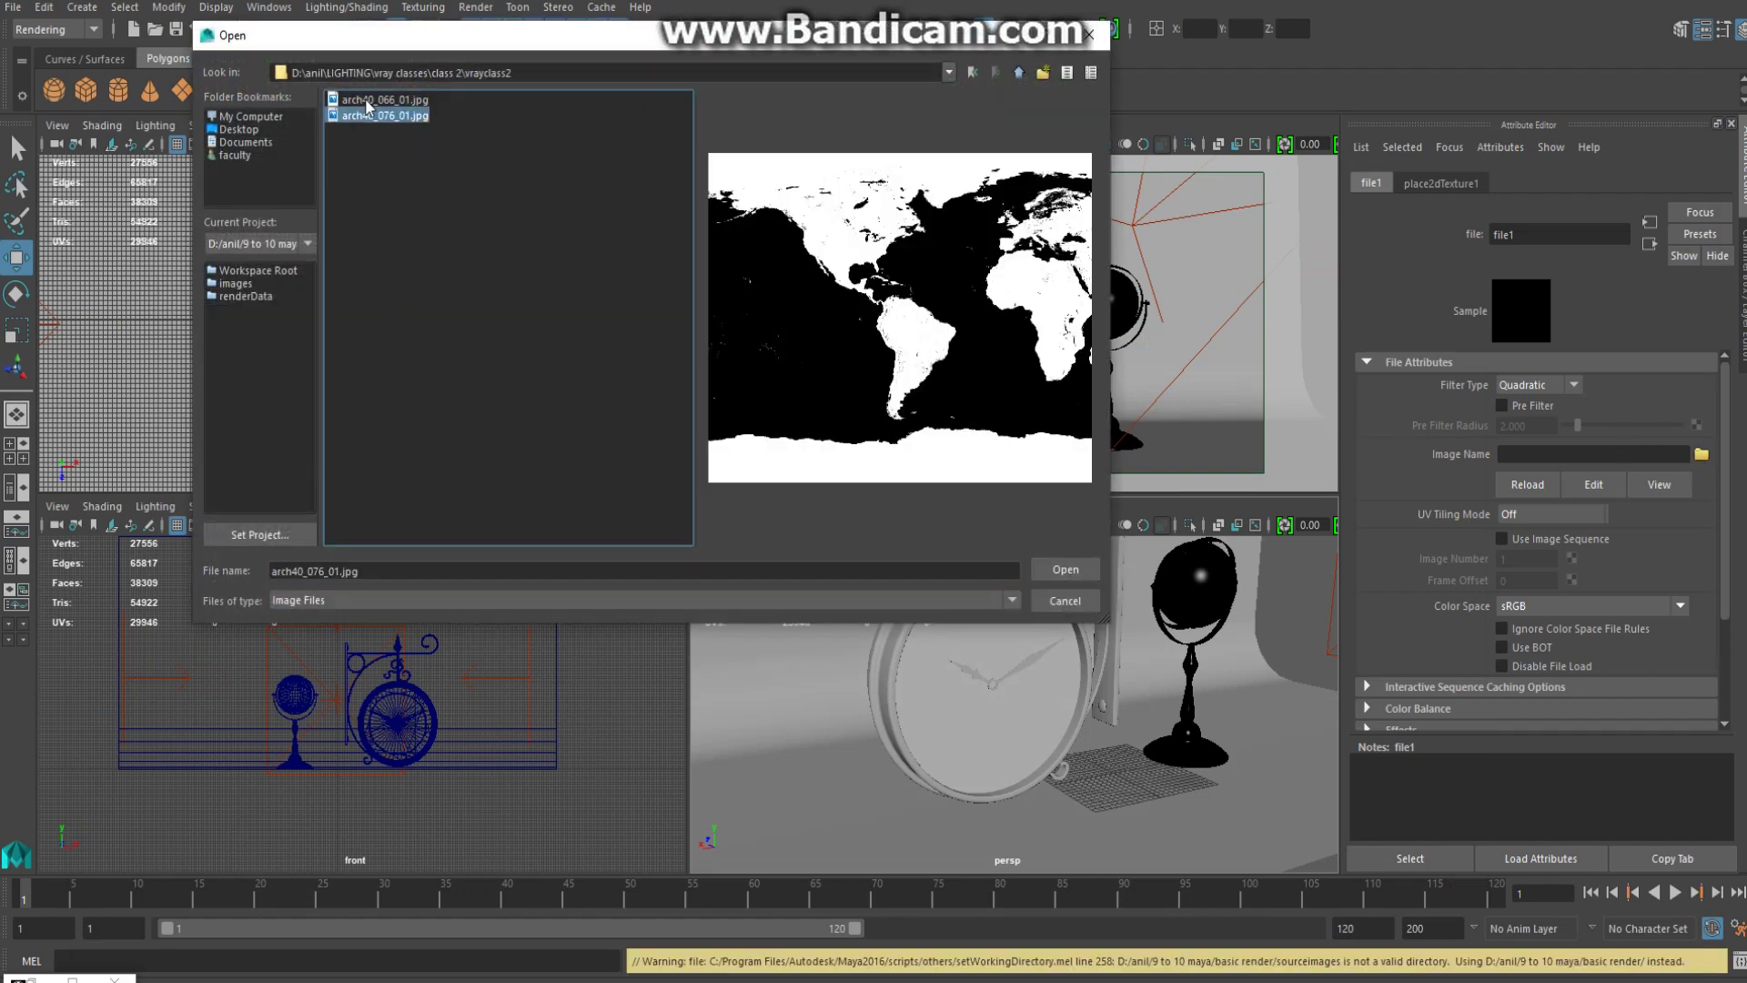
double_click(364, 98)
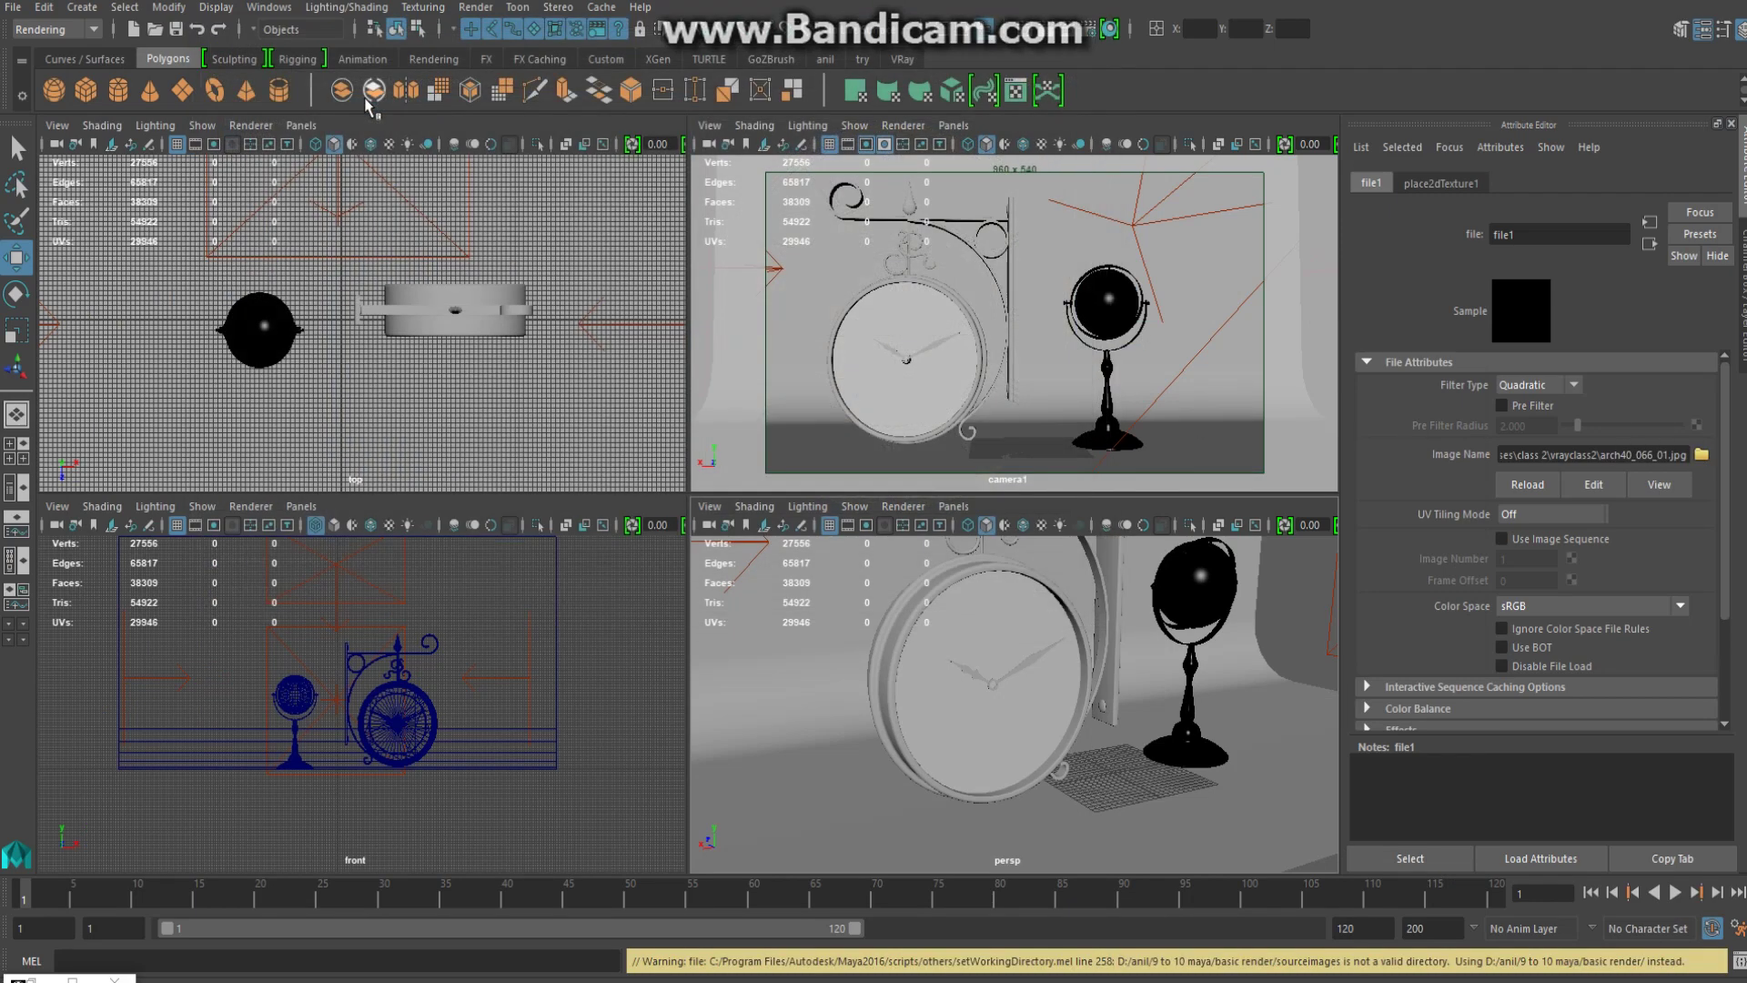
Switch the perspective view to textured display (6) to preview the dial on the clock face
click(1035, 730)
key(6)
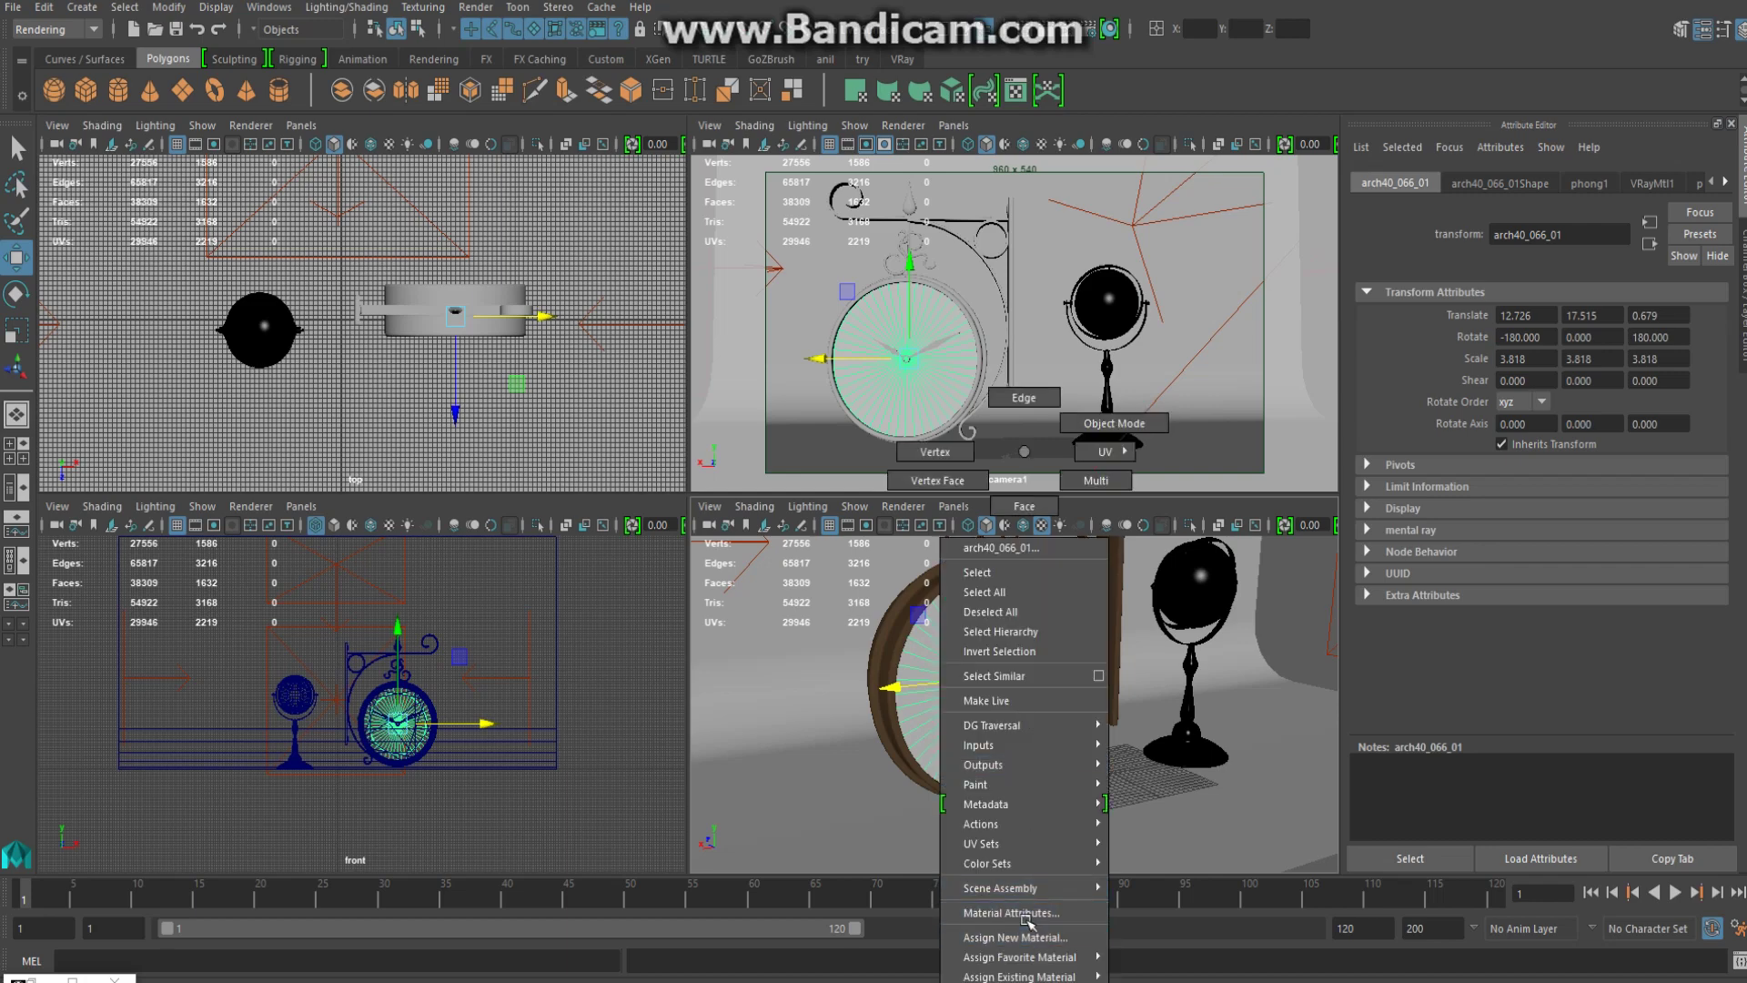
right_drag(1026, 710, 991, 910)
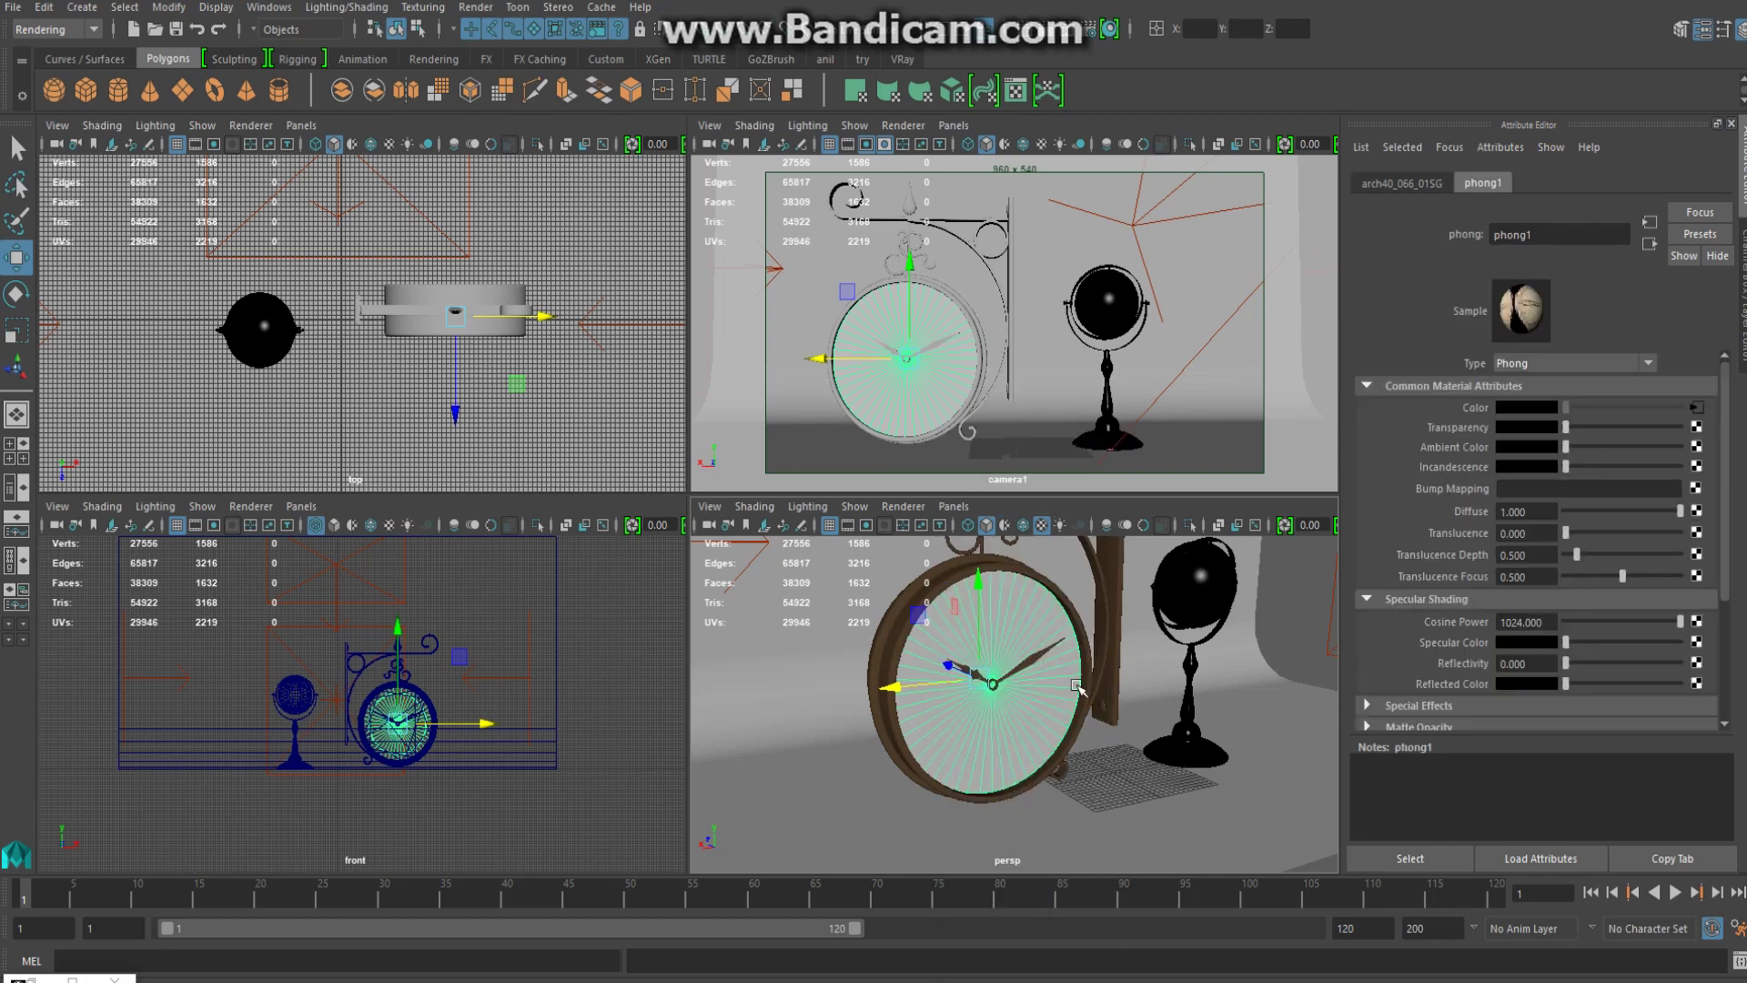
click(1063, 356)
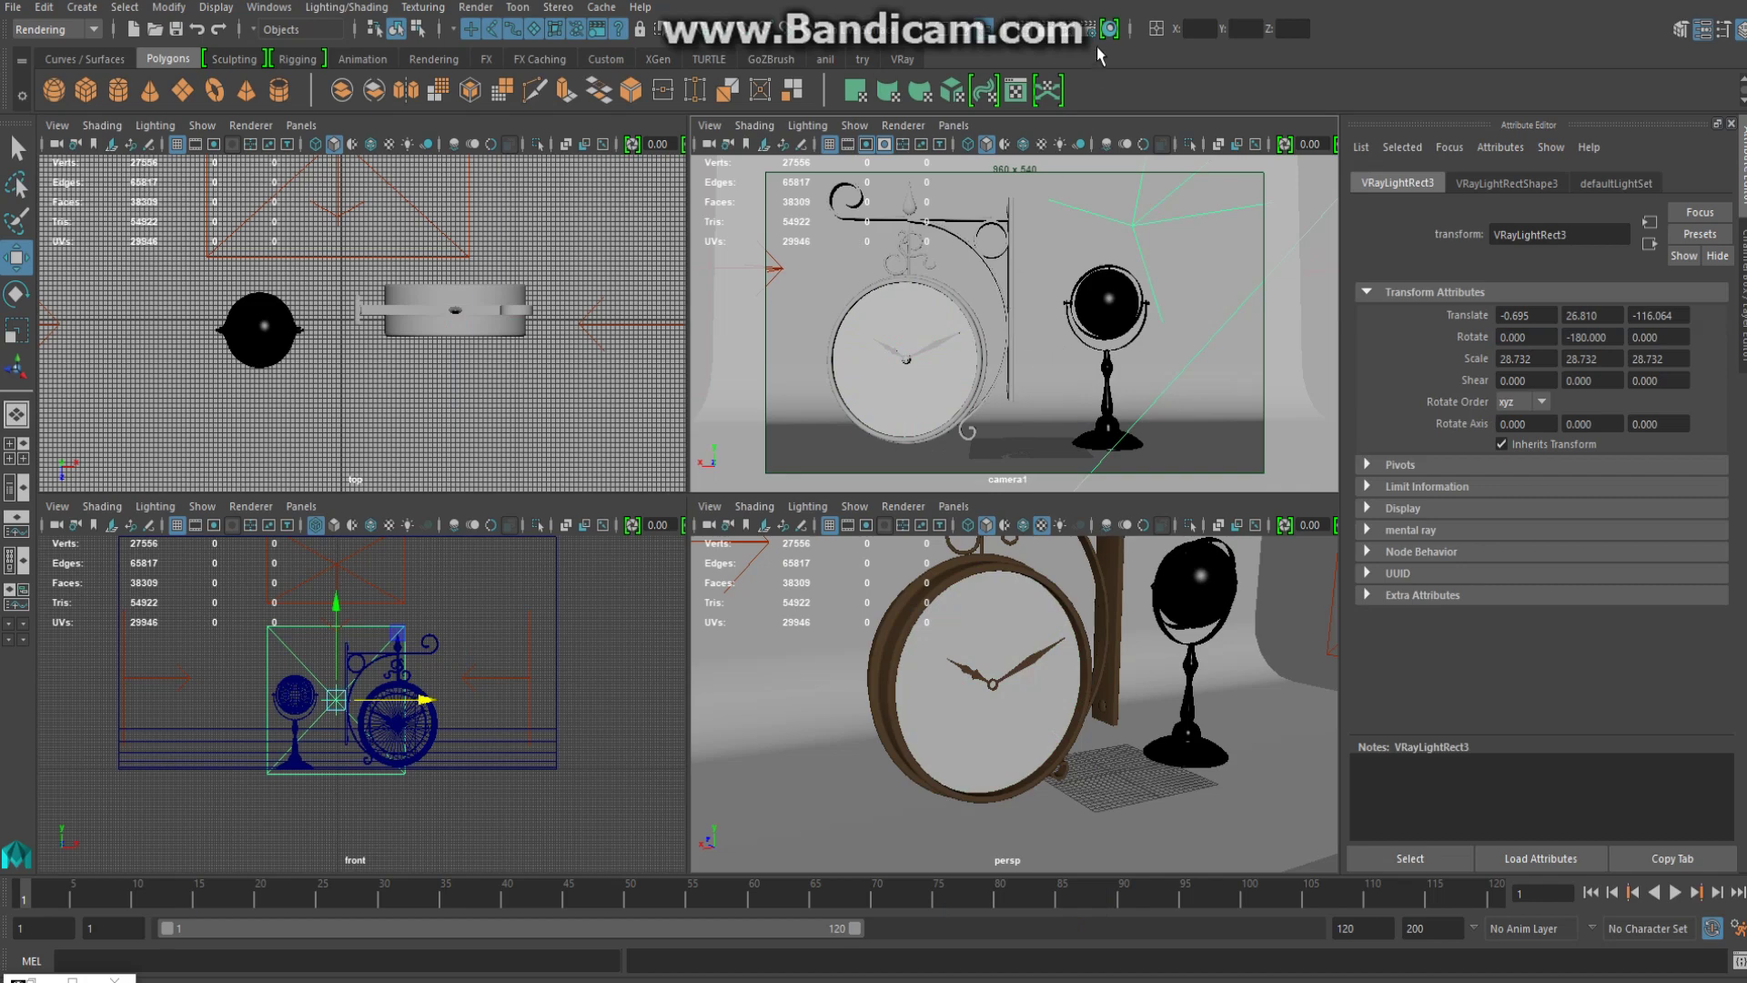
Render camera1's view of the clock and globe scene in the V-Ray frame buffer
click(1044, 29)
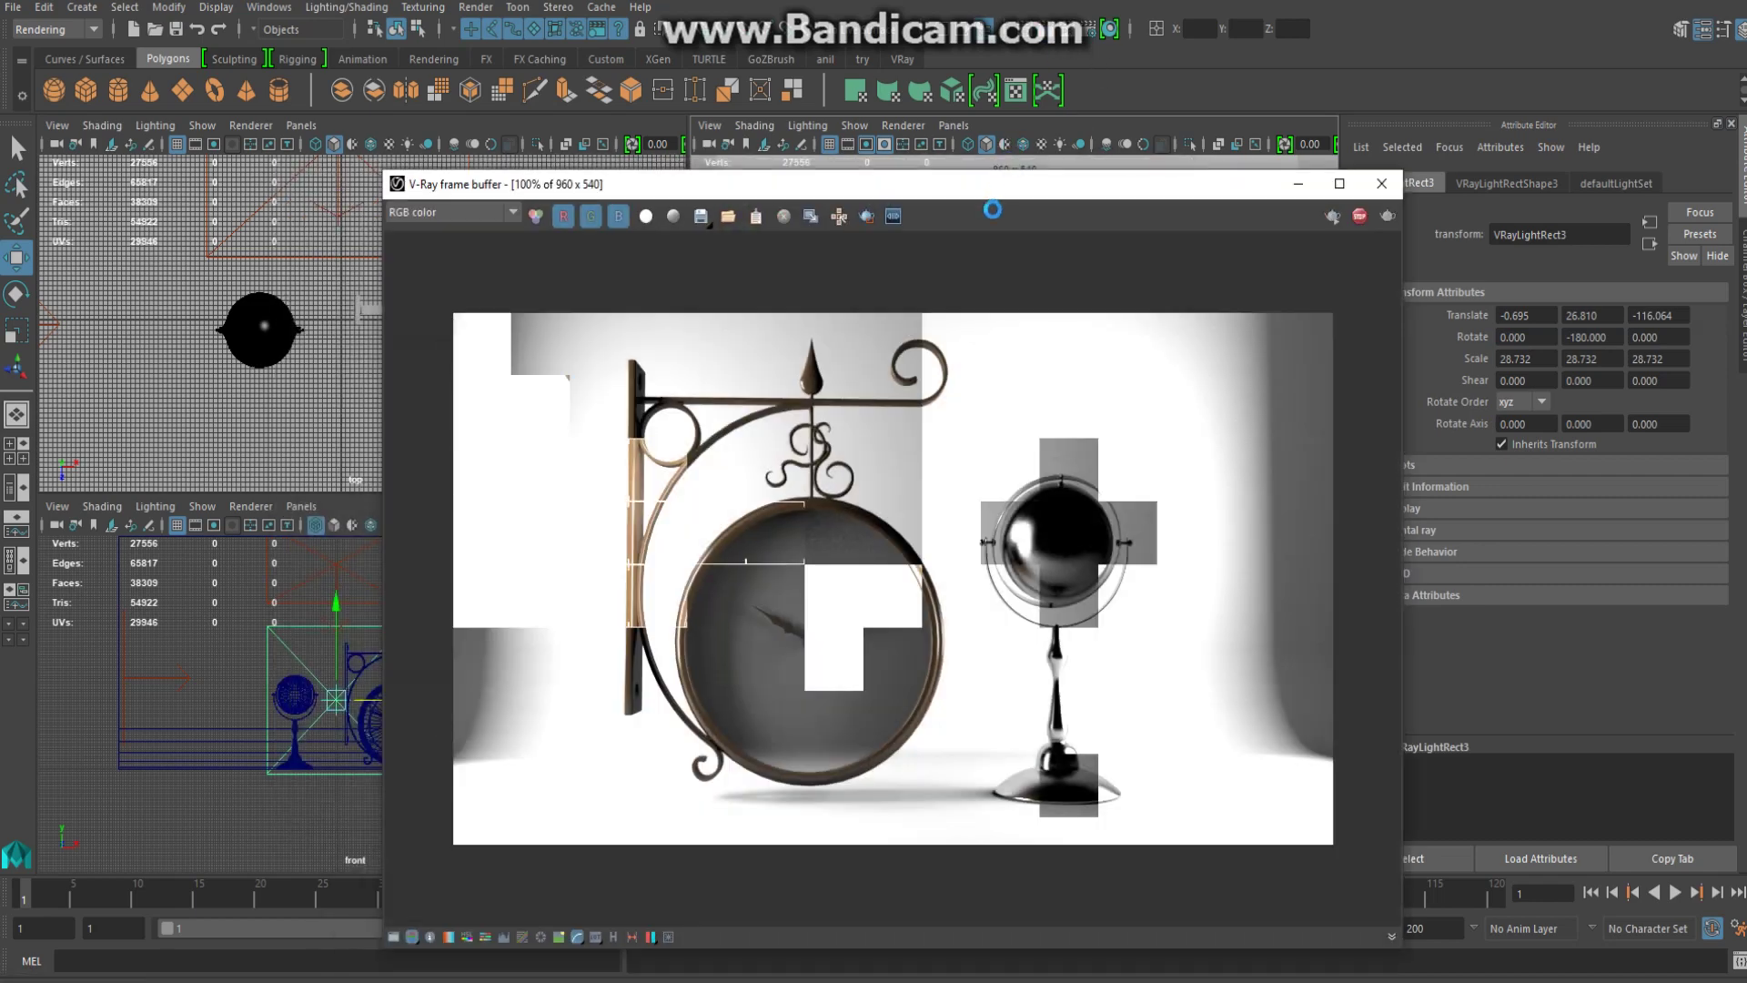